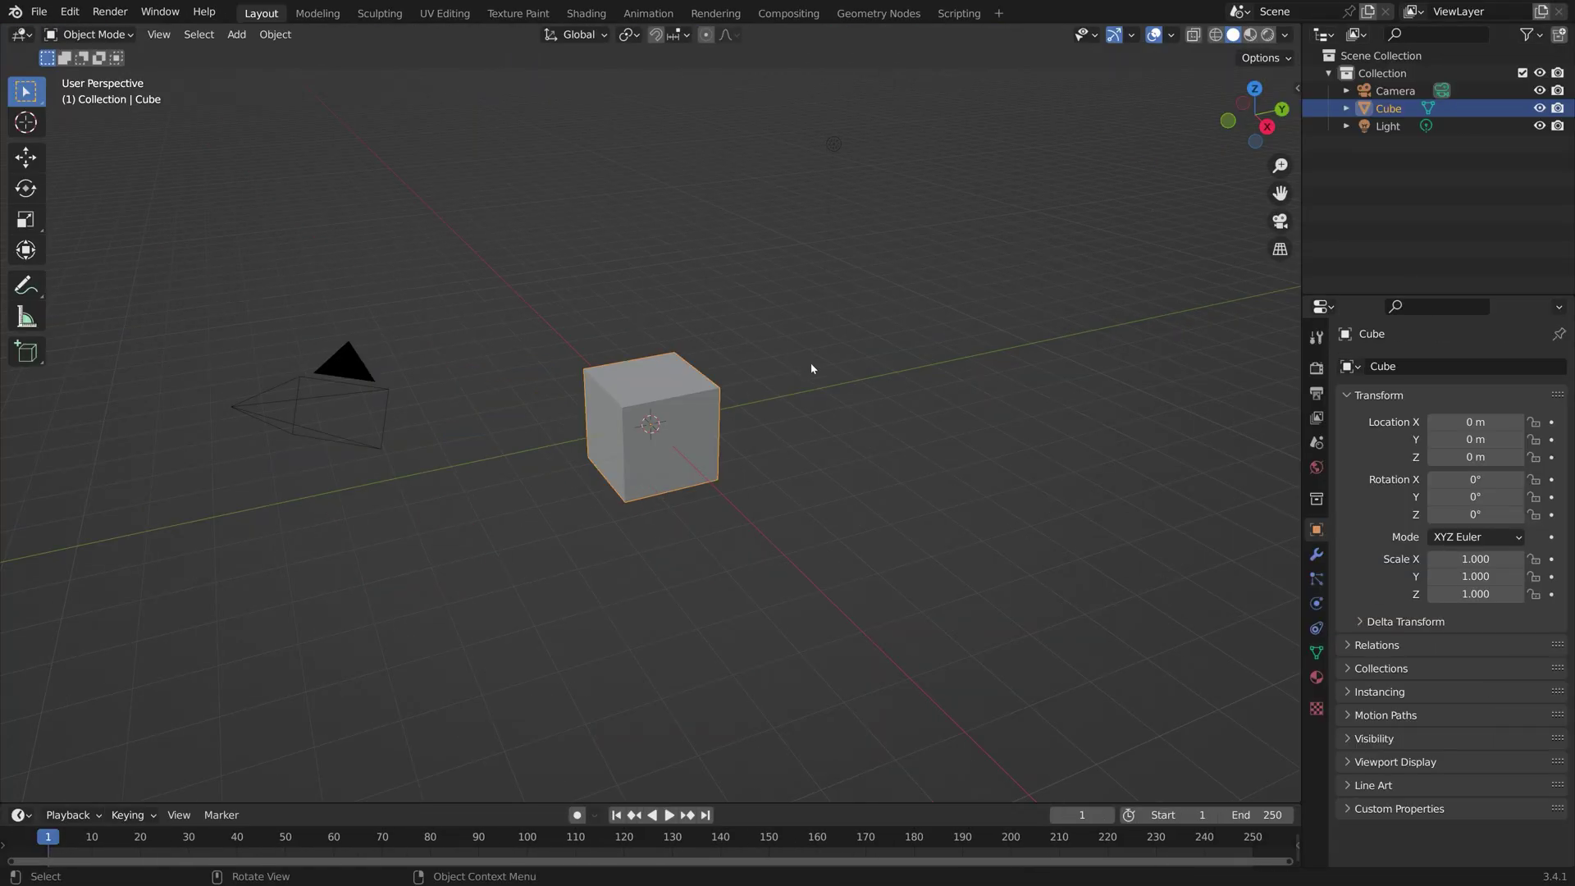
# Add an Array modifier to the cube with relative offset X 0, Y 1.01 and count 3.
pyautogui.click(1315, 553)
pyautogui.click(1367, 366)
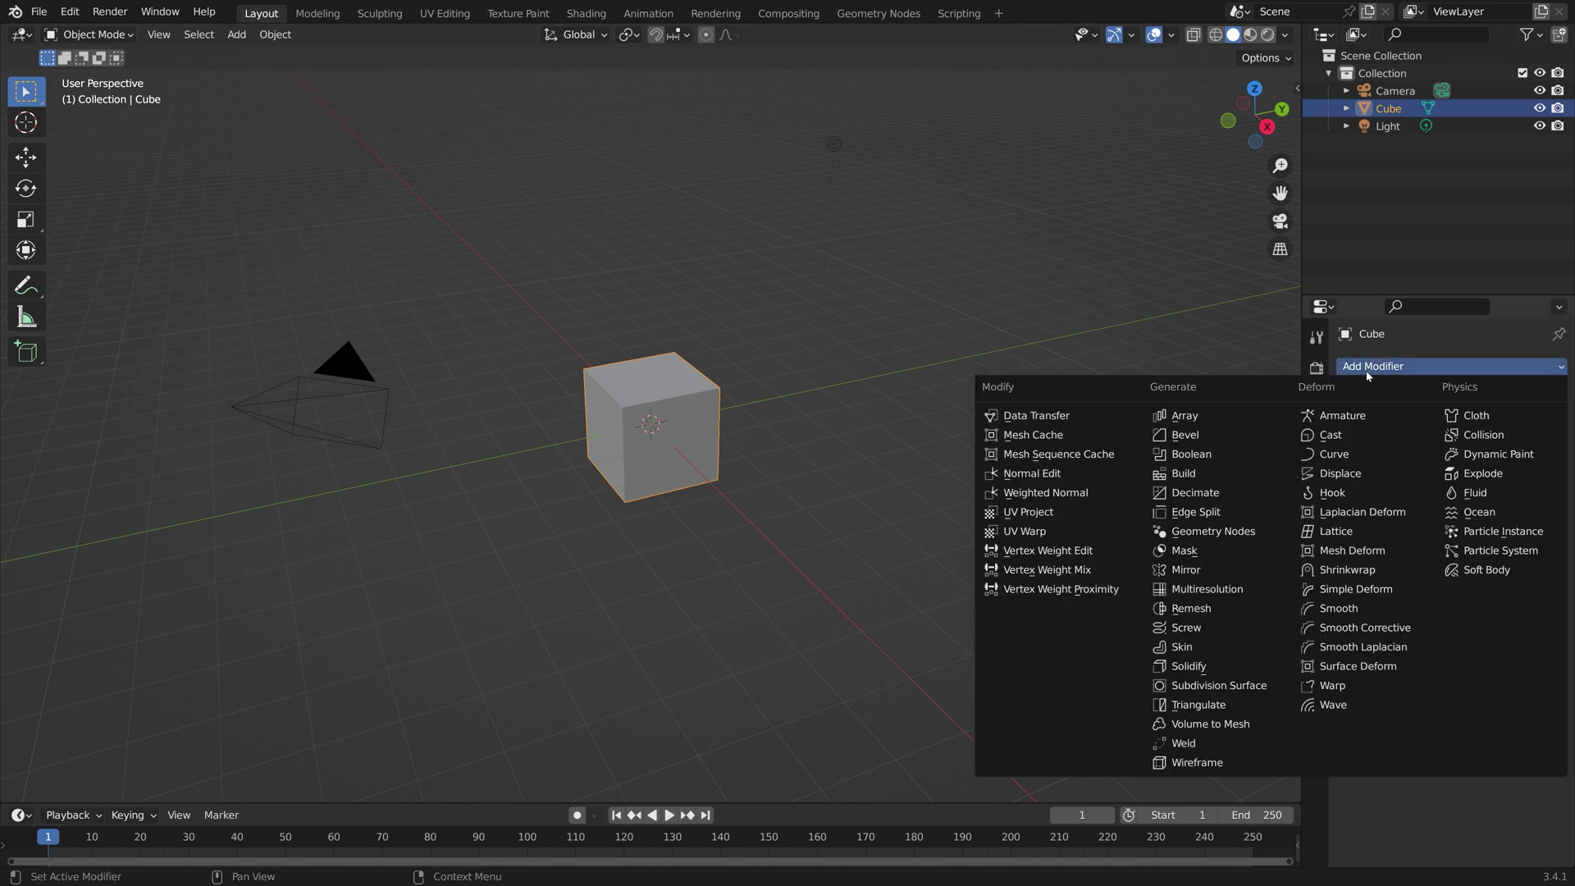
pyautogui.click(1272, 426)
pyautogui.click(1461, 498)
pyautogui.write('0')
pyautogui.press('Return')
pyautogui.click(1474, 515)
pyautogui.write('1.01')
pyautogui.press('Return')
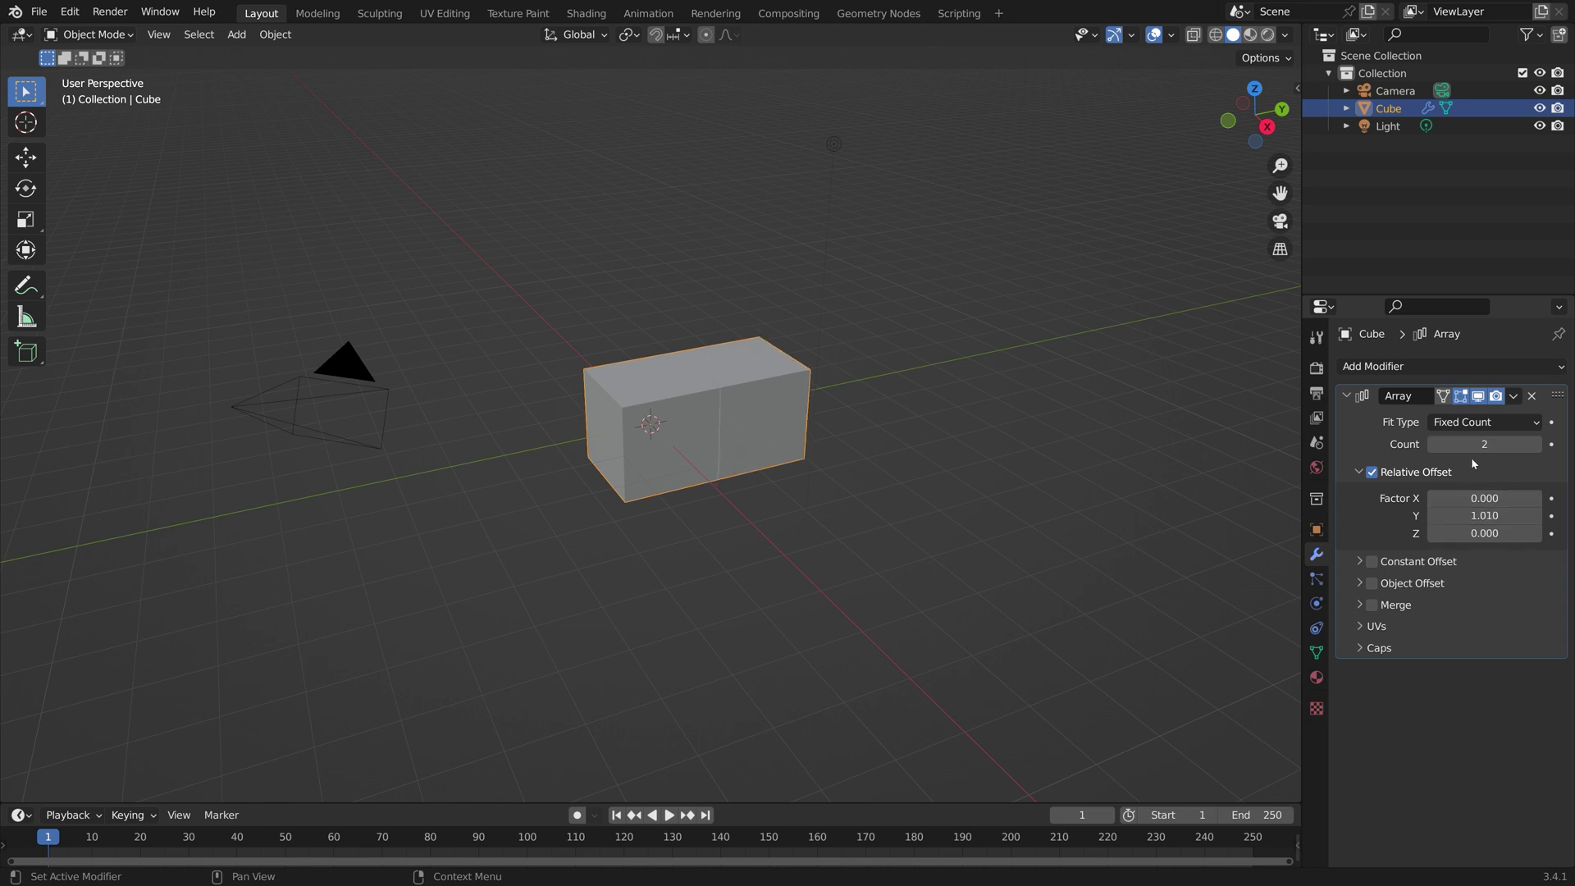
pyautogui.click(1535, 445)
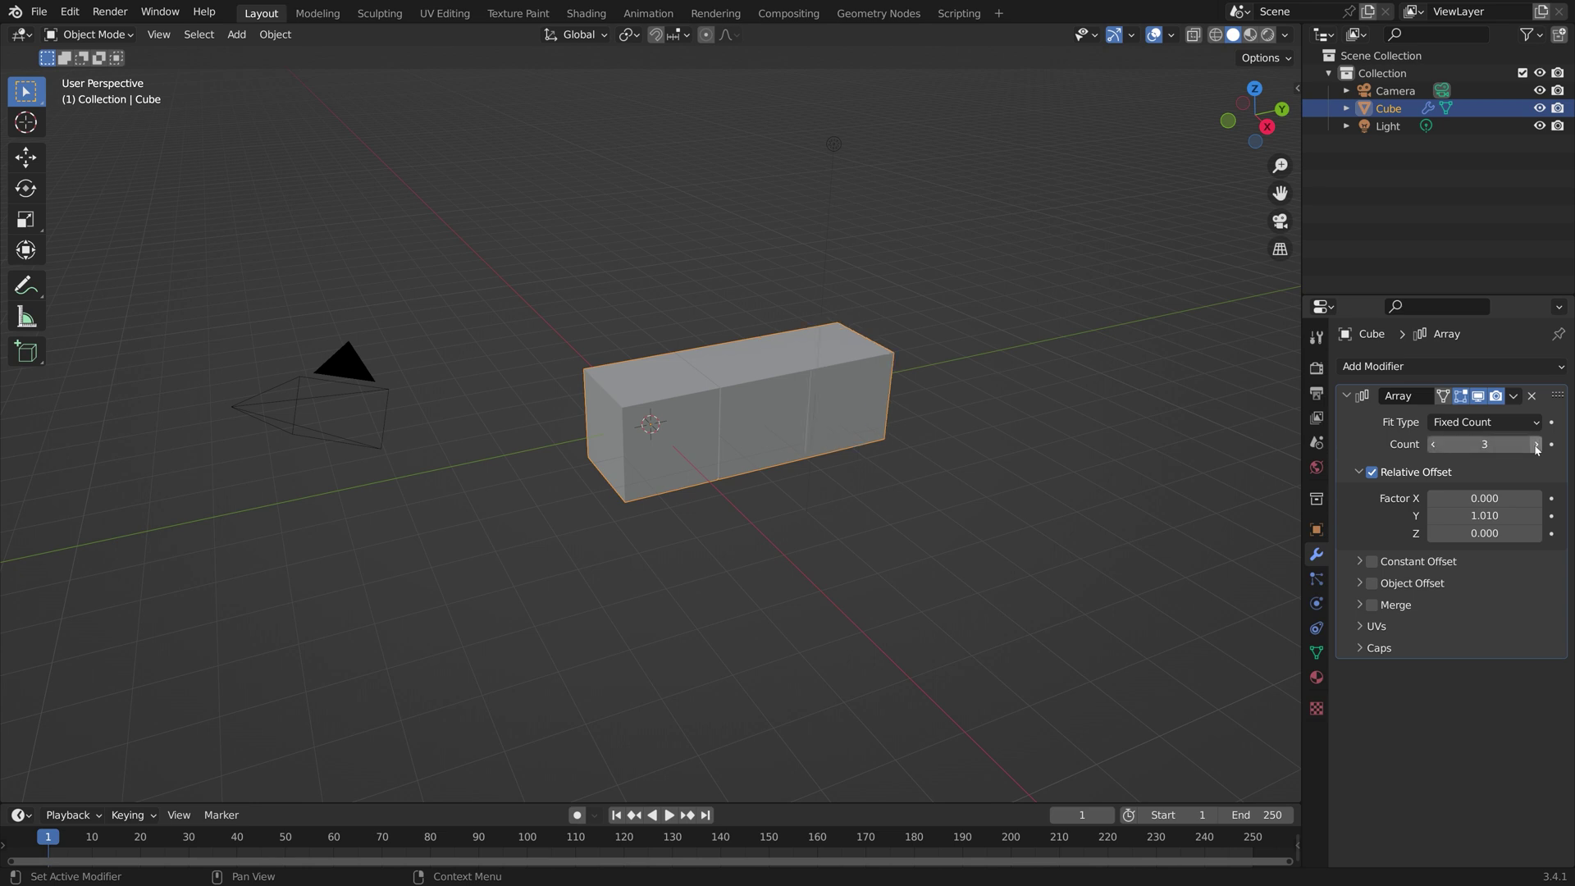
# Stretch the cube 3× along the X axis into long bricks.
pyautogui.press('s')
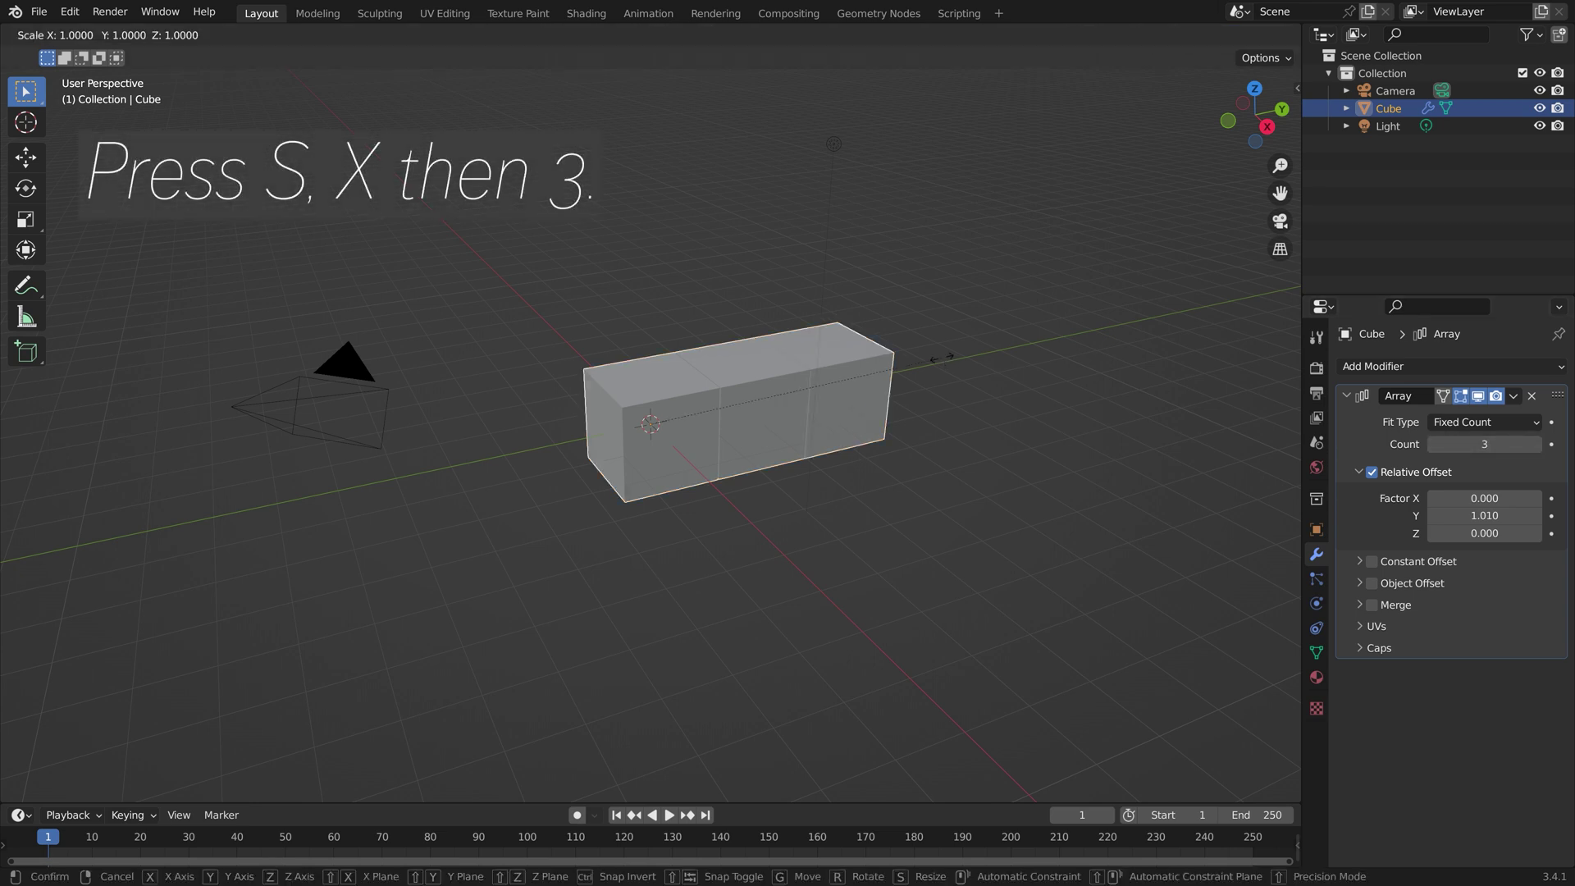
pyautogui.press('x')
pyautogui.press('3')
pyautogui.press('Return')
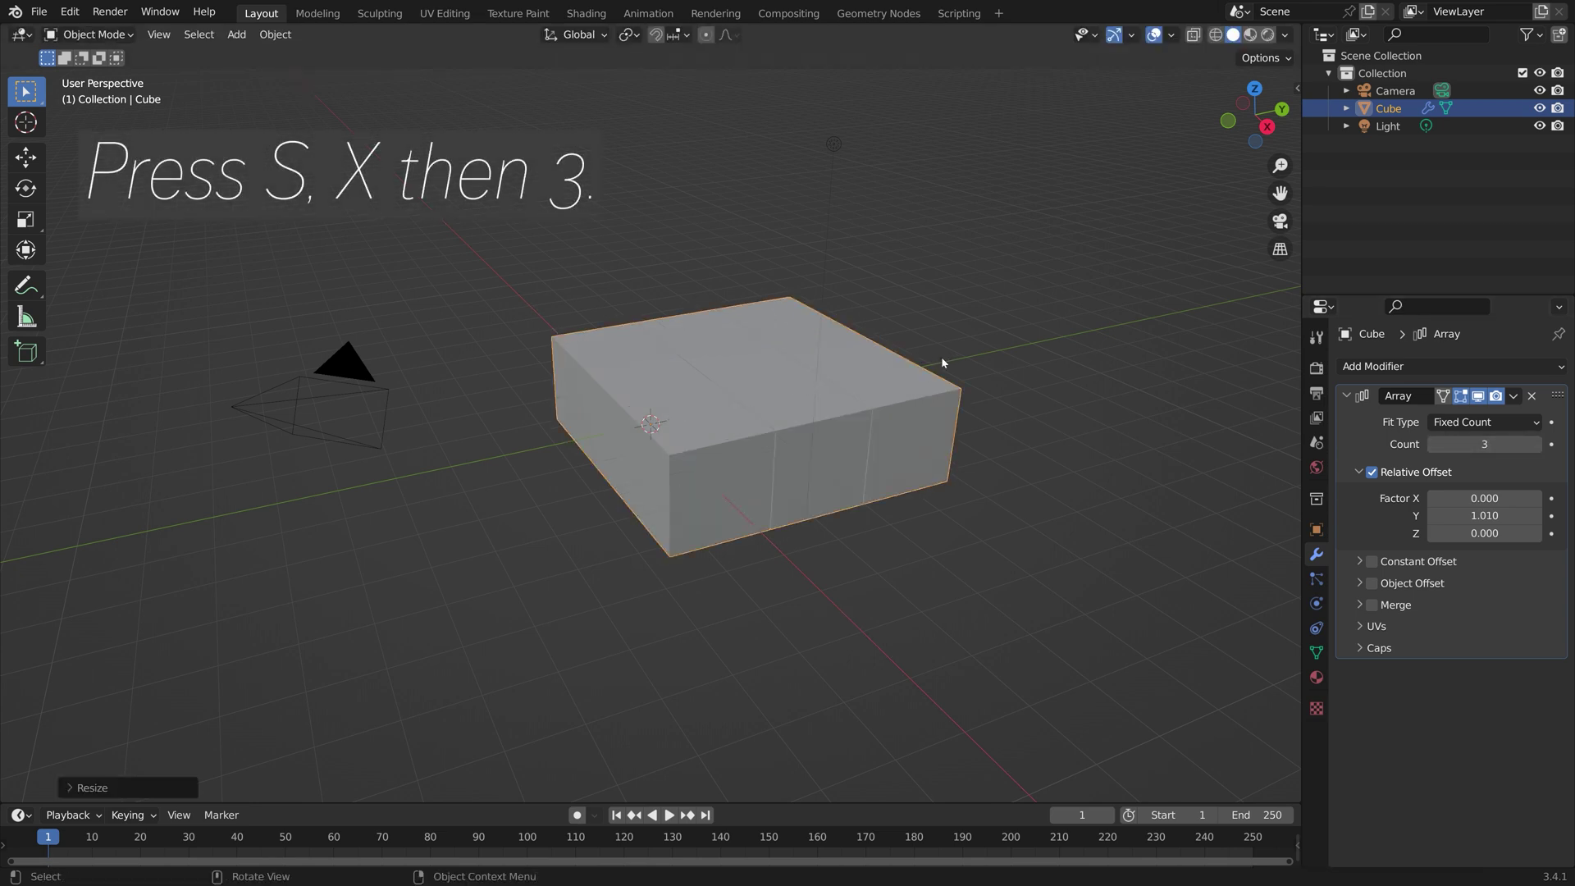
pyautogui.moveTo(942, 356)
pyautogui.mouseDown(button='middle')
pyautogui.moveTo(796, 328)
pyautogui.moveTo(944, 328)
pyautogui.mouseUp(button='middle')
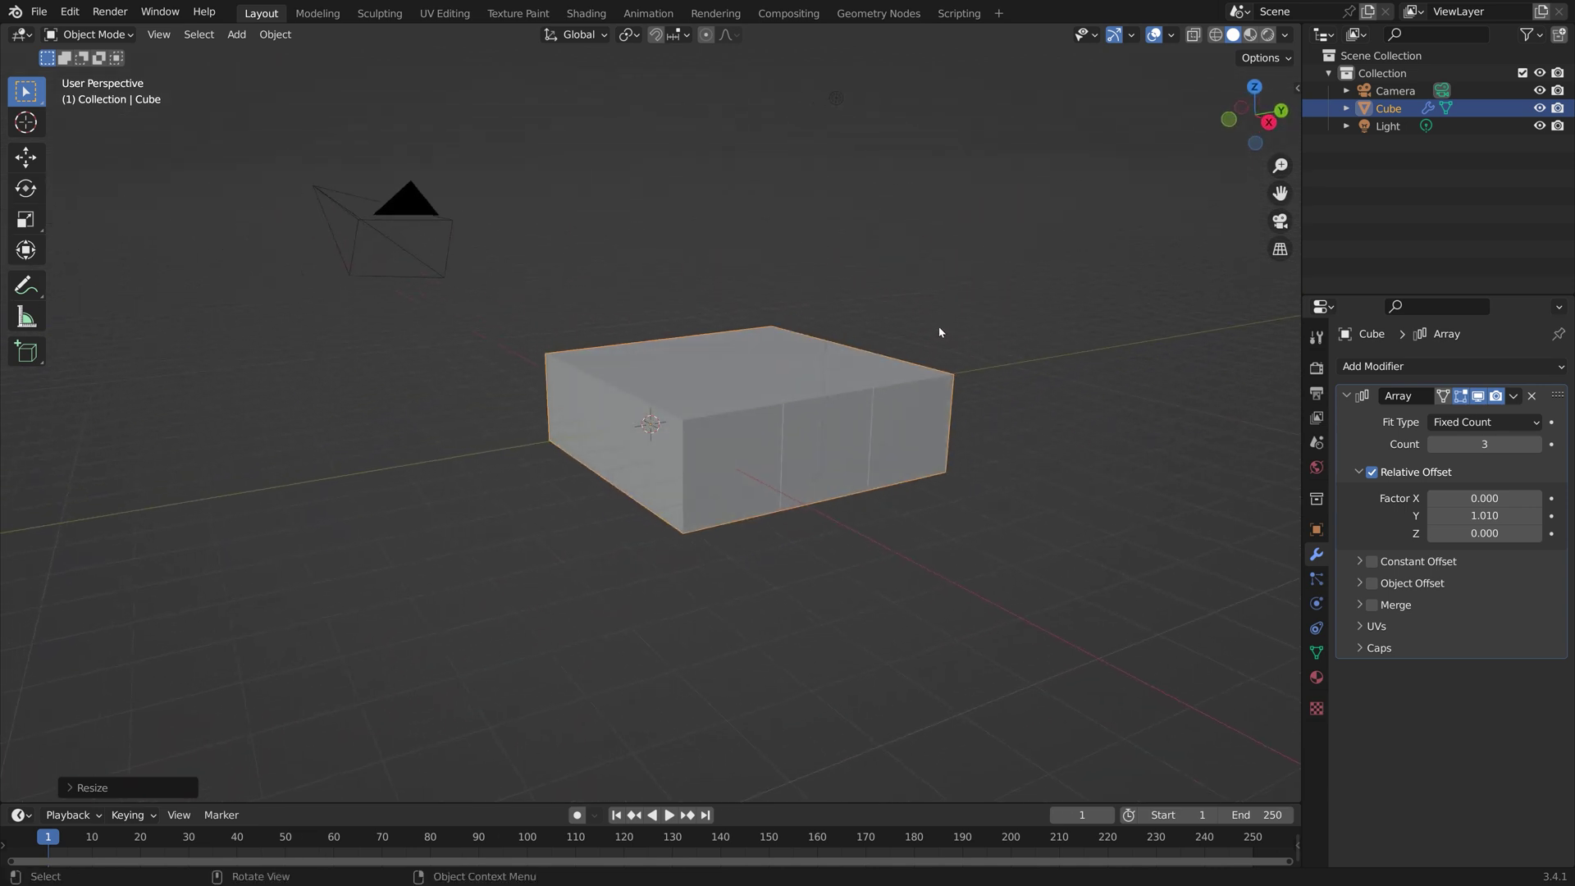
# Add a second Array modifier with a count of 7.
pyautogui.click(1380, 367)
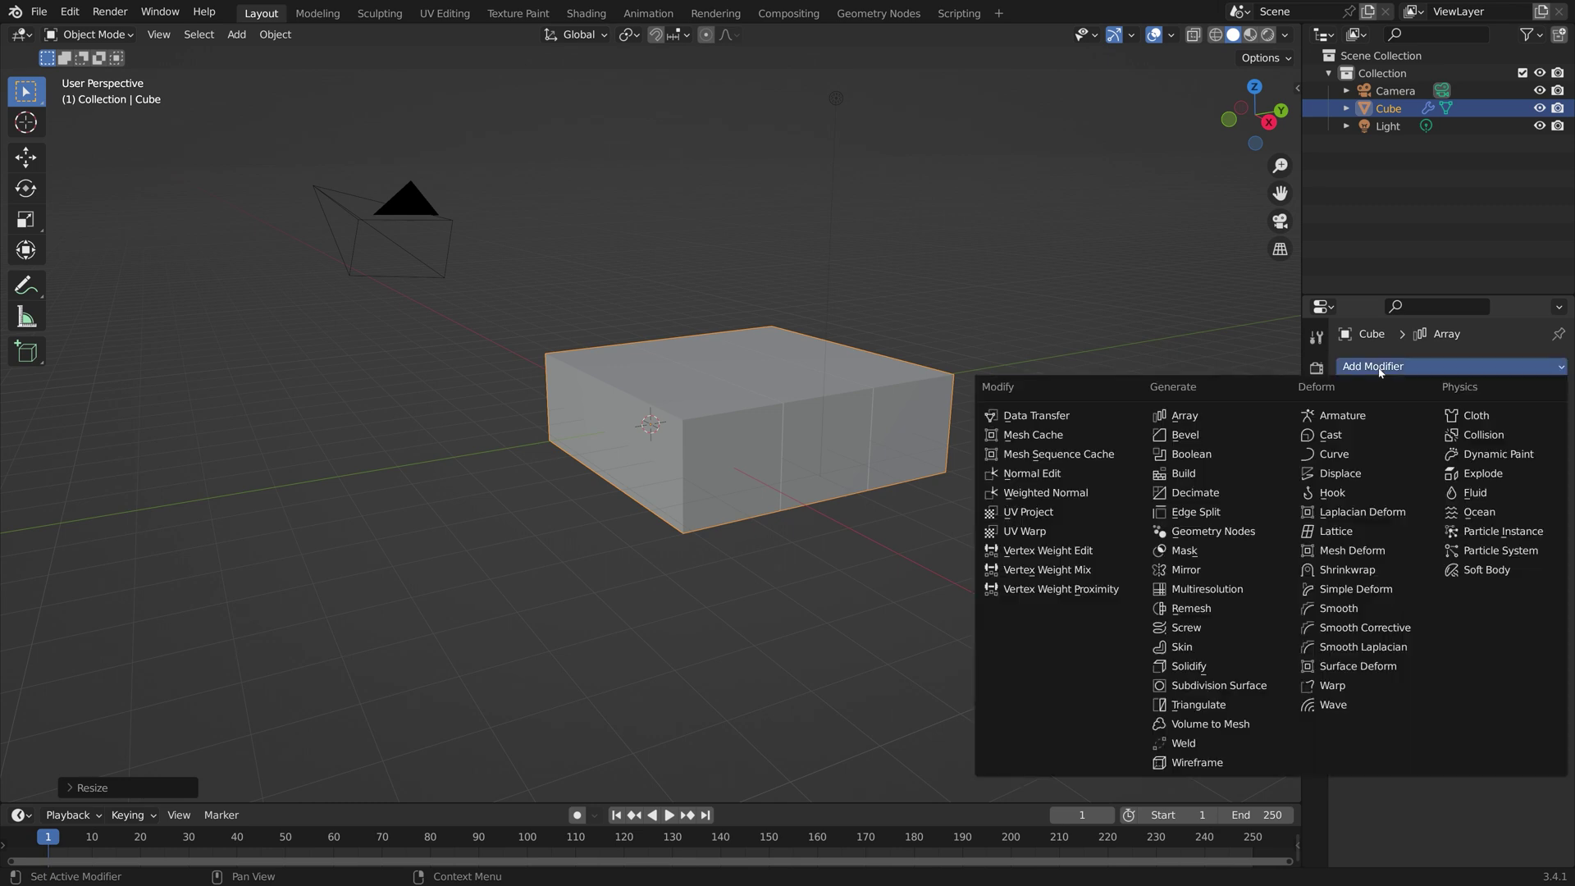
pyautogui.click(1252, 412)
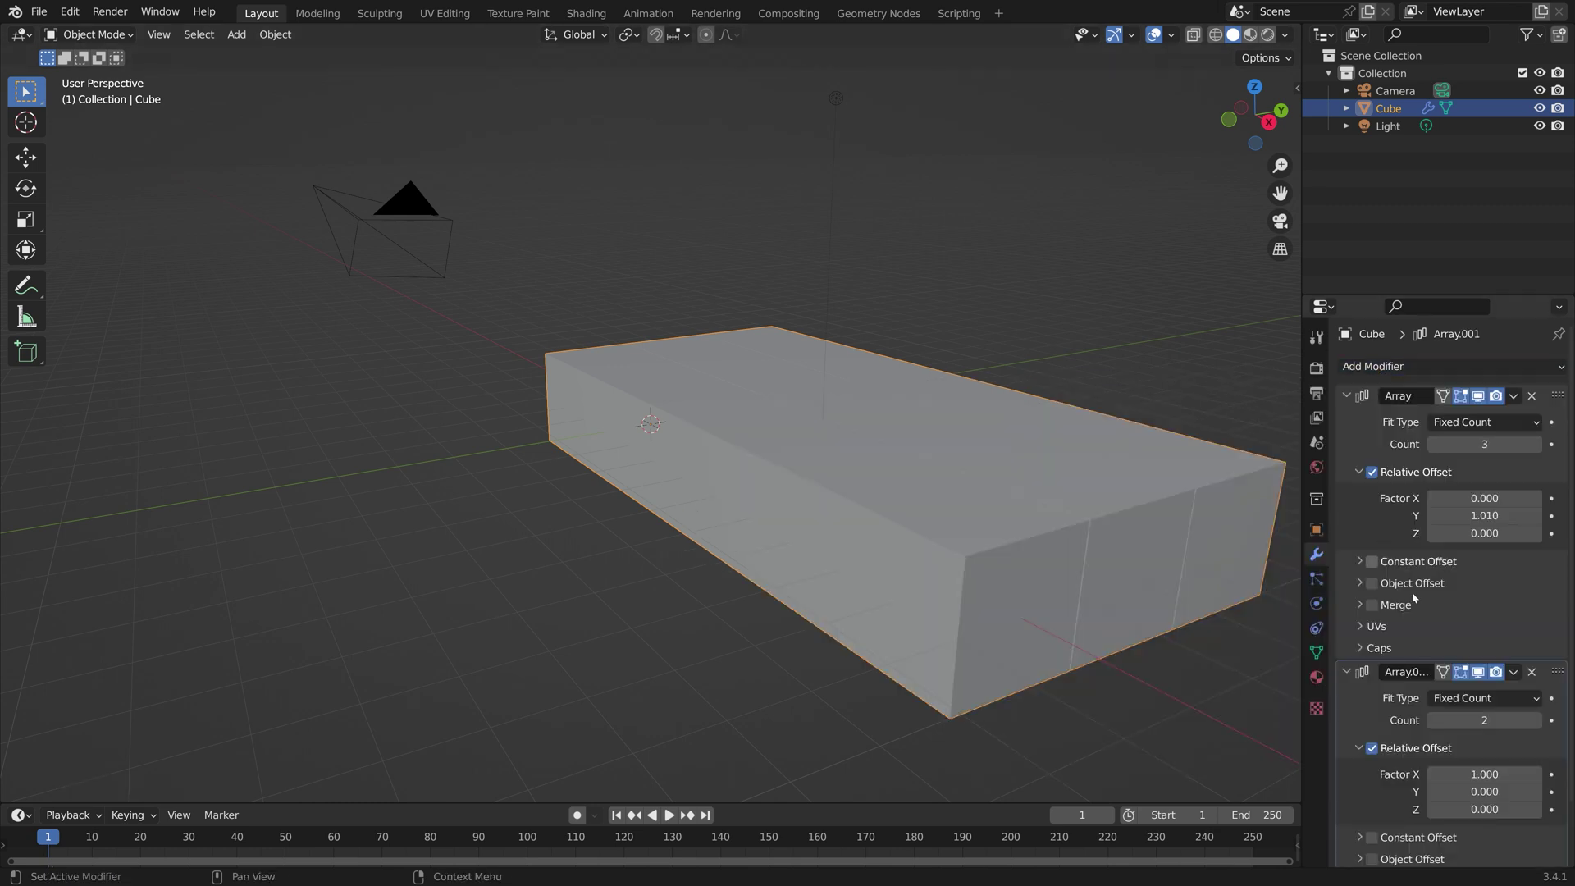
pyautogui.scroll(-2, 1449, 687)
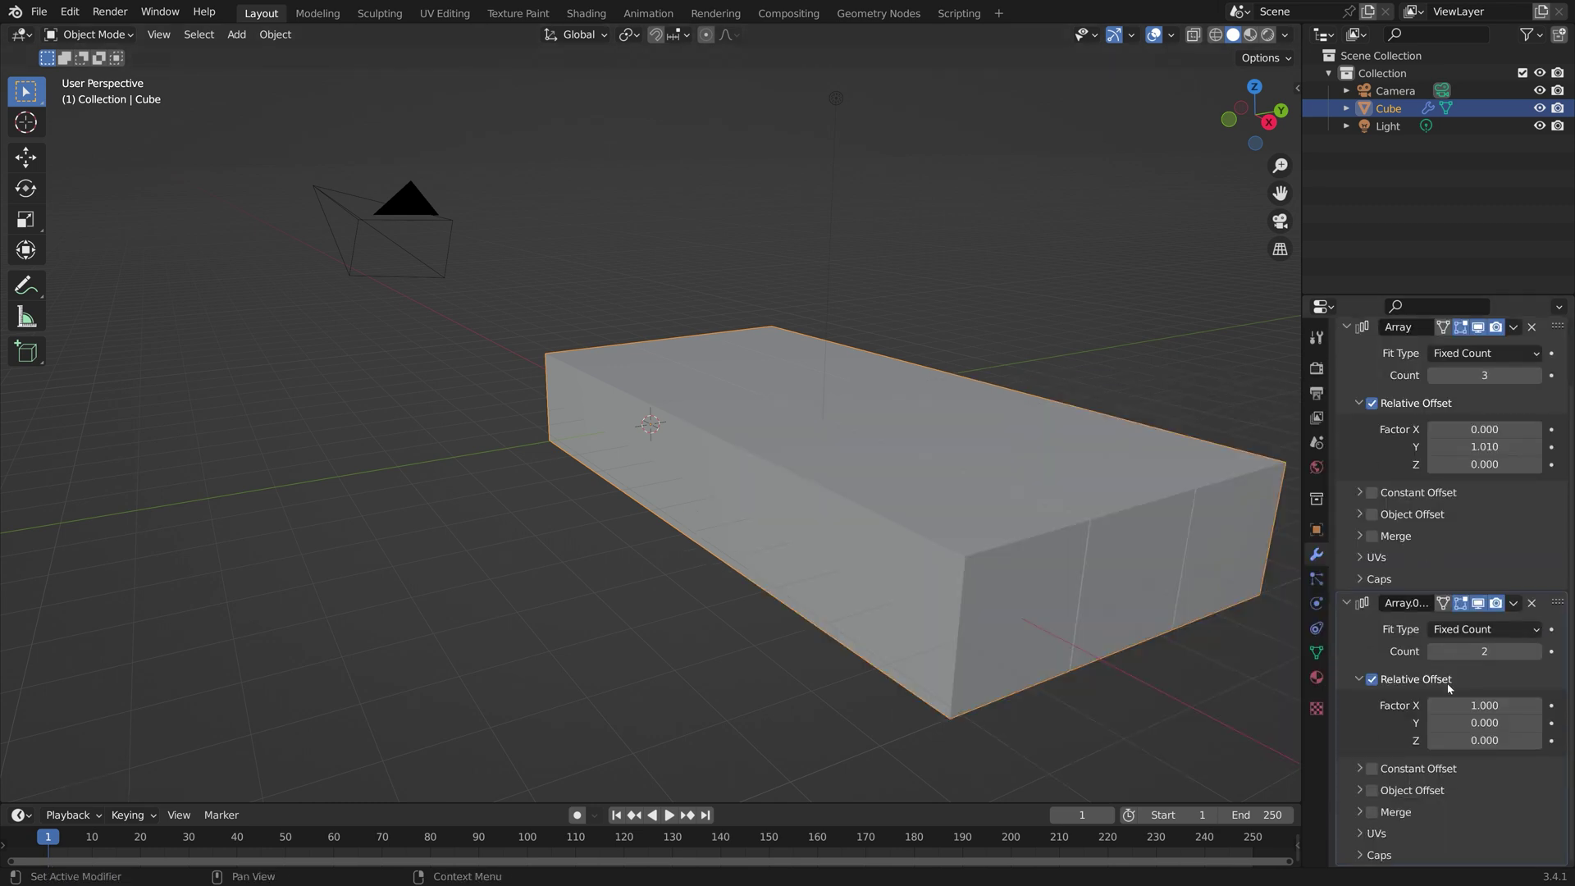
pyautogui.click(1503, 654)
pyautogui.write('7')
pyautogui.press('Return')
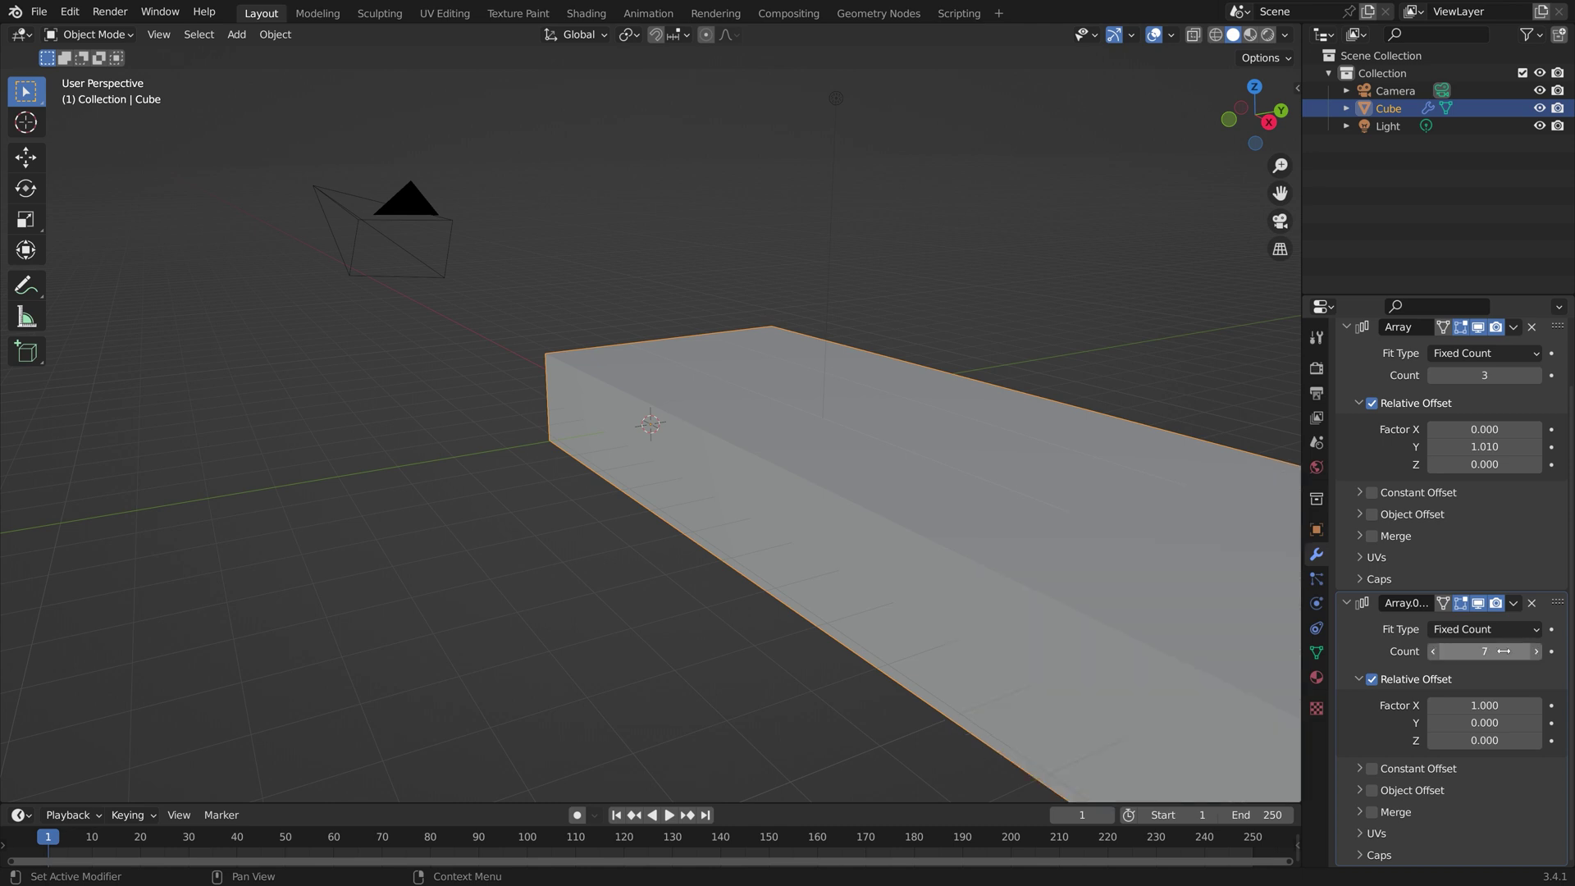
# Set the second array's relative offset to X 0 and Z 2.002 so layers stack upward.
pyautogui.click(1503, 706)
pyautogui.write('0')
pyautogui.press('Return')
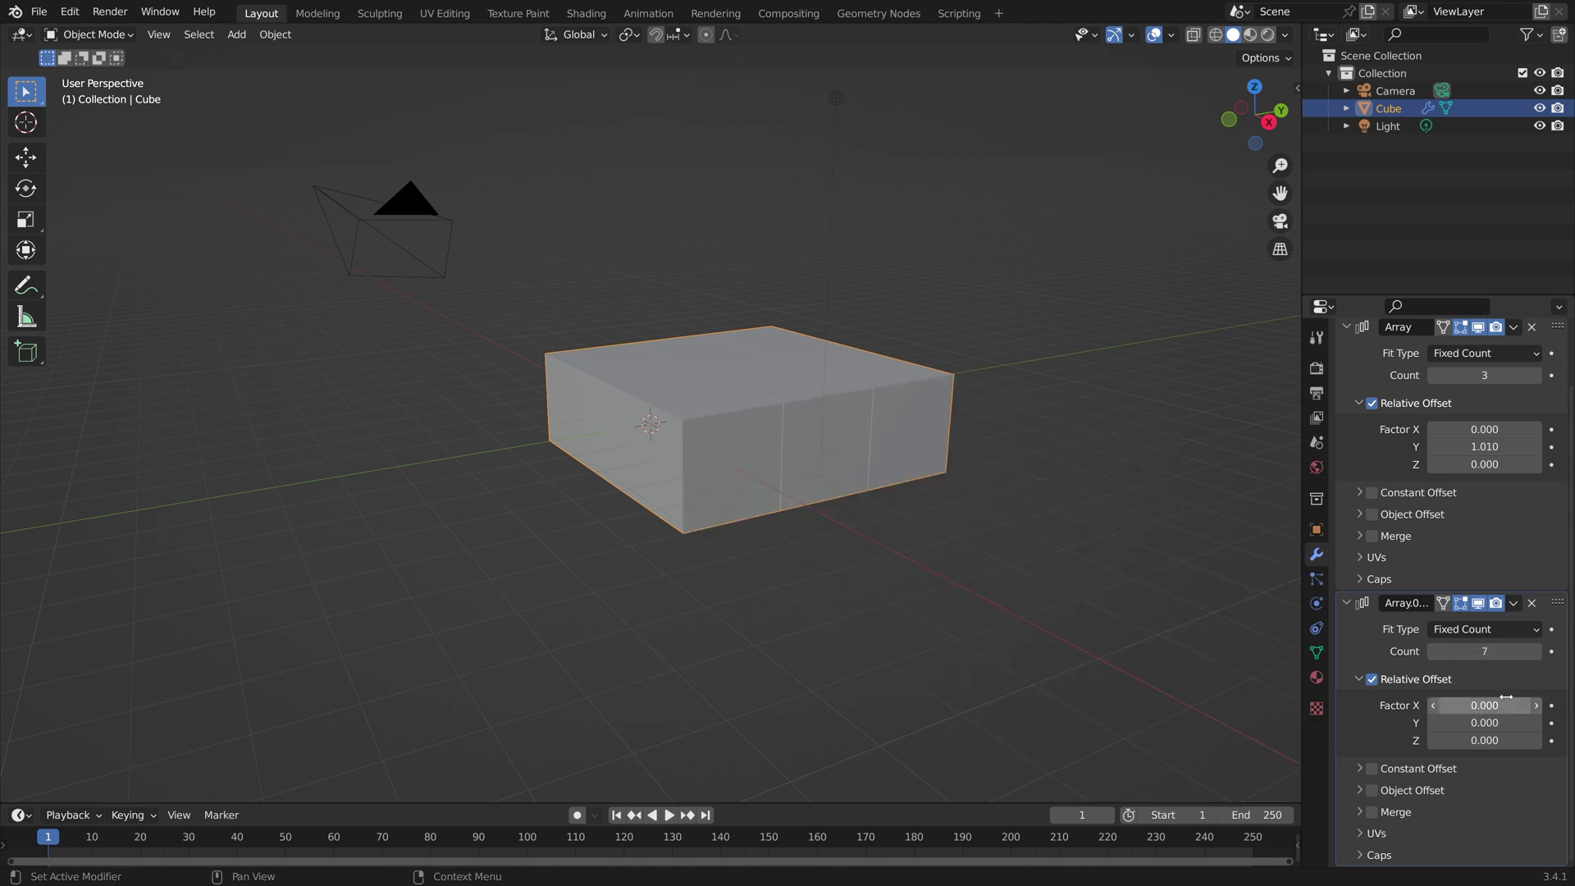
pyautogui.click(1504, 740)
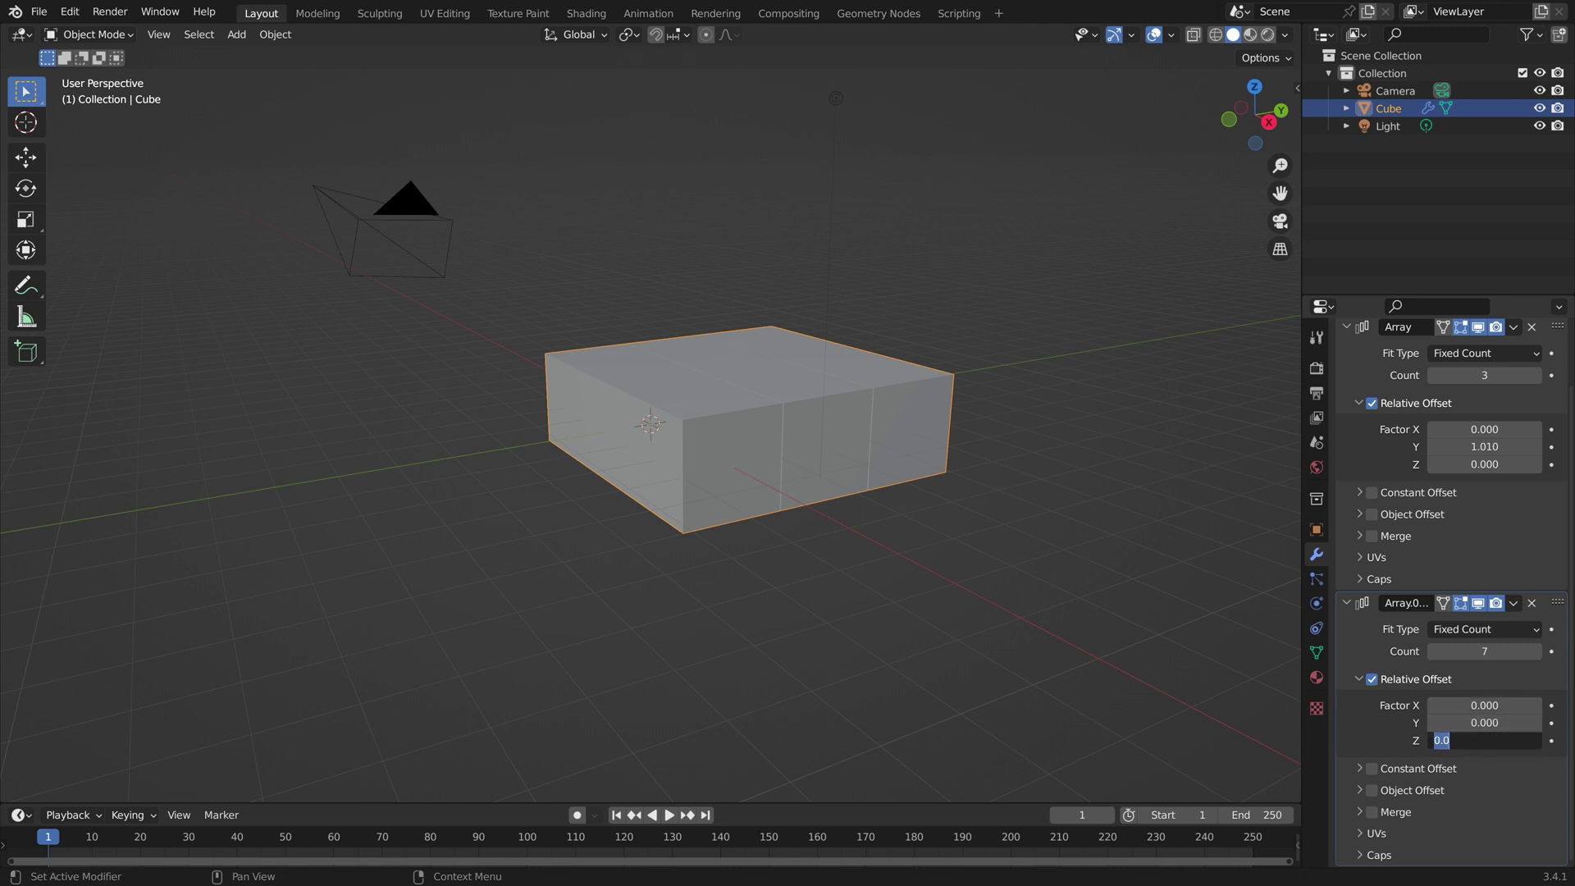
pyautogui.write('2.002')
pyautogui.press('Return')
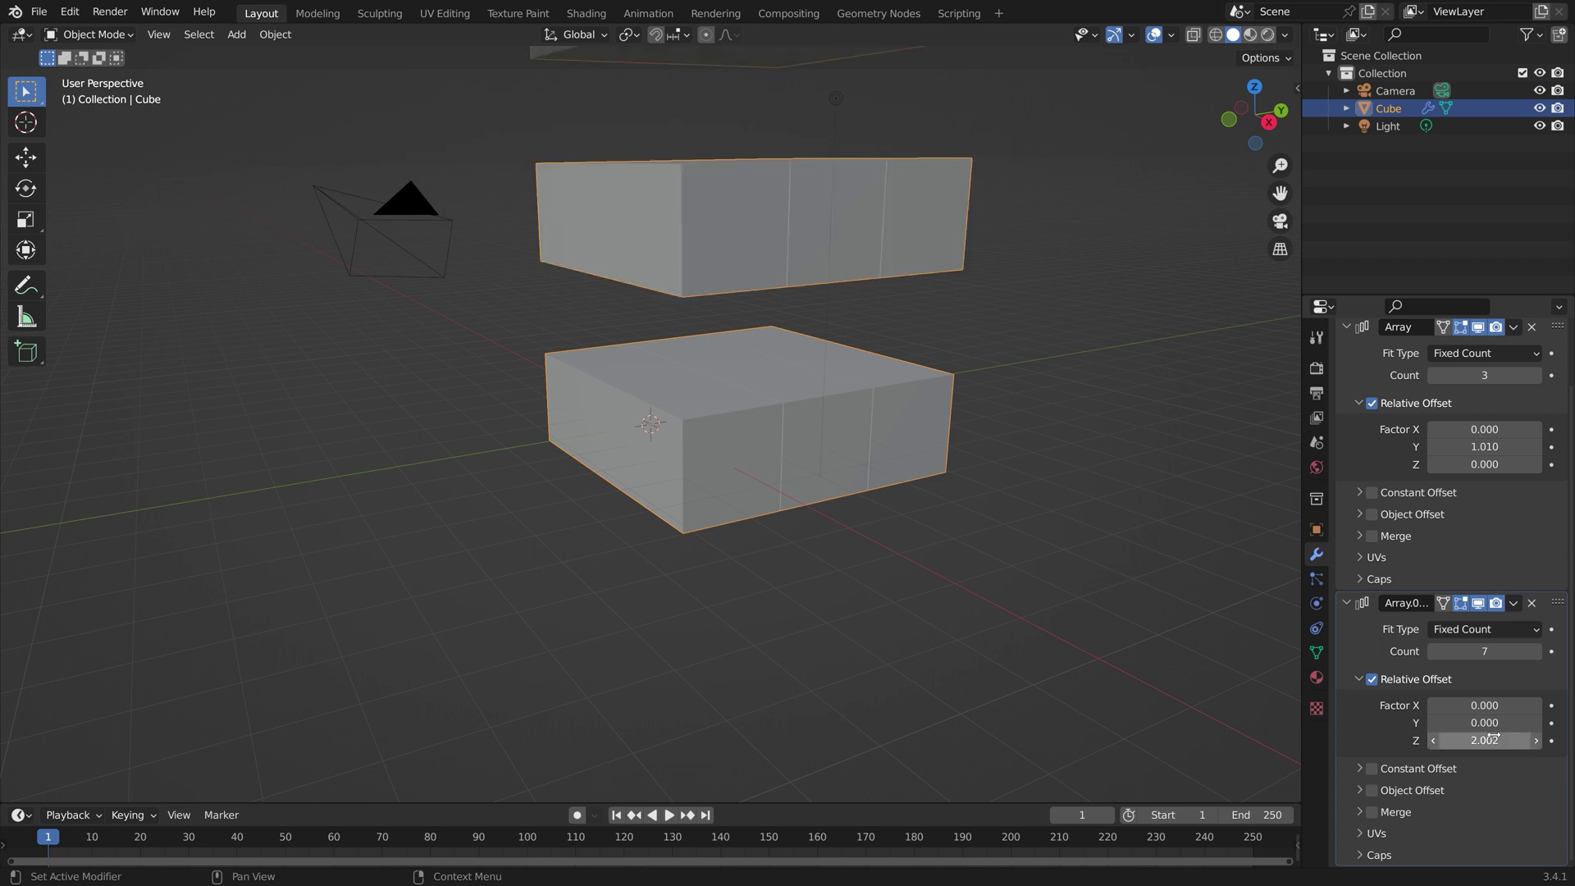
pyautogui.moveTo(1019, 474); pyautogui.dragTo(986, 587, button='middle')
pyautogui.scroll(3, 986, 587)
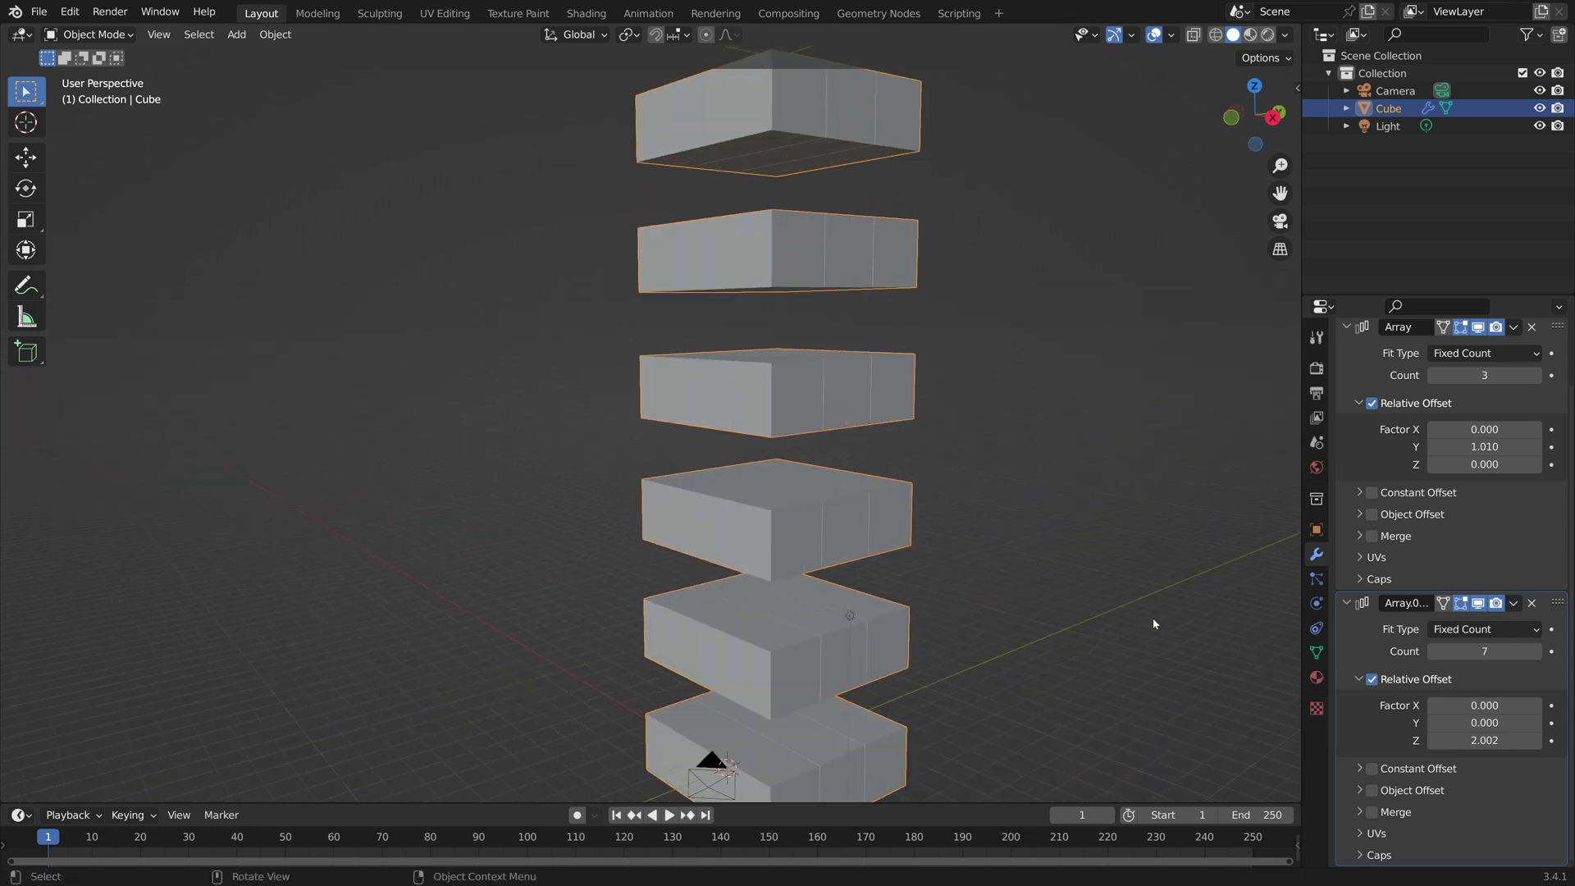
# Save the scene as tut.blend through File > Save As.
pyautogui.click(38, 11)
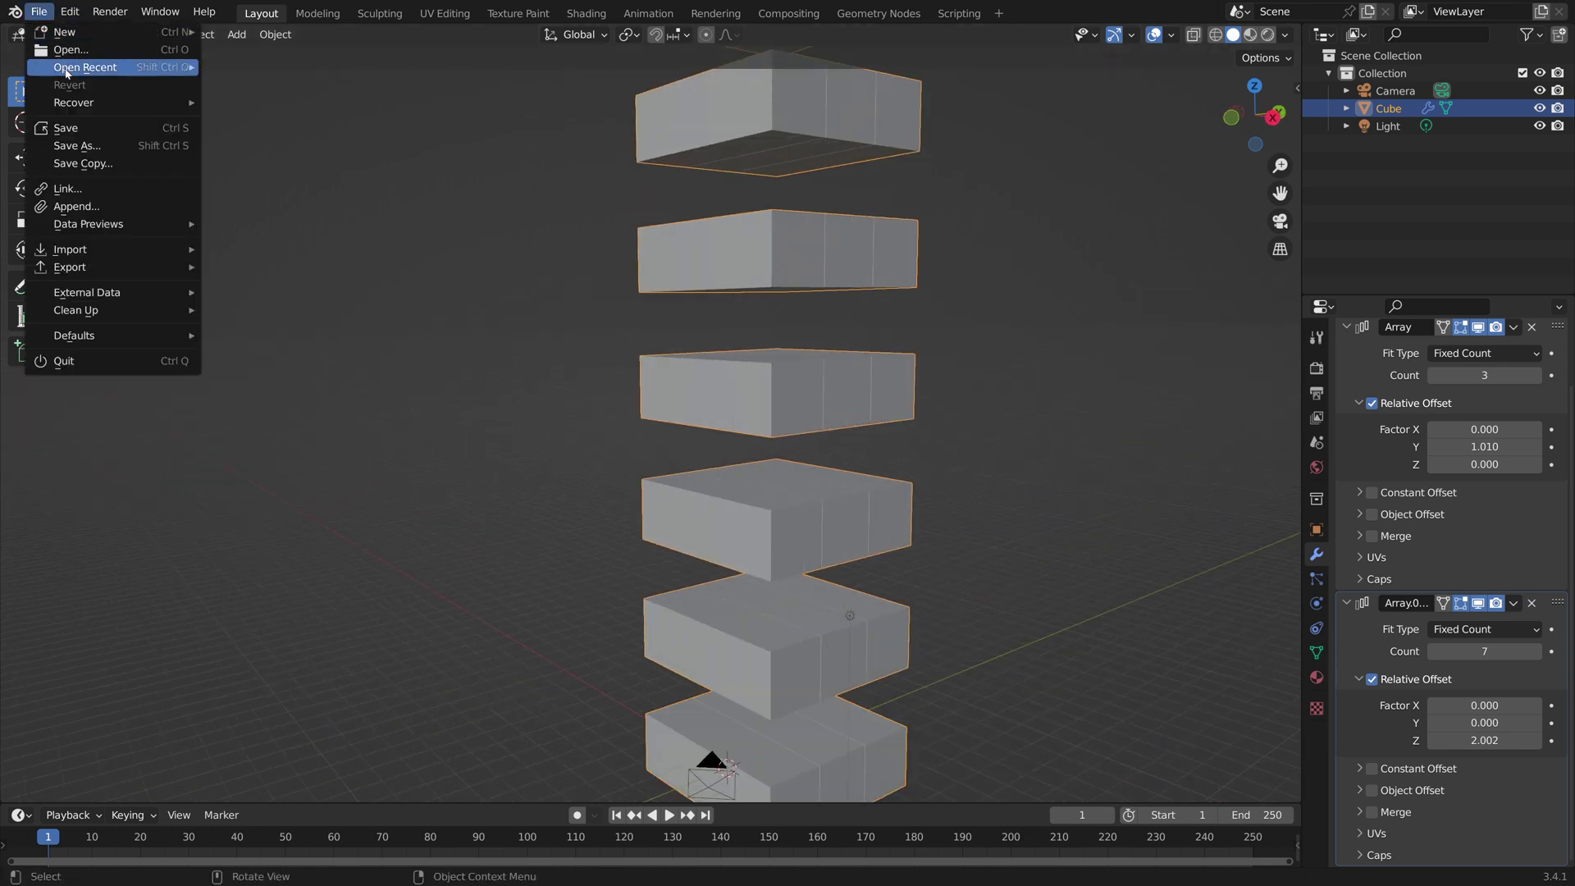
pyautogui.click(57, 146)
pyautogui.click(419, 671)
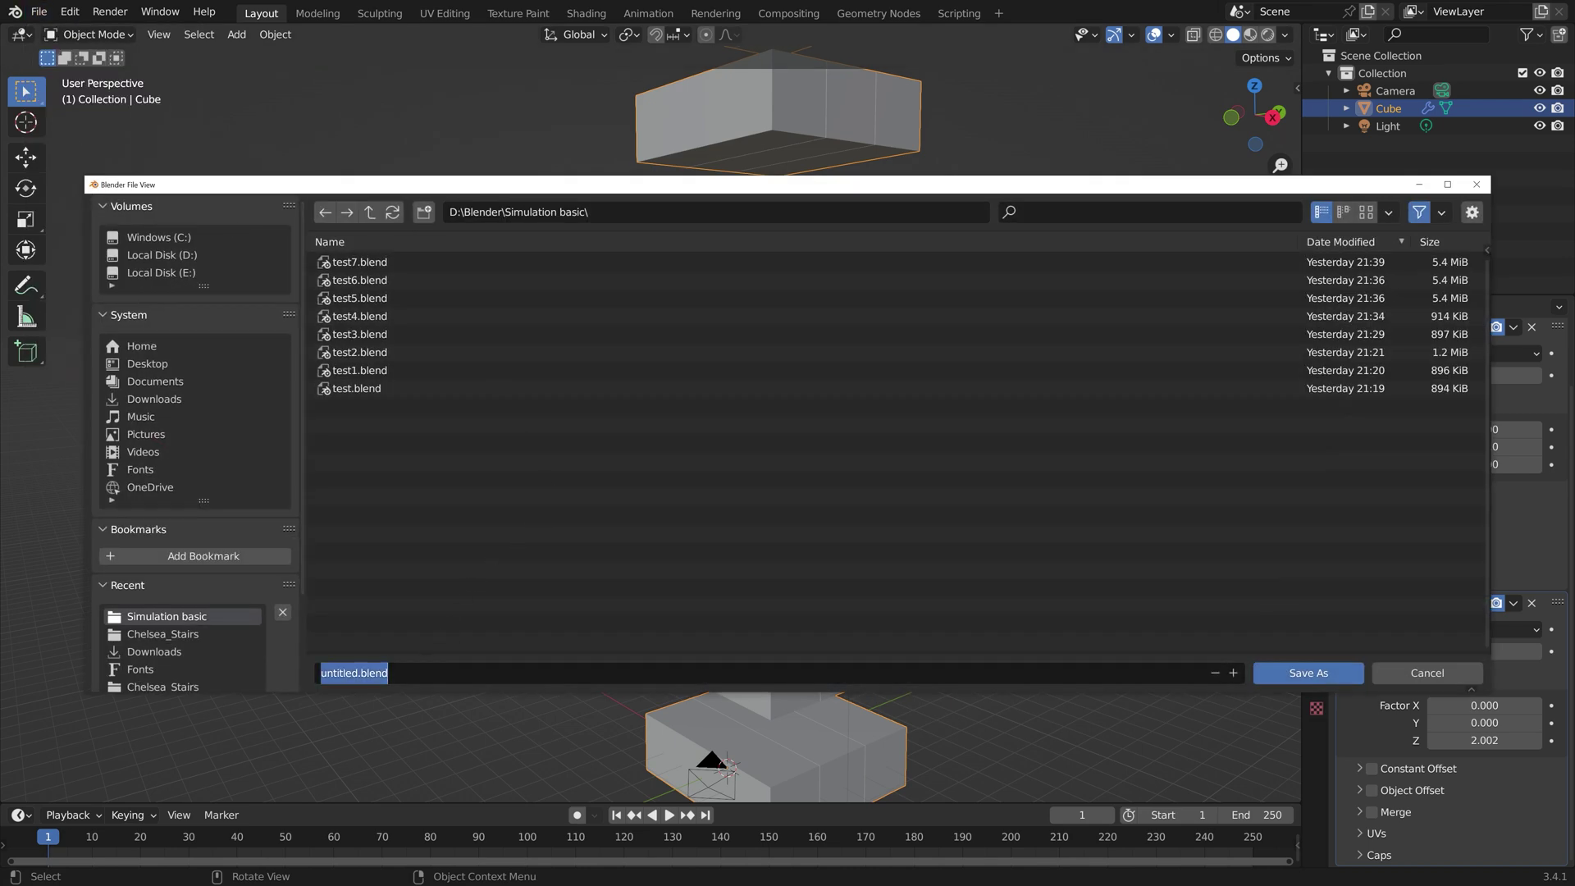
pyautogui.write('tut')
pyautogui.press('Return')
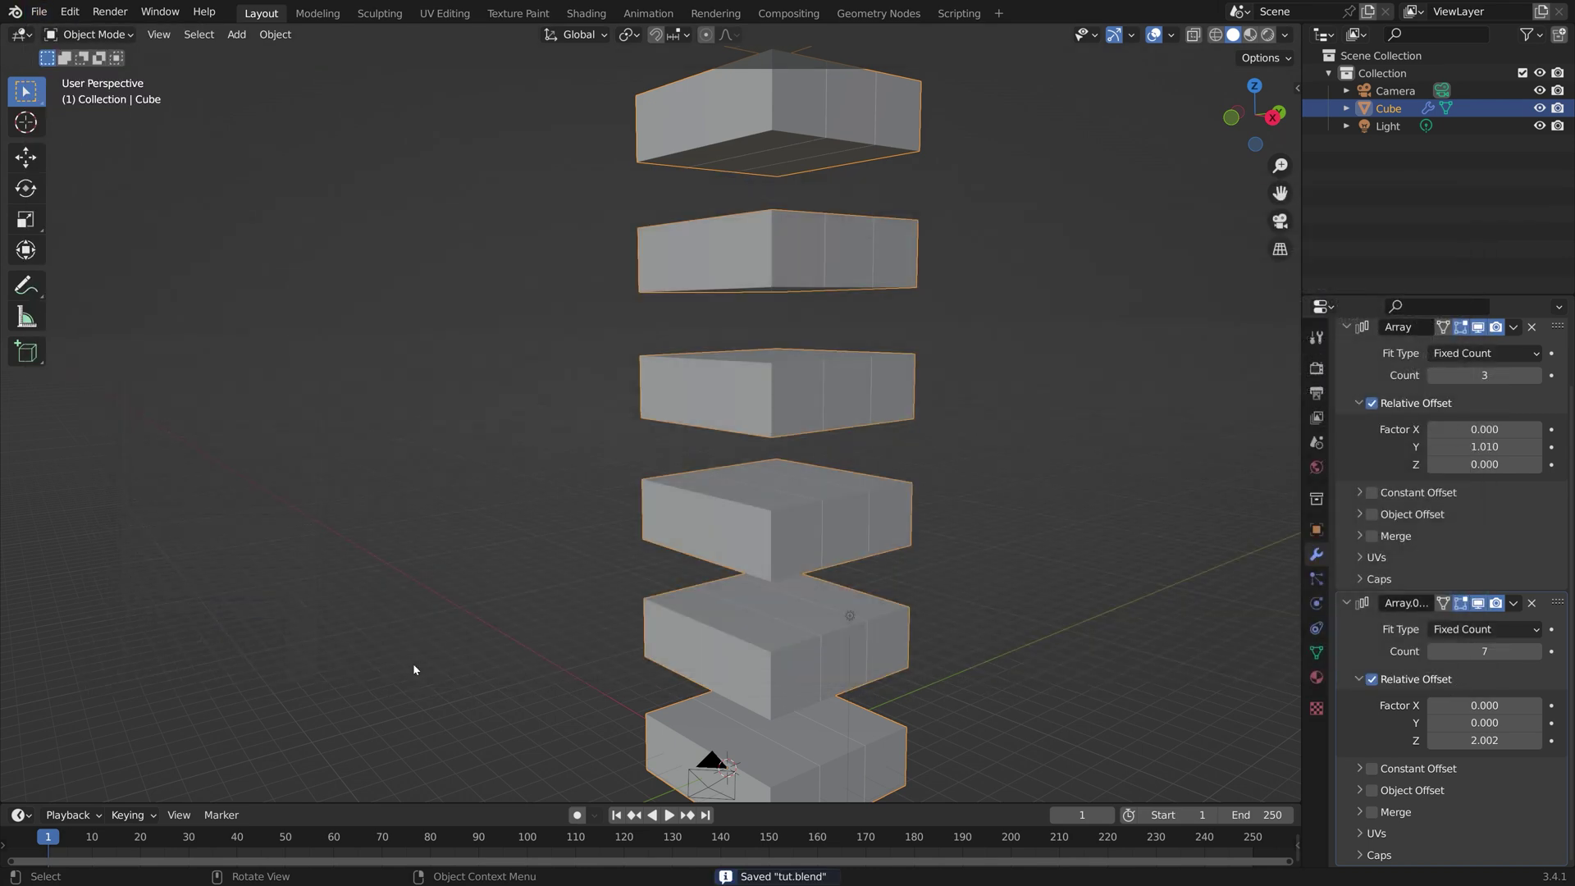
# Make the cube an active rigid body with a Box collision shape.
pyautogui.click(1316, 603)
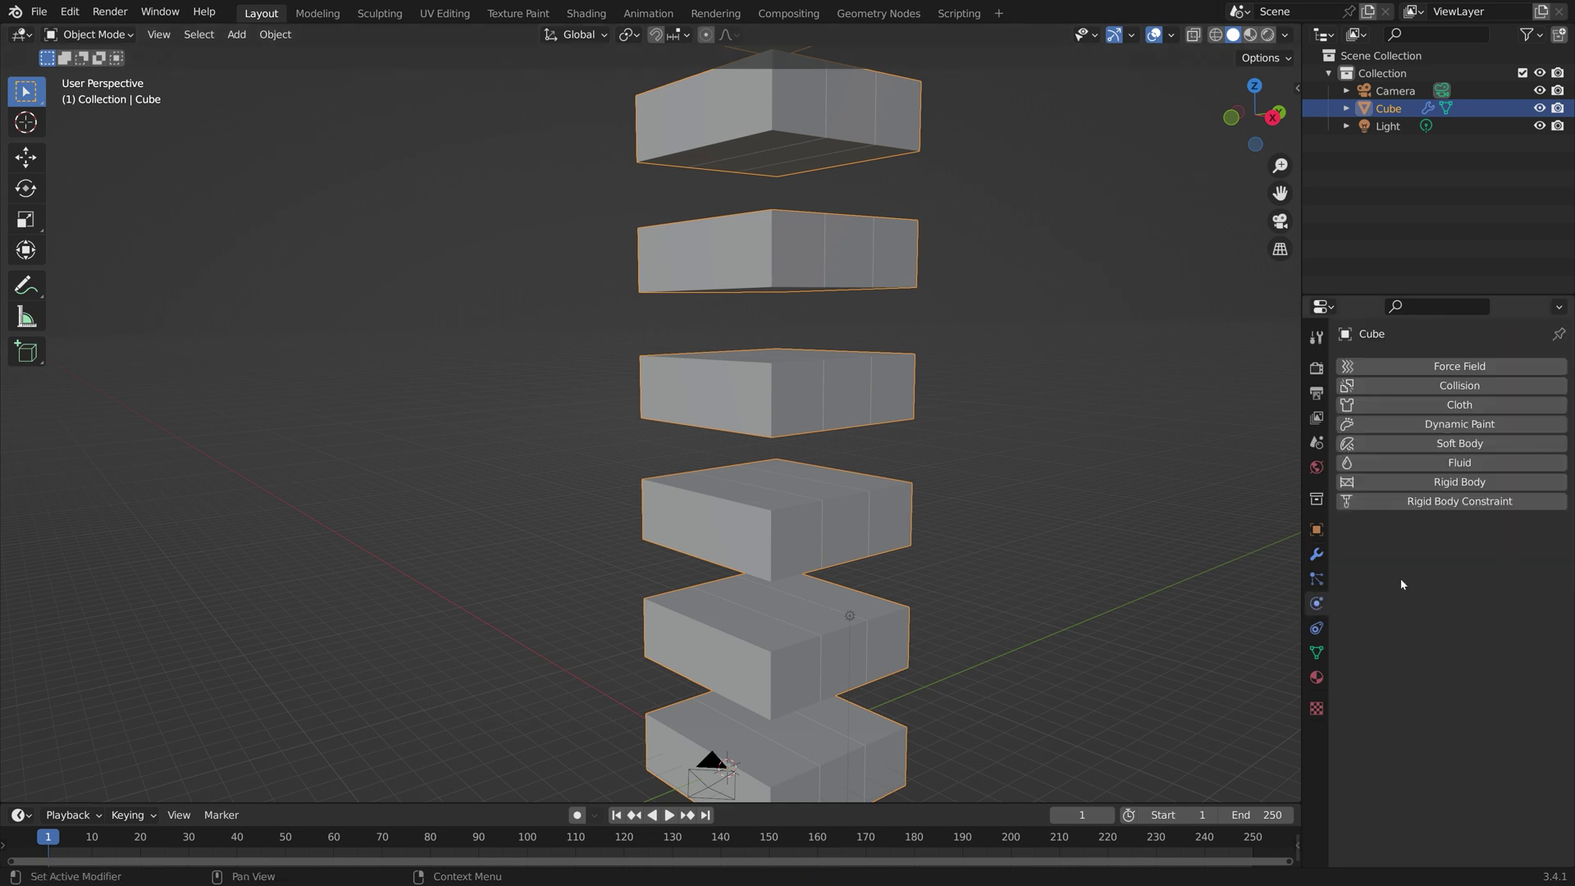
pyautogui.click(1436, 484)
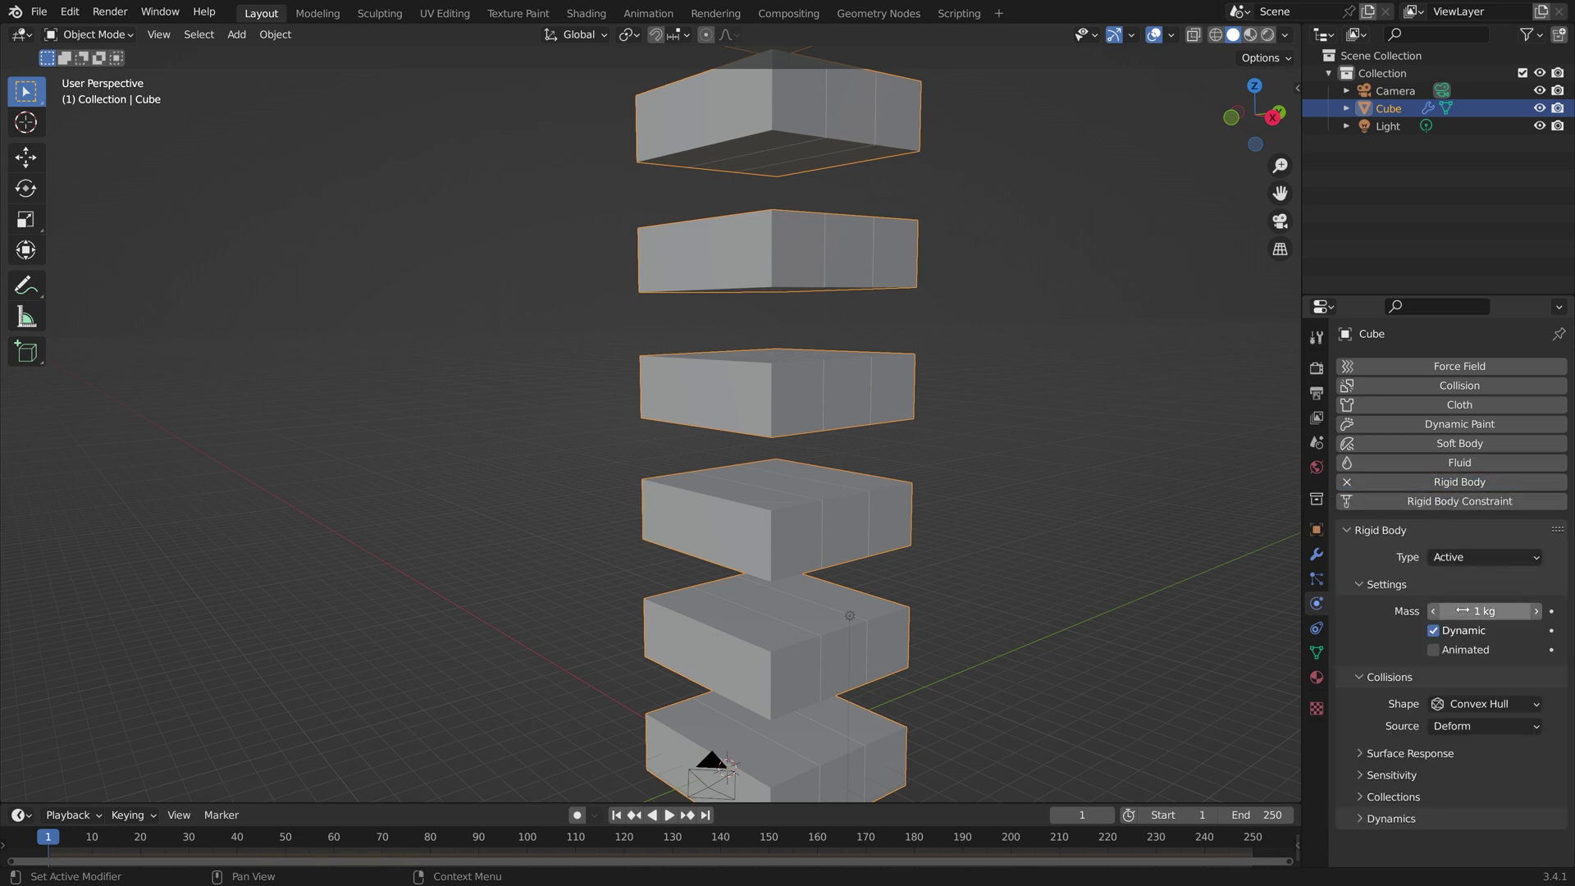
pyautogui.click(1475, 704)
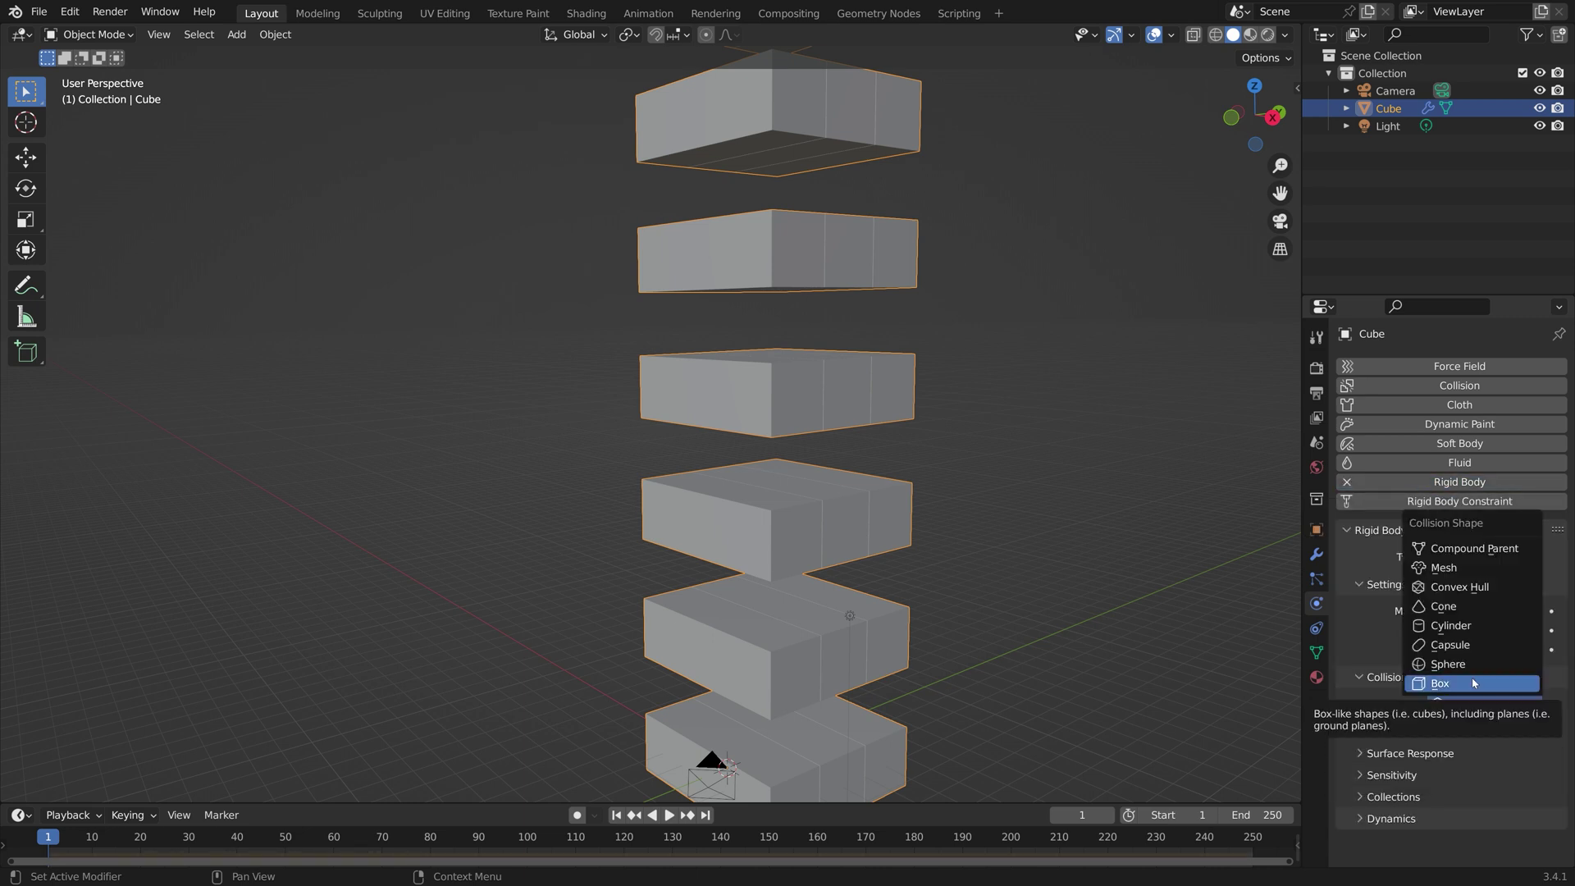
pyautogui.click(1469, 682)
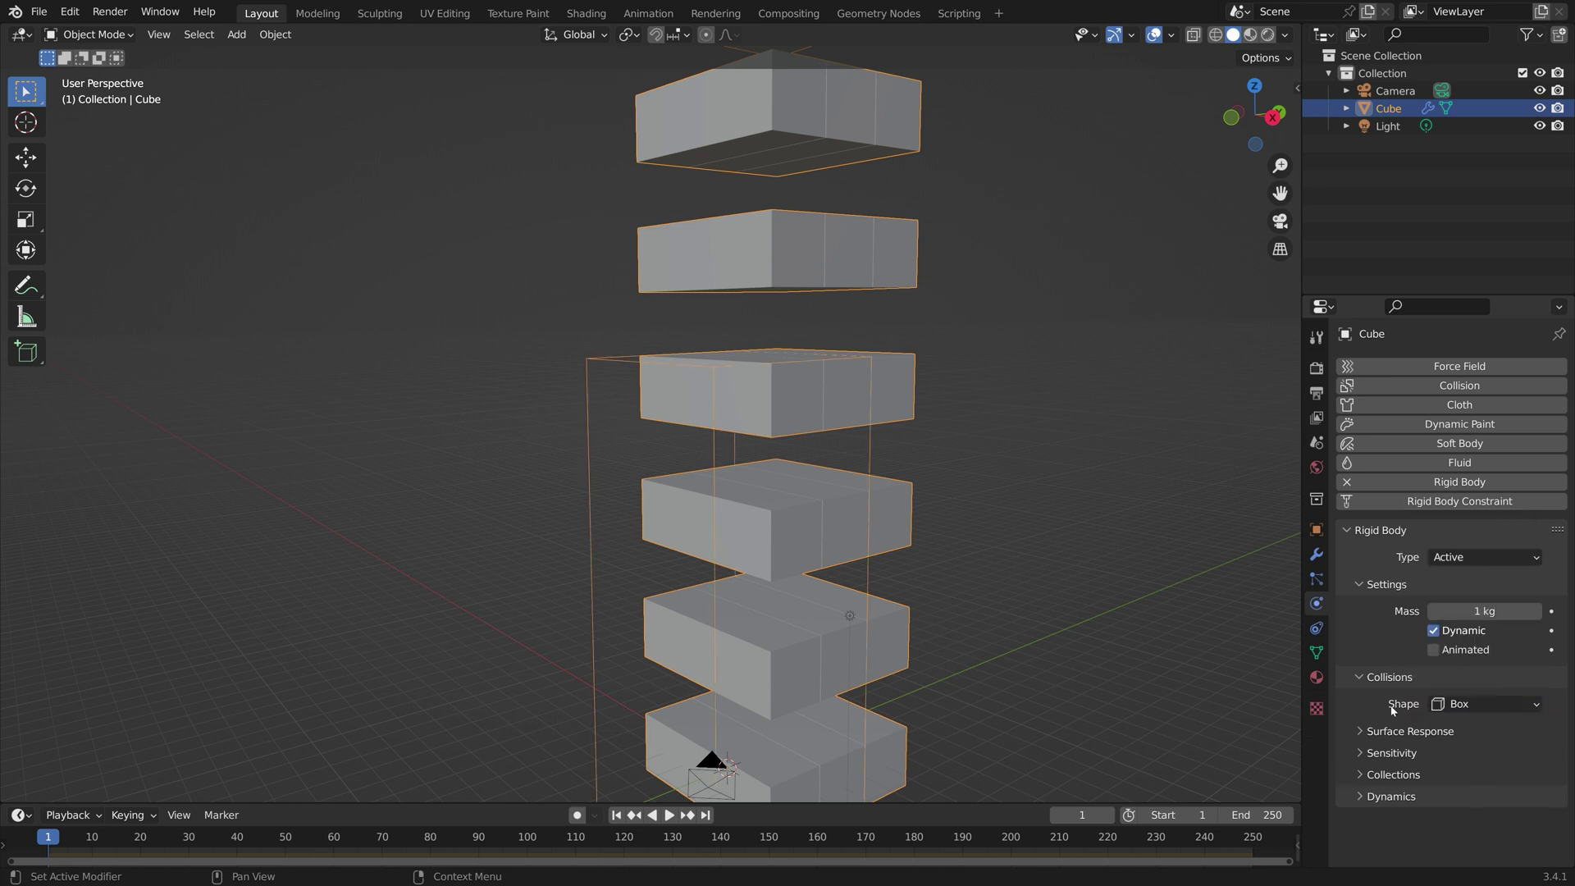
# Set the rigid body's translation damping to 0.4 and rotation damping to 0.6.
pyautogui.click(1399, 731)
pyautogui.click(1399, 731)
pyautogui.click(1391, 796)
pyautogui.scroll(-1, 1406, 786)
pyautogui.click(1469, 808)
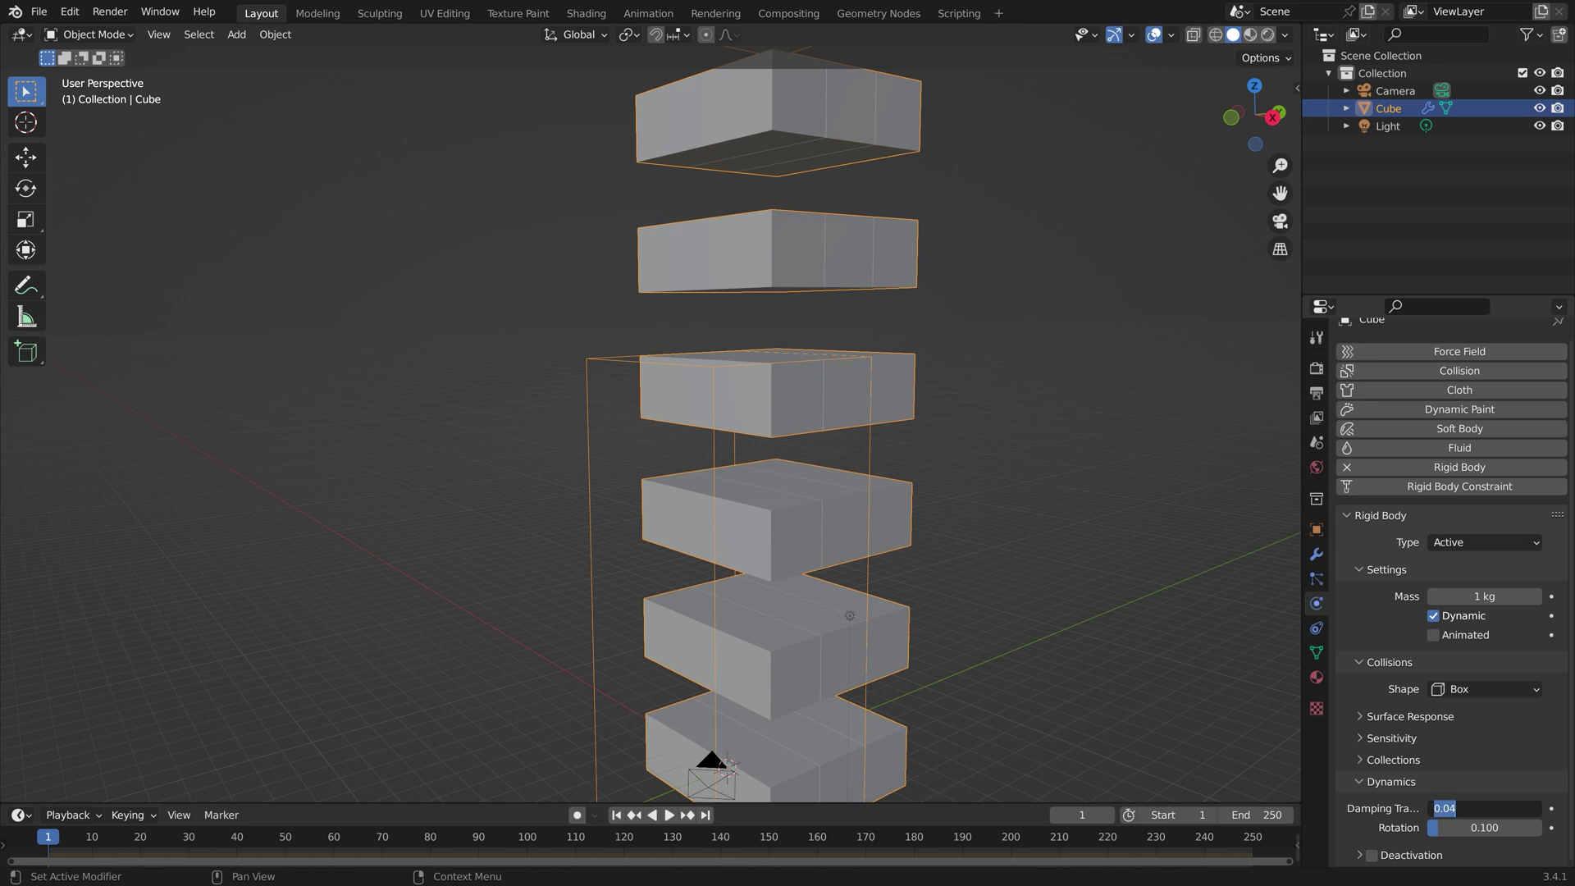
pyautogui.write('0.4')
pyautogui.press('Return')
pyautogui.click(1477, 829)
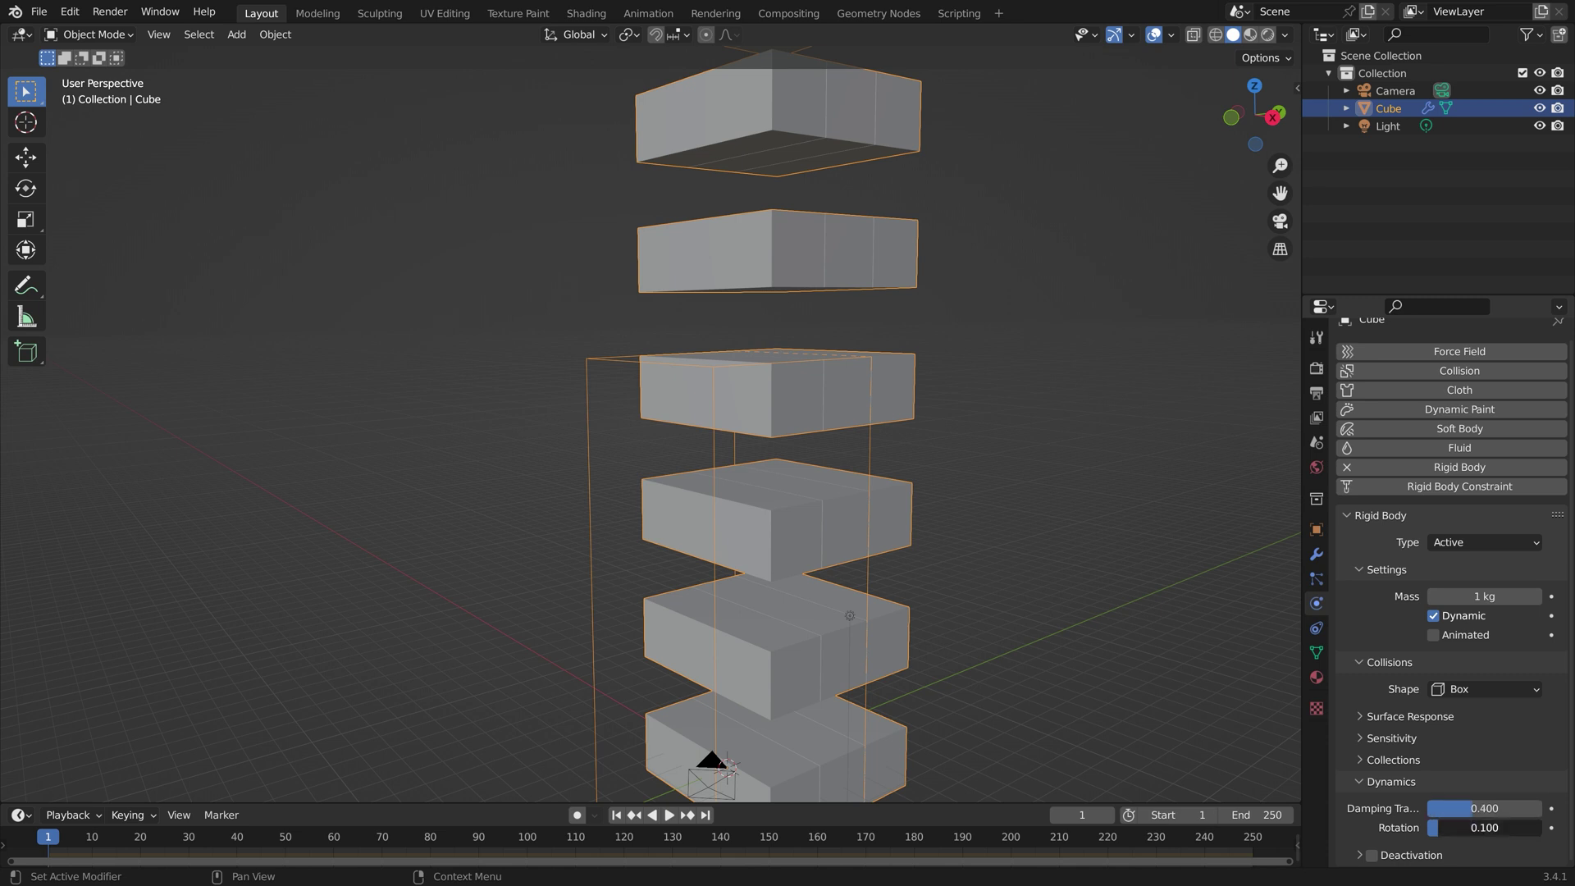
pyautogui.write('.6')
pyautogui.press('Return')
pyautogui.click(1318, 555)
# Collapse both Array panels and add a Bevel modifier at the top of the stack.
pyautogui.click(1347, 381)
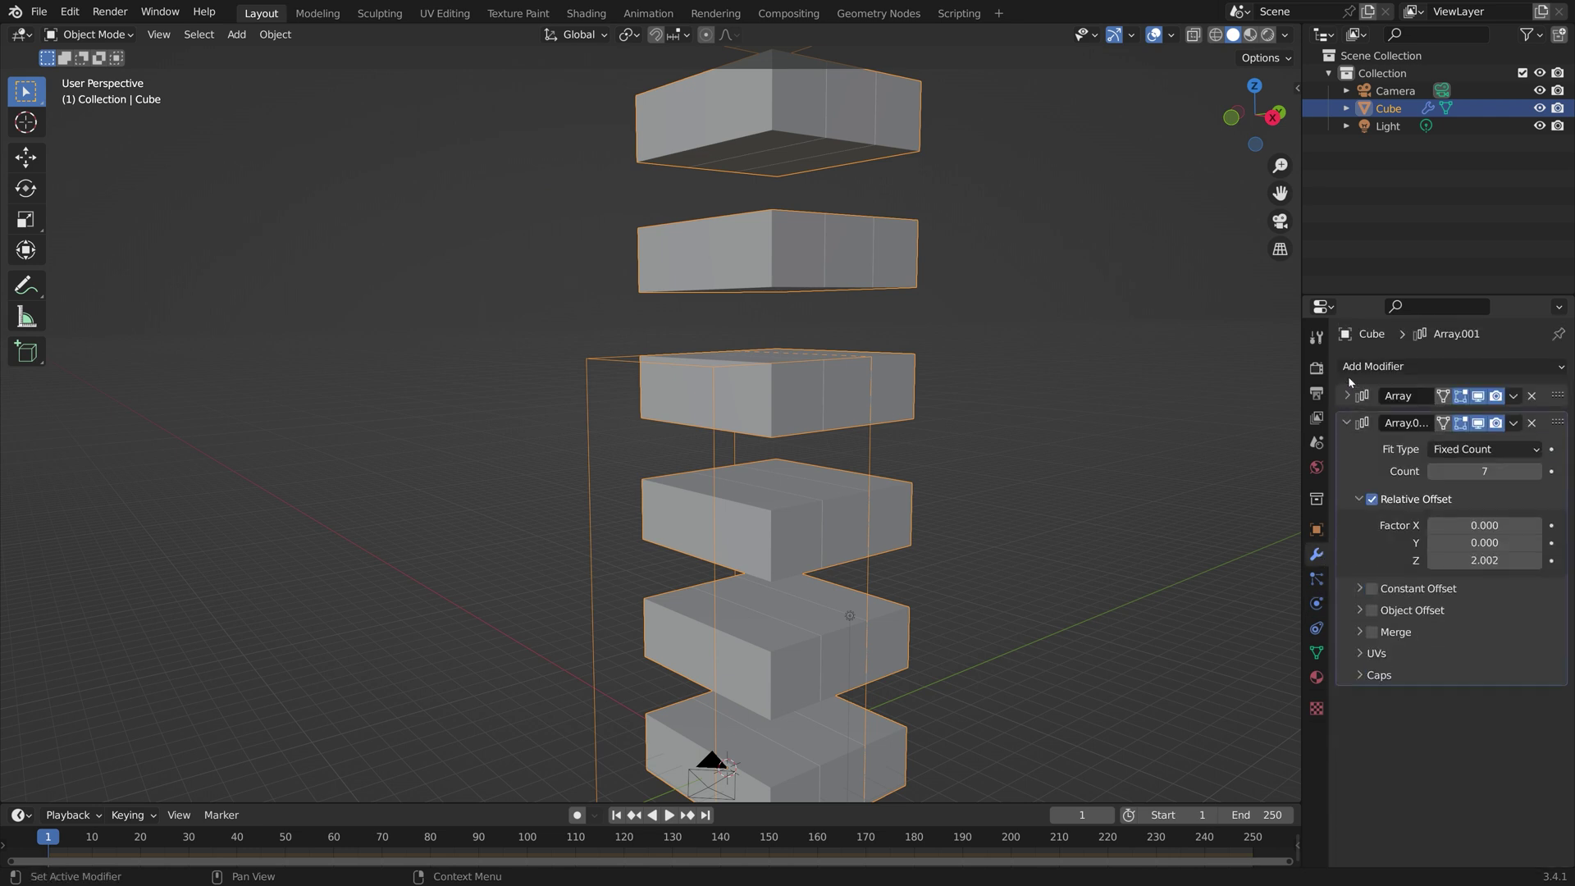
pyautogui.click(1346, 419)
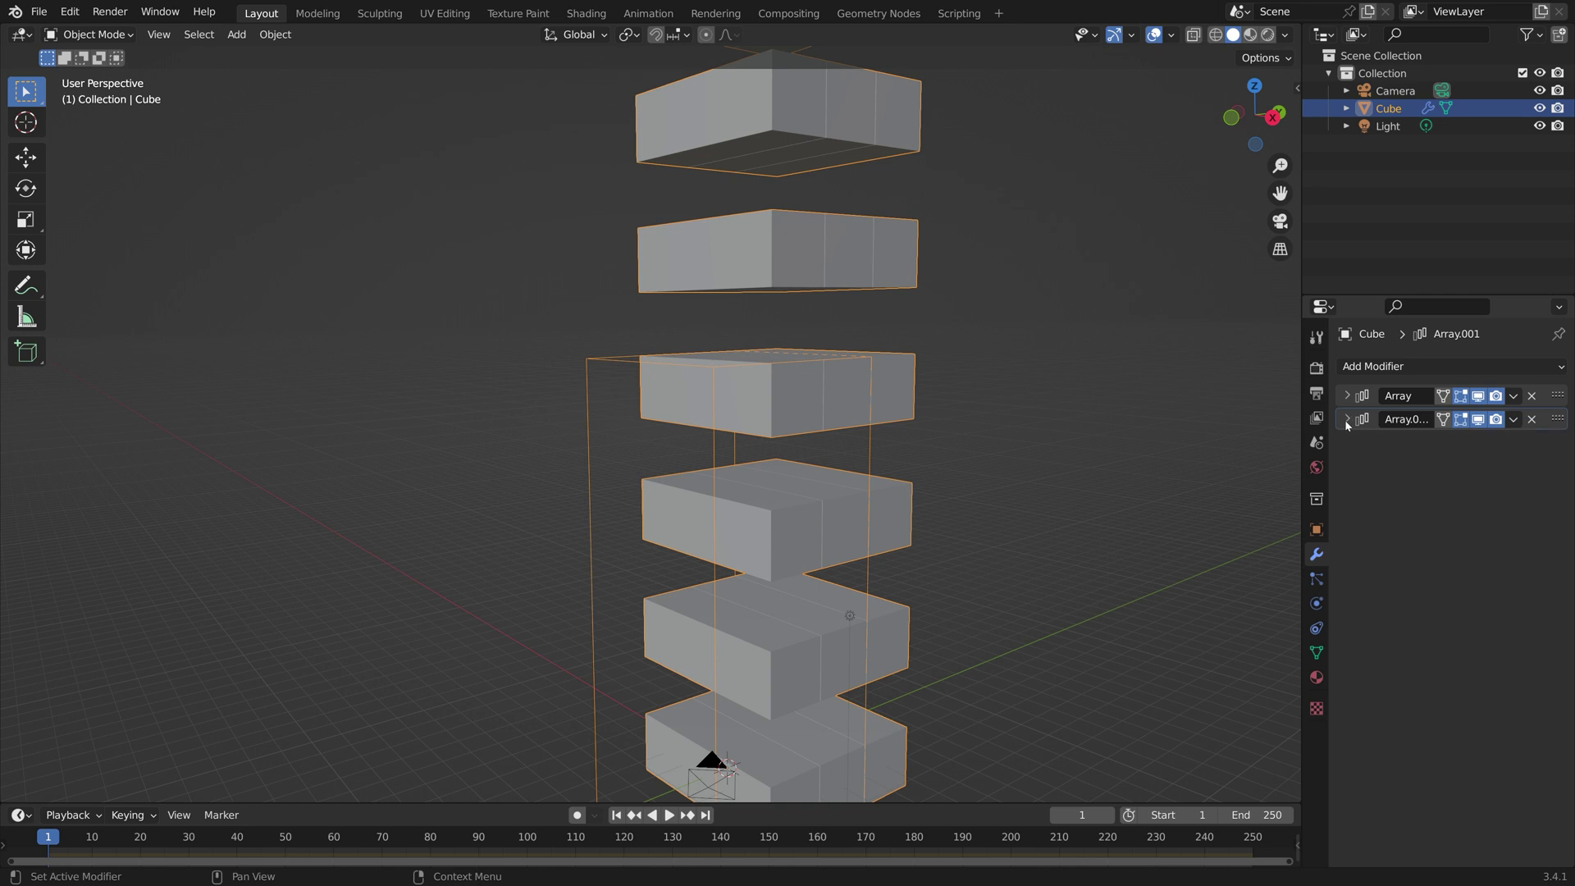
pyautogui.click(1465, 369)
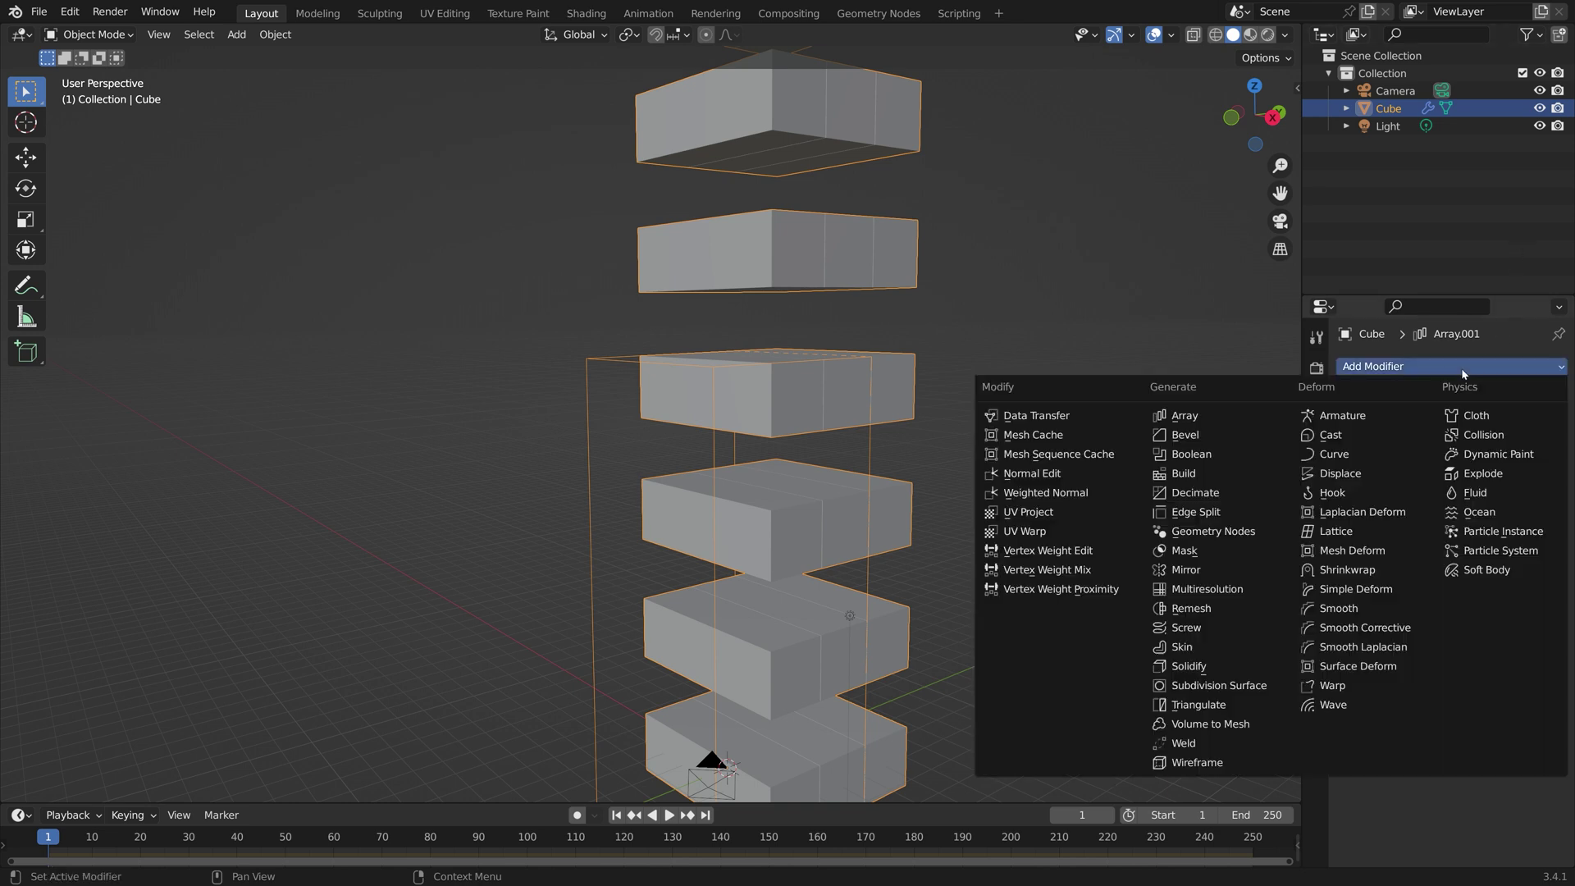
pyautogui.click(1186, 435)
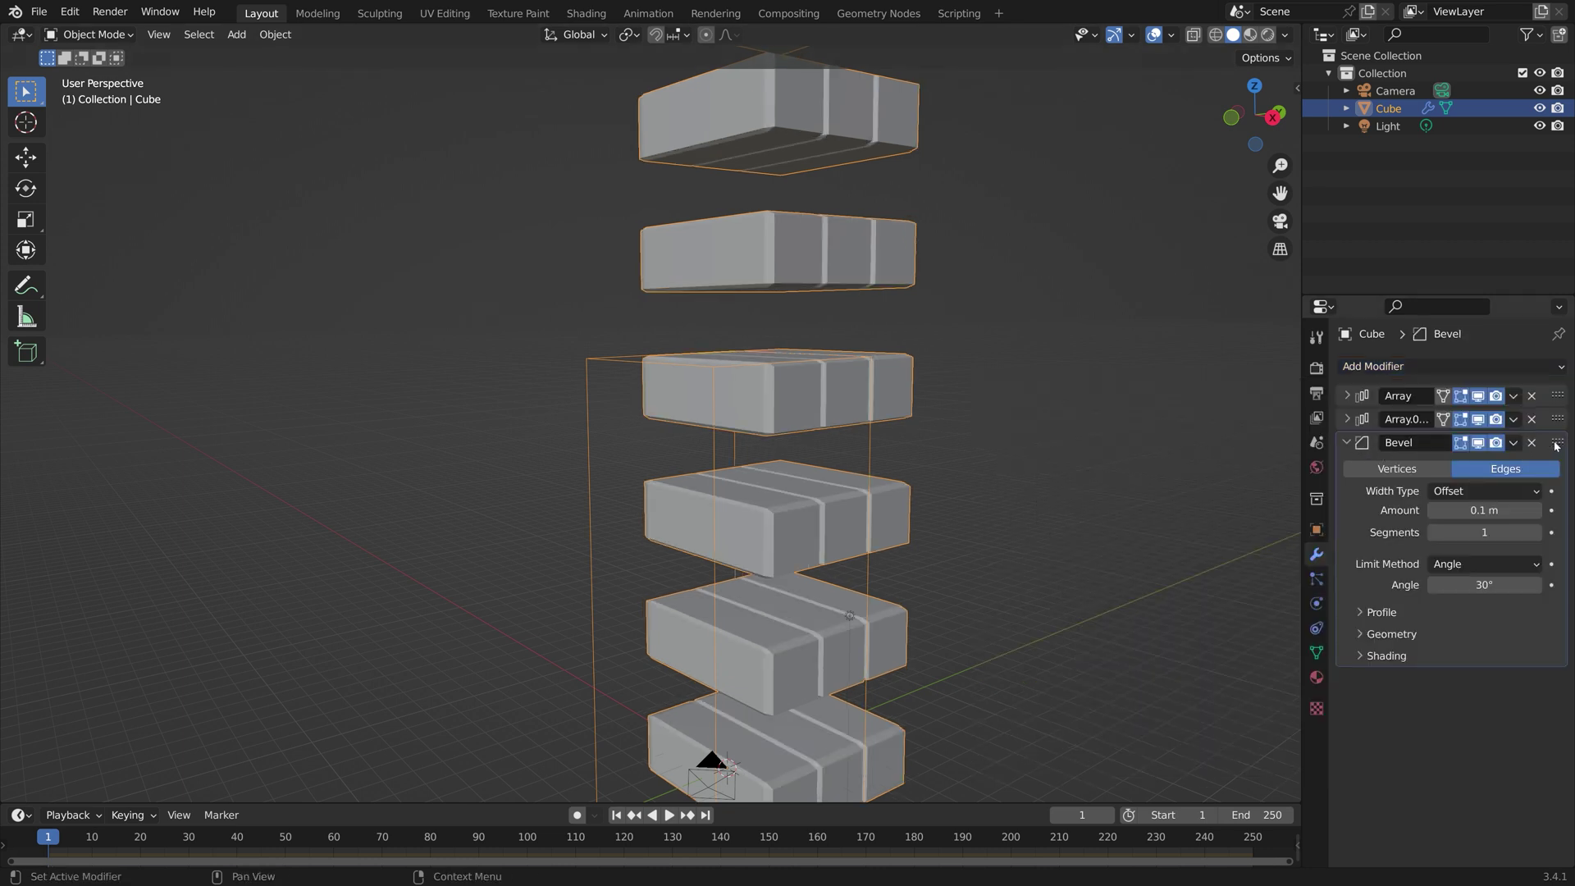
pyautogui.moveTo(1556, 446); pyautogui.dragTo(1557, 398)
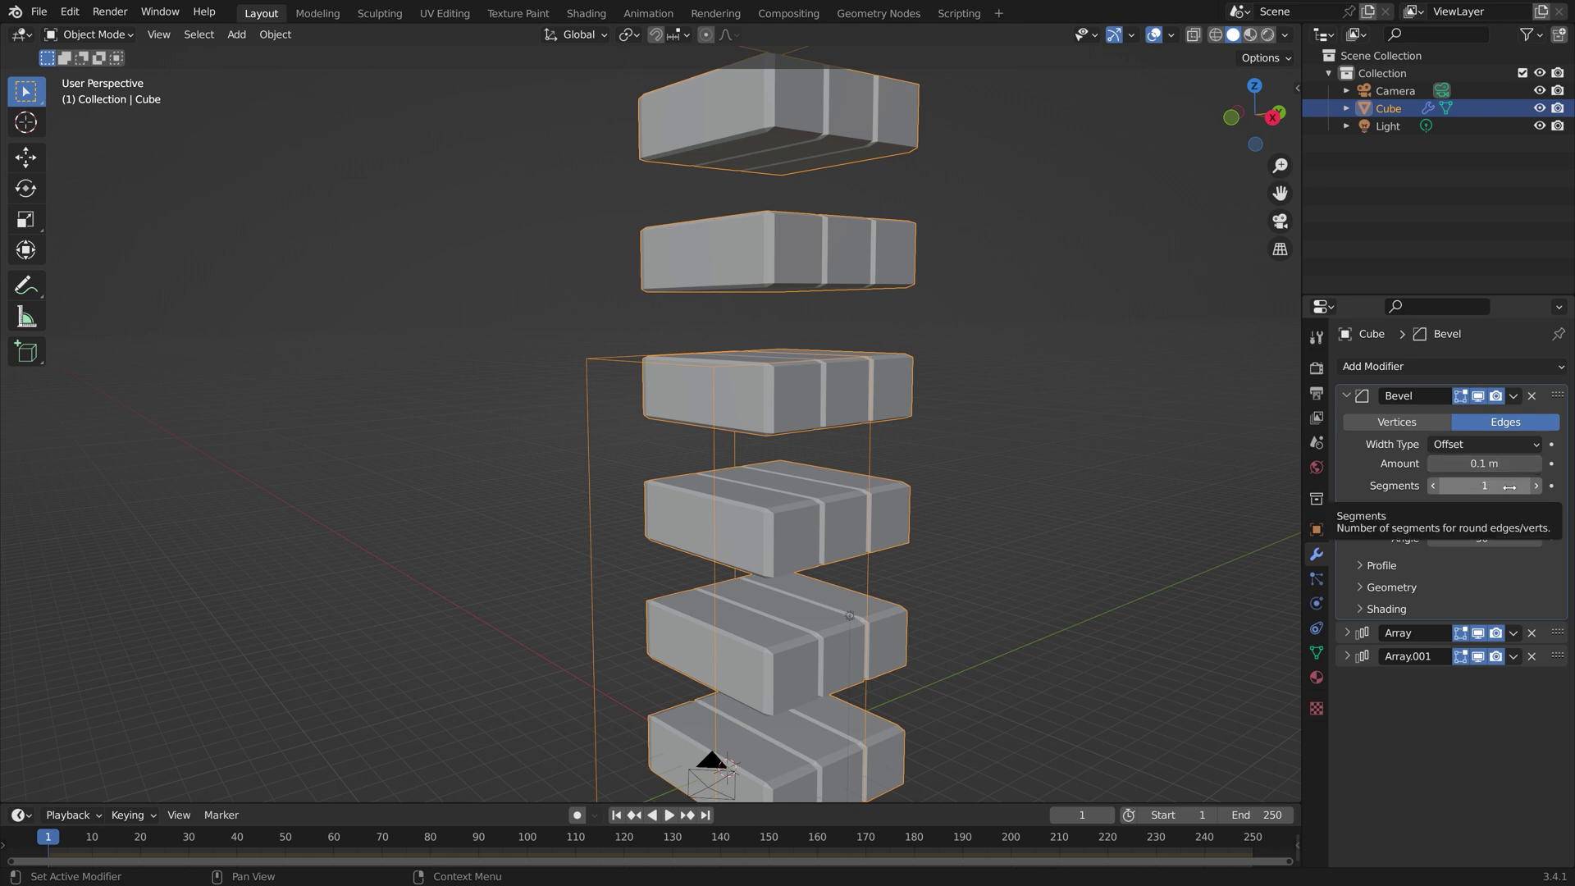
# Give the bevel 14 segments and a profile shape of 0.83.
pyautogui.moveTo(1518, 486); pyautogui.dragTo(1547, 485)
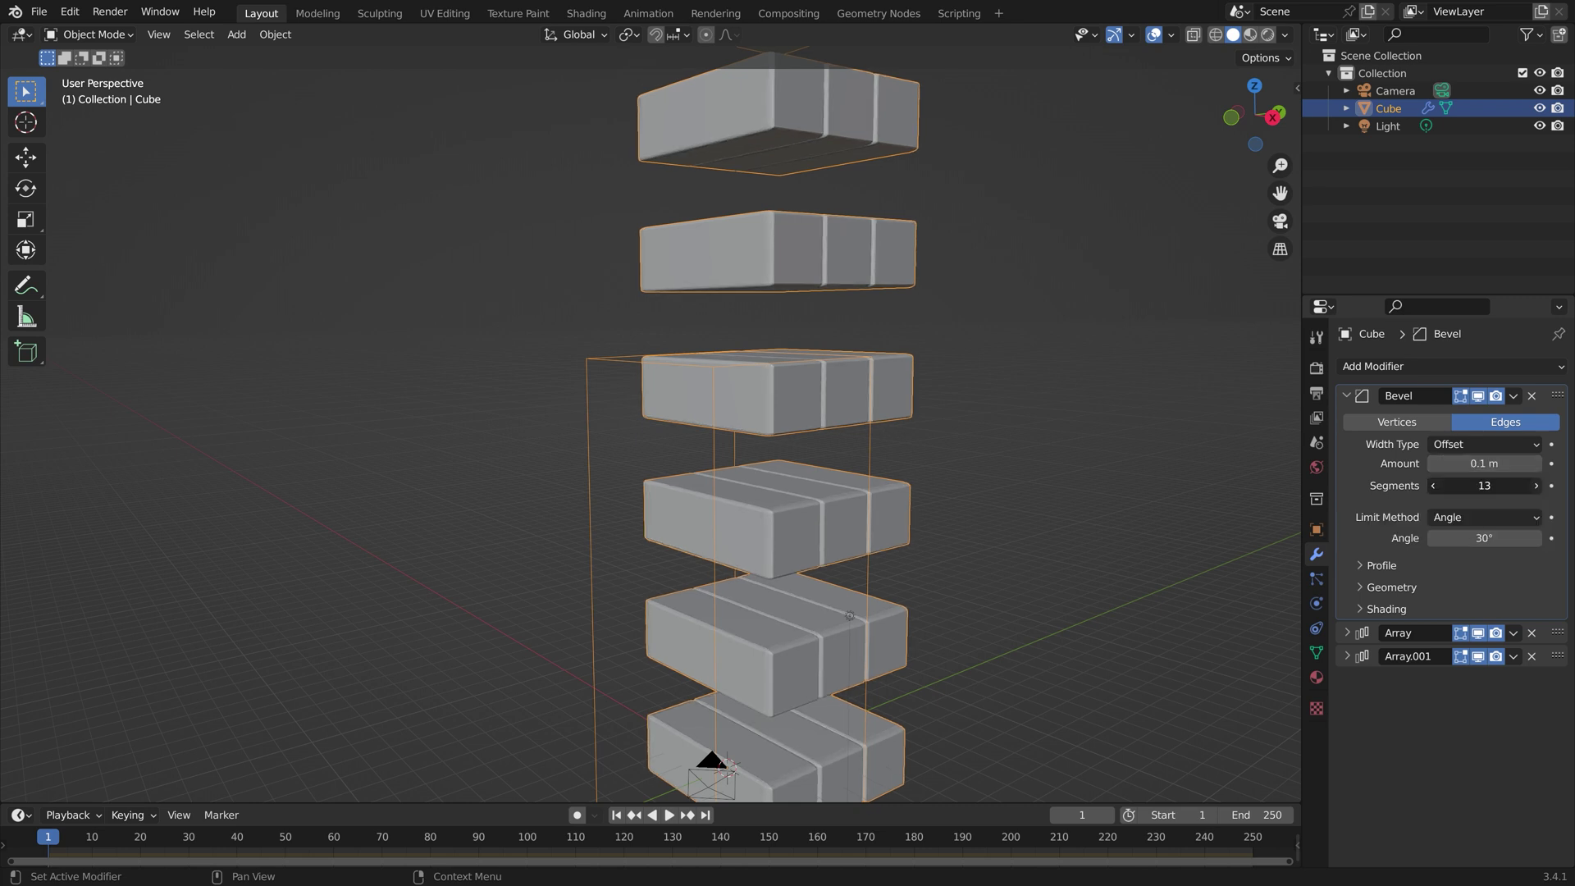
pyautogui.click(1382, 566)
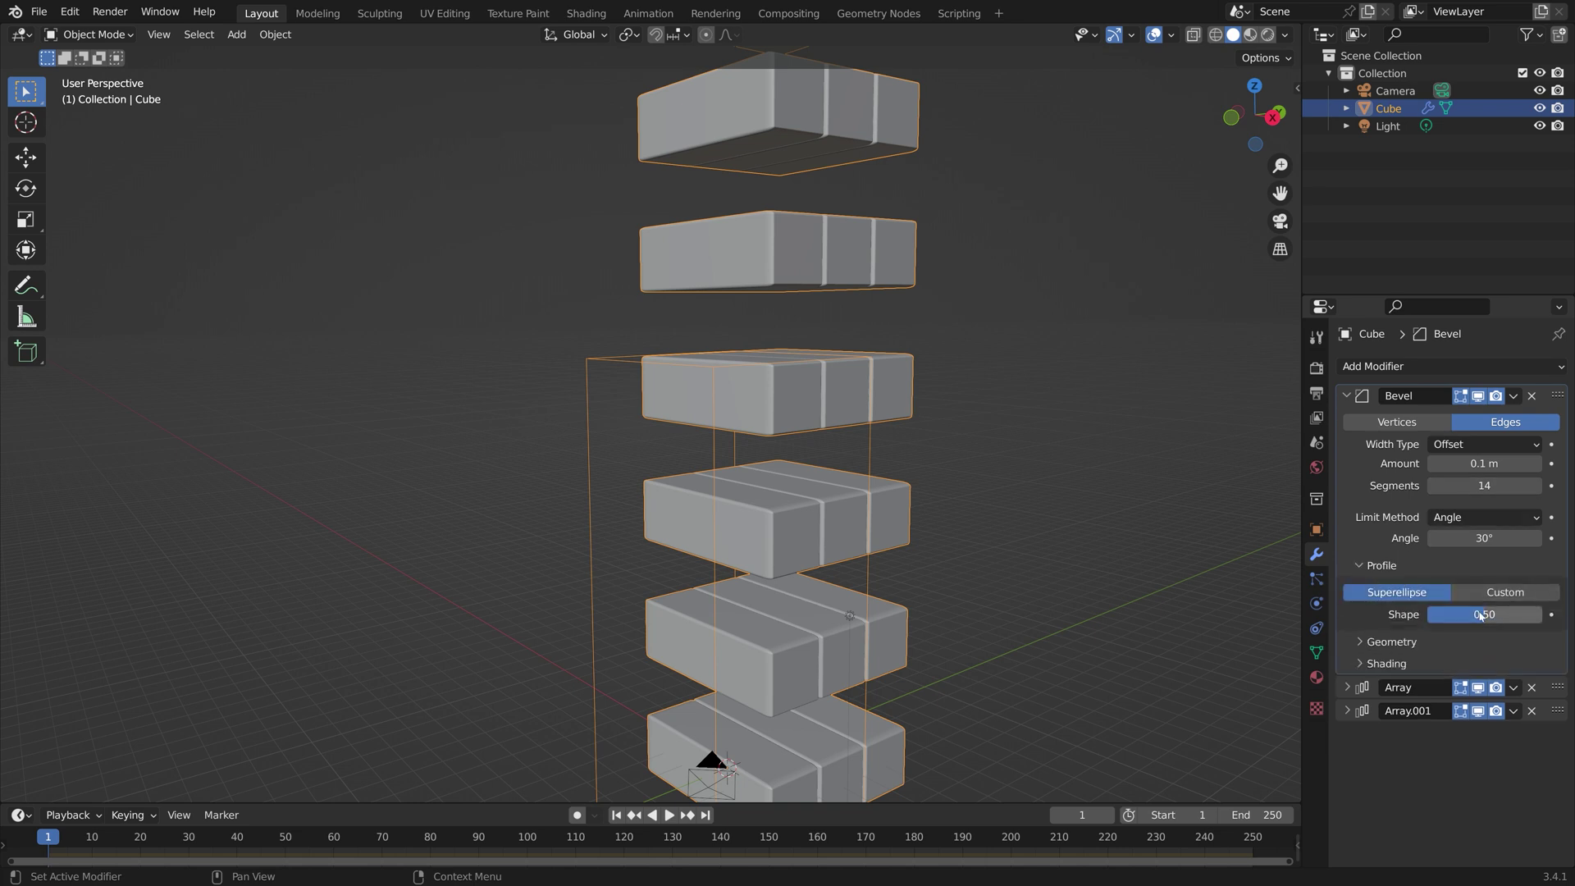
pyautogui.moveTo(1468, 614); pyautogui.dragTo(1513, 614)
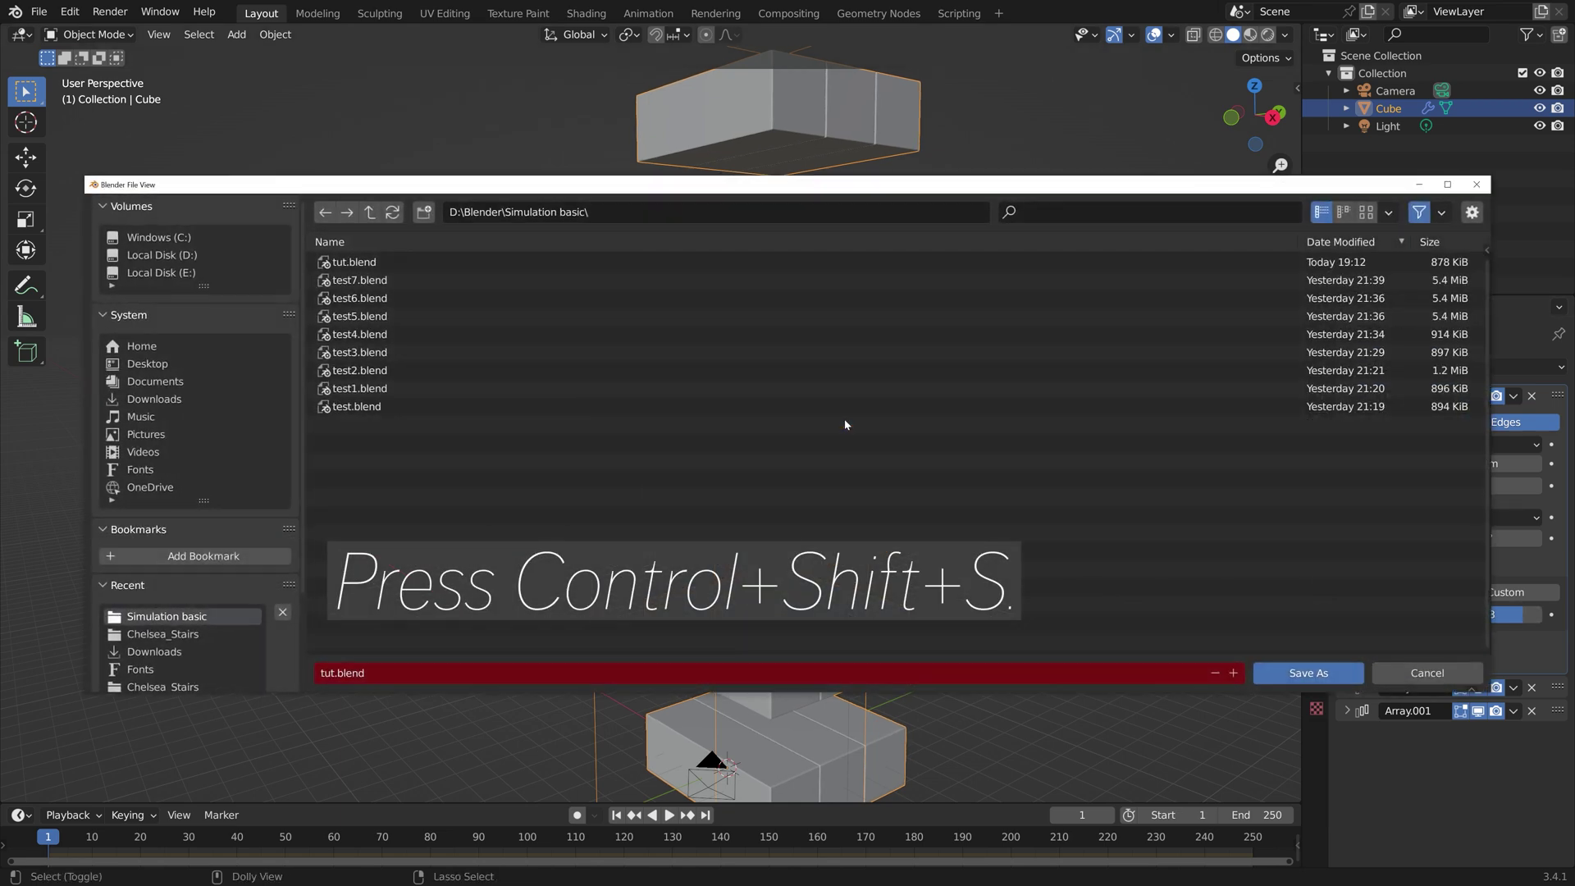
# Save the file with the incremented name tut1.blend.
pyautogui.hotkey('ctrl', 'shift', 's')
pyautogui.click(1233, 673)
pyautogui.click(1308, 672)
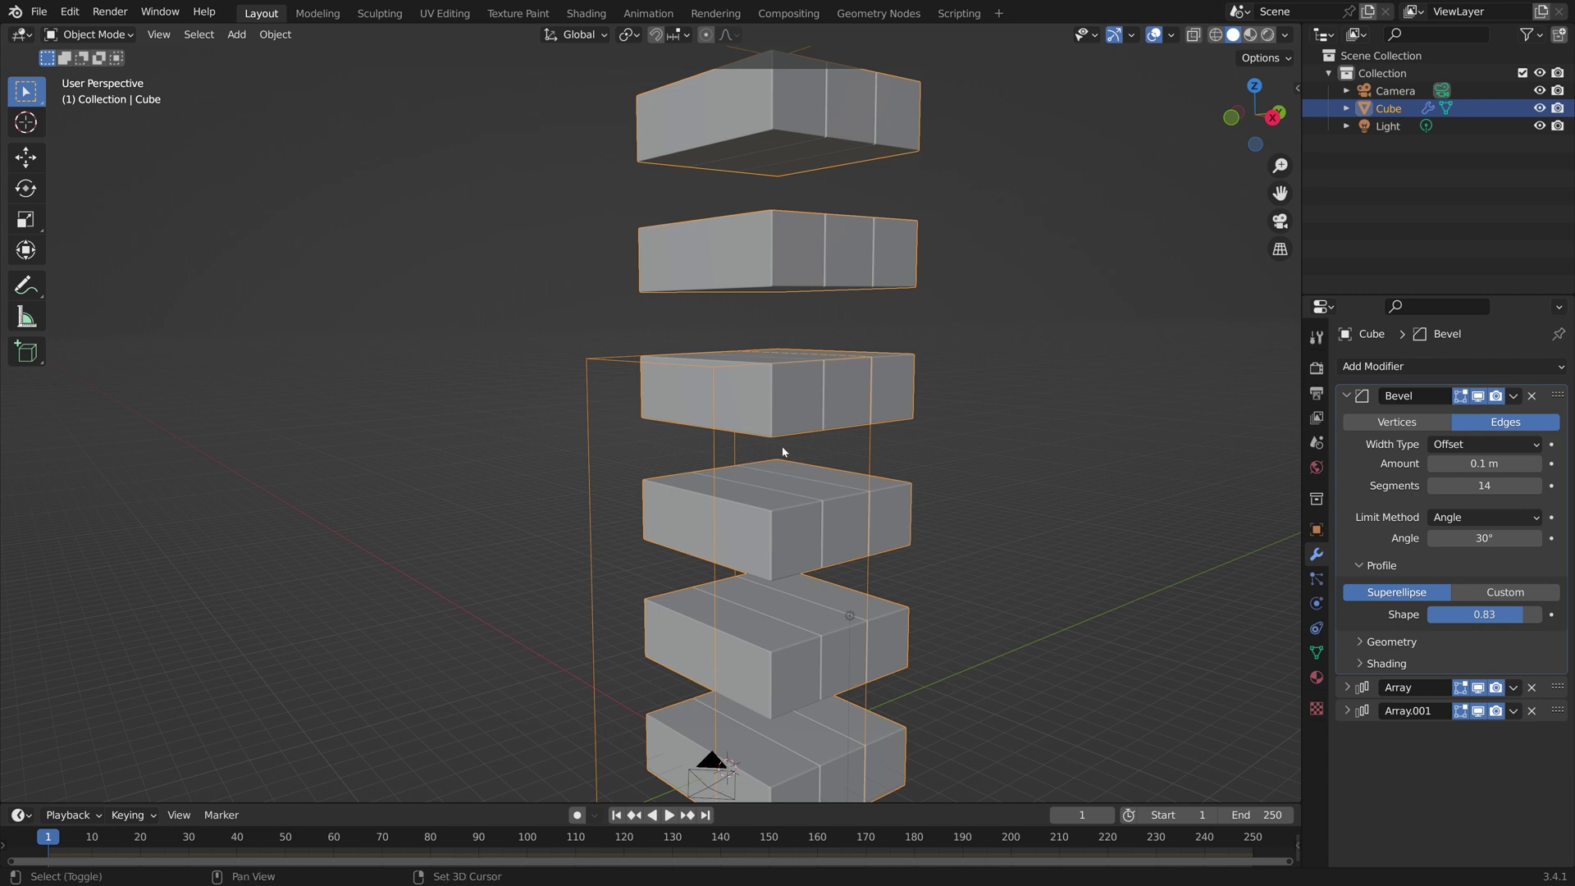
# Duplicate the brick stack 2.001 m up along Z as Cube.001.
pyautogui.hotkey('shift', 'd')
pyautogui.write('z2.001')
pyautogui.press('Return')
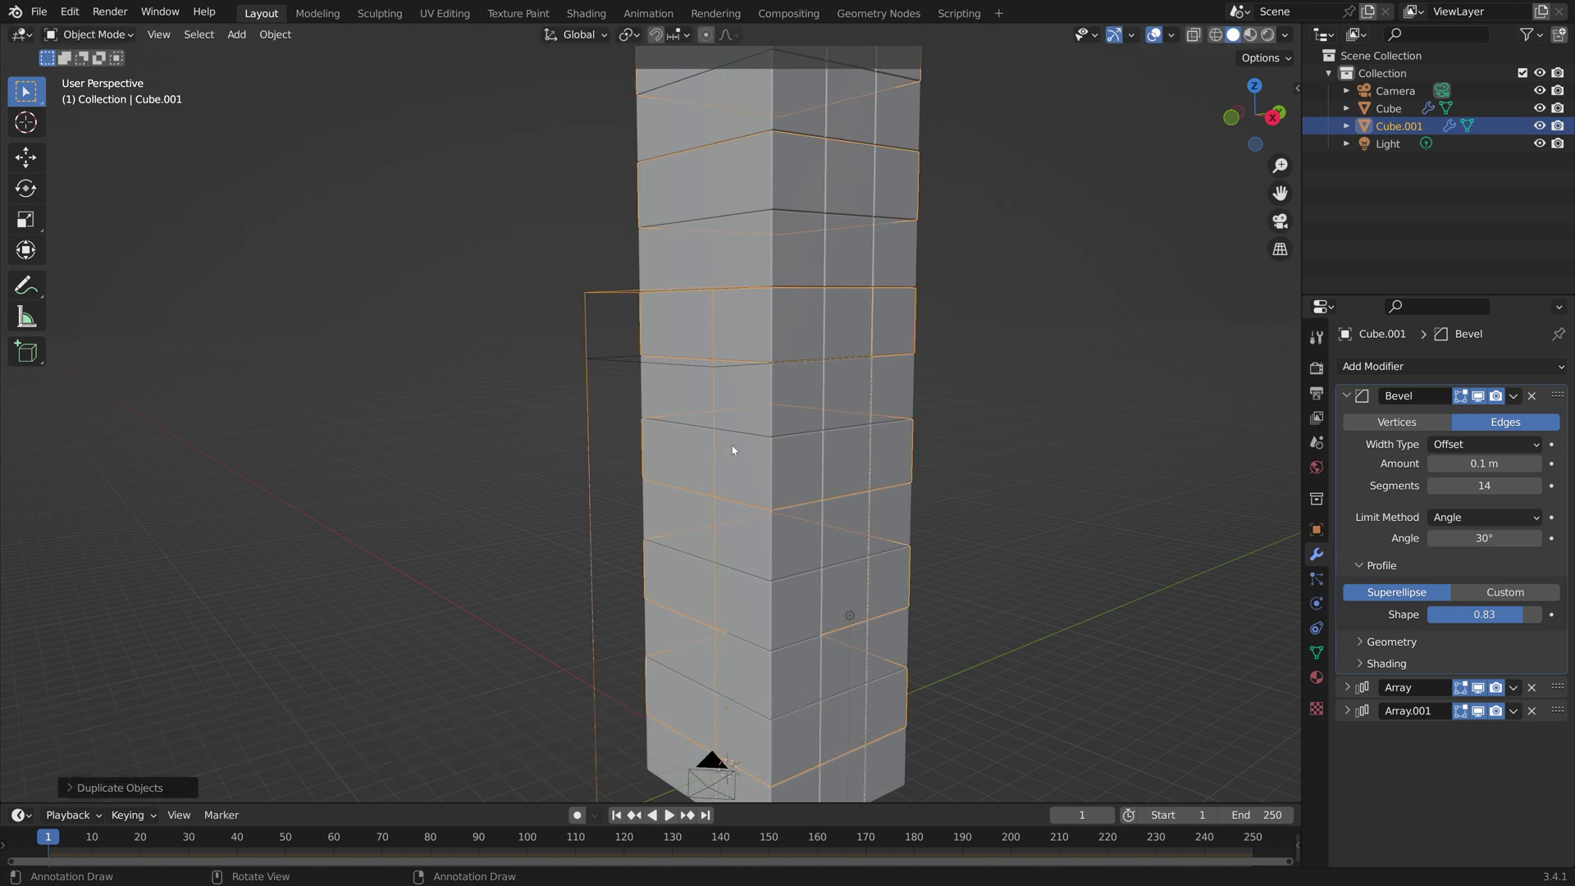
pyautogui.moveTo(731, 450); pyautogui.dragTo(855, 504, button='middle')
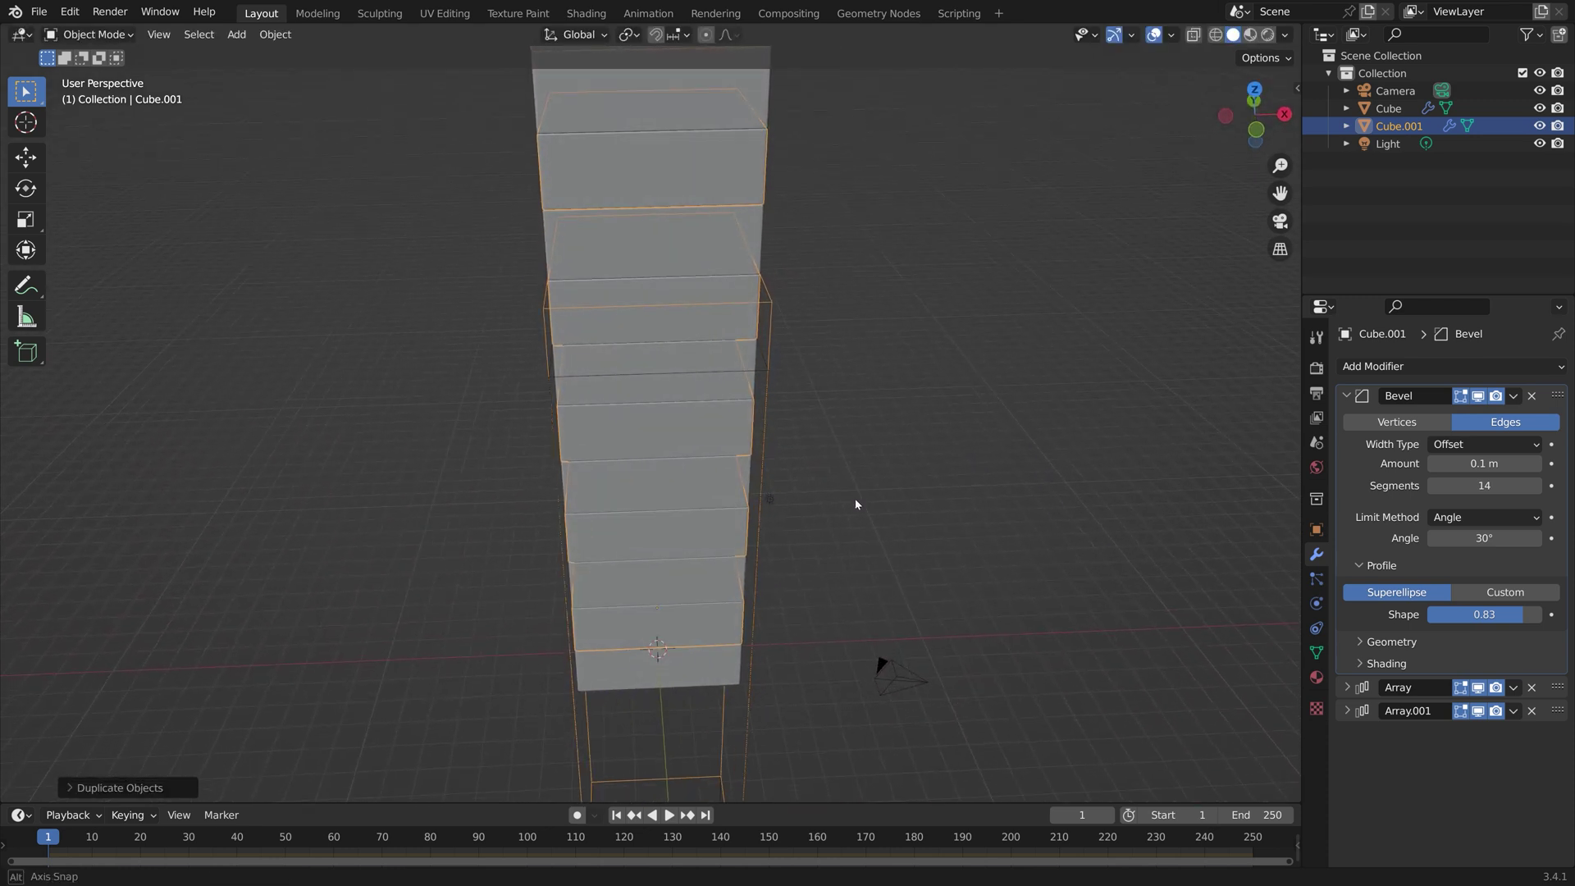
pyautogui.moveTo(735, 459); pyautogui.dragTo(611, 396, button='middle')
# Apply Cube.001's bevel and array modifiers and set its origin to its geometry.
pyautogui.click(1514, 396)
pyautogui.hotkey('ctrl', 'a')
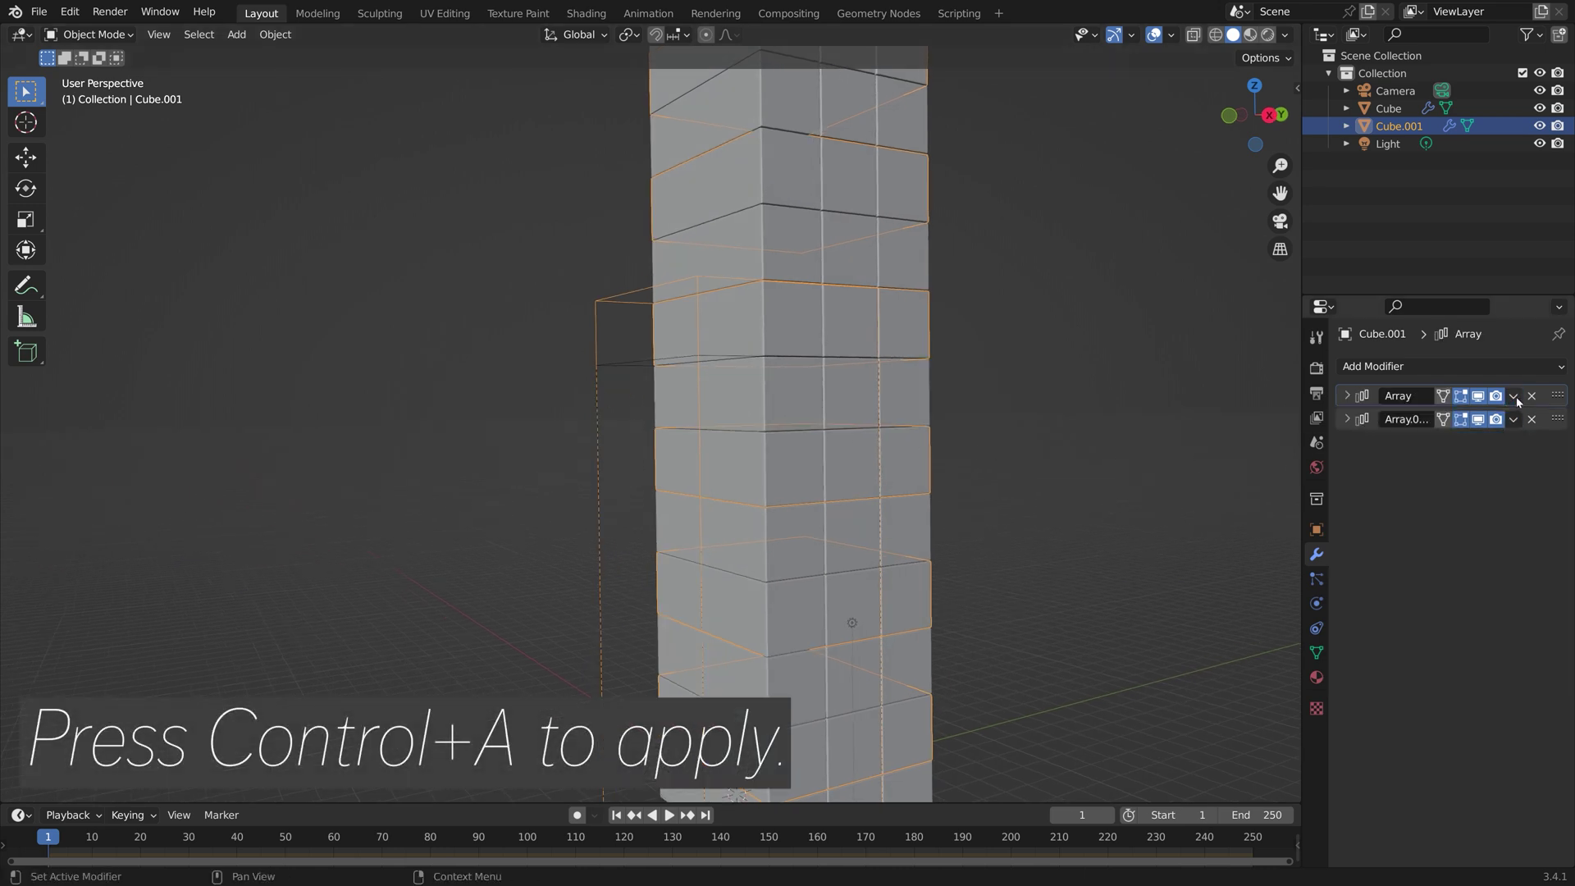
pyautogui.hotkey('ctrl', 'a')
pyautogui.hotkey('ctrl', 'a')
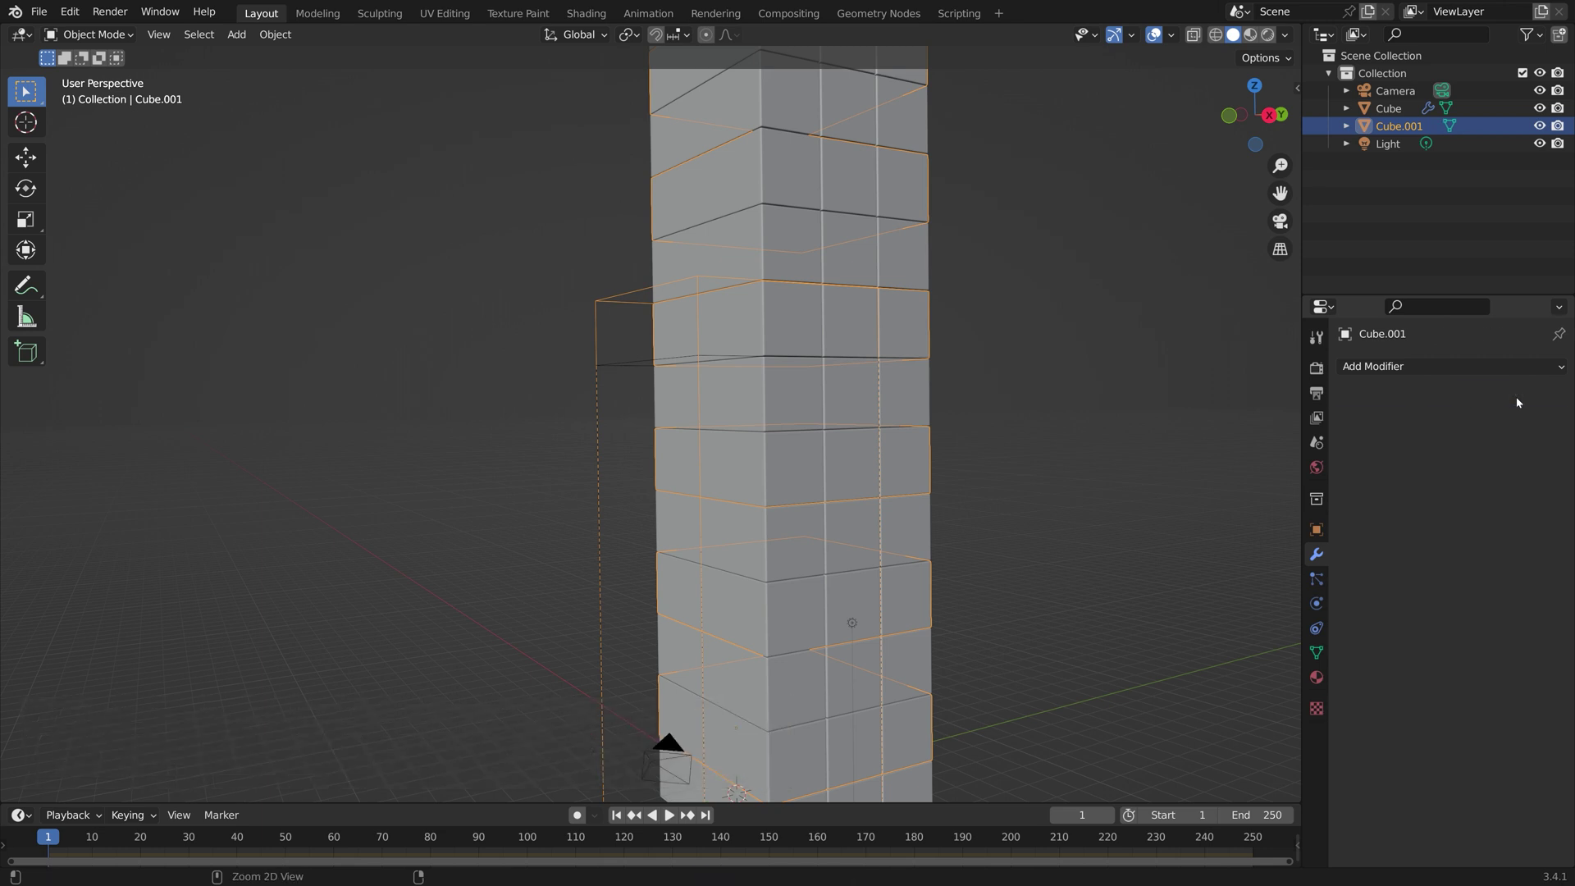
pyautogui.click(275, 34)
pyautogui.moveTo(297, 72)
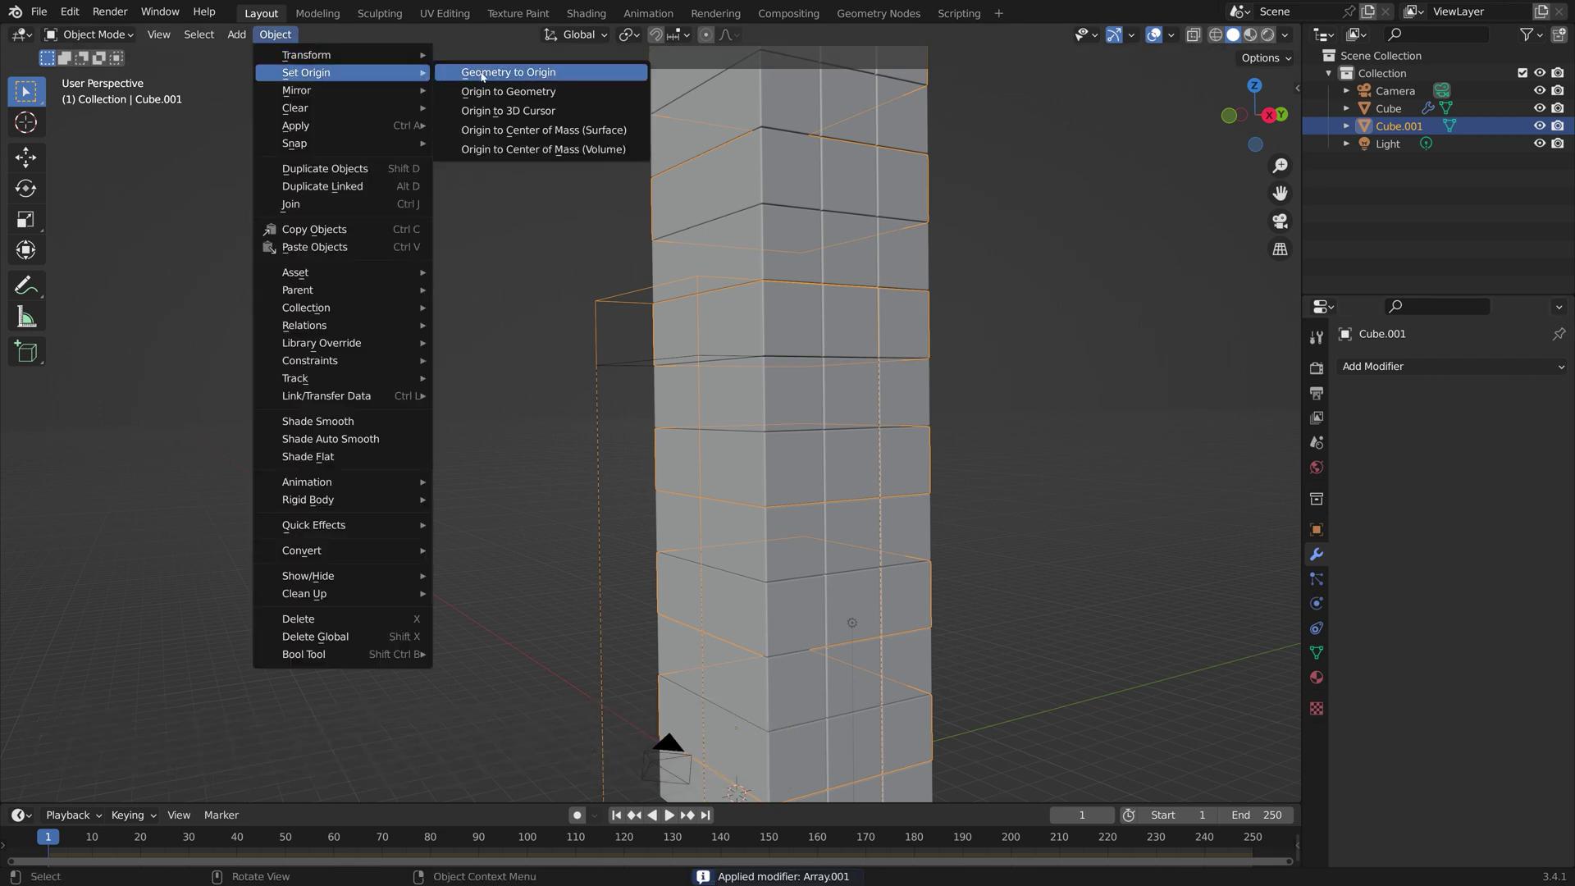
pyautogui.click(510, 91)
pyautogui.scroll(-3, 844, 286)
# Rotate Cube.001 90° about the Z axis with rz90.
pyautogui.moveTo(844, 286); pyautogui.dragTo(980, 306, button='middle')
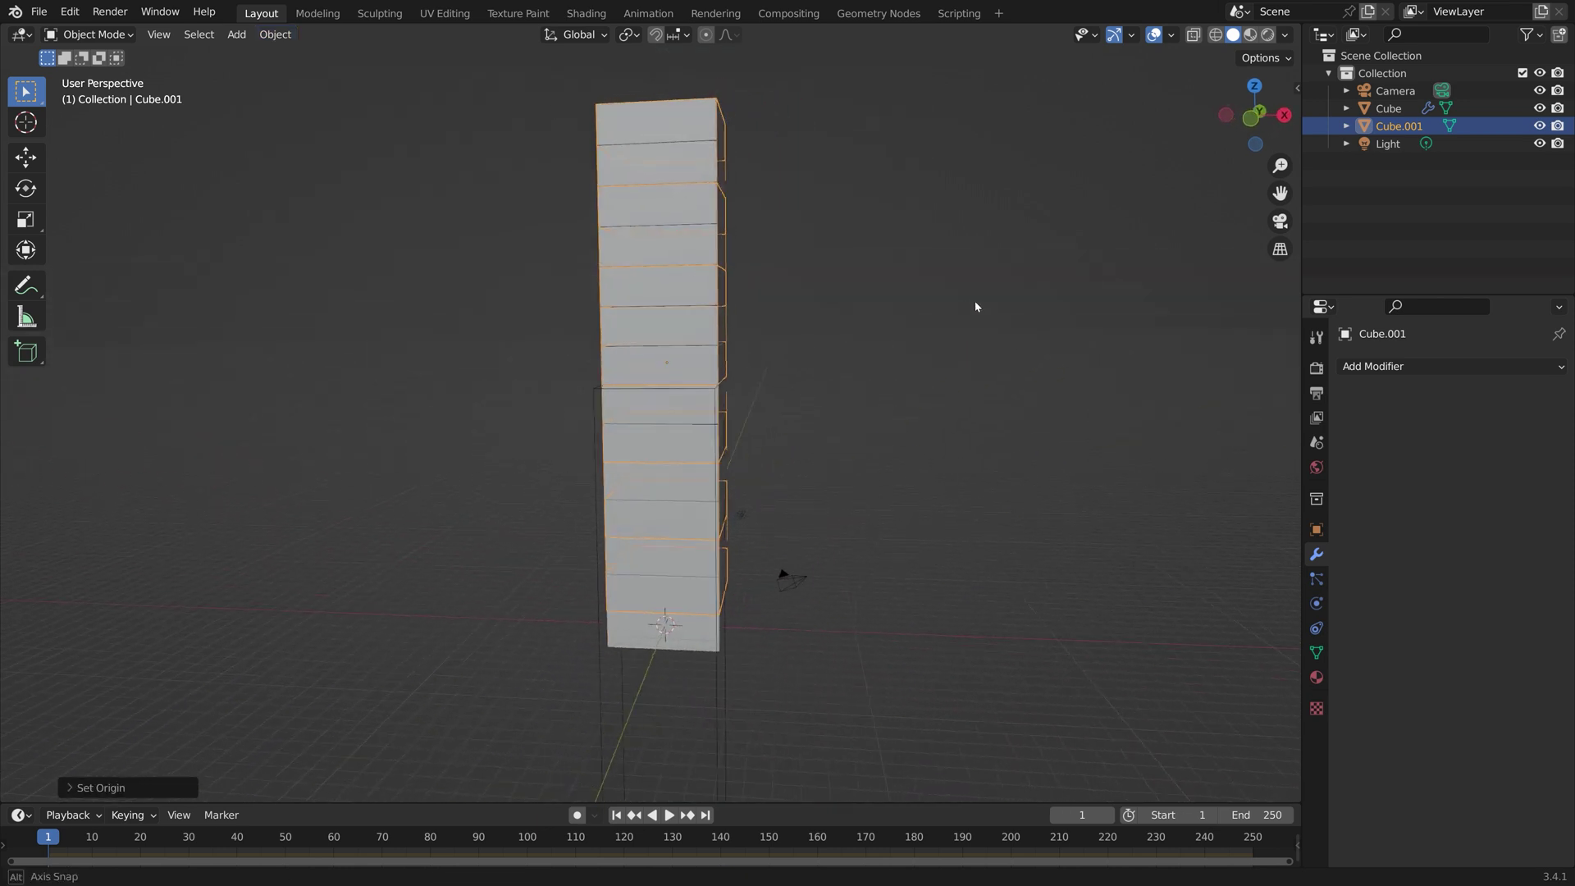
pyautogui.scroll(5, 637, 334)
pyautogui.write('r')
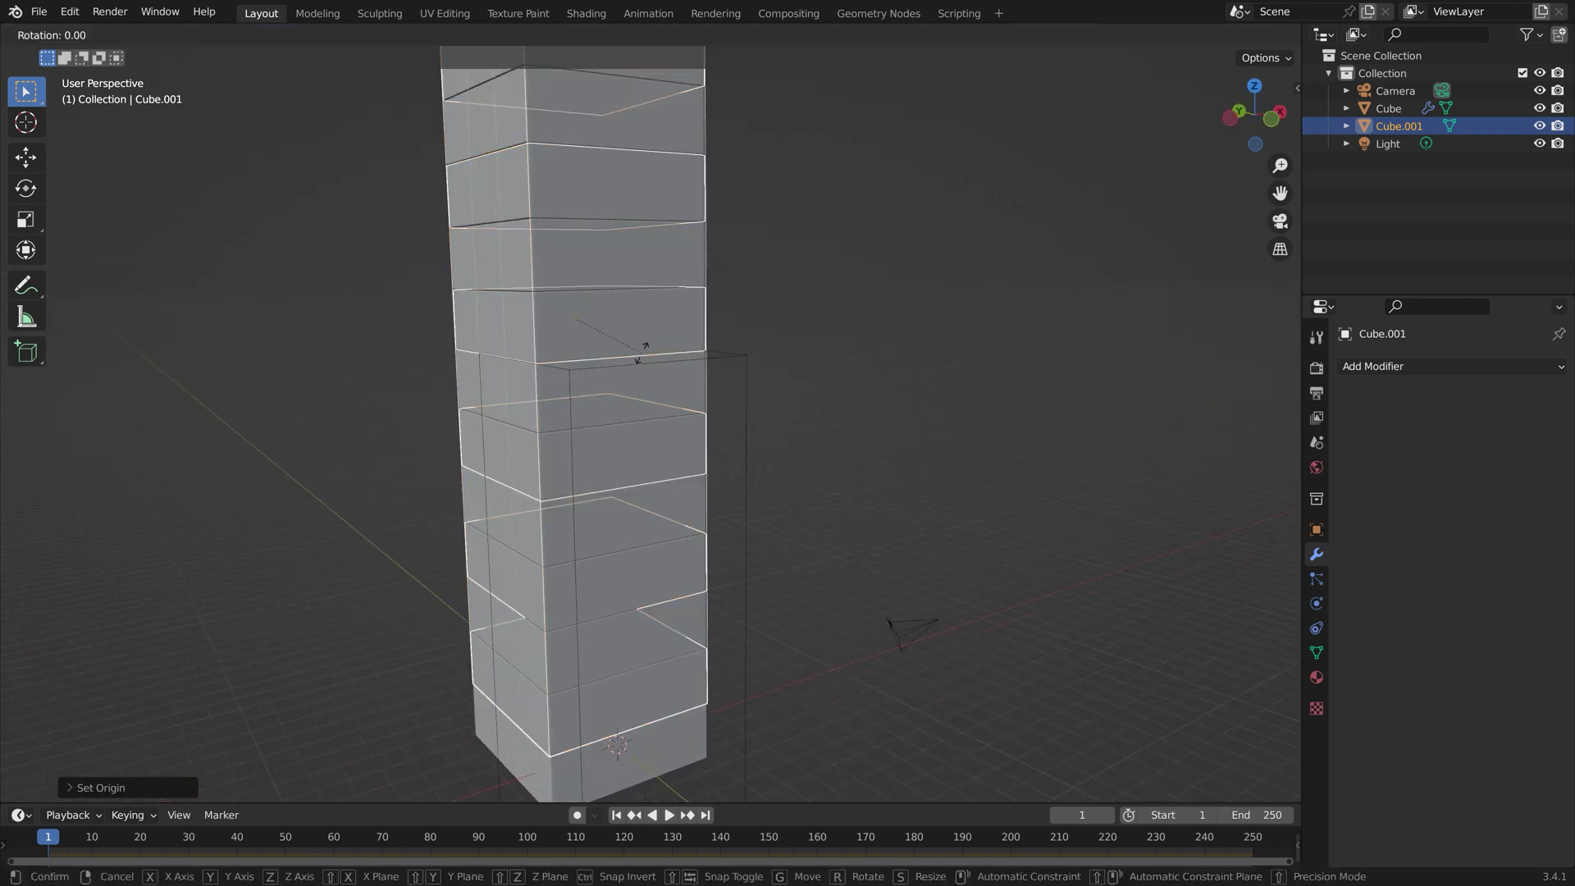
pyautogui.write('z90')
pyautogui.press('Return')
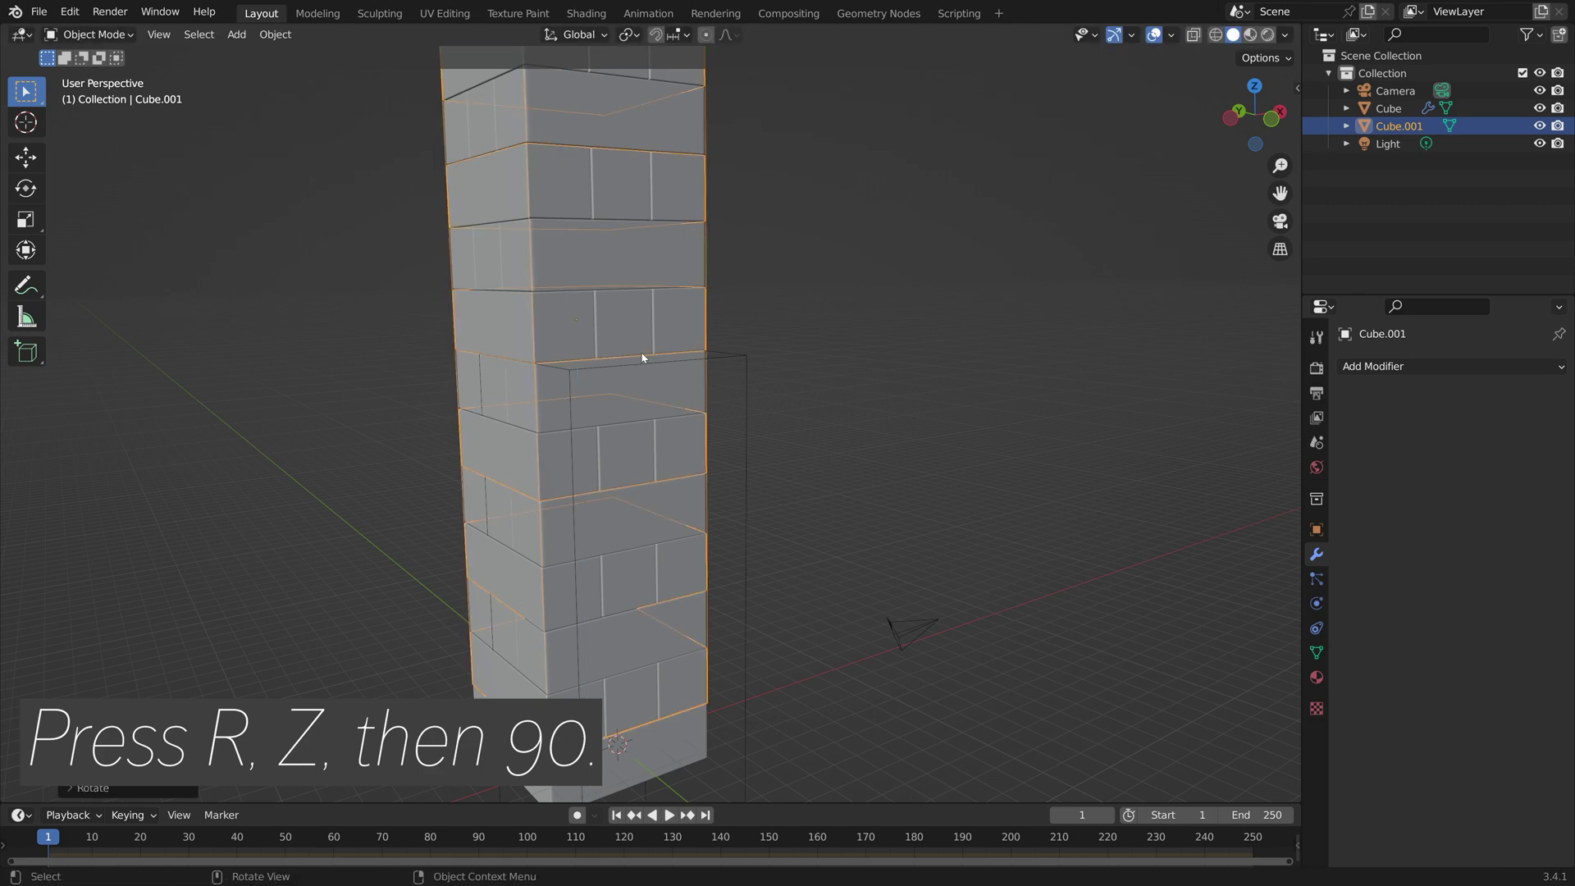
# Select both stacks and apply the original Cube's bevel and array modifiers.
pyautogui.moveTo(631, 348); pyautogui.dragTo(443, 333, button='middle')
pyautogui.scroll(-4, 766, 404)
pyautogui.press('a')
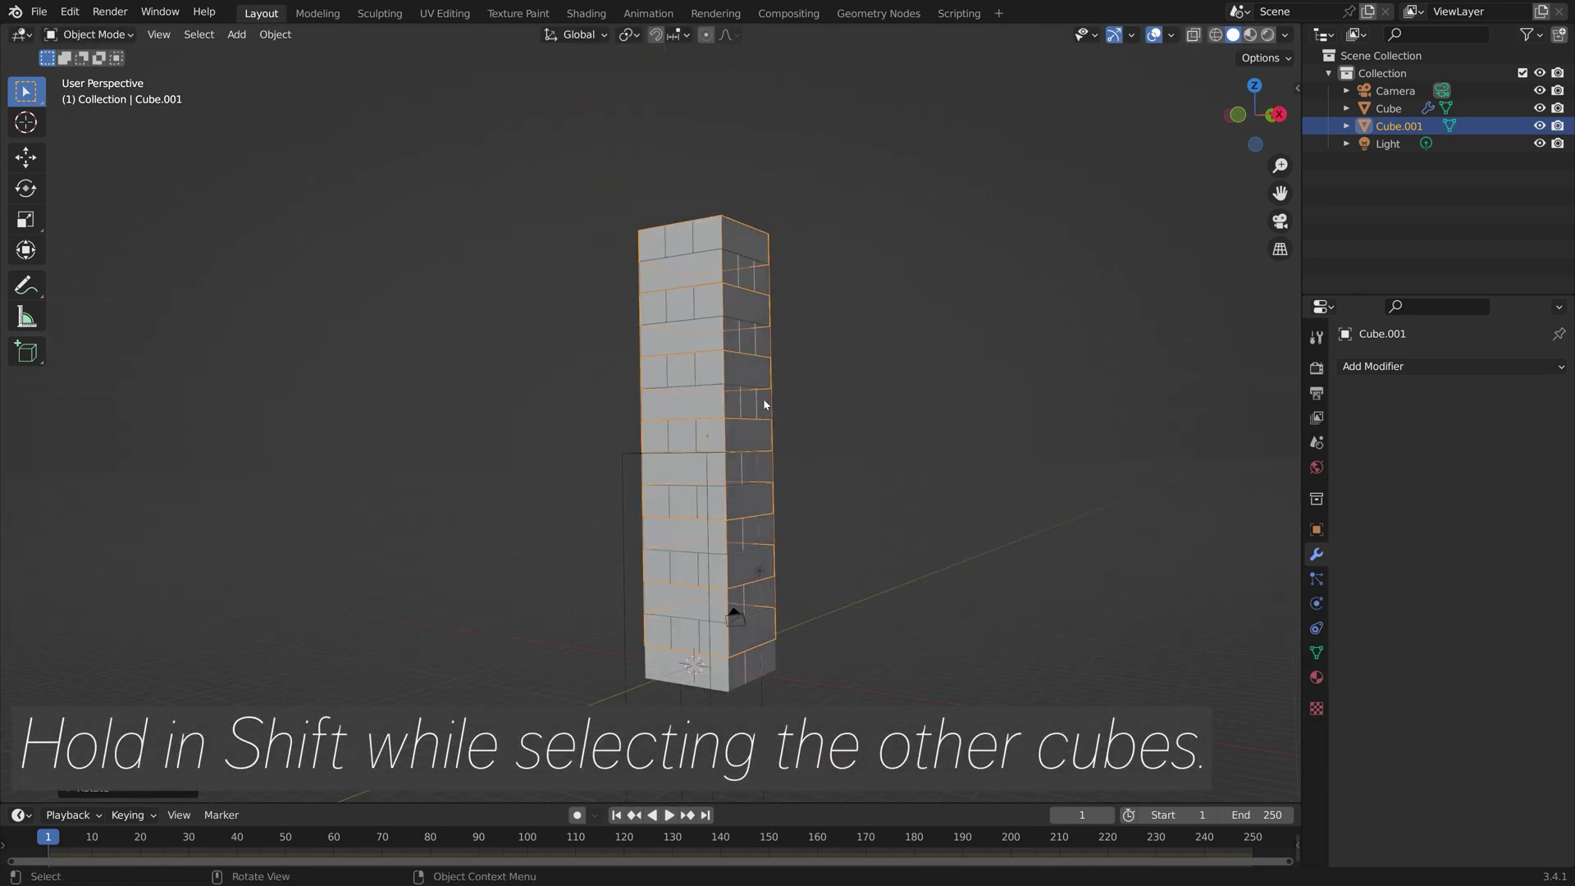
pyautogui.click(758, 417)
pyautogui.keyDown('shift'); pyautogui.click(727, 431); pyautogui.keyUp('shift')
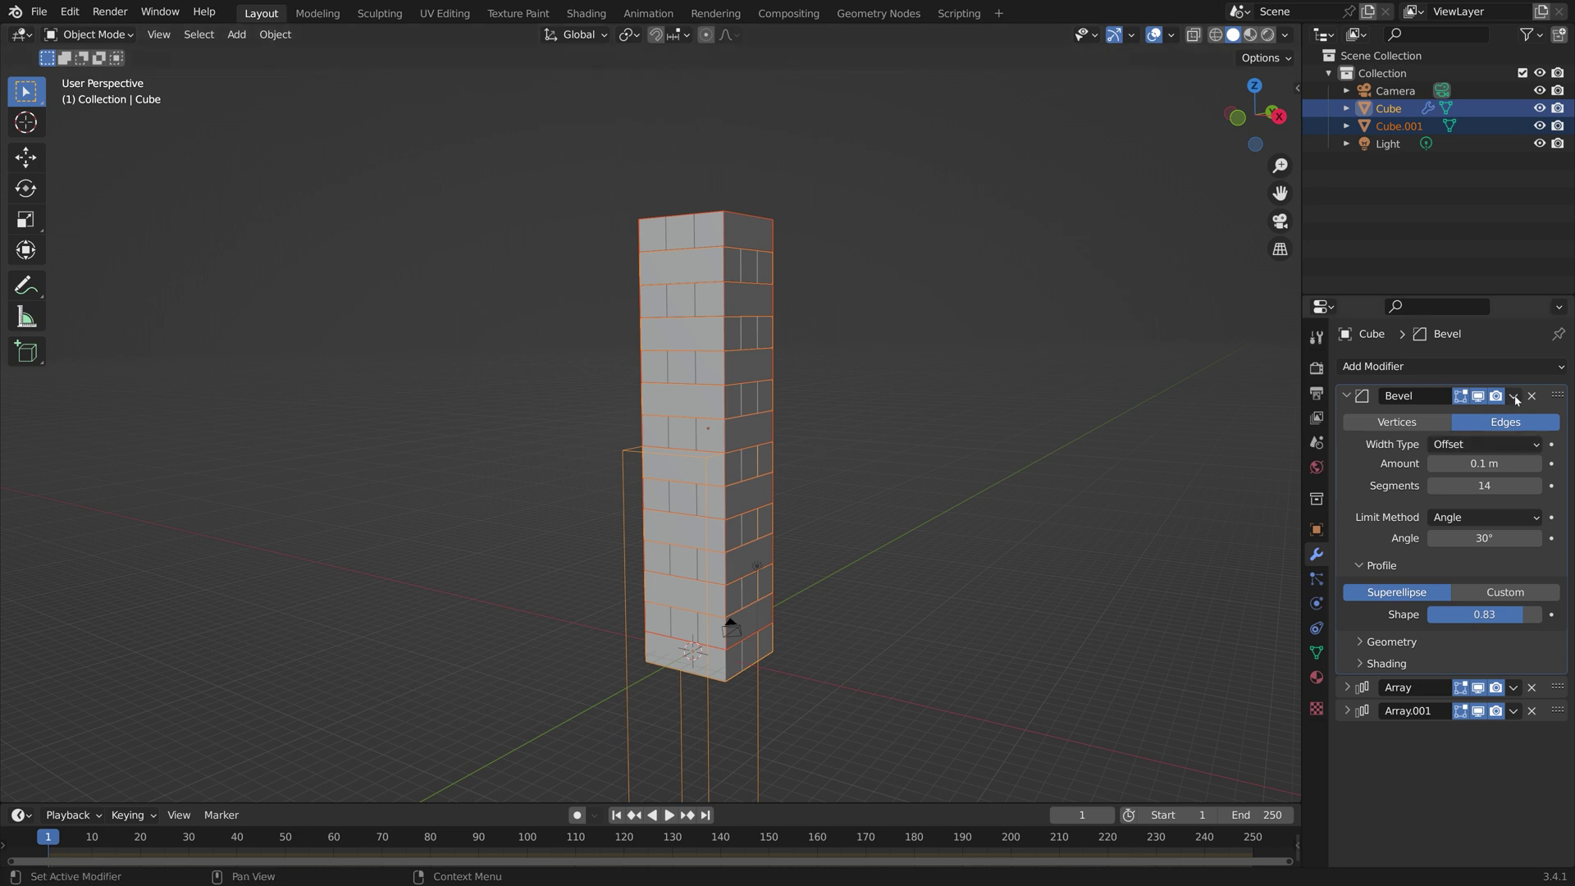
pyautogui.hotkey('ctrl', 'a')
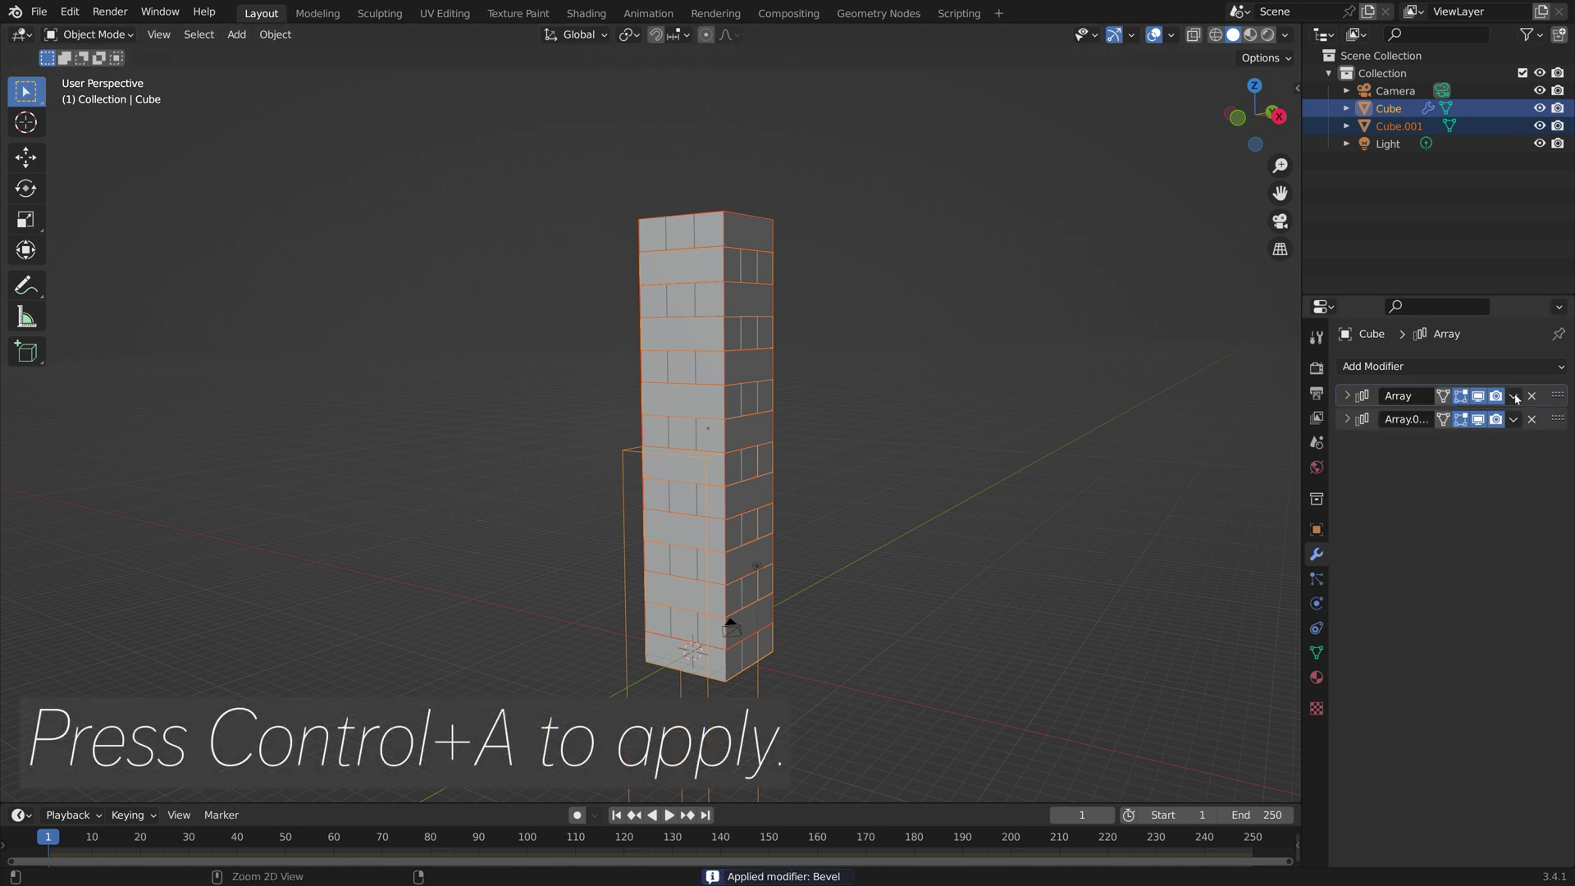
pyautogui.hotkey('ctrl', 'a')
pyautogui.hotkey('ctrl', 'a')
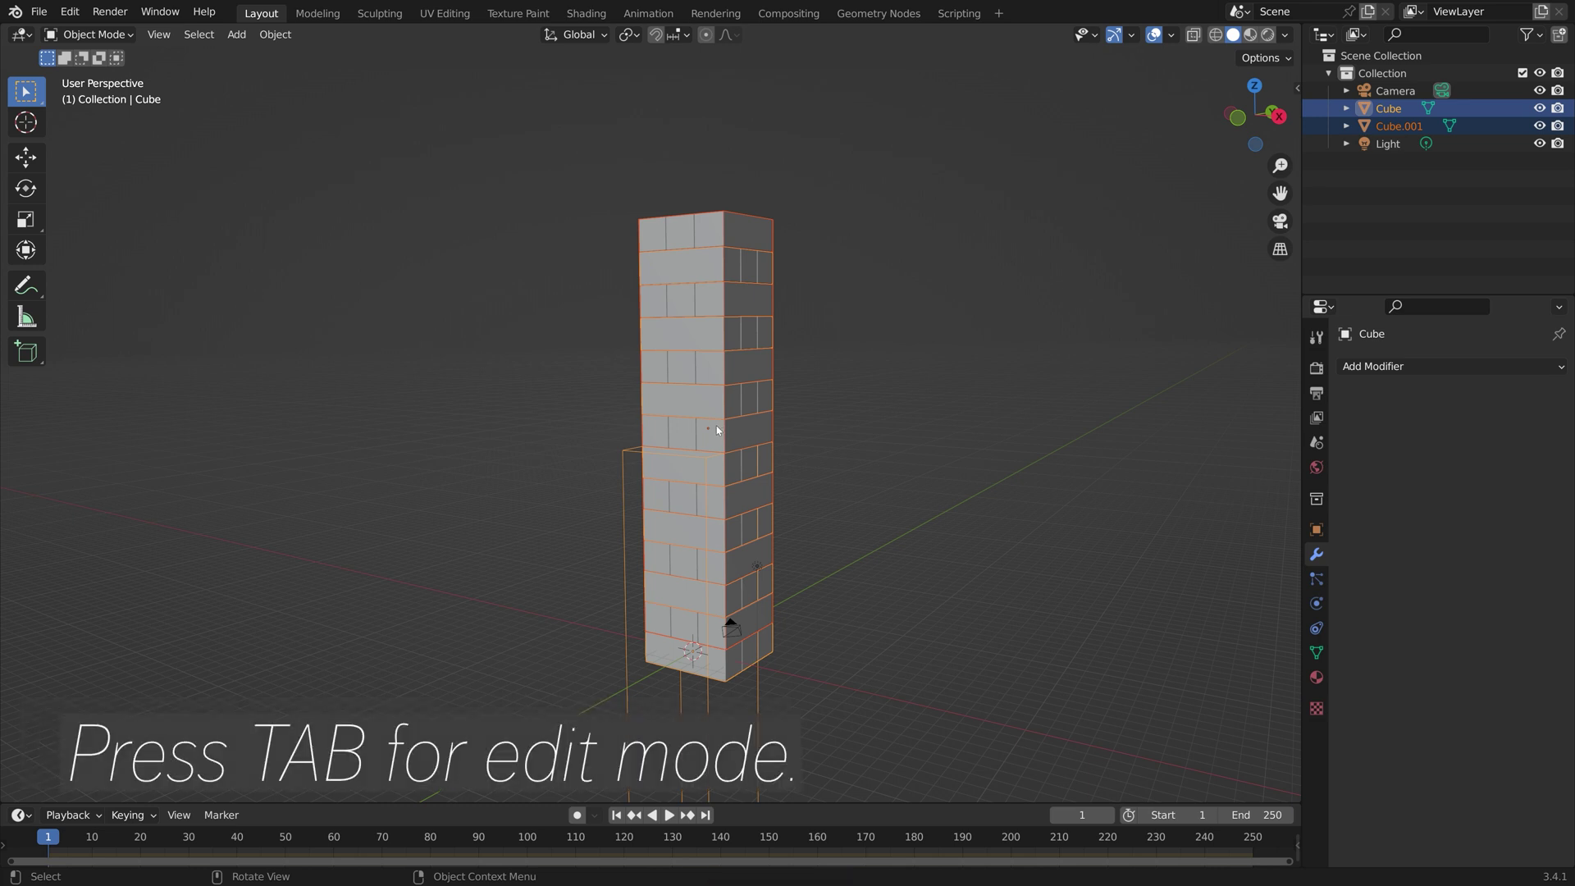
# Separate both stacks' meshes into individual bricks by loose parts.
pyautogui.press('Tab')
pyautogui.press('a')
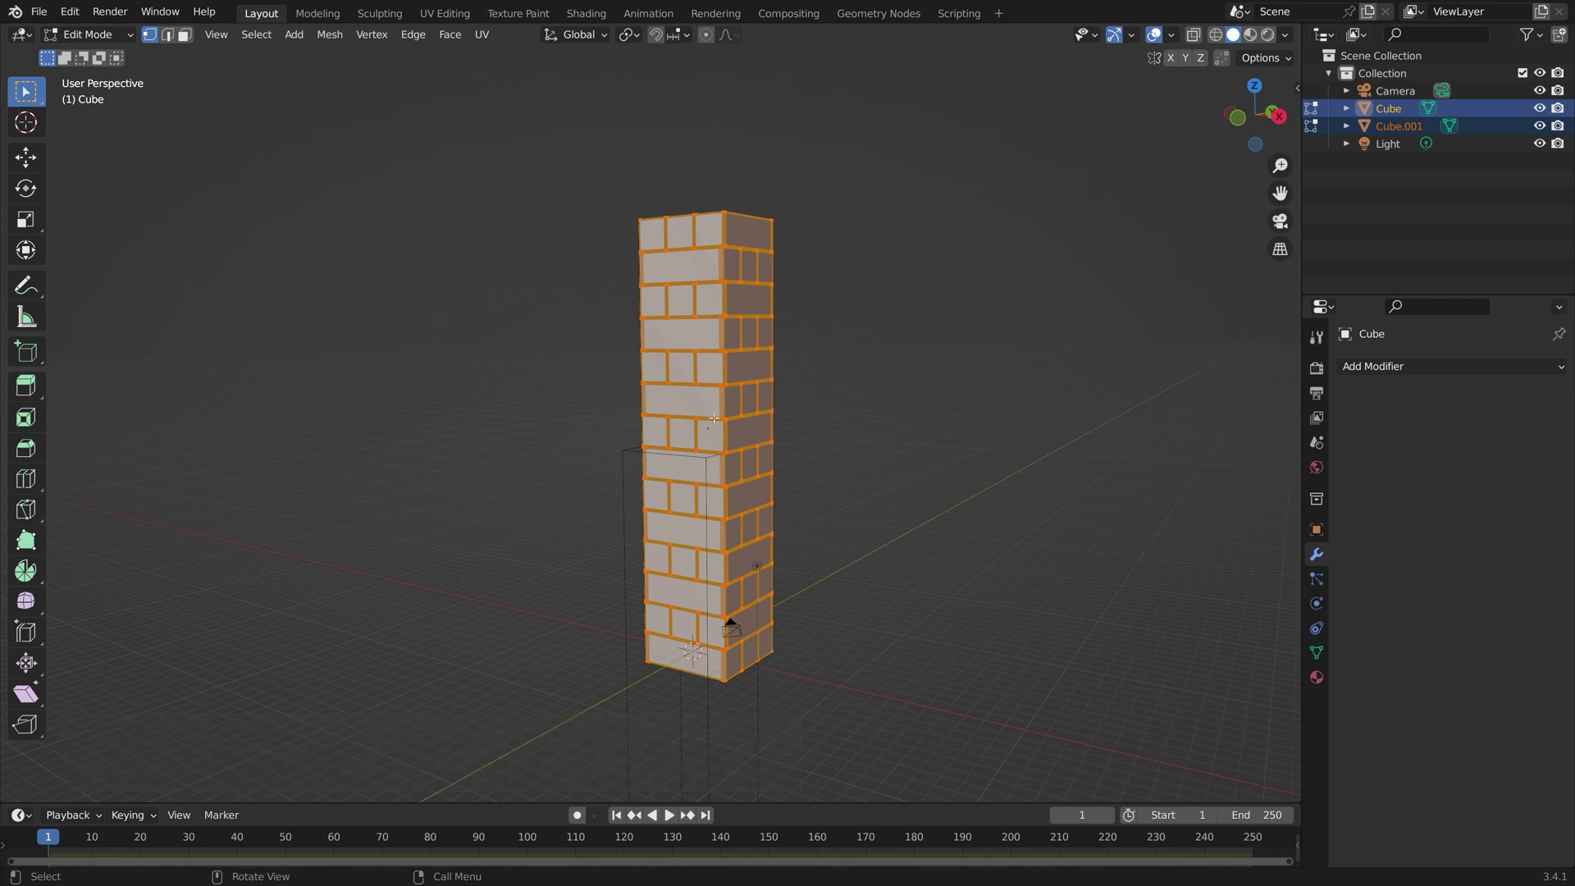
pyautogui.press('p')
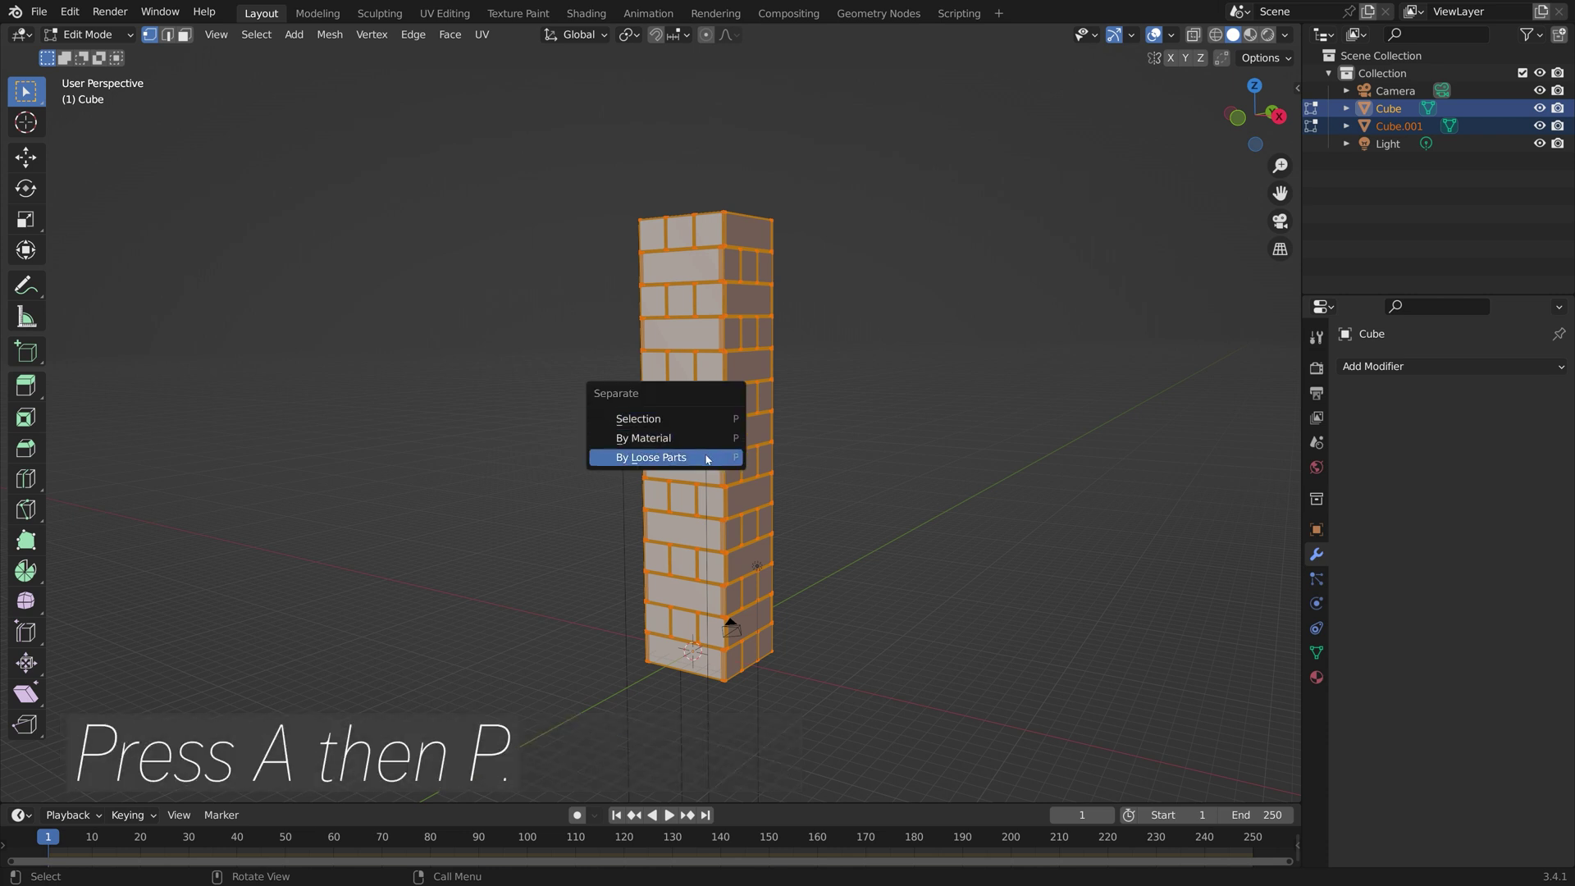
pyautogui.click(714, 457)
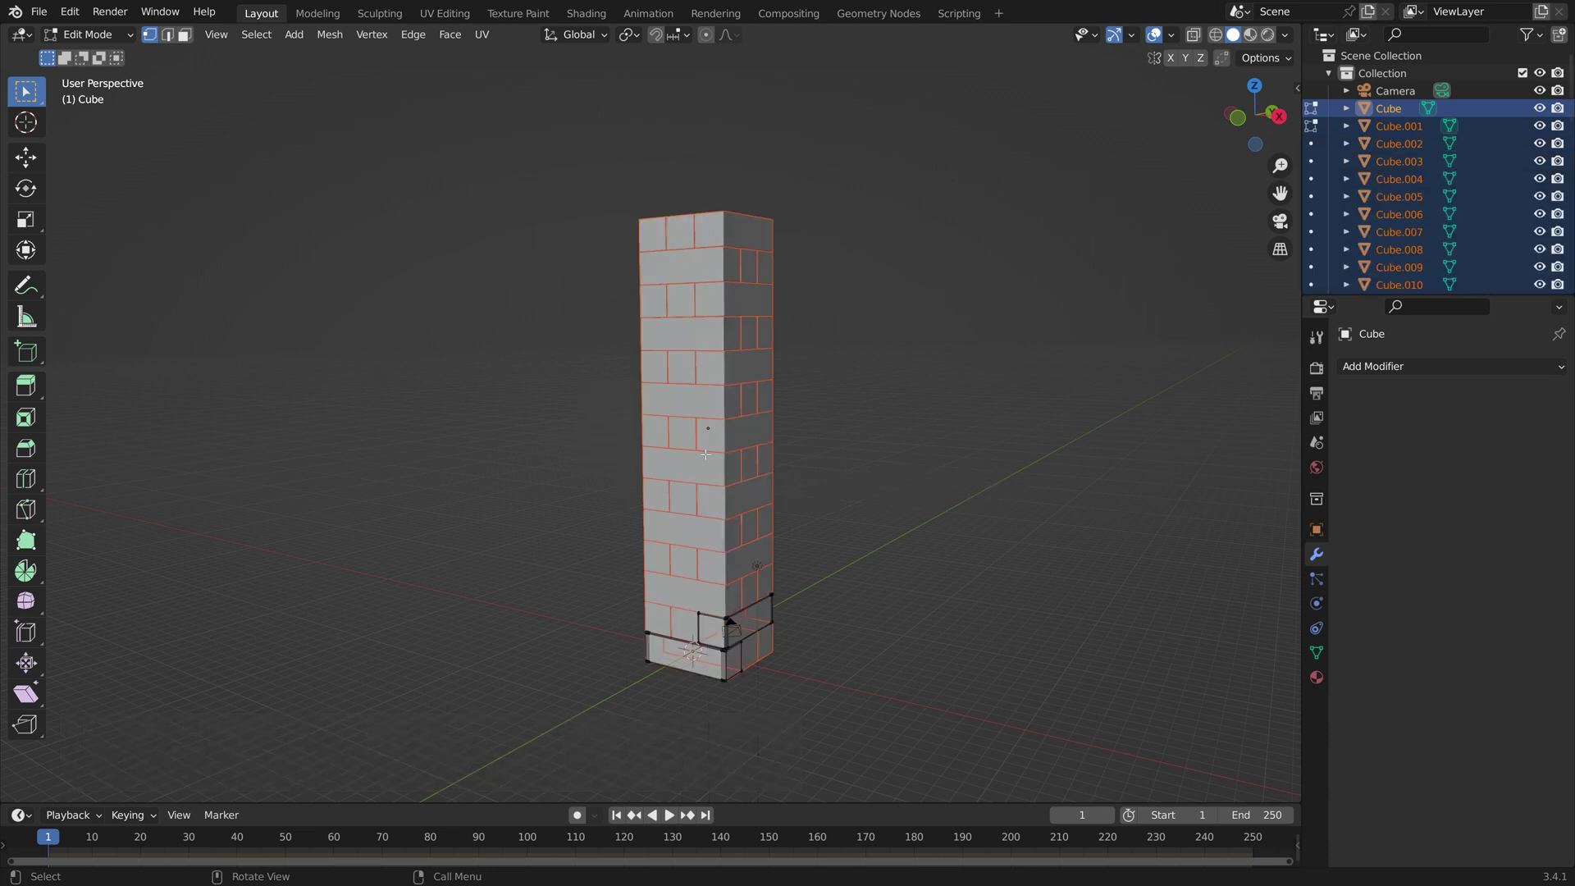
pyautogui.press('Tab')
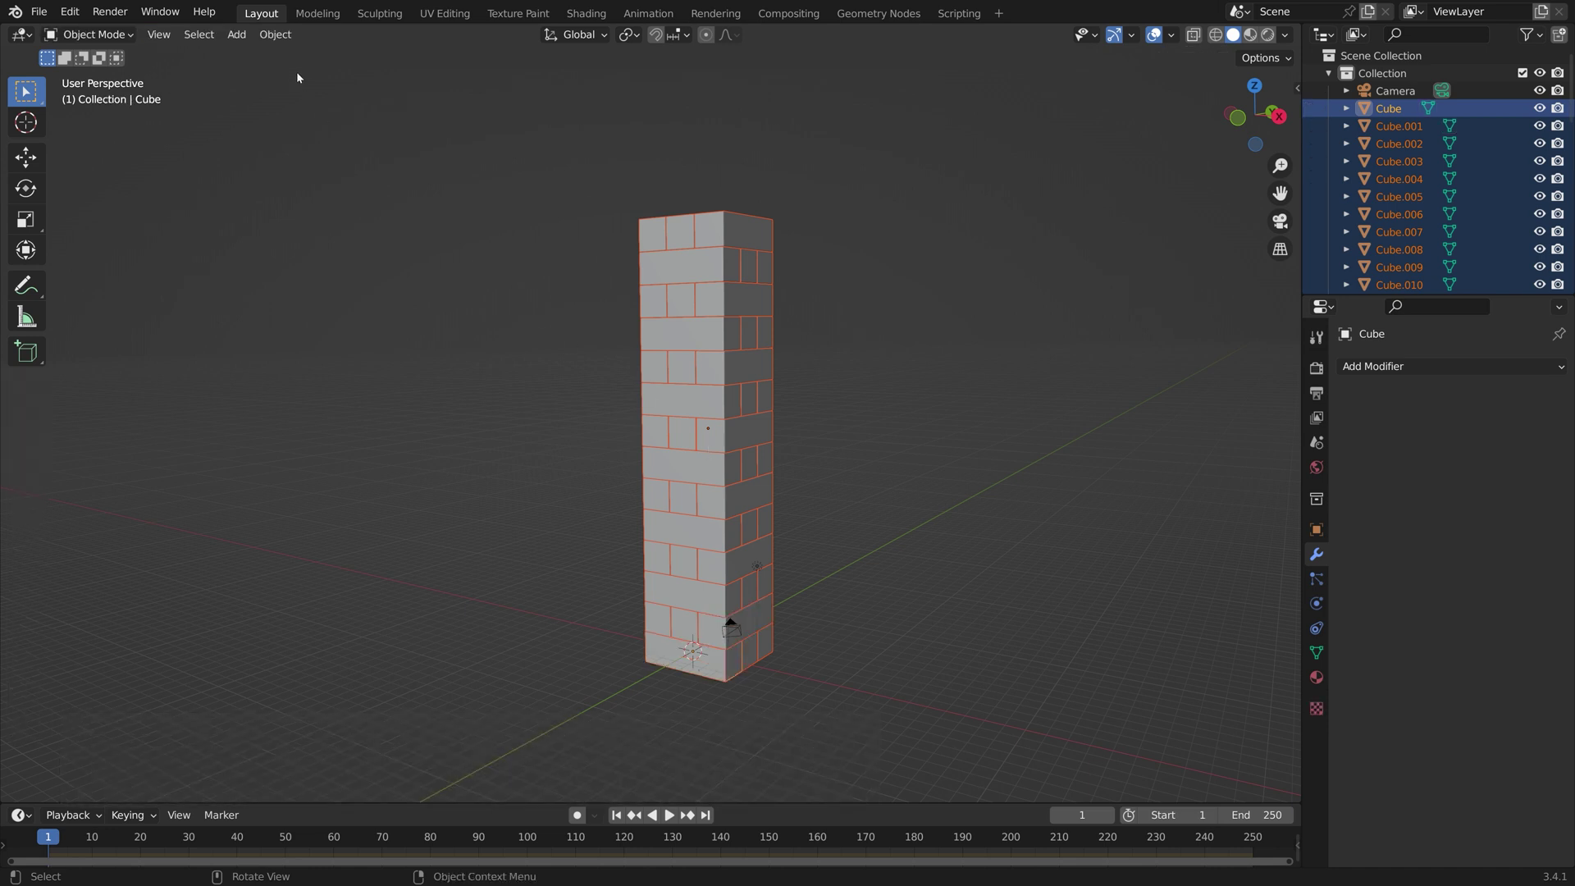
# Set each brick's origin to its own geometry centre.
pyautogui.click(275, 33)
pyautogui.moveTo(308, 73)
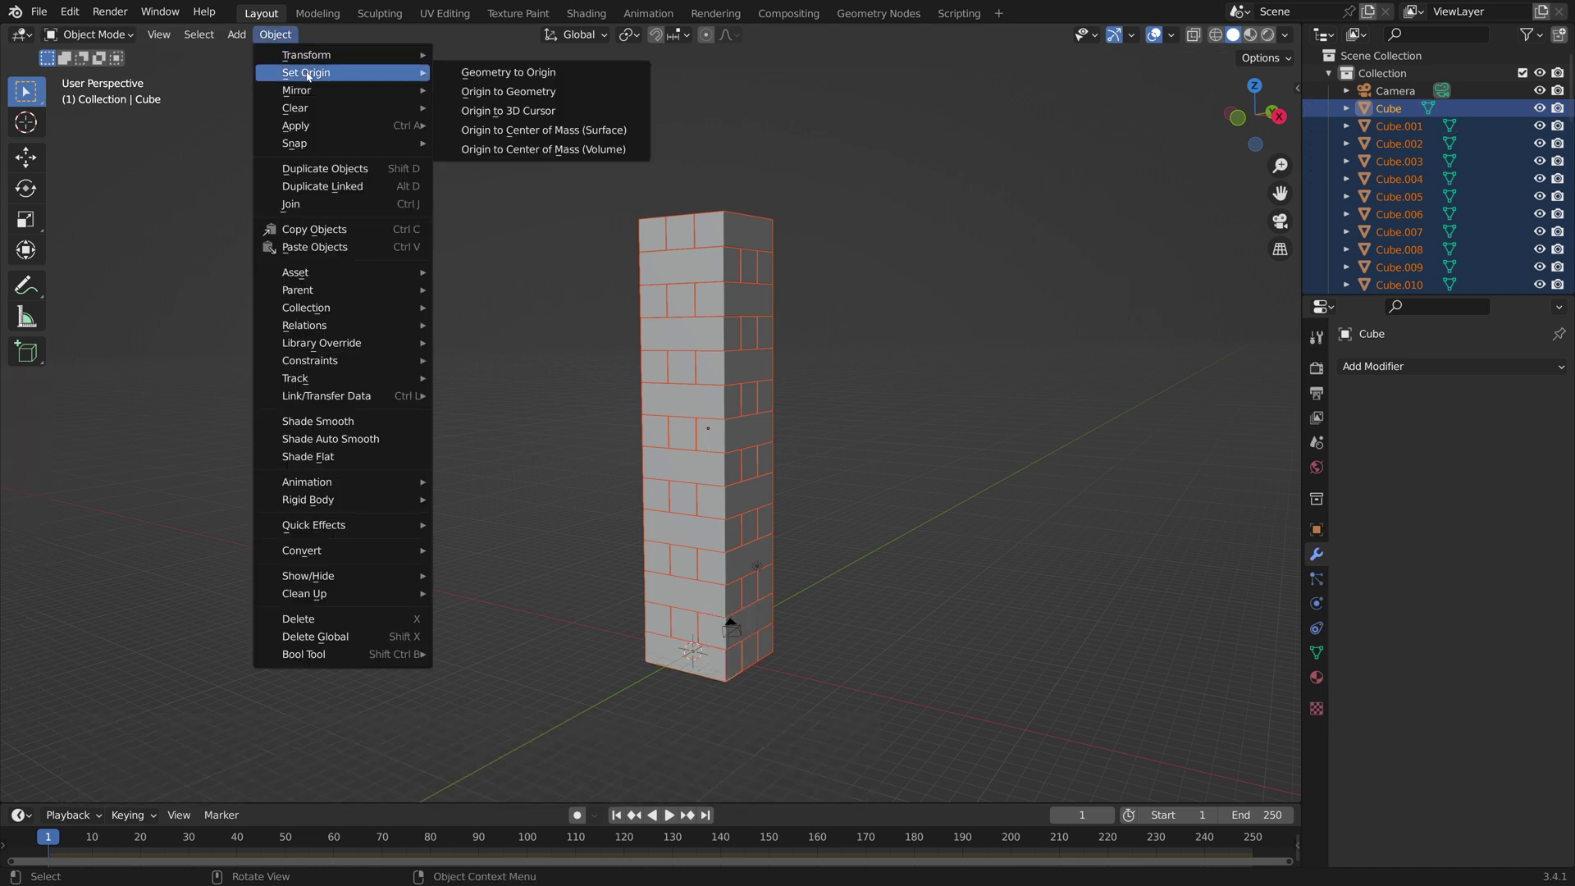
pyautogui.click(494, 85)
pyautogui.moveTo(740, 341); pyautogui.dragTo(749, 446, button='middle')
# Give the bricks rigid-body physics and save the file as tut3.blend.
pyautogui.click(1316, 603)
pyautogui.click(1460, 481)
pyautogui.scroll(-1, 1401, 692)
pyautogui.scroll(1, 1402, 692)
pyautogui.hotkey('ctrl', 'shift', 's')
pyautogui.press('Return')
# Add a ground plane 1 m below the tower and scale it up.
pyautogui.hotkey('shift', 'a')
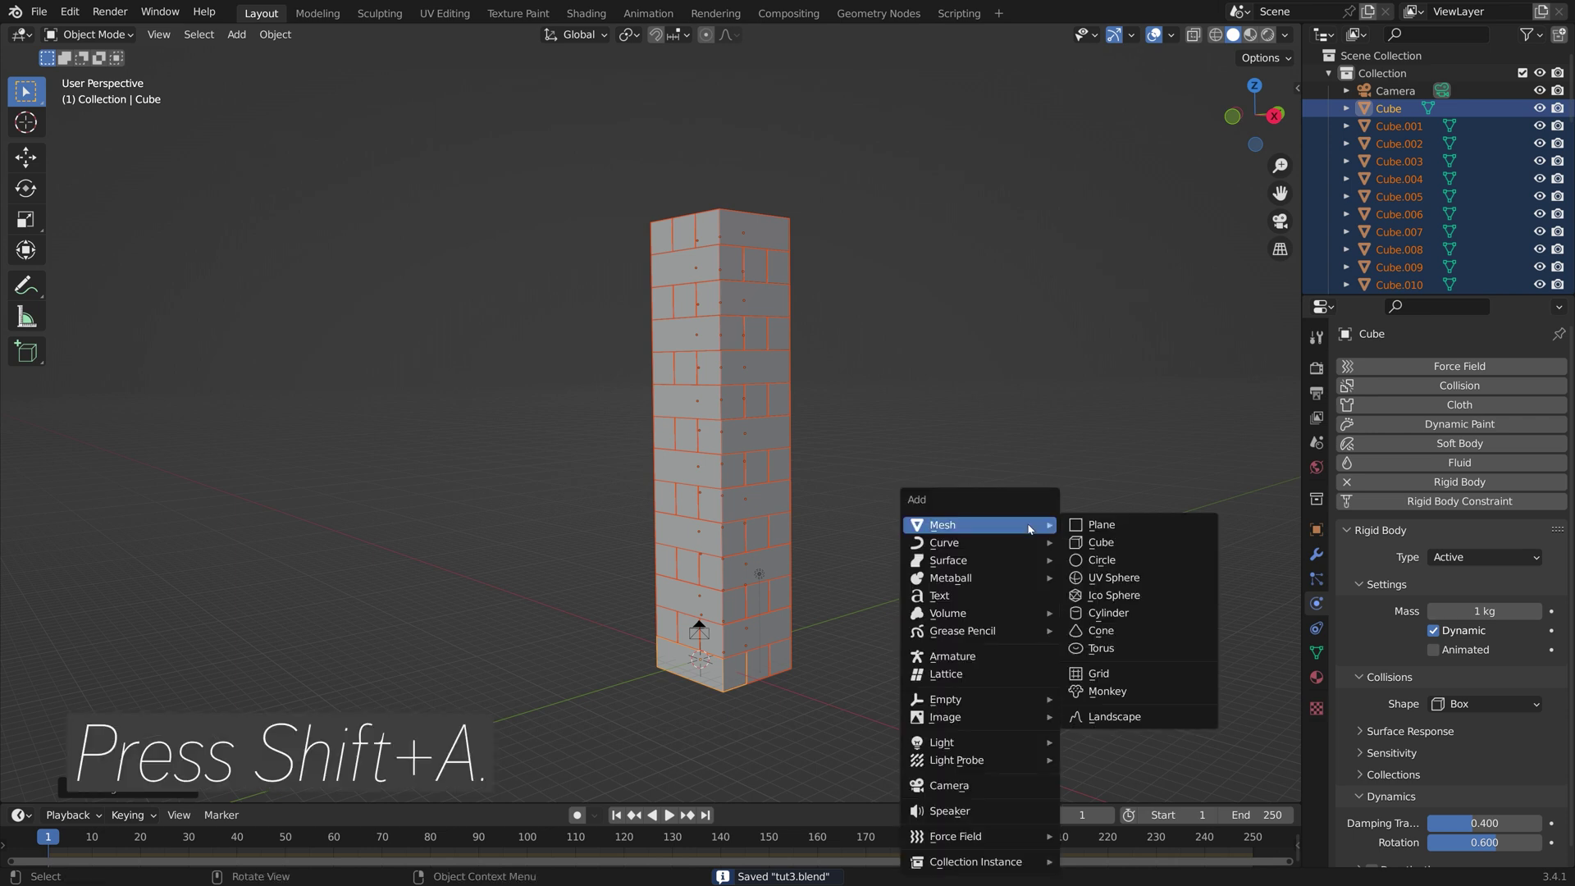
pyautogui.click(1083, 529)
pyautogui.press('g')
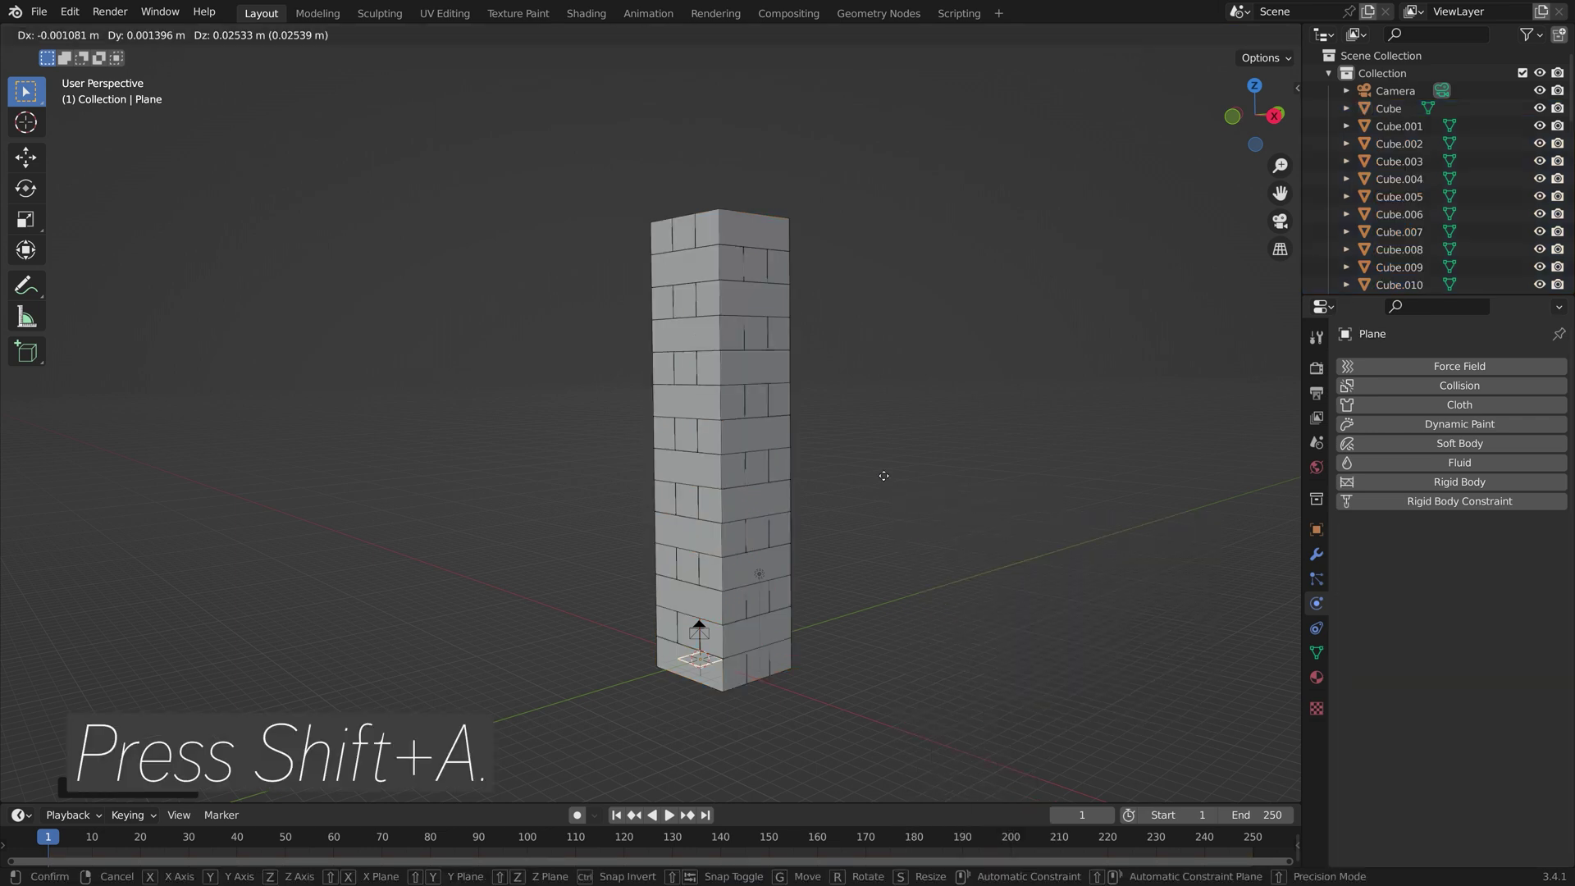
pyautogui.write('z')
pyautogui.write('-1')
pyautogui.press('Return')
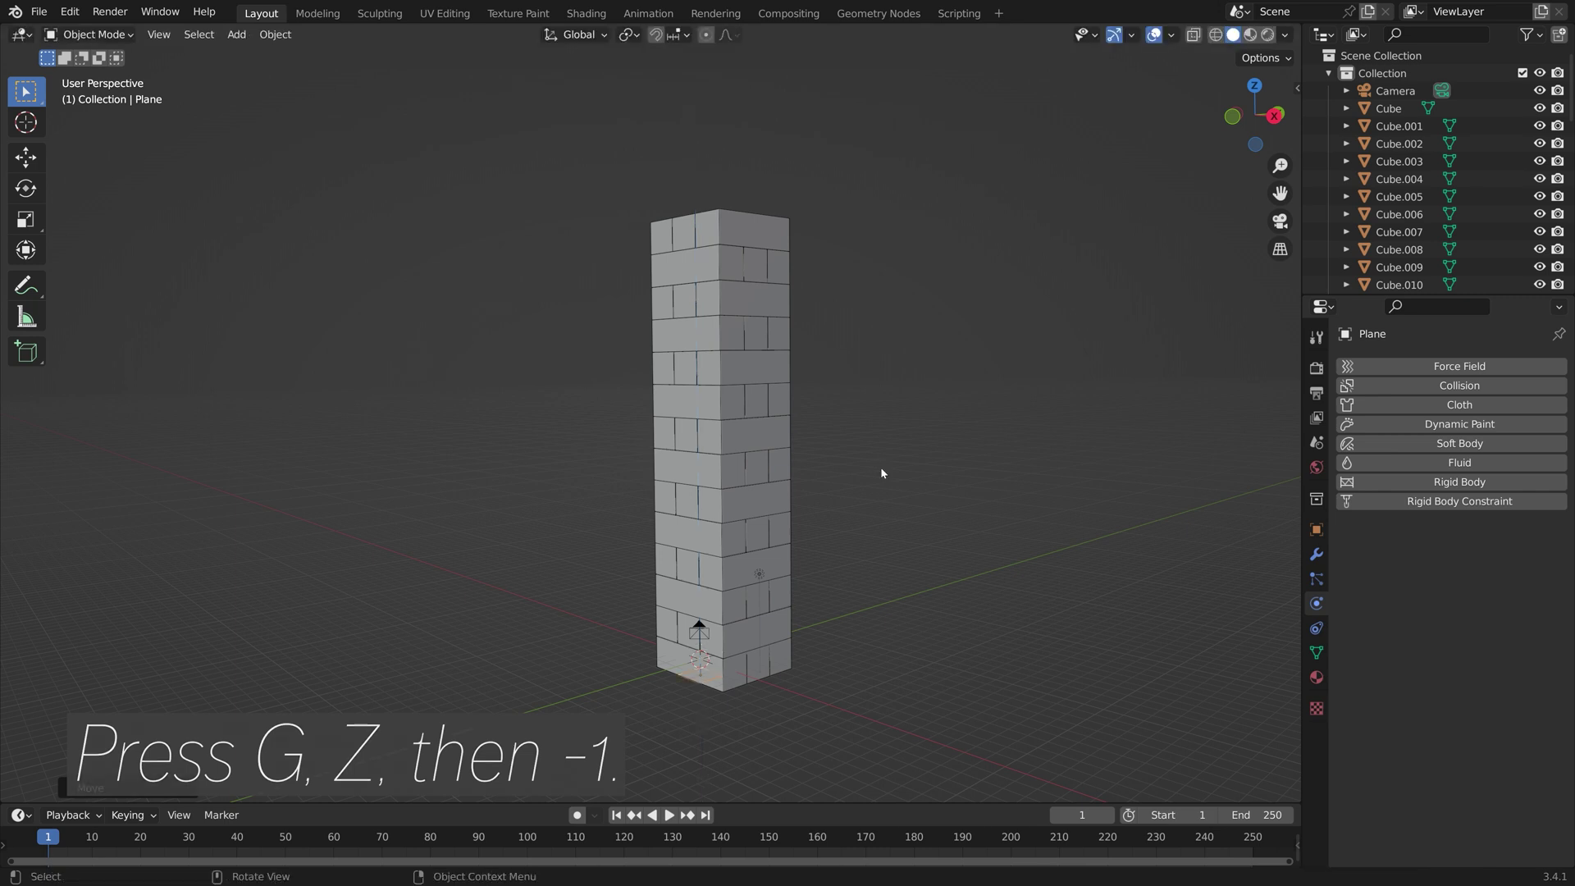
pyautogui.press('s')
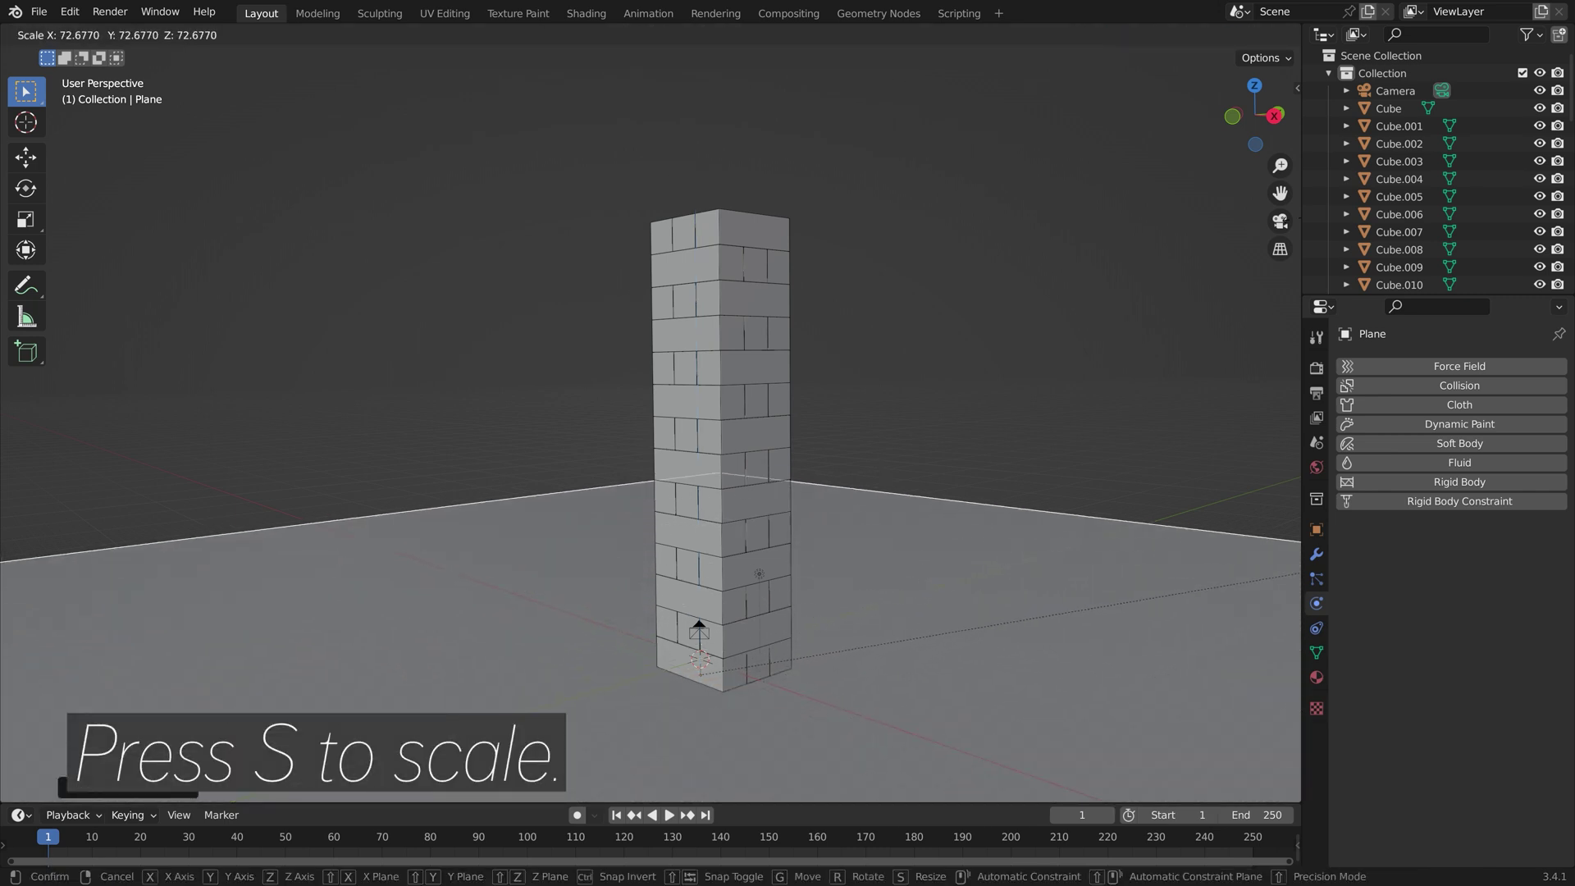
pyautogui.click(1206, 363)
pyautogui.moveTo(731, 346); pyautogui.dragTo(957, 356, button='middle')
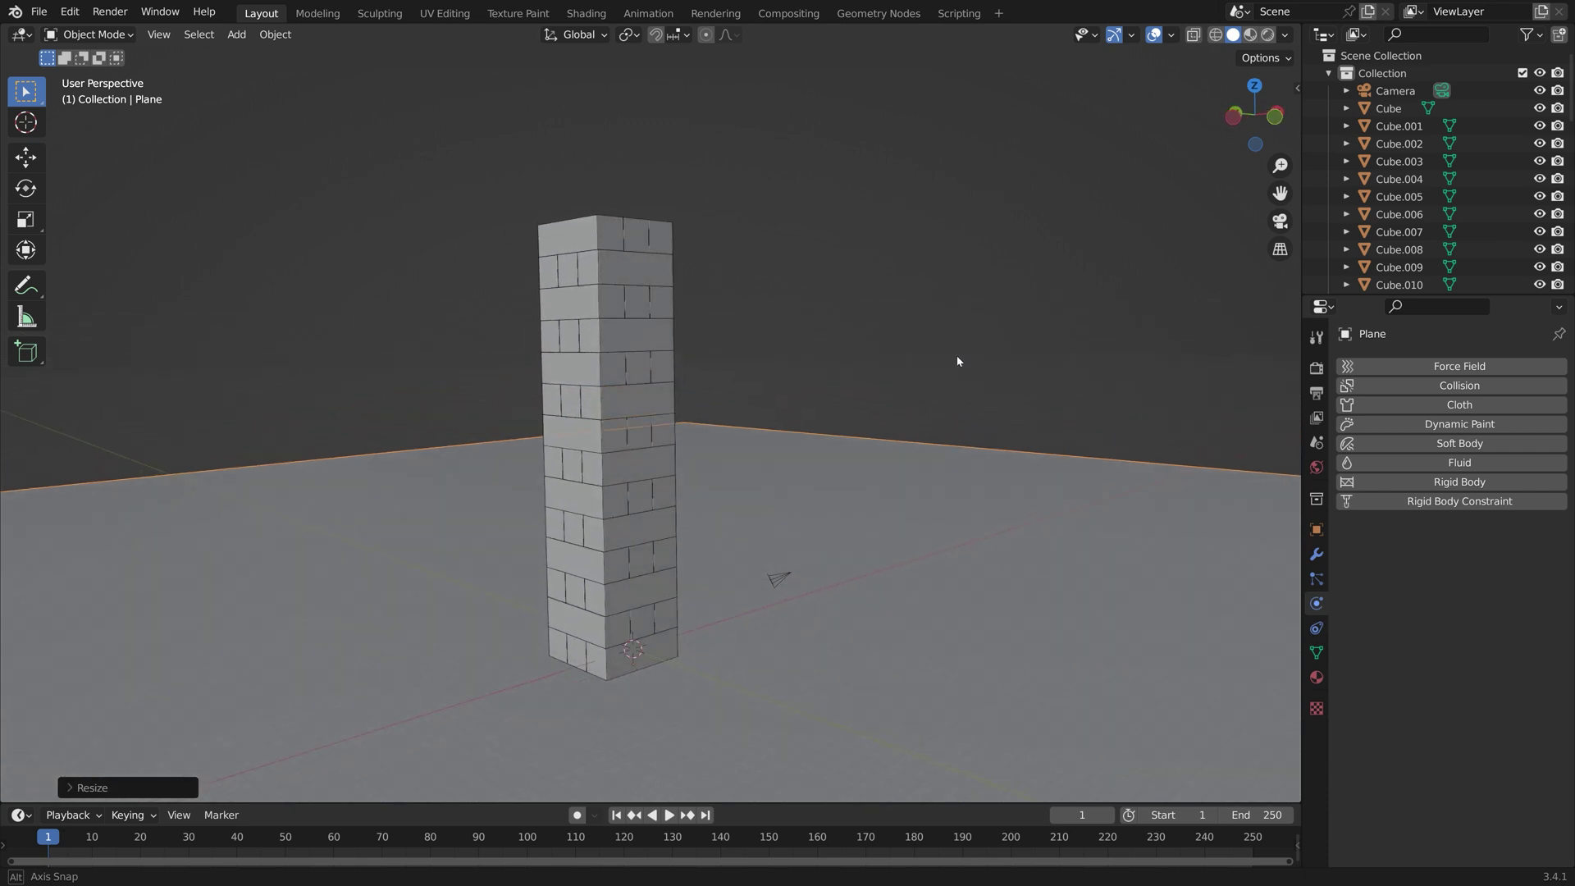
# Make the plane a Passive rigid body with a Mesh collision shape.
pyautogui.click(1426, 488)
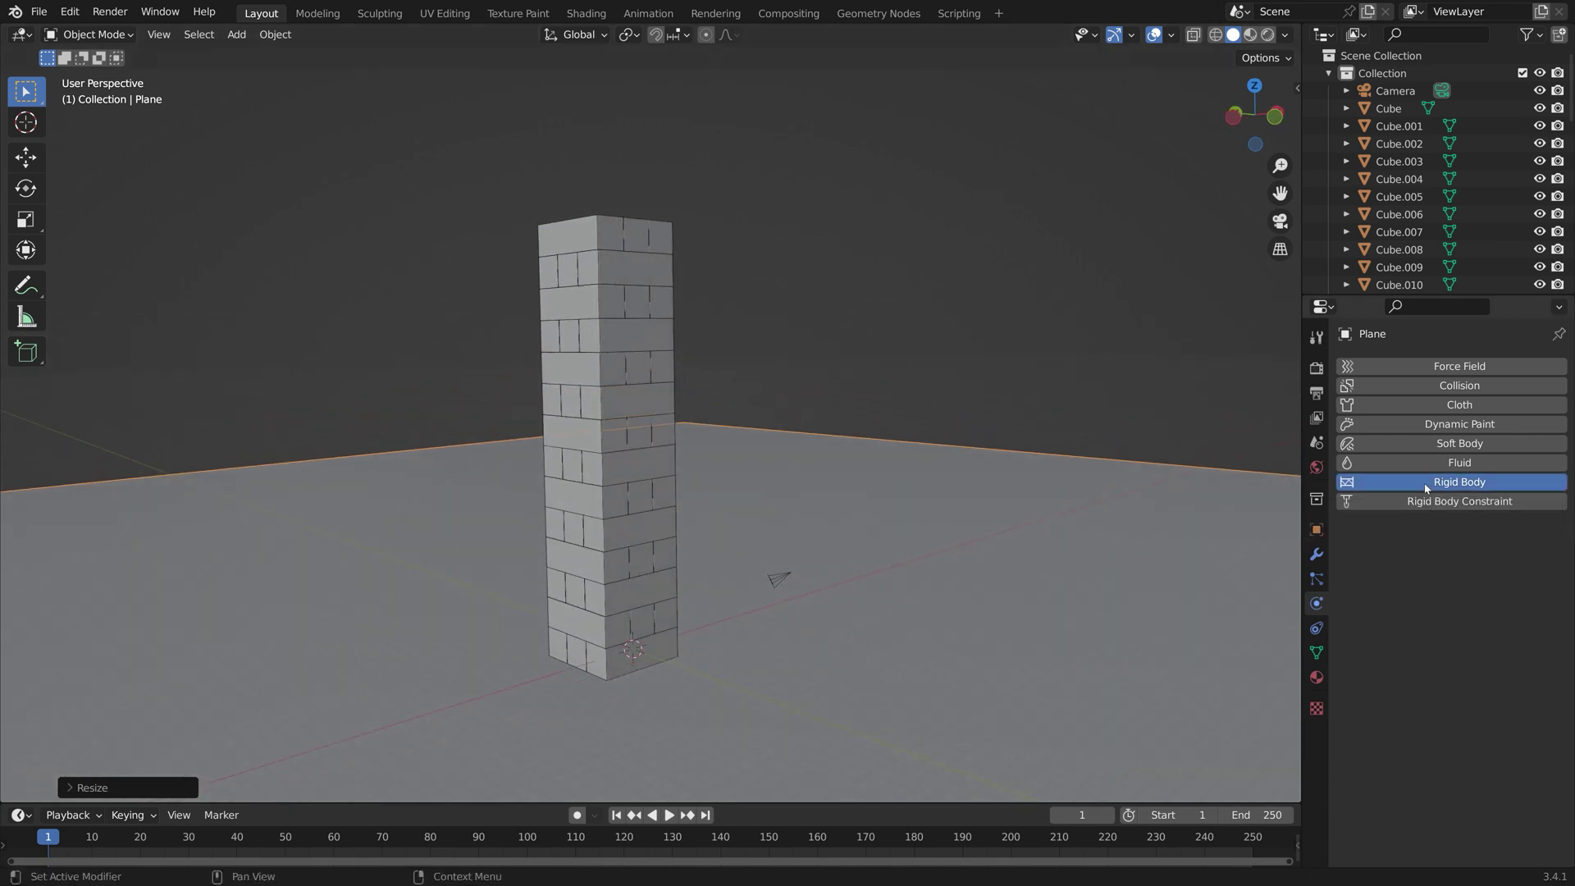
pyautogui.click(1429, 560)
pyautogui.click(1472, 598)
pyautogui.click(1475, 667)
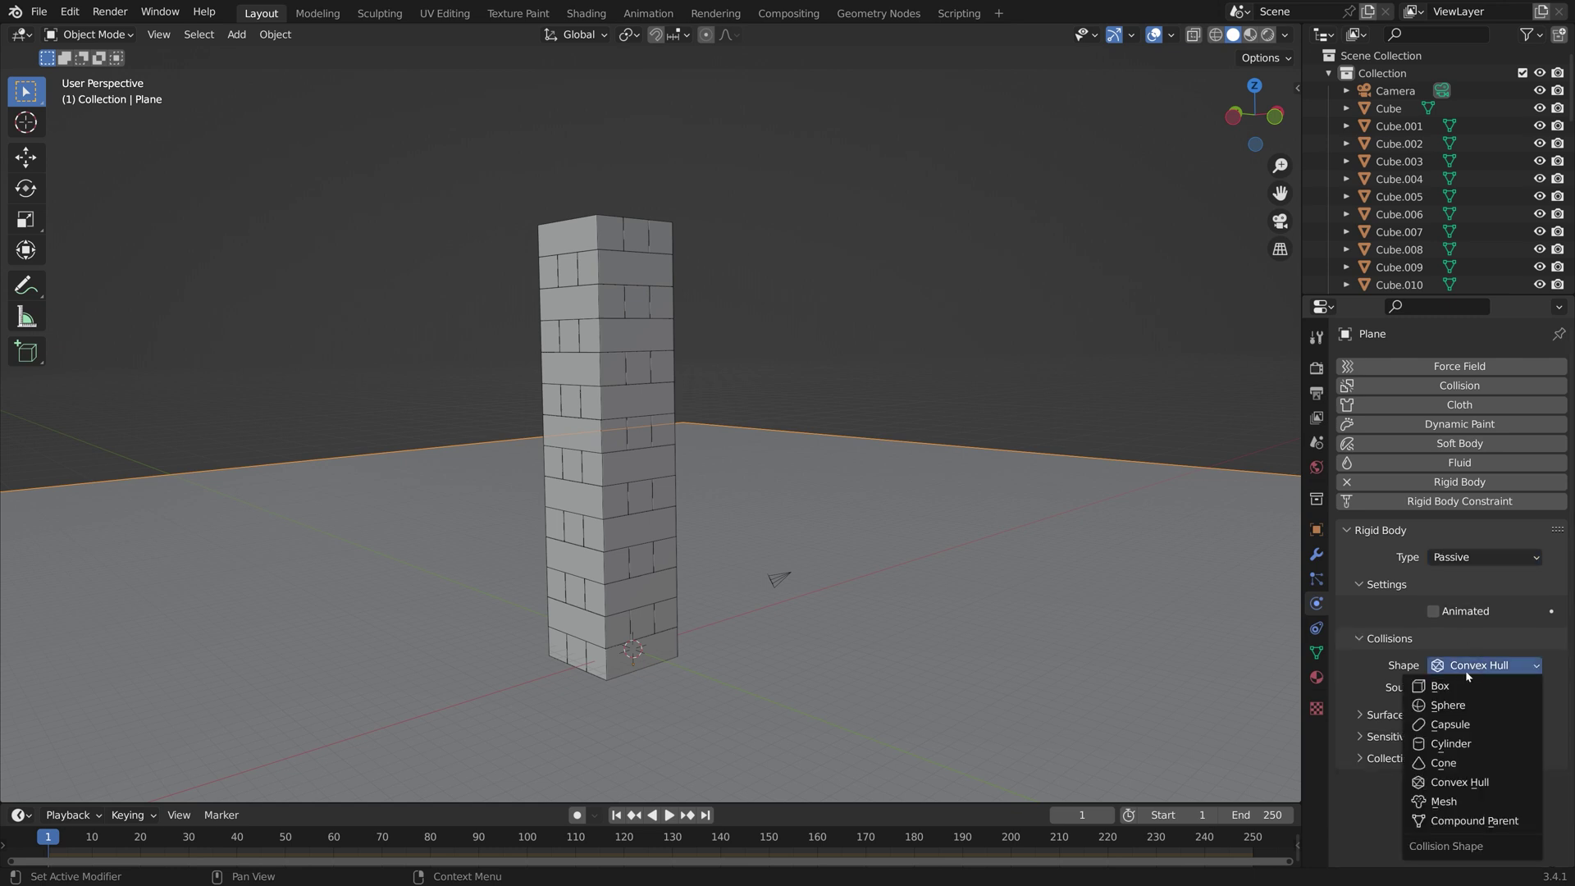
pyautogui.click(1465, 802)
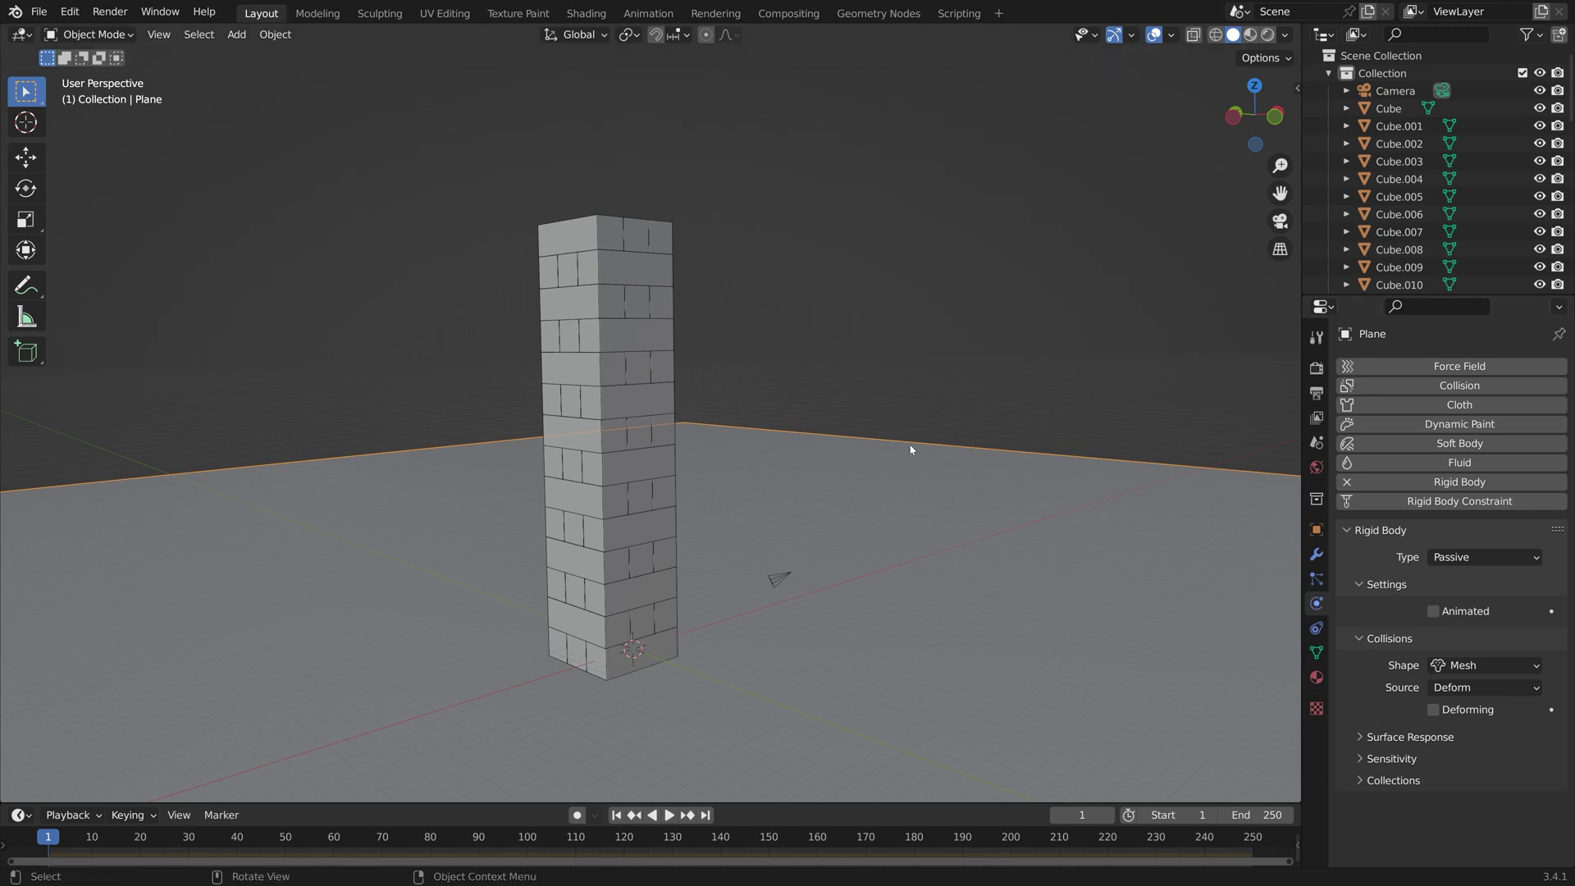
# Save as tut4.blend, play the simulation, then reset to frame 1.
pyautogui.hotkey('ctrl', 'shift', 's')
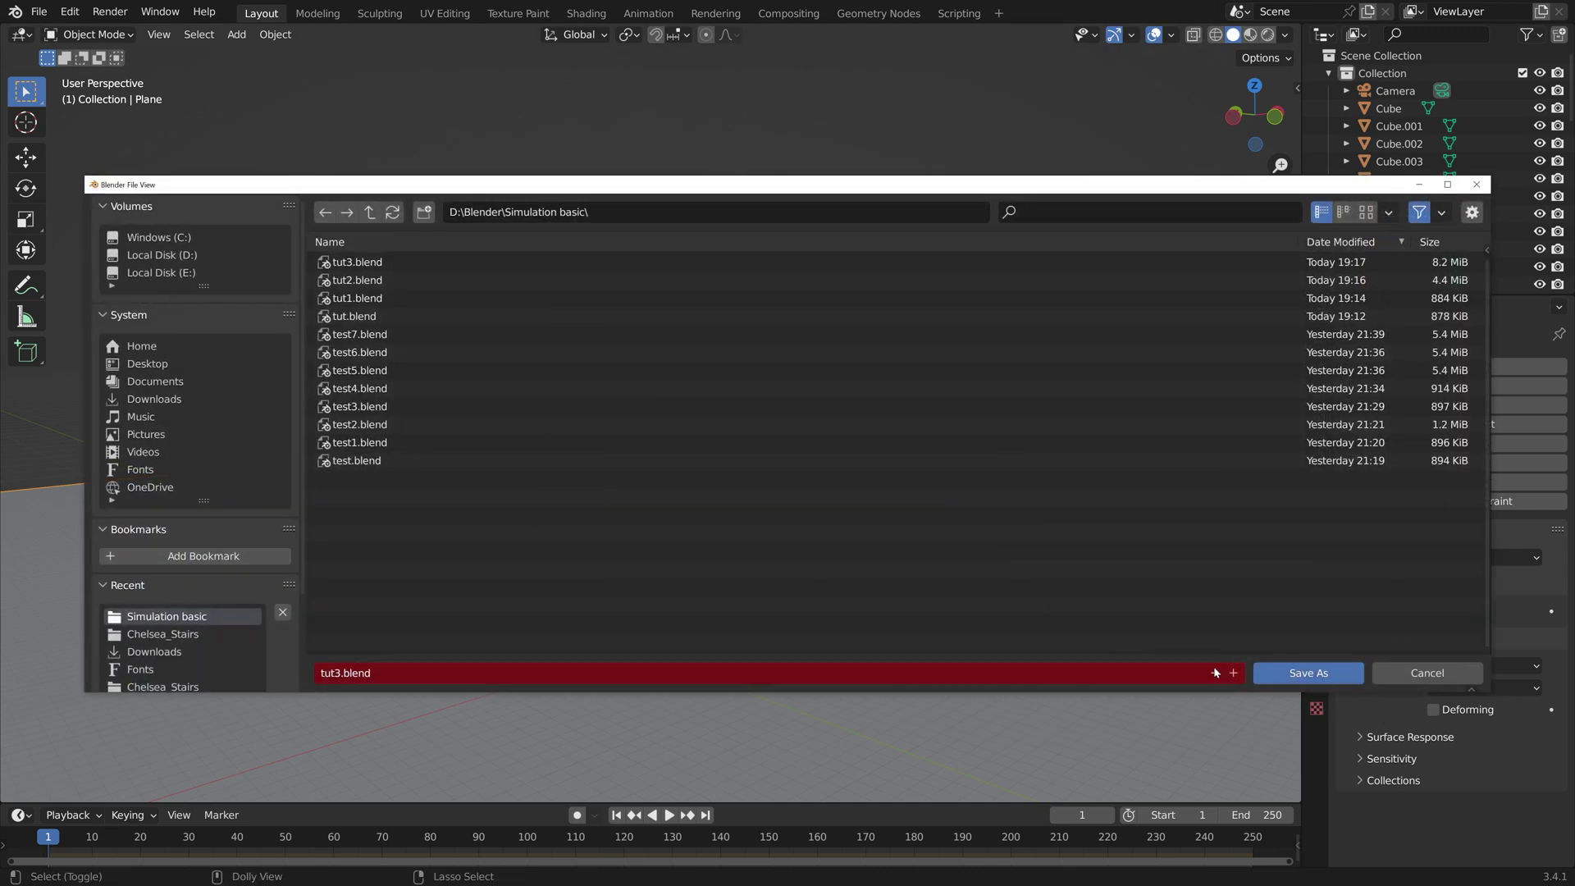
pyautogui.click(1235, 673)
pyautogui.click(1309, 673)
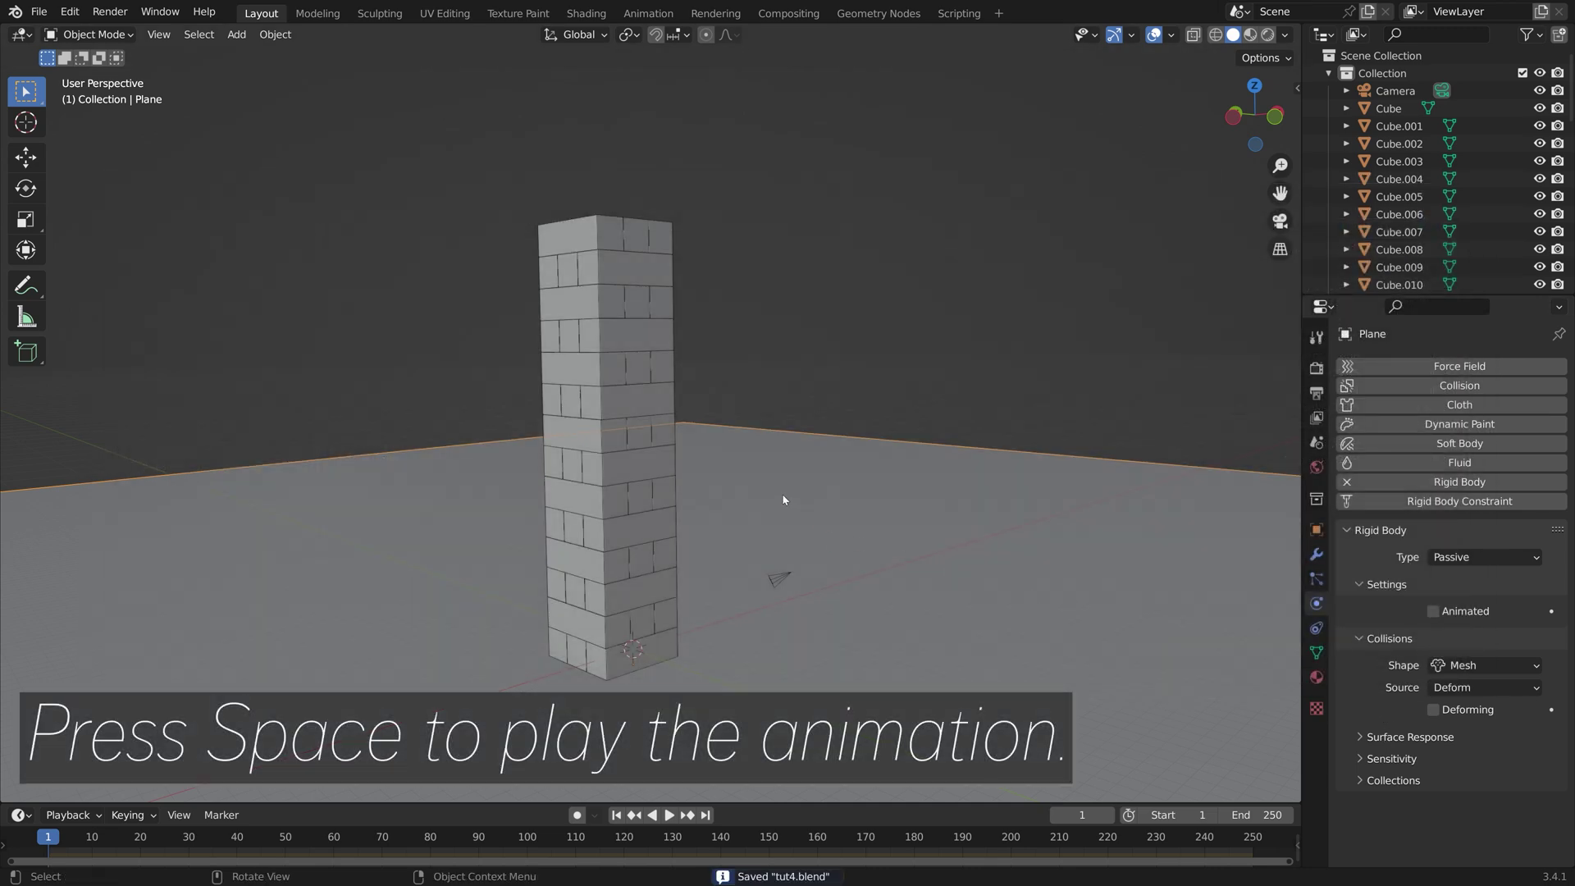
pyautogui.press('space')
pyautogui.press('Escape')
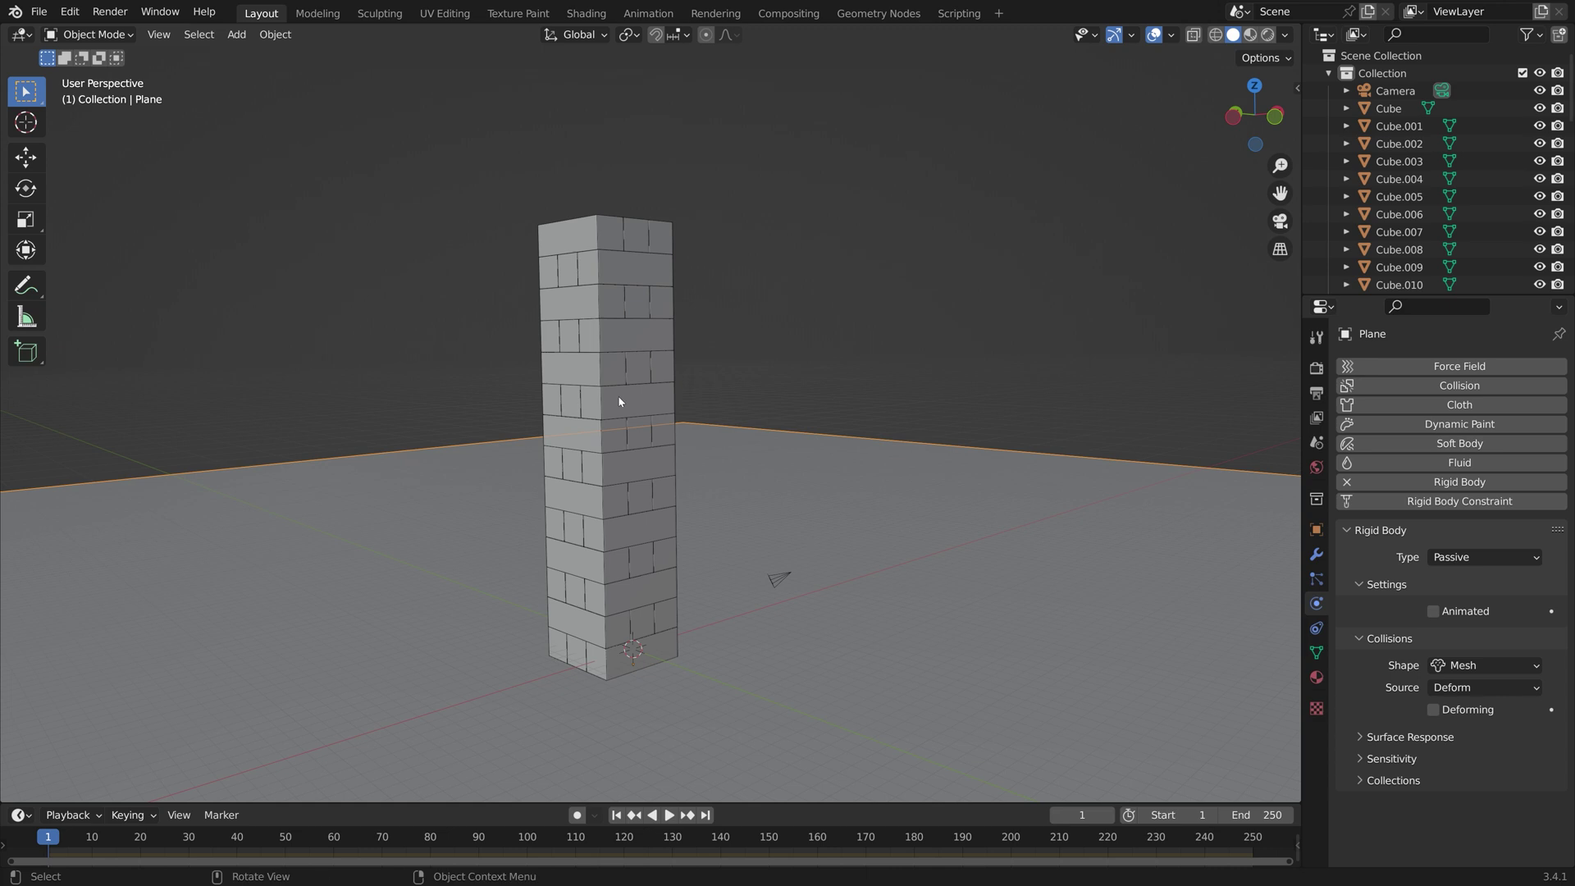
# Select a brick in the middle of the tower in front orthographic view.
pyautogui.click(618, 538)
pyautogui.moveTo(618, 537); pyautogui.dragTo(610, 565, button='middle')
pyautogui.press('KP_1')
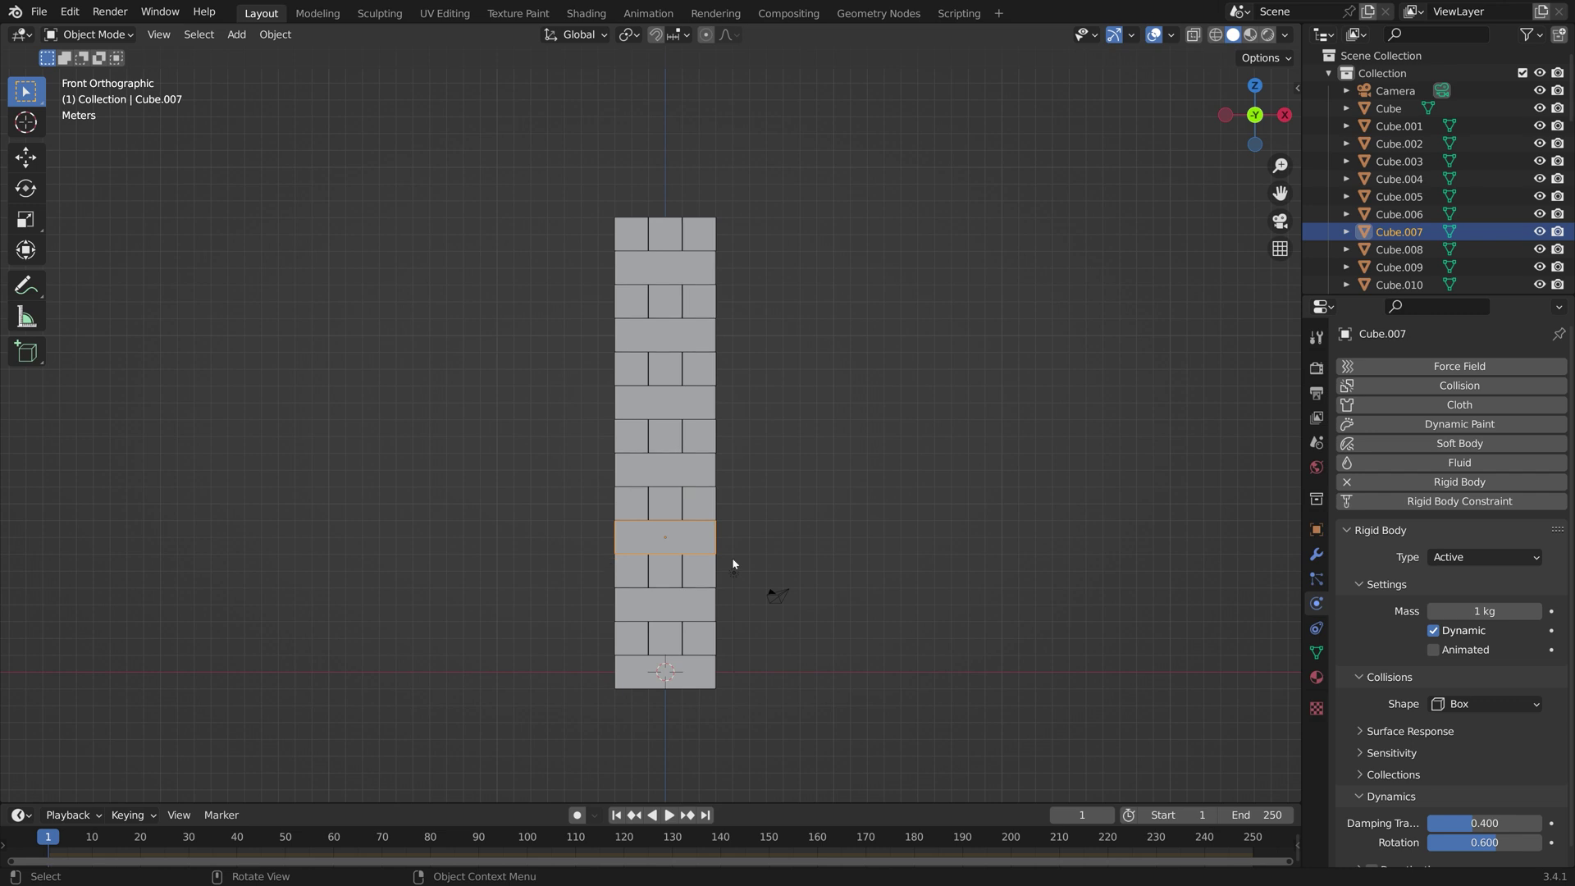
pyautogui.scroll(3, 726, 559)
pyautogui.keyDown('shift'); pyautogui.moveTo(727, 560); pyautogui.dragTo(792, 492, button='middle'); pyautogui.keyUp('shift')
# Duplicate the brick left of the tower, shrink it, and make it a Passive rigid body.
pyautogui.hotkey('shift', 'd')
pyautogui.press('x')
pyautogui.click(575, 489)
pyautogui.press('s')
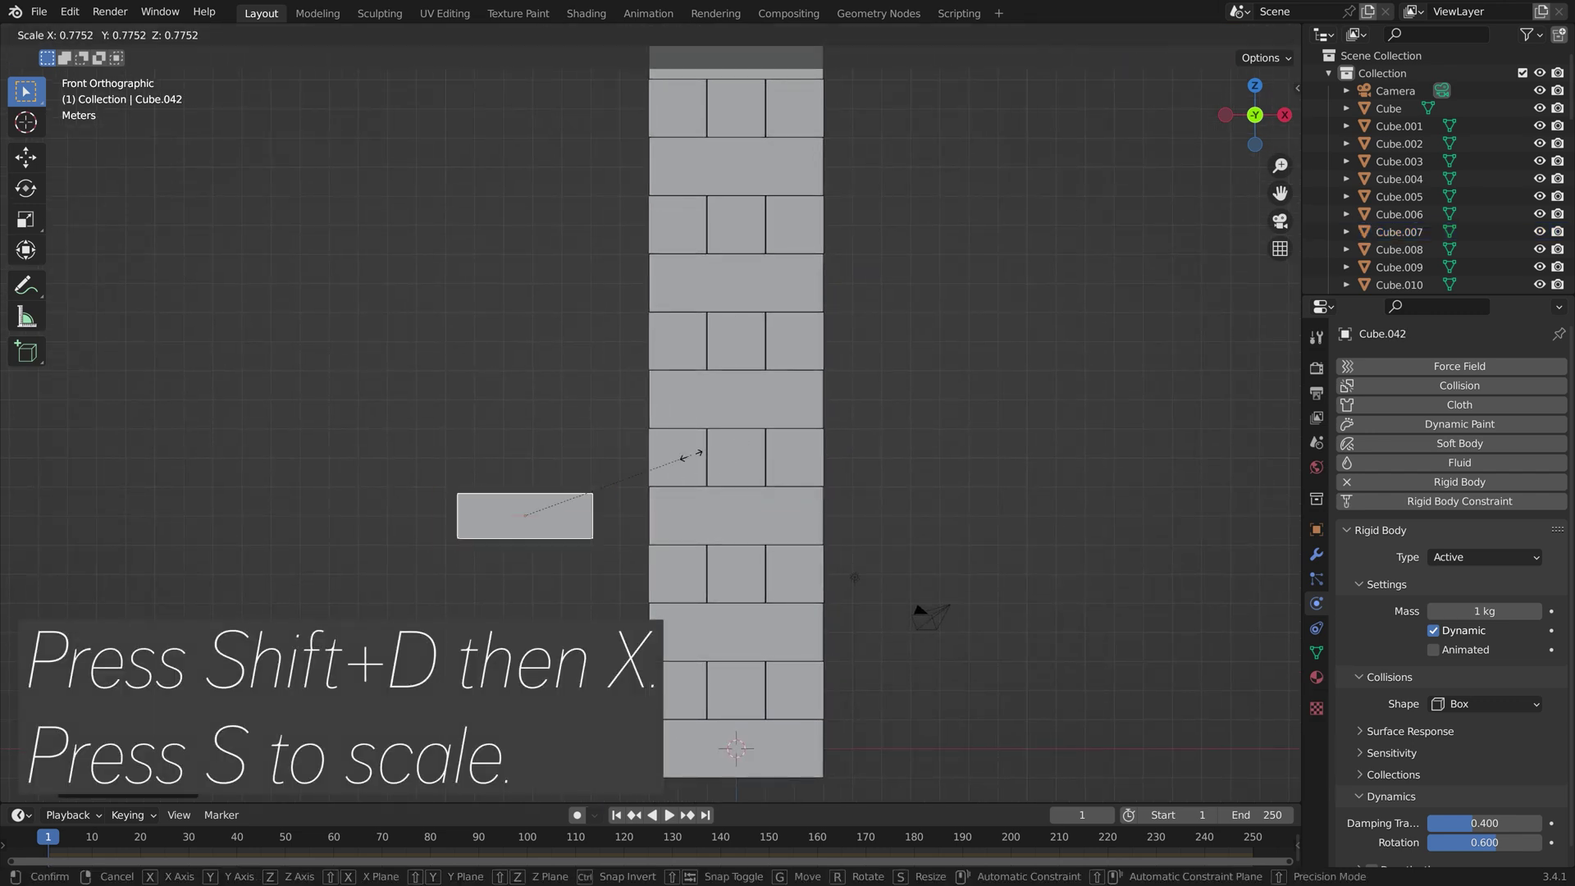
pyautogui.click(666, 461)
pyautogui.click(1485, 557)
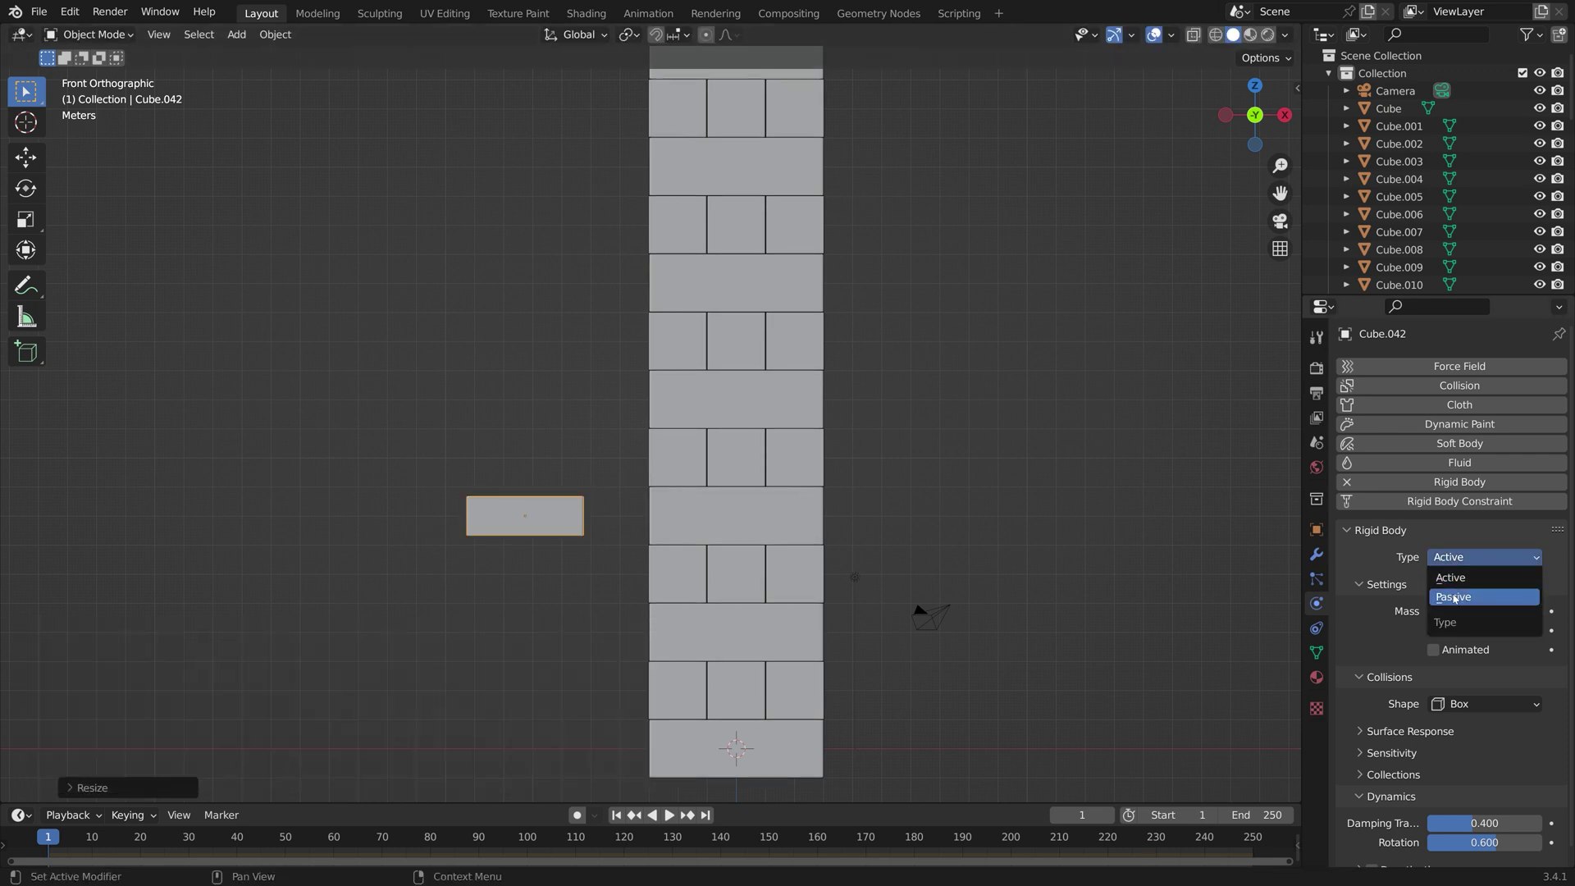
pyautogui.click(1454, 598)
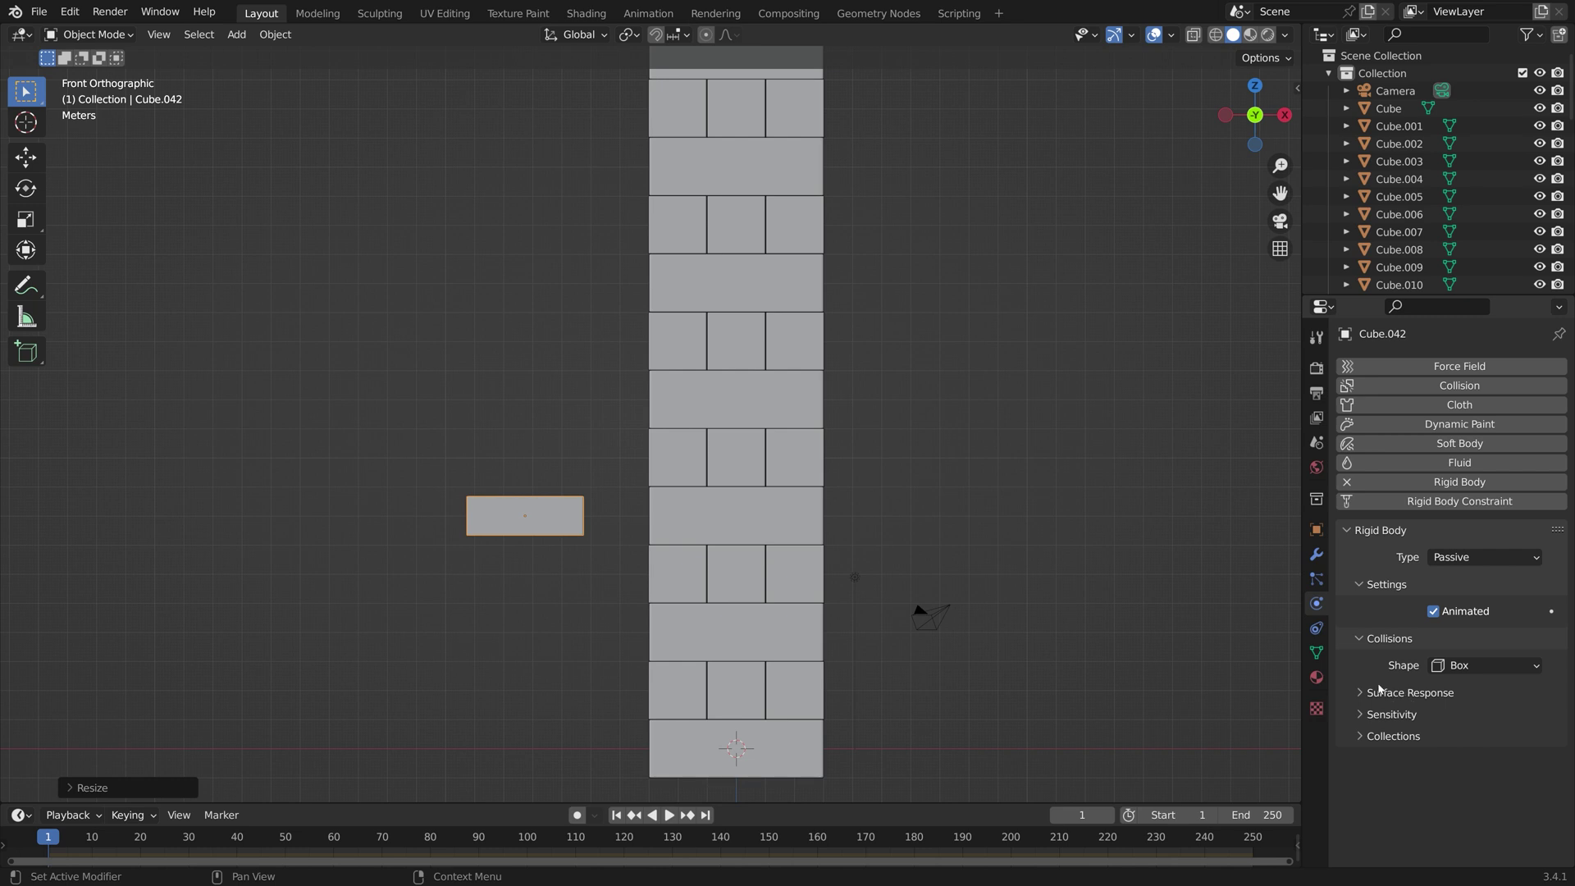
# Keyframe the brick's location at frame 40 left of the tower and frame 90 right of it.
pyautogui.click(236, 837)
pyautogui.press('i')
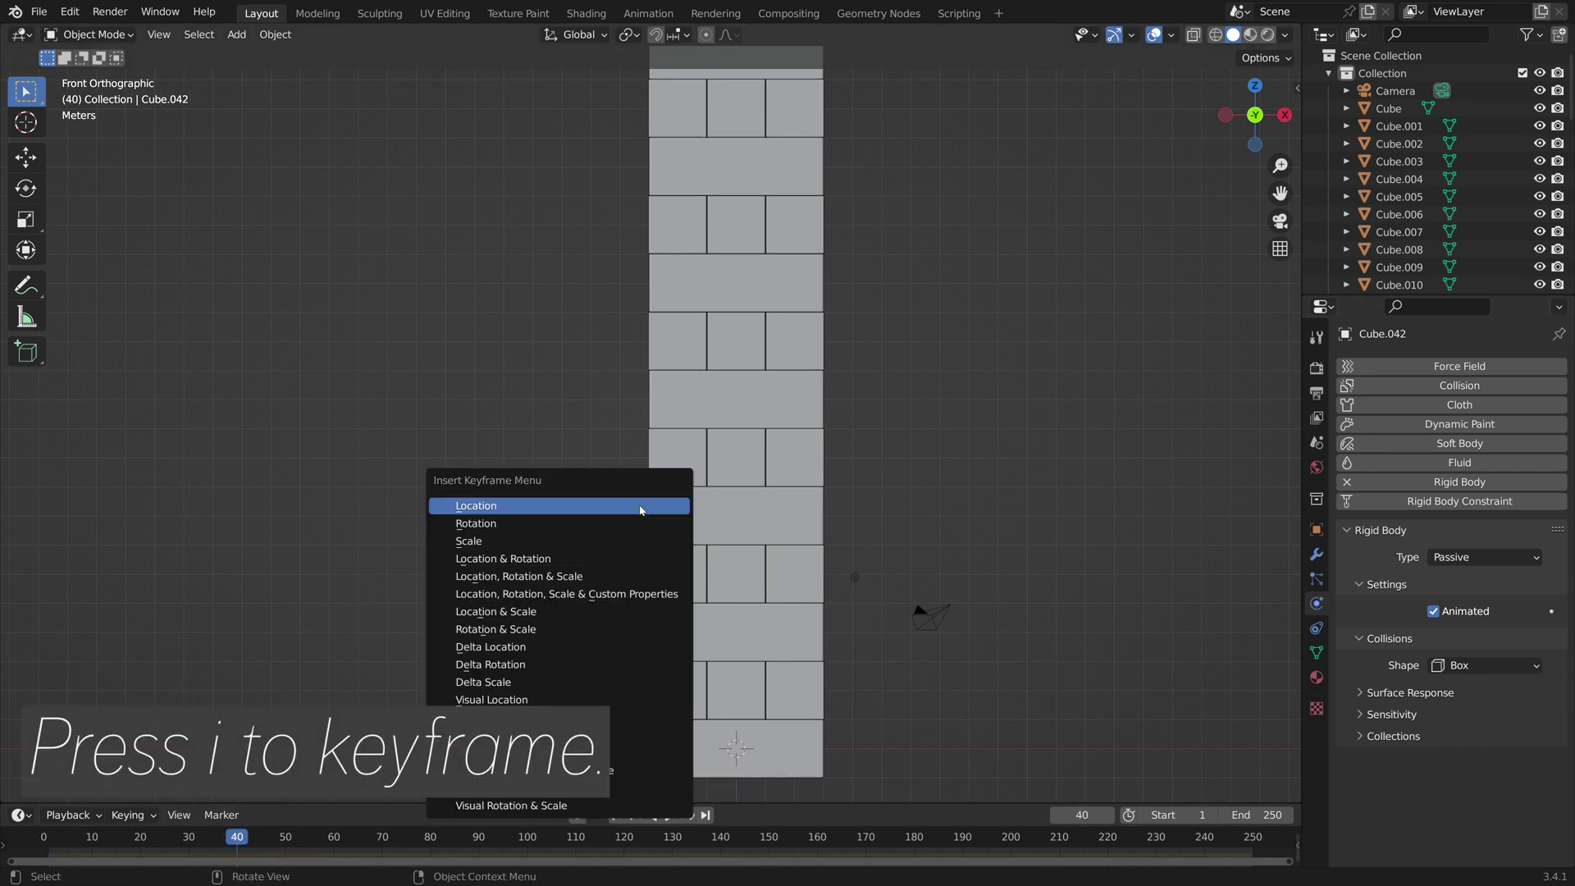
pyautogui.click(640, 508)
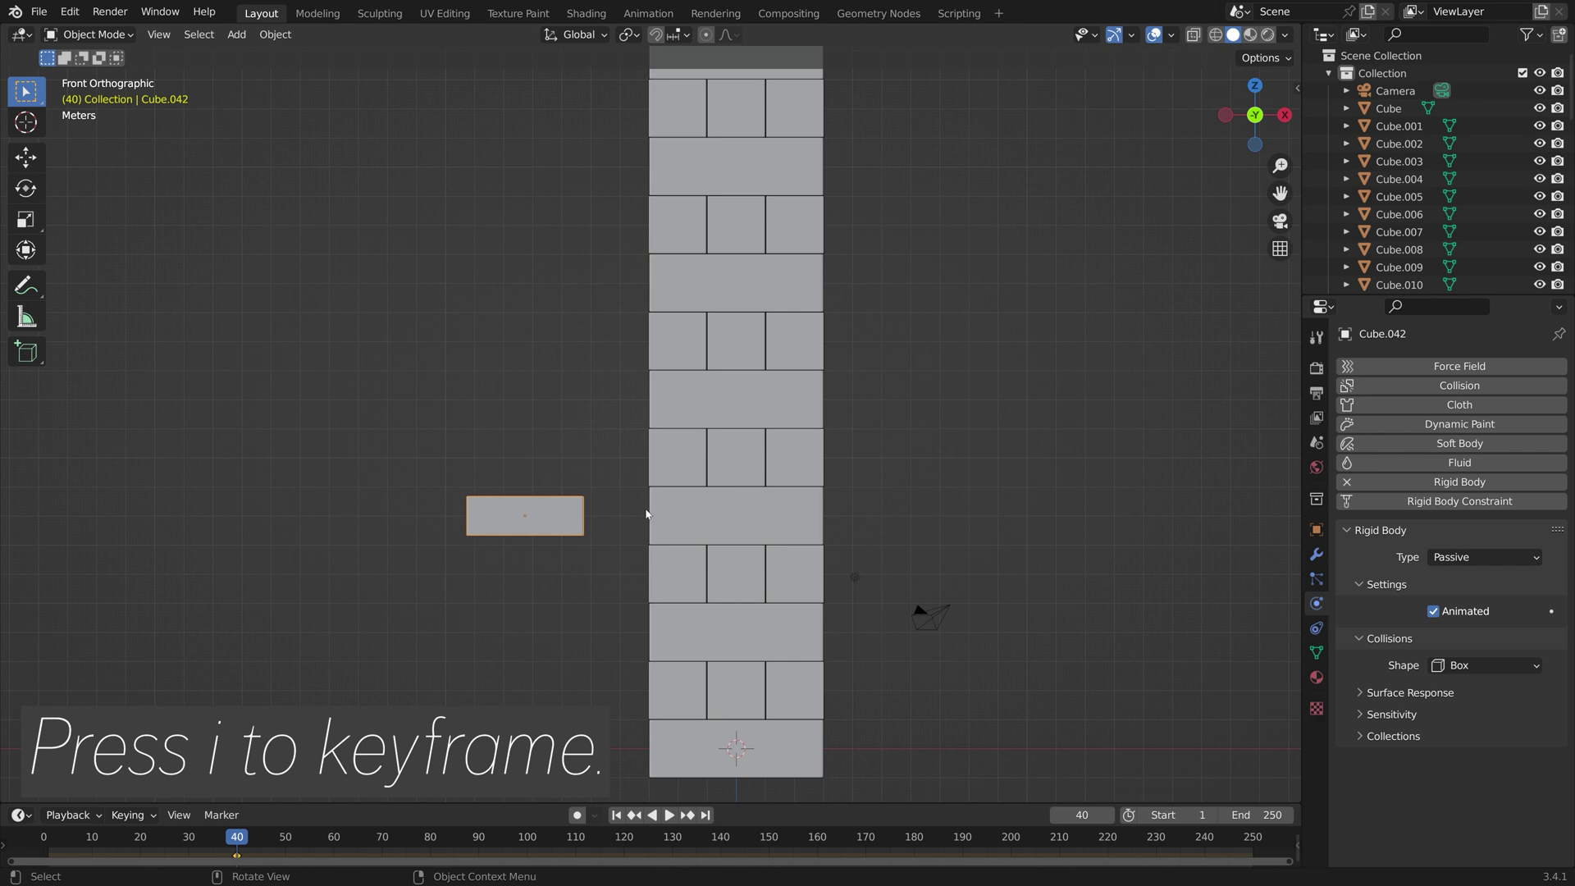
pyautogui.click(478, 839)
pyautogui.press('g')
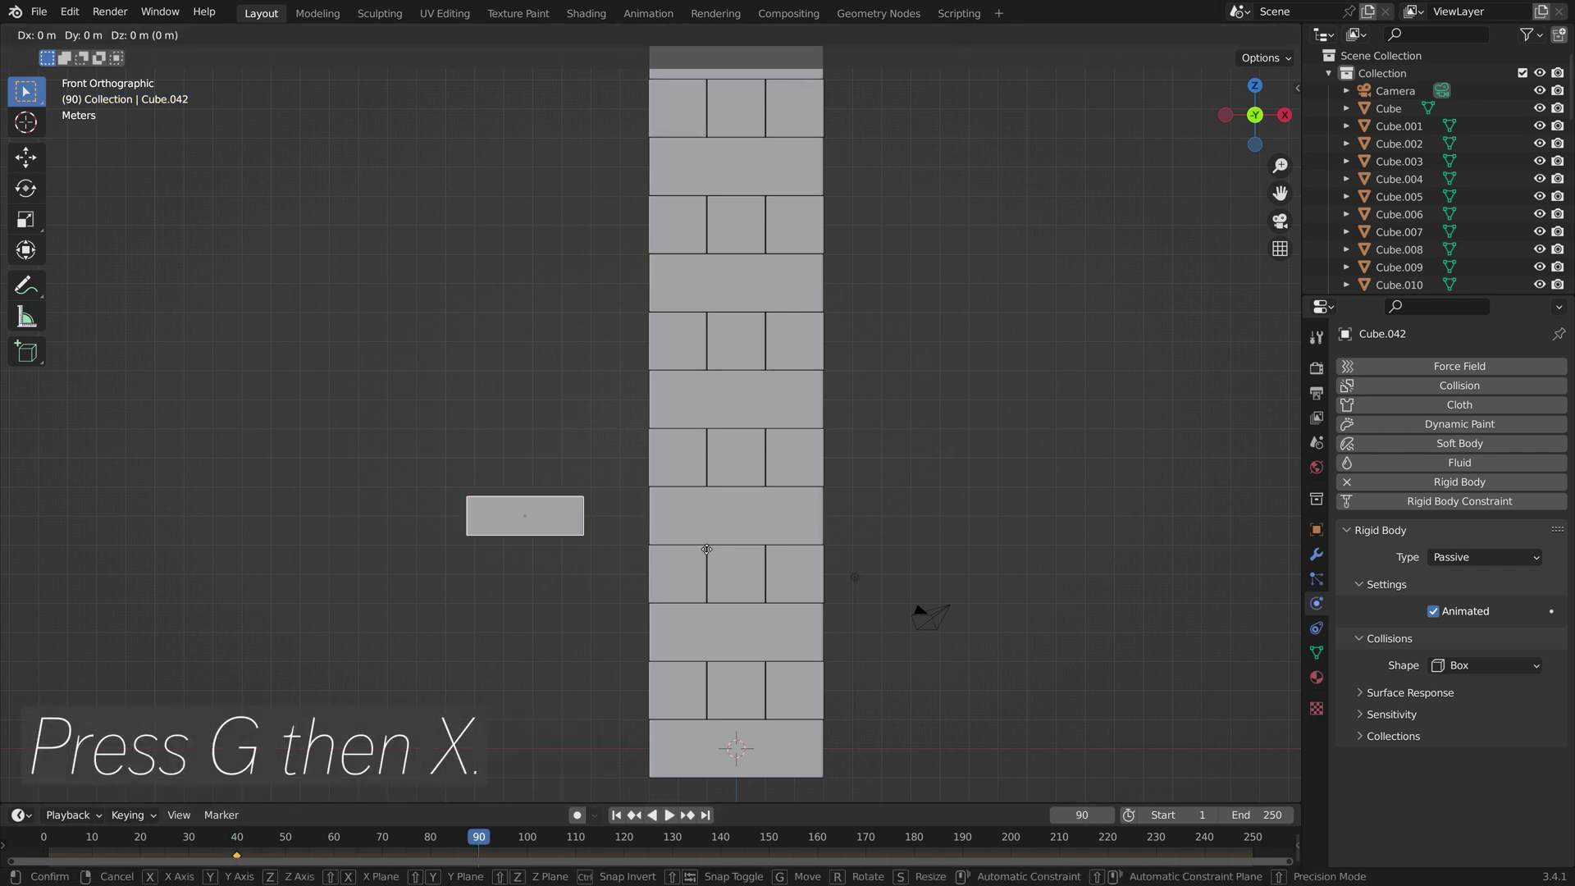
pyautogui.press('x')
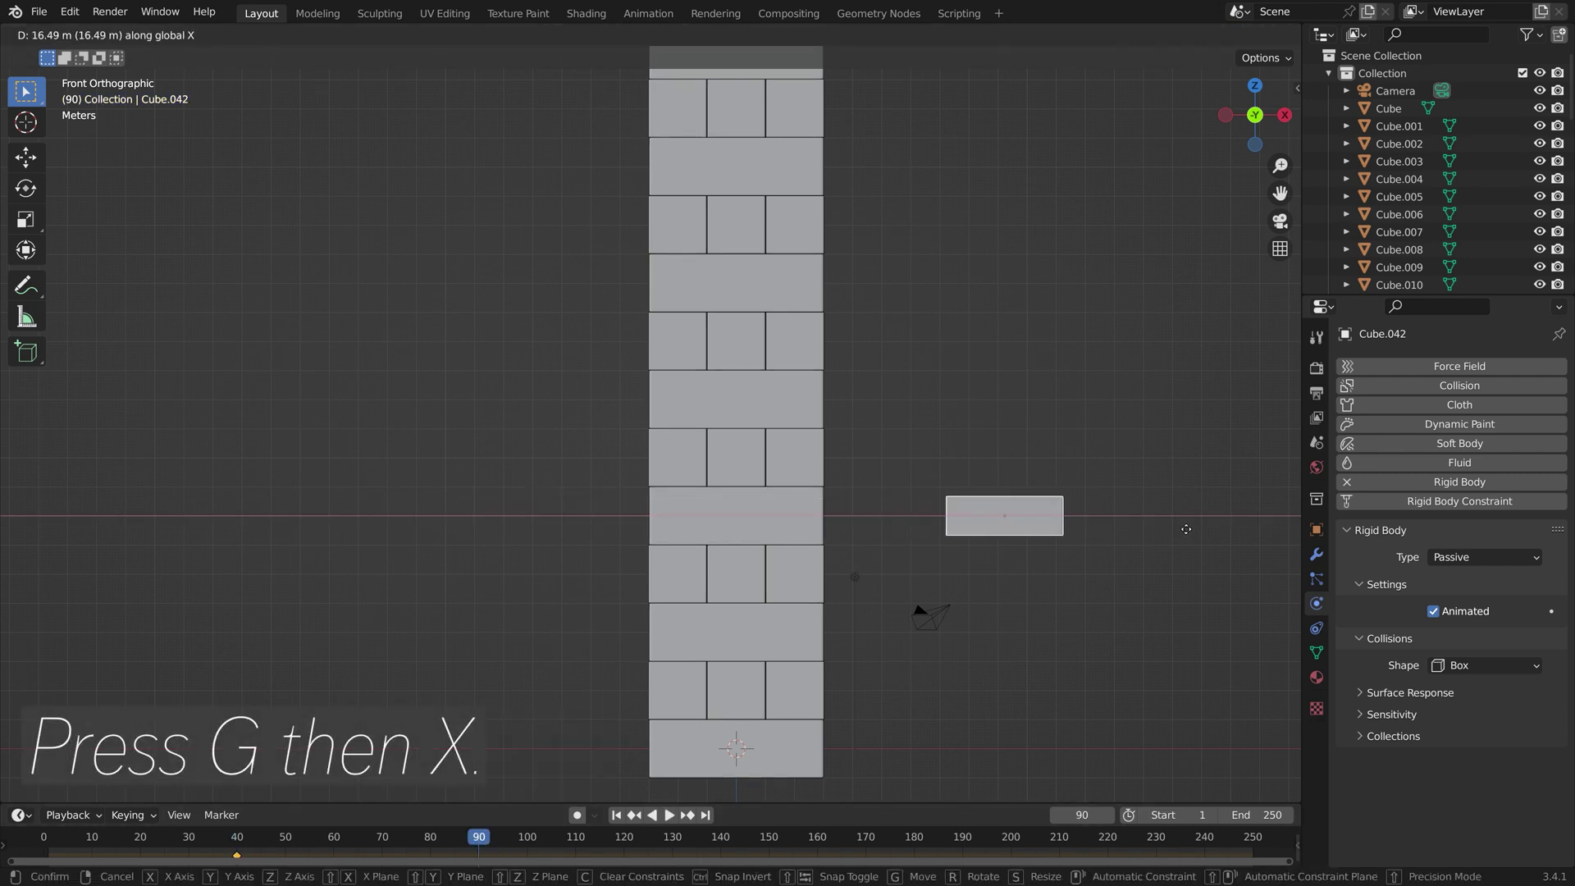
pyautogui.click(1158, 531)
pyautogui.press('i')
pyautogui.click(1156, 537)
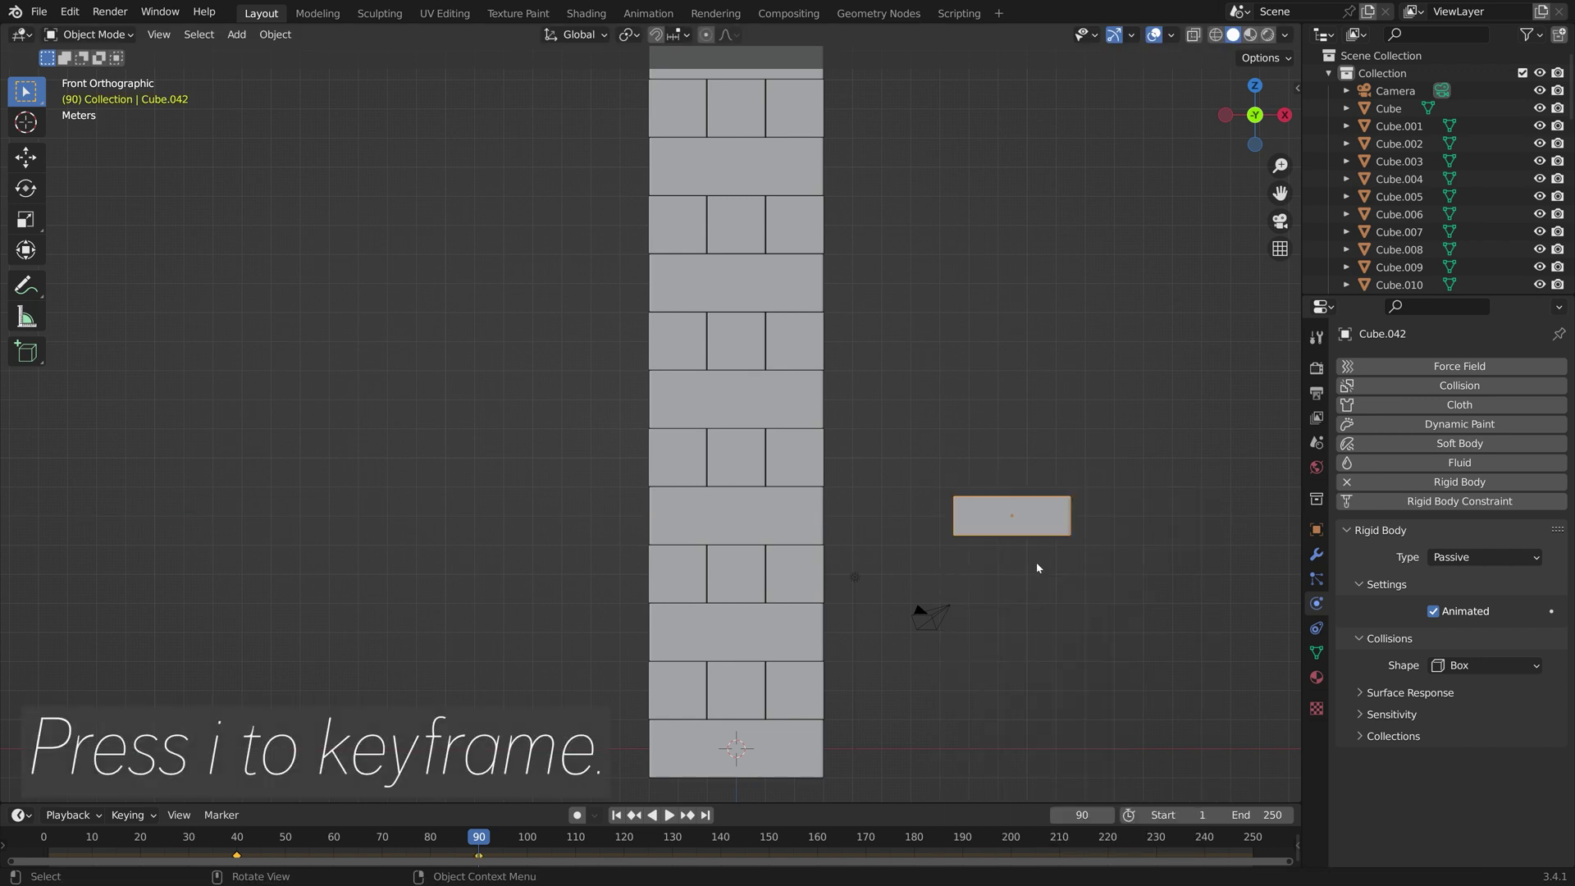
# Return to the first frame and play the animation to test the push.
pyautogui.hotkey('shift', 'Left')
pyautogui.moveTo(500, 533); pyautogui.dragTo(528, 554, button='middle')
pyautogui.press('space')
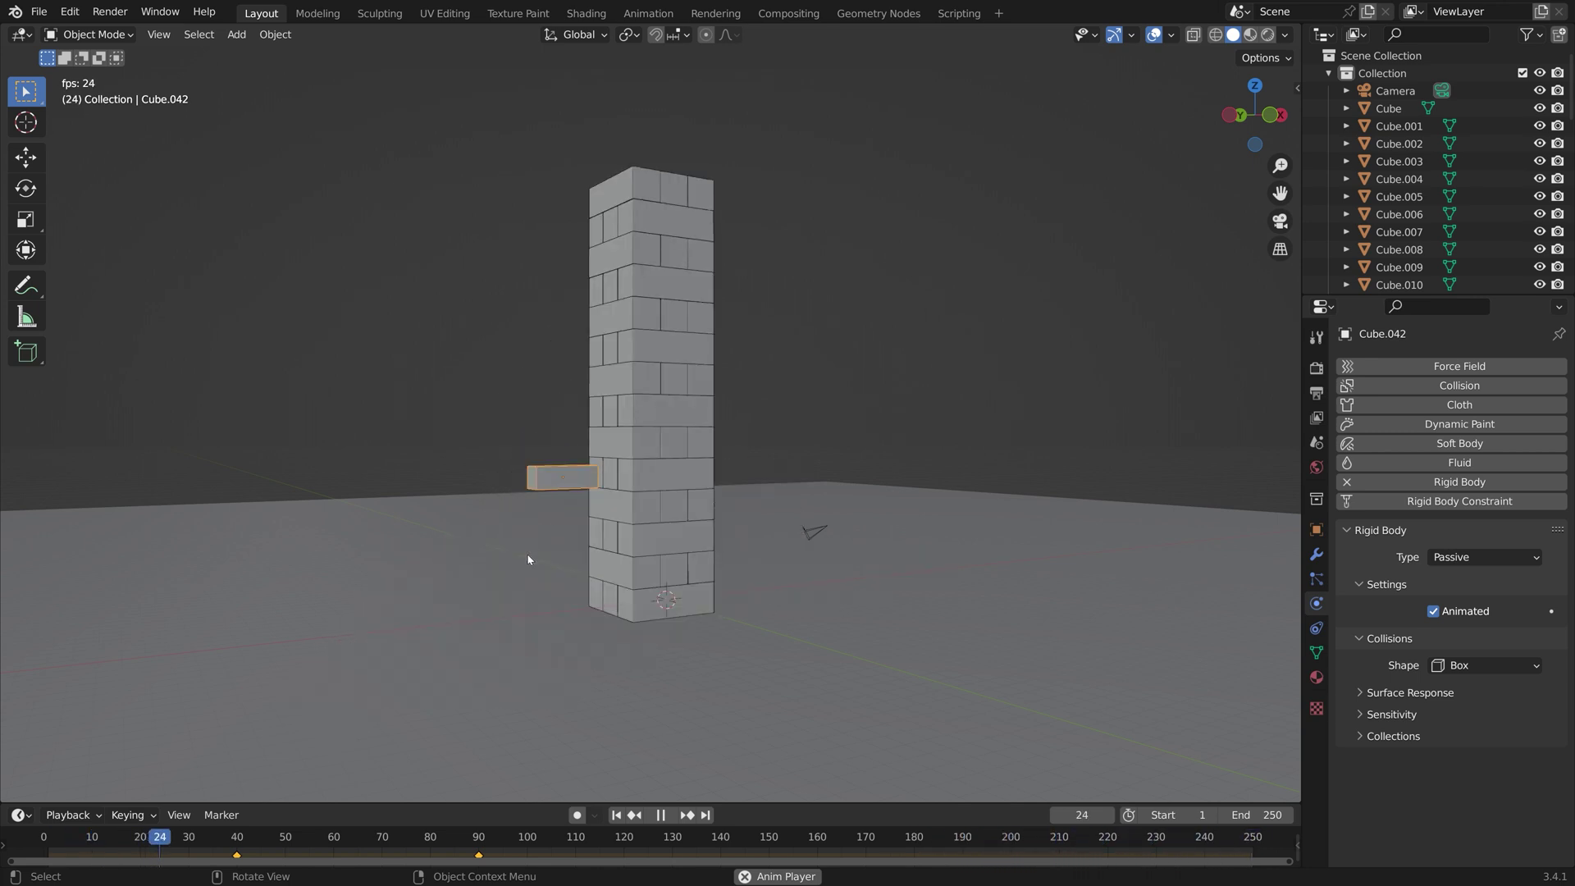
pyautogui.moveTo(524, 555); pyautogui.dragTo(666, 559, button='middle')
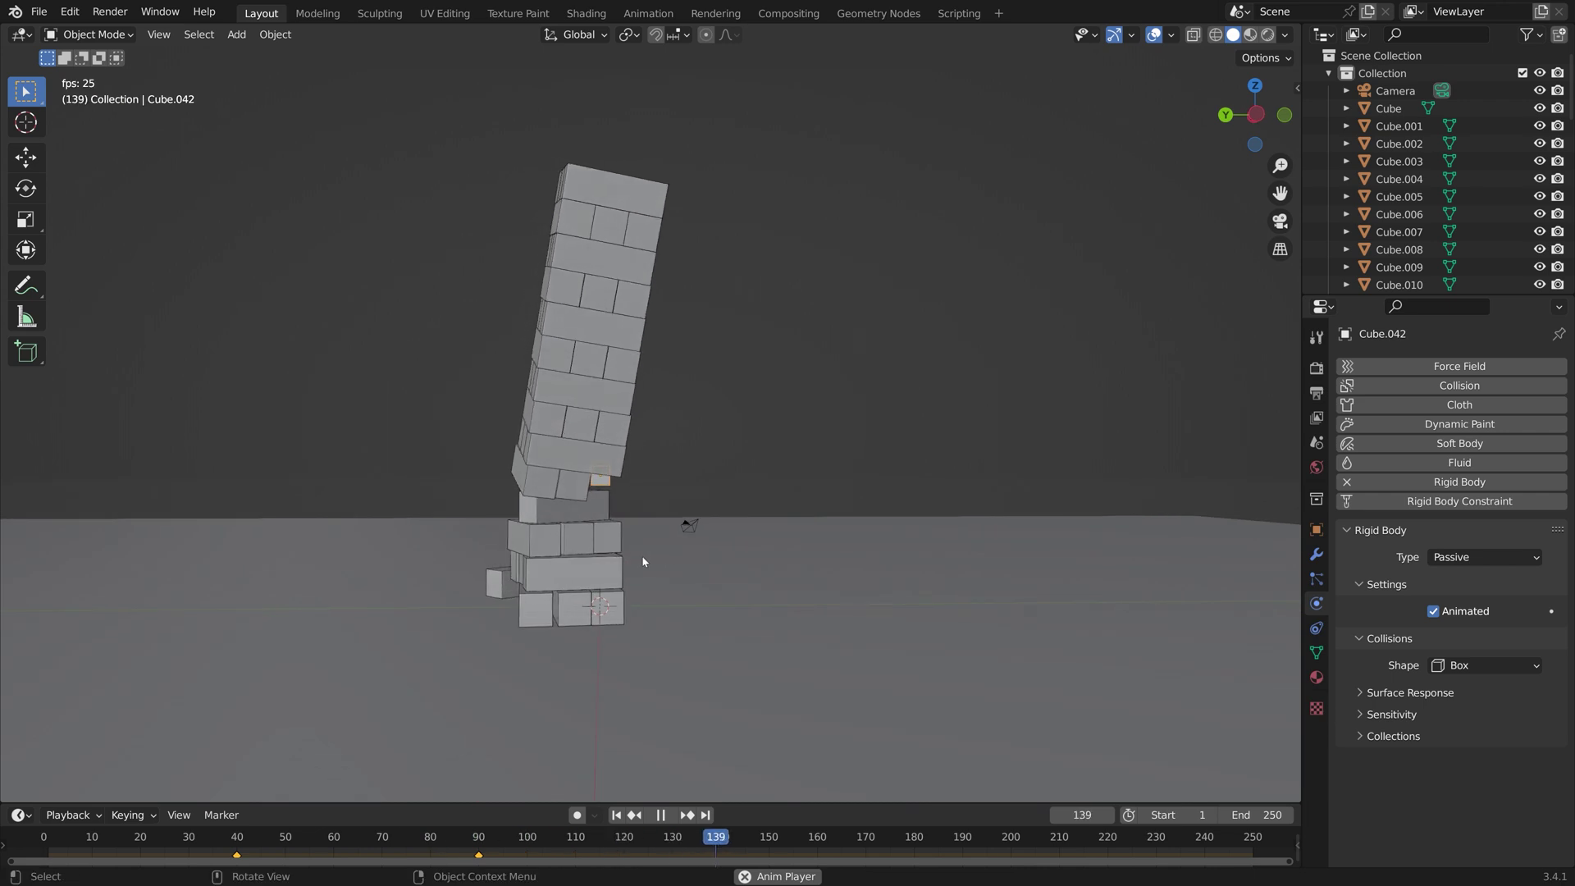
pyautogui.press('Escape')
pyautogui.moveTo(630, 556); pyautogui.dragTo(758, 547, button='middle')
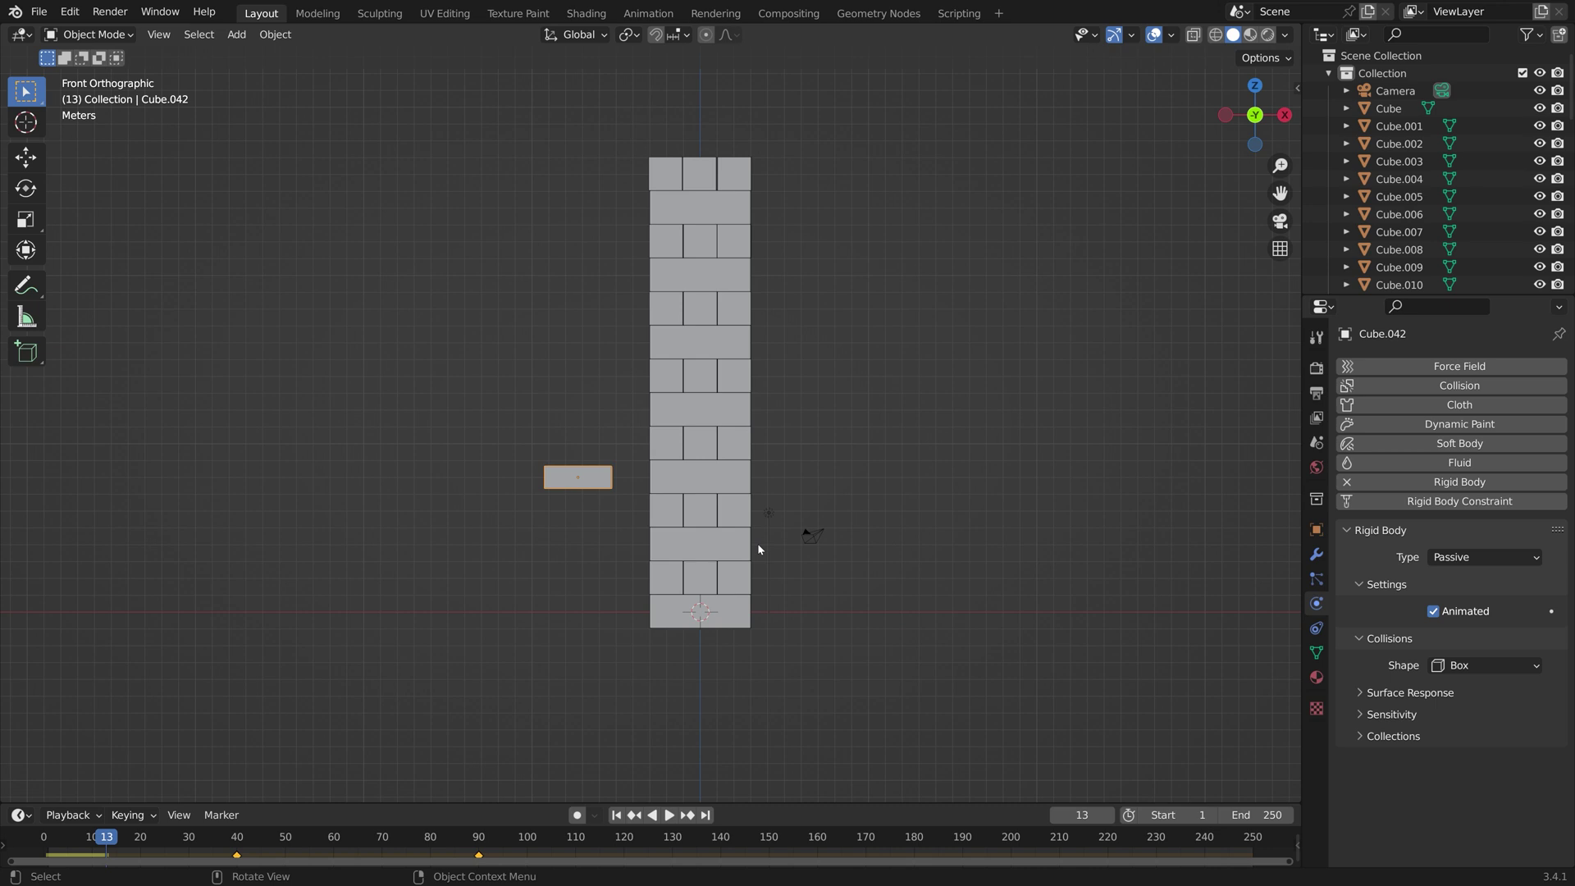
# Delete the camera and the light from the scene.
pyautogui.click(812, 536)
pyautogui.press('x')
pyautogui.click(816, 538)
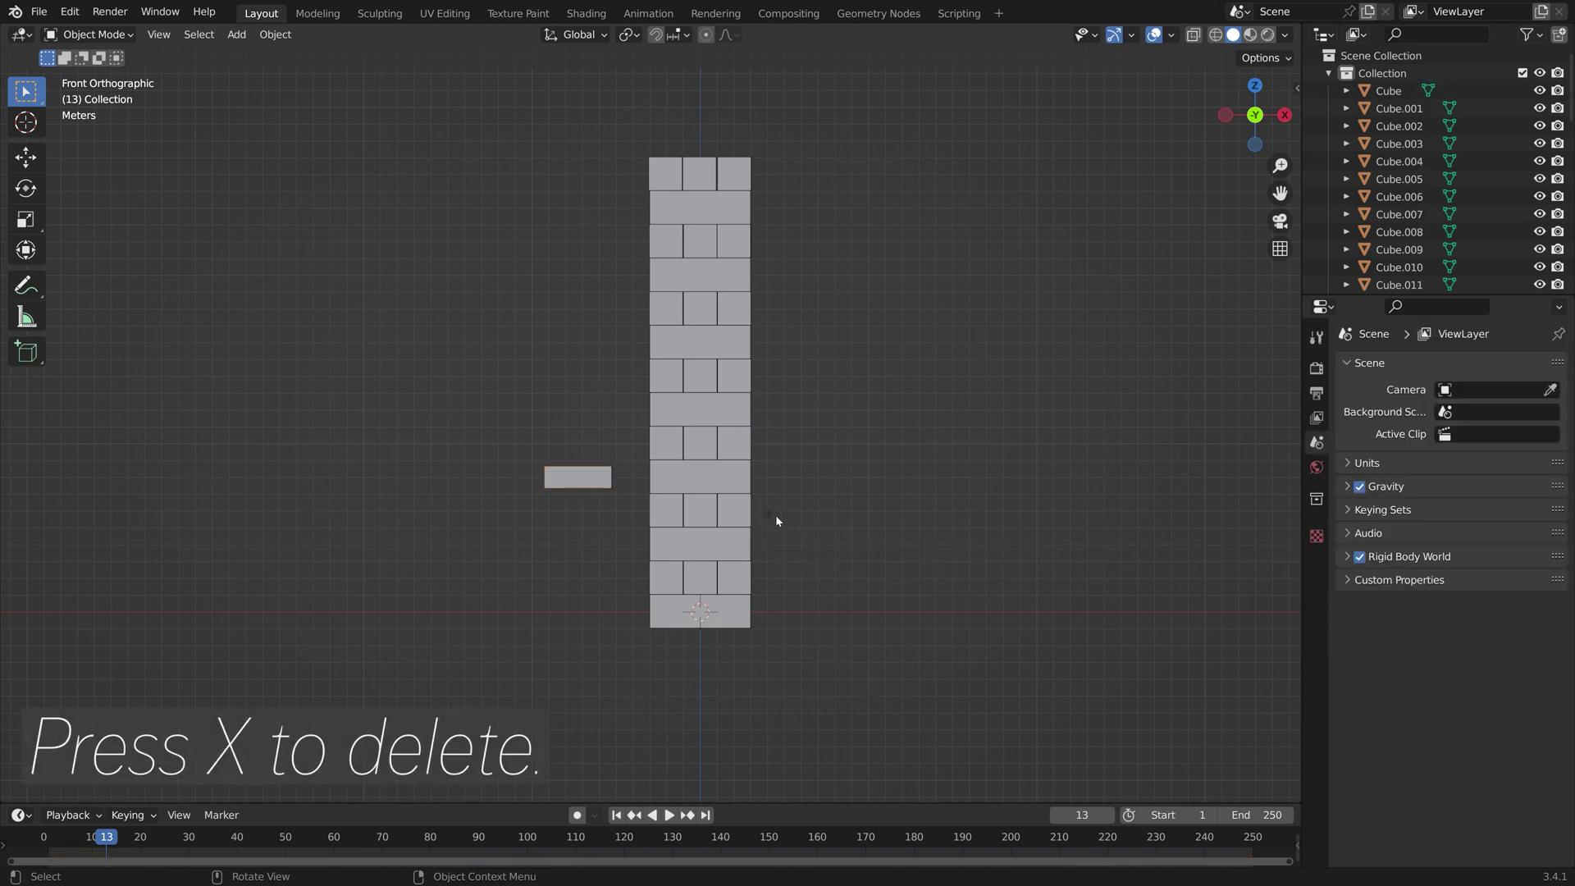
pyautogui.click(770, 514)
pyautogui.press('x')
pyautogui.click(746, 520)
# In wireframe, box-select all tower bricks, make the top brick active, and show its Surface Response settings.
pyautogui.click(1216, 36)
pyautogui.moveTo(610, 143)
pyautogui.mouseDown()
pyautogui.moveTo(812, 356)
pyautogui.moveTo(832, 611)
pyautogui.moveTo(636, 252)
pyautogui.moveTo(827, 550)
pyautogui.moveTo(837, 618)
pyautogui.mouseUp()
pyautogui.moveTo(837, 618); pyautogui.dragTo(735, 376, button='middle')
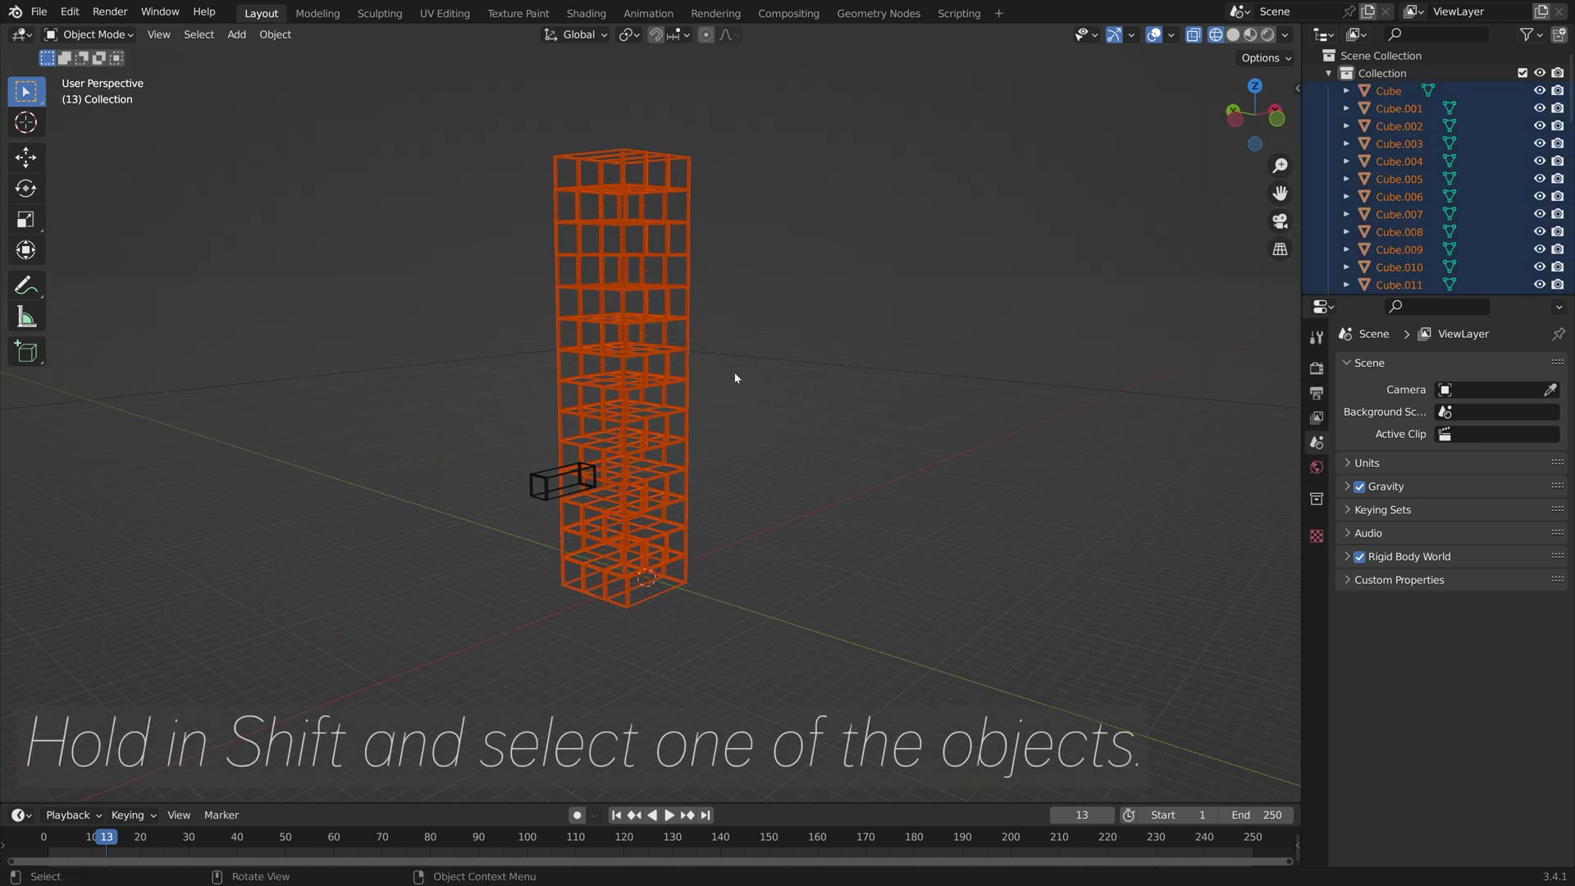
pyautogui.keyDown('shift'); pyautogui.click(628, 156); pyautogui.keyUp('shift')
pyautogui.scroll(-1, 1378, 663)
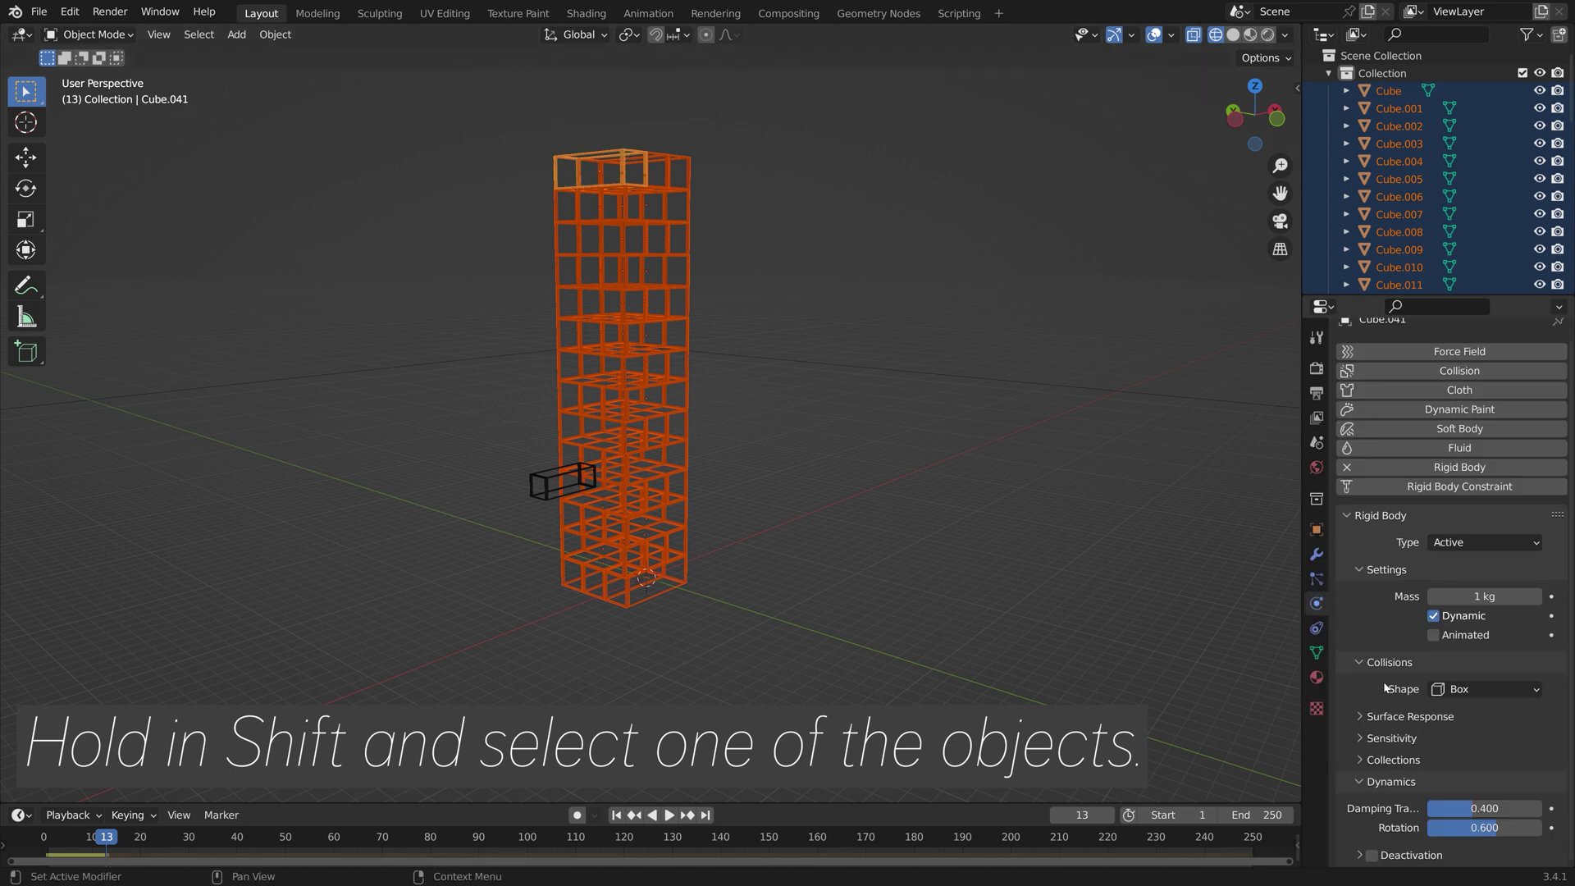
pyautogui.click(1362, 719)
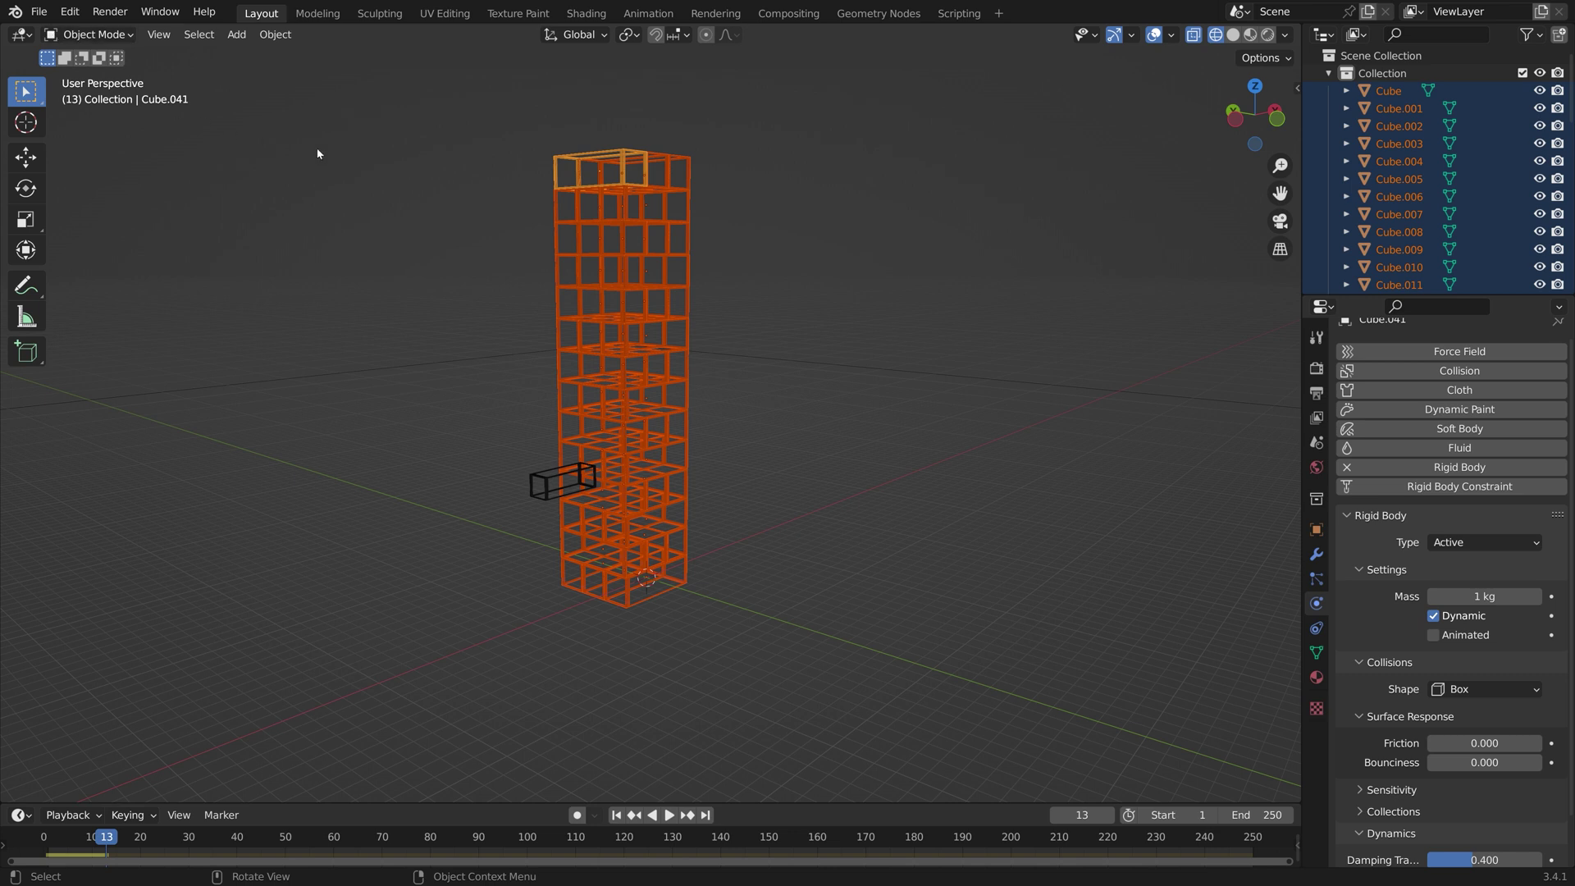
pyautogui.moveTo(726, 228); pyautogui.dragTo(902, 211, button='middle')
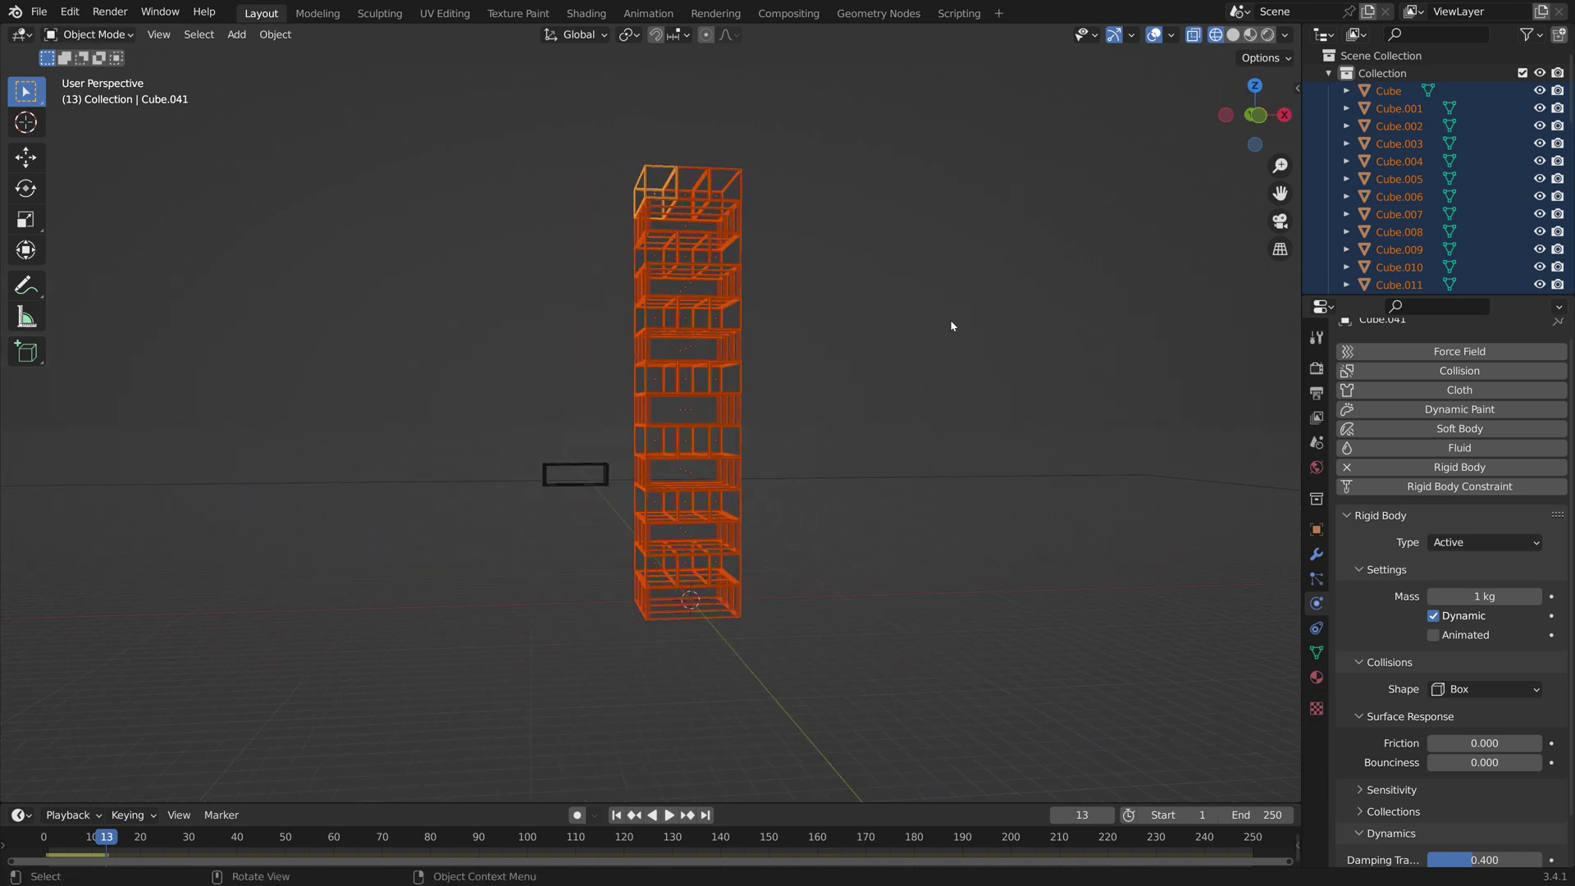
# Copy the top brick's rigid body settings to every selected brick with Copy from Active.
pyautogui.click(273, 39)
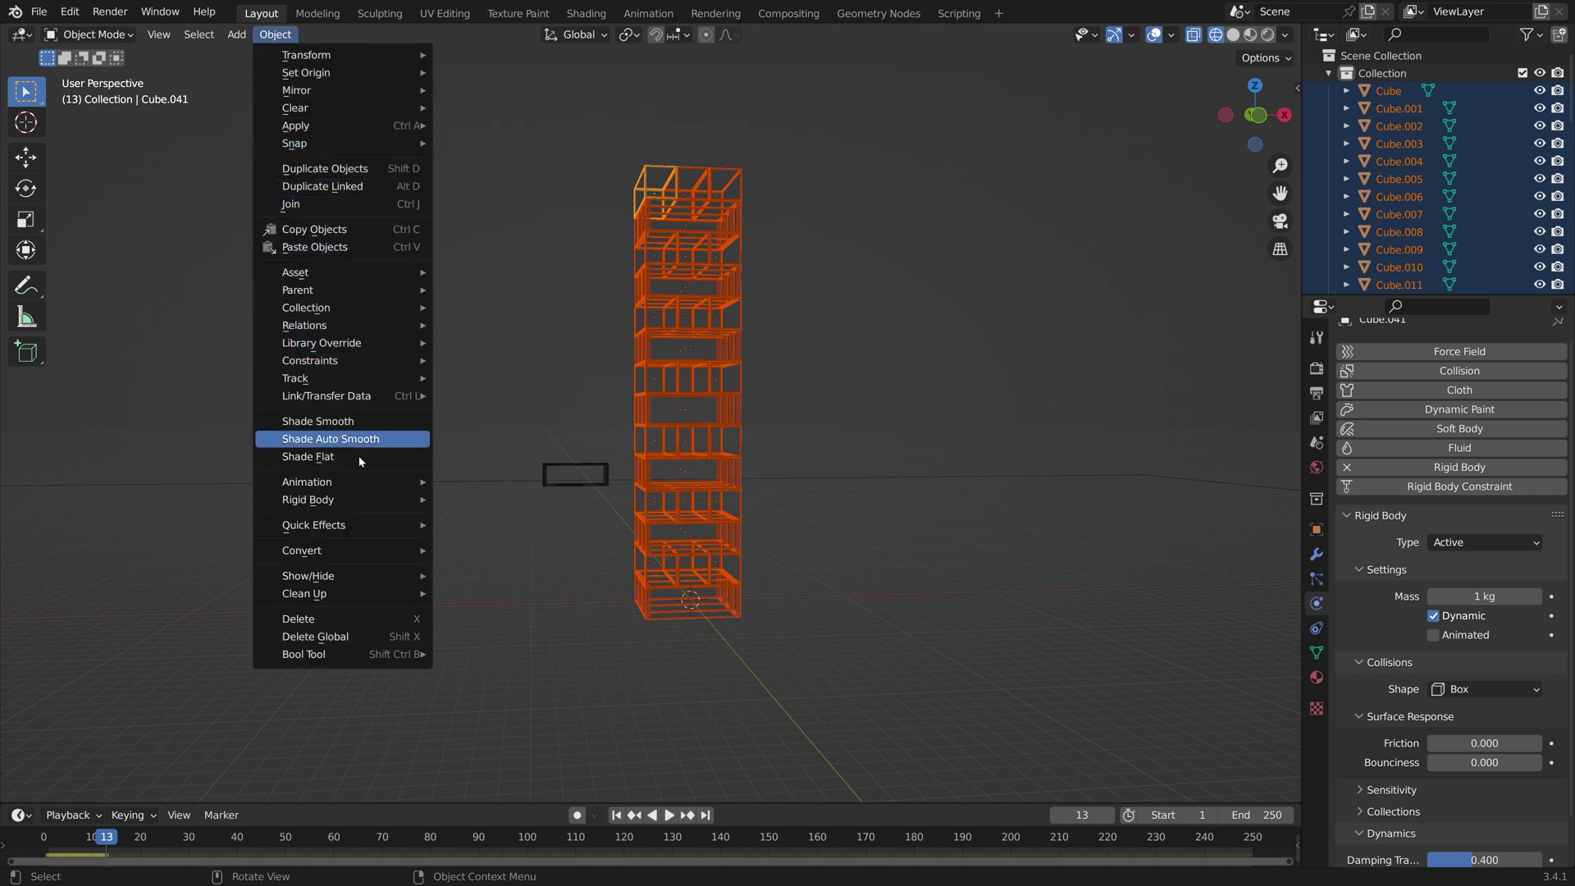
pyautogui.moveTo(374, 502)
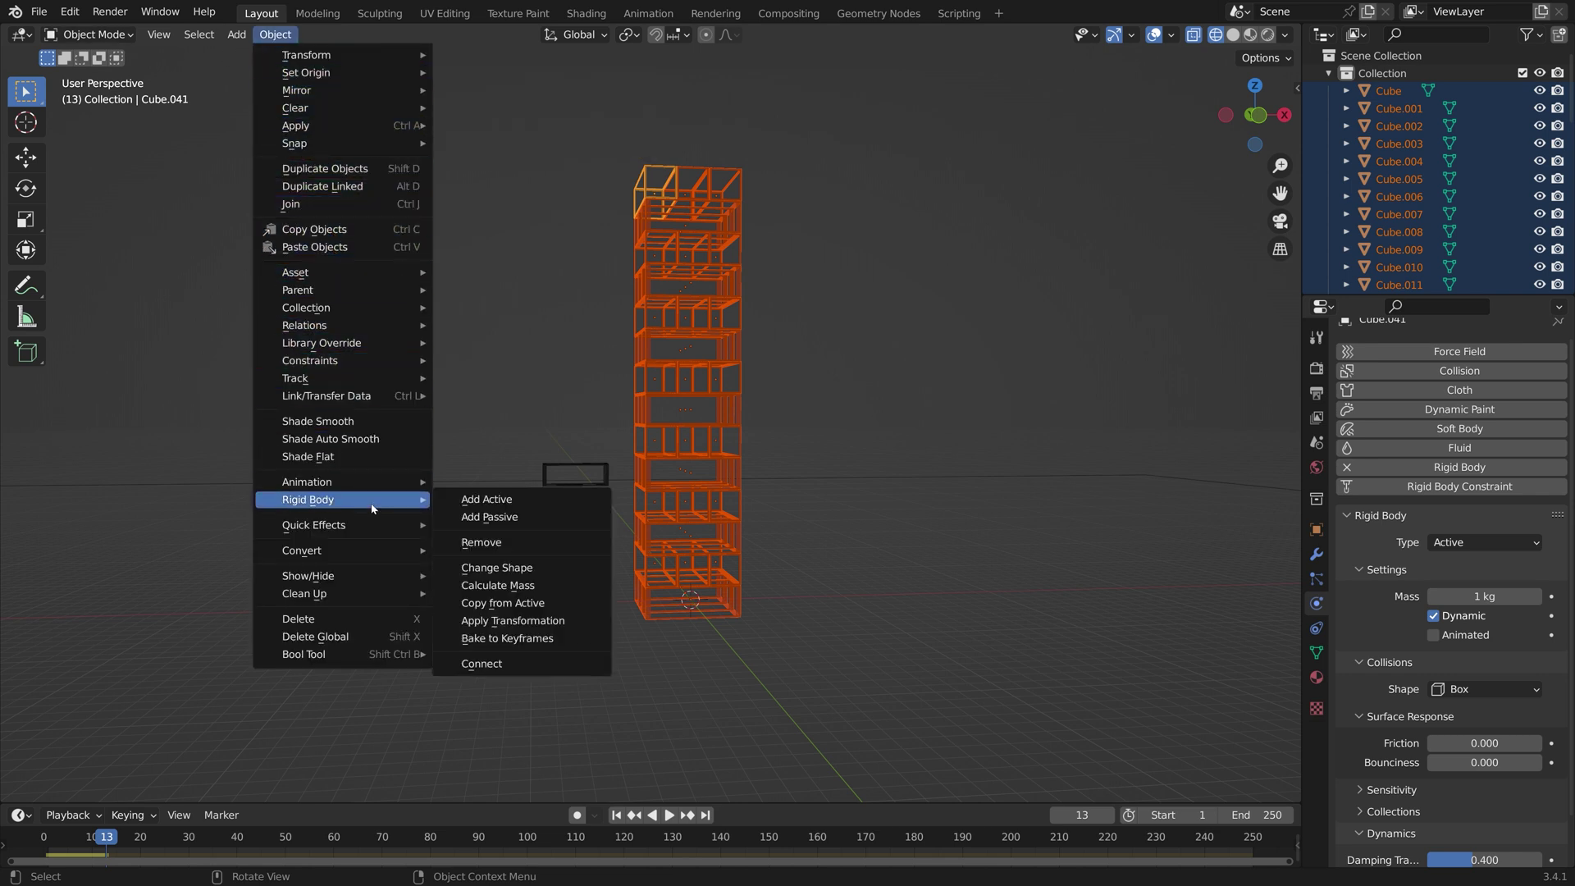
pyautogui.click(553, 606)
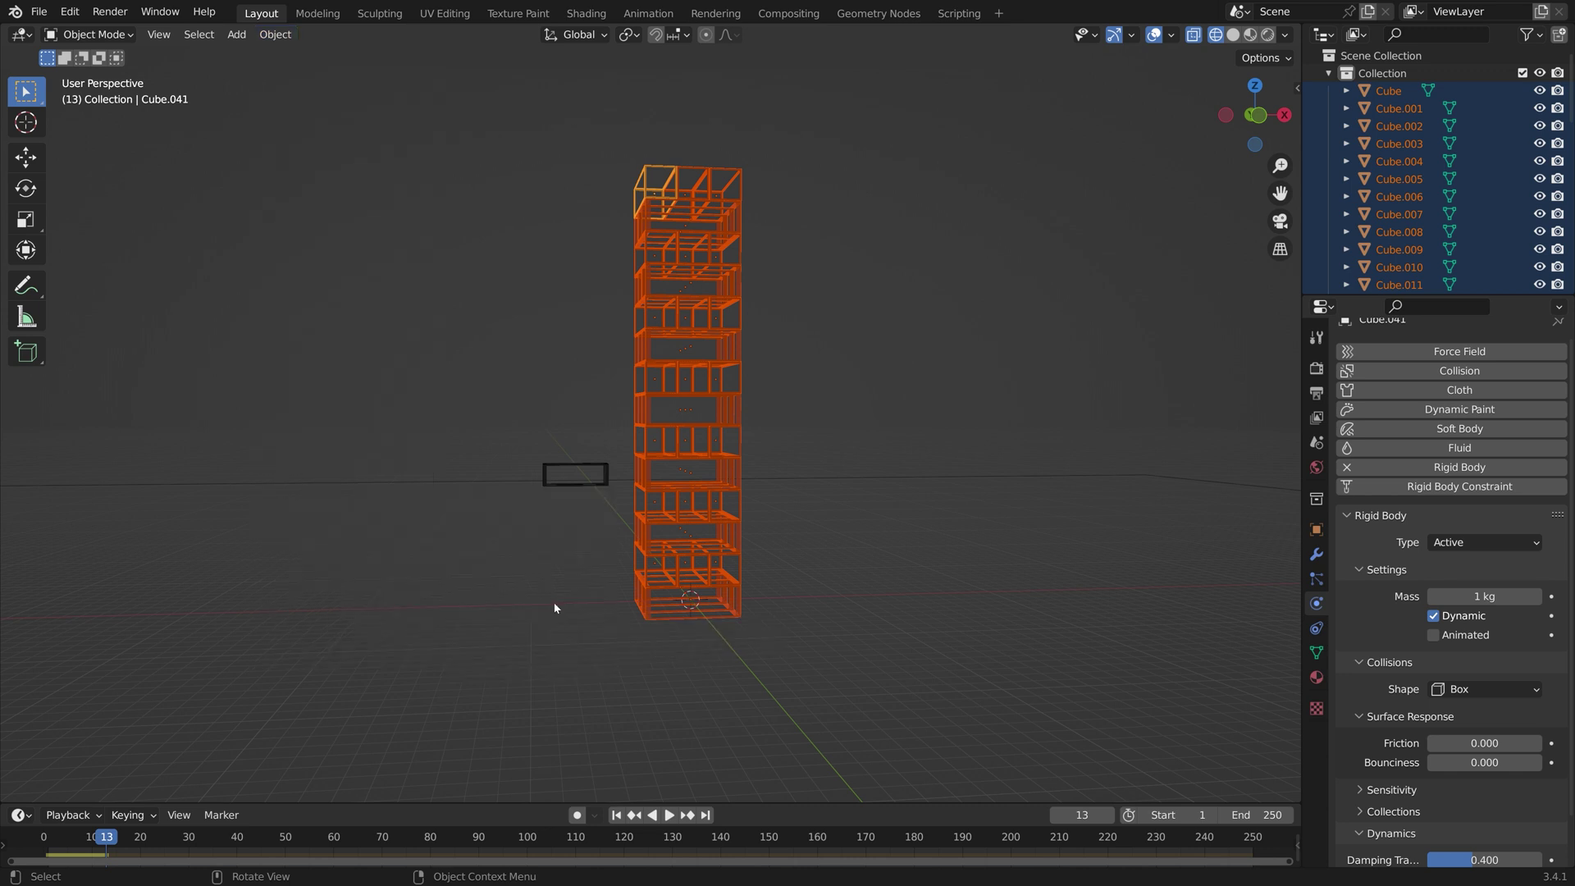
pyautogui.click(698, 279)
pyautogui.click(632, 288)
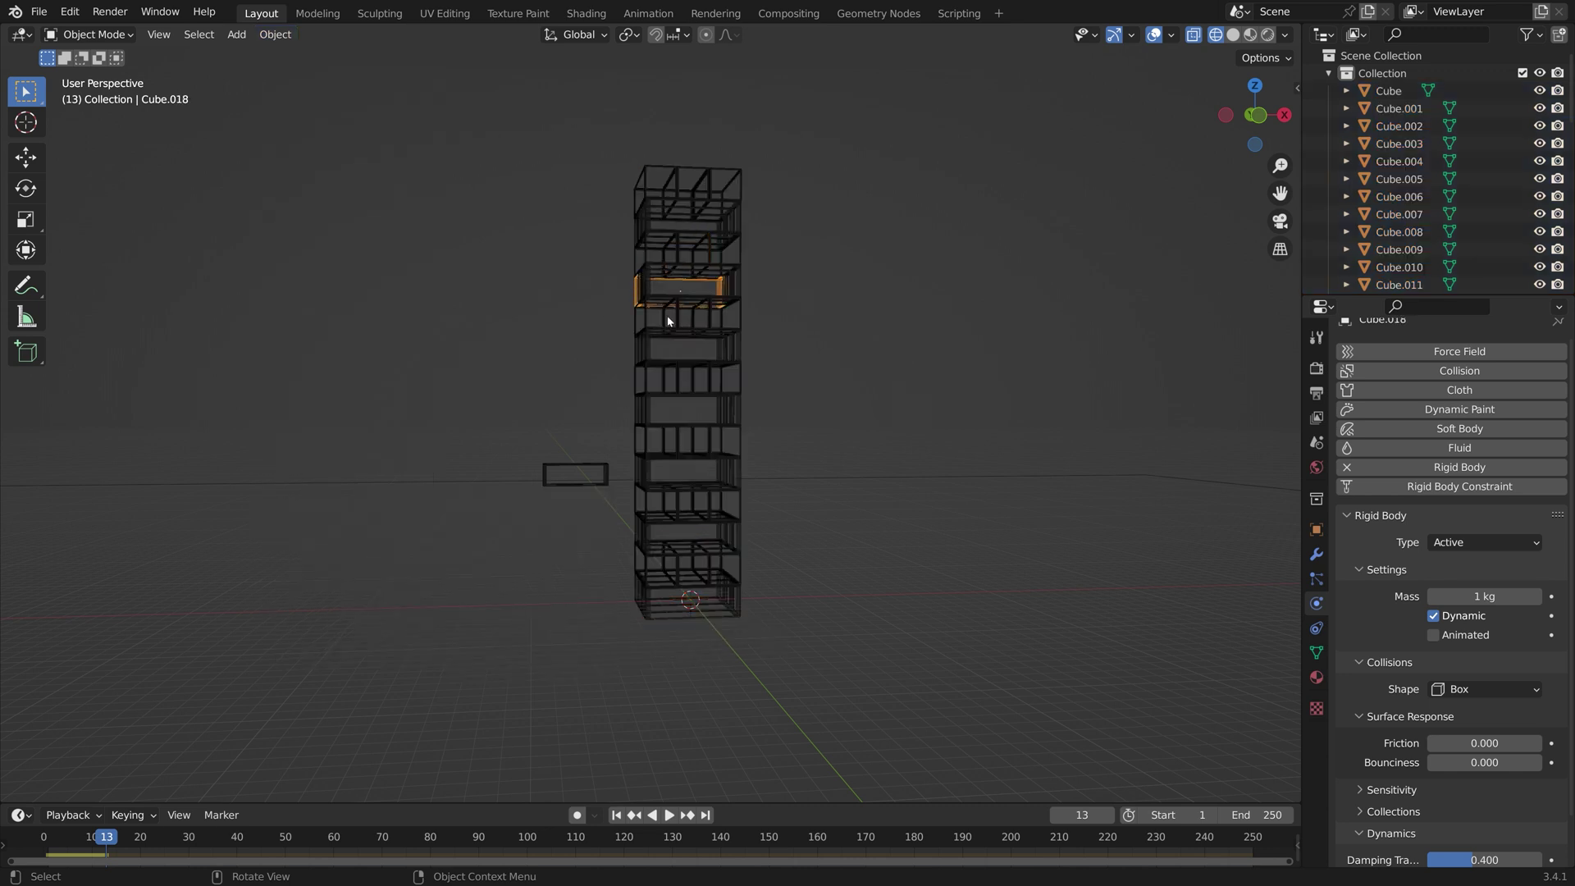
pyautogui.moveTo(659, 317); pyautogui.dragTo(727, 323, button='middle')
# Rewind to the start frame and play the simulation to test the collapse.
pyautogui.hotkey('shift', 'Left')
pyautogui.press('Left')
pyautogui.press('space')
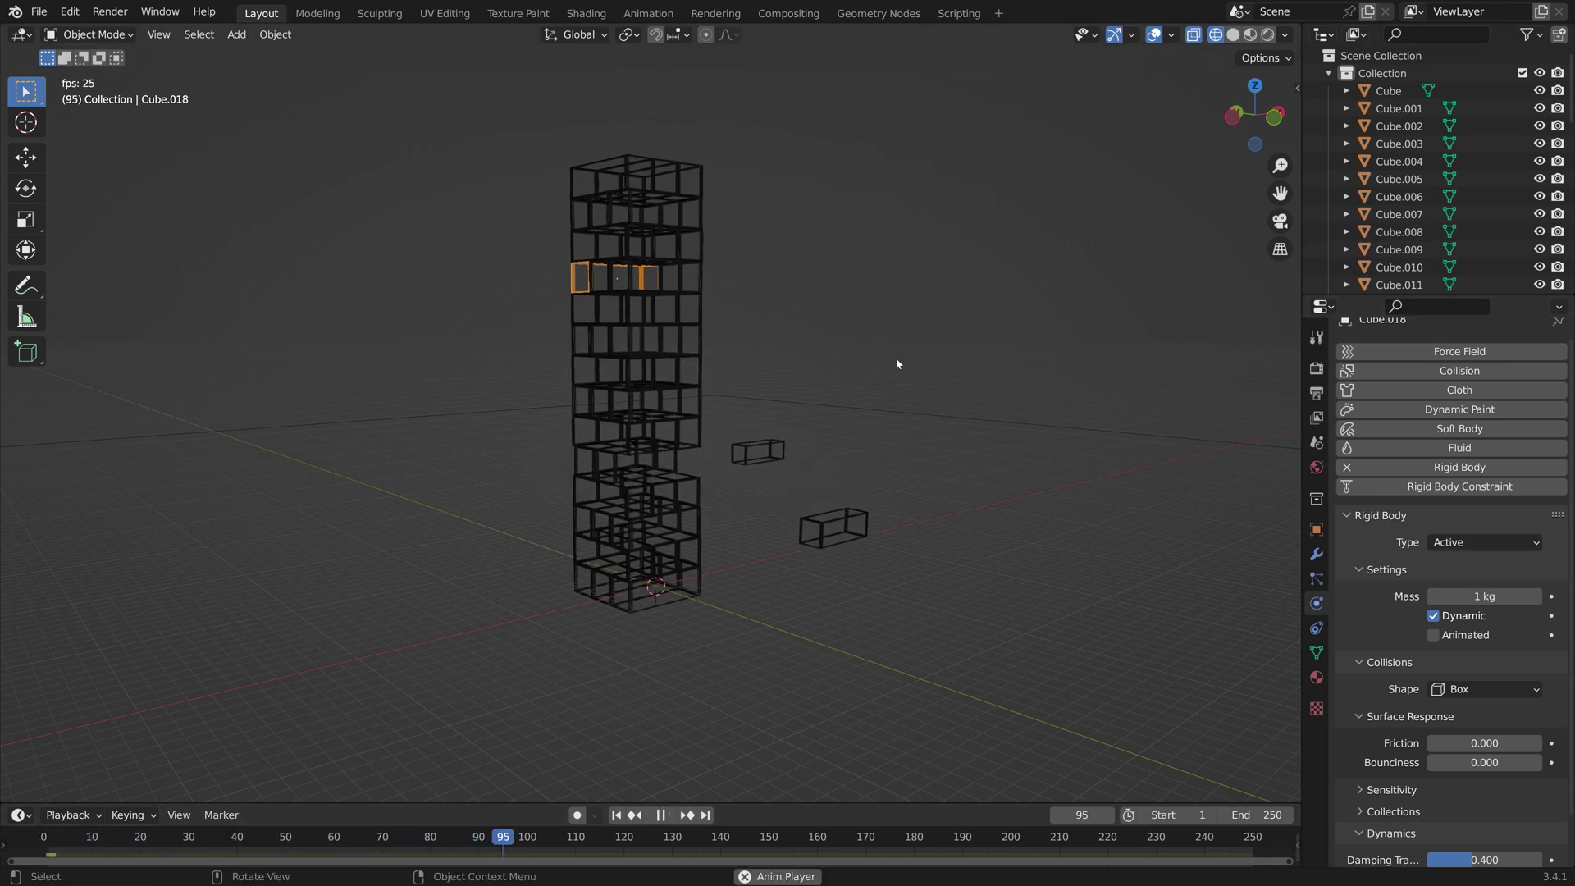
pyautogui.press('space')
pyautogui.moveTo(897, 360); pyautogui.dragTo(1066, 136, button='middle')
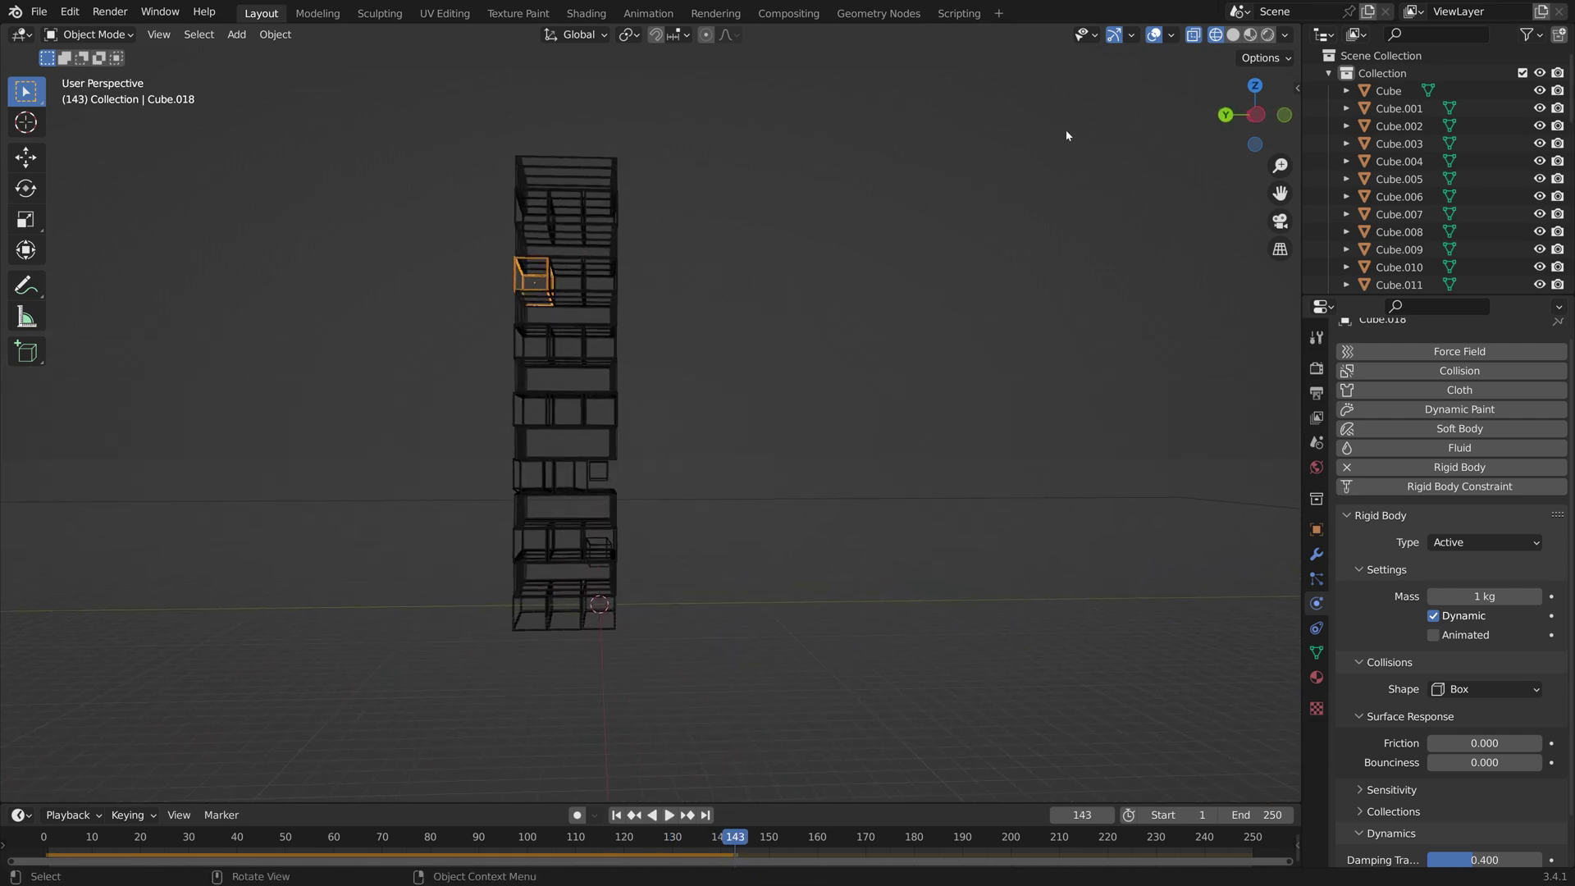
# Return to solid shading and save the file as tut5.blend.
pyautogui.click(1234, 36)
pyautogui.moveTo(898, 259)
pyautogui.mouseDown(button='middle')
pyautogui.moveTo(759, 292)
pyautogui.moveTo(588, 264)
pyautogui.moveTo(731, 267)
pyautogui.moveTo(885, 244)
pyautogui.mouseUp(button='middle')
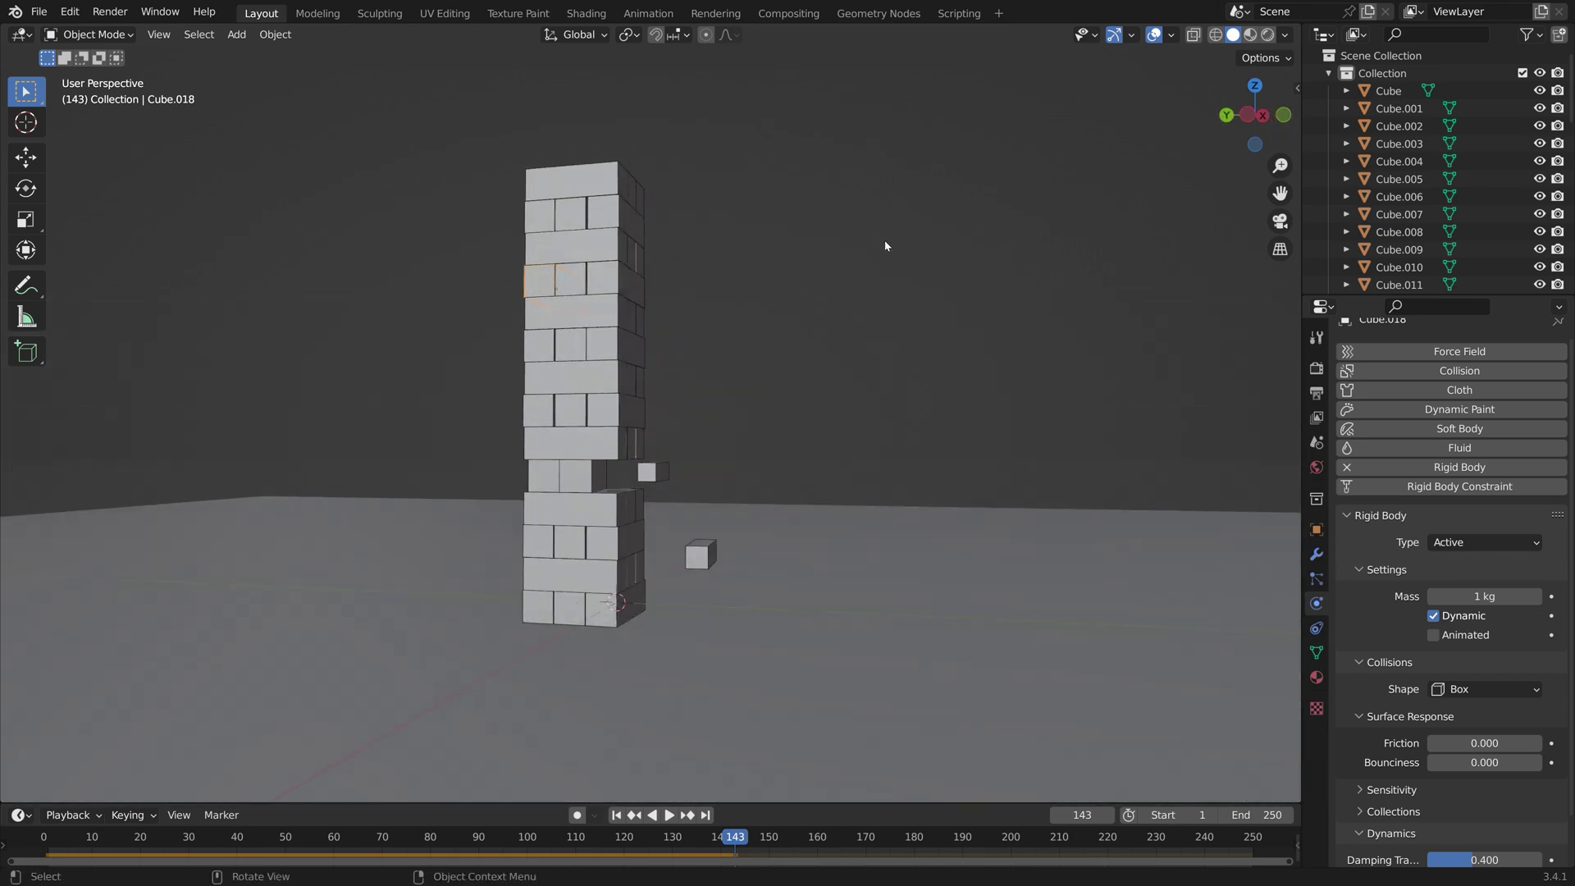
pyautogui.hotkey('ctrl', 'shift', 's')
pyautogui.press('KP_Add')
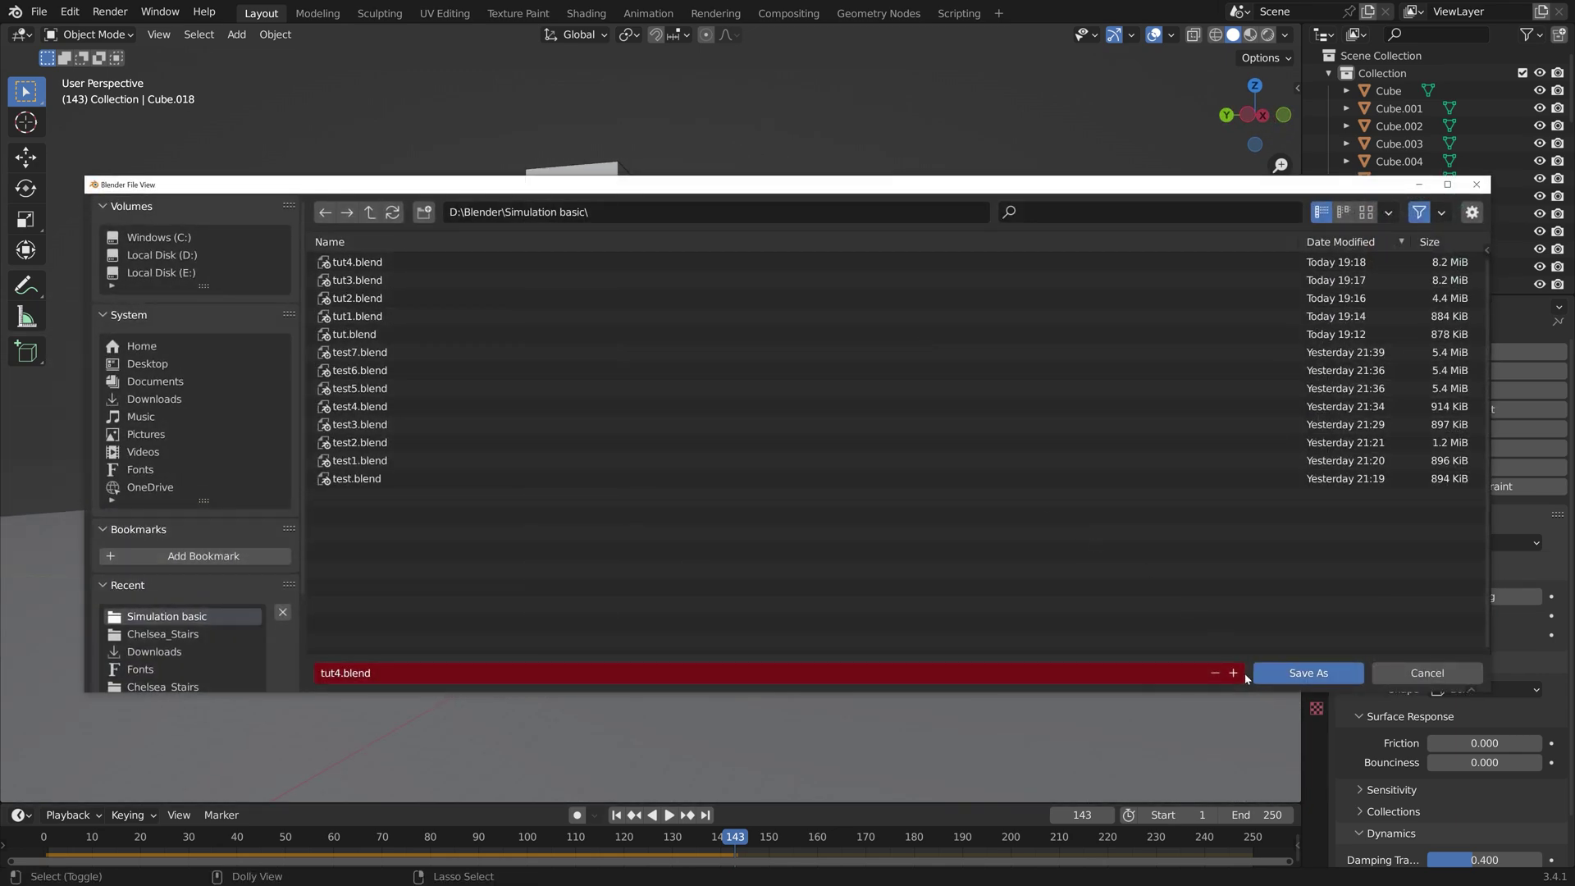
pyautogui.click(1243, 673)
# Replay the simulation from frame 1, then stop it and return to frame 1.
pyautogui.hotkey('shift', 'Left')
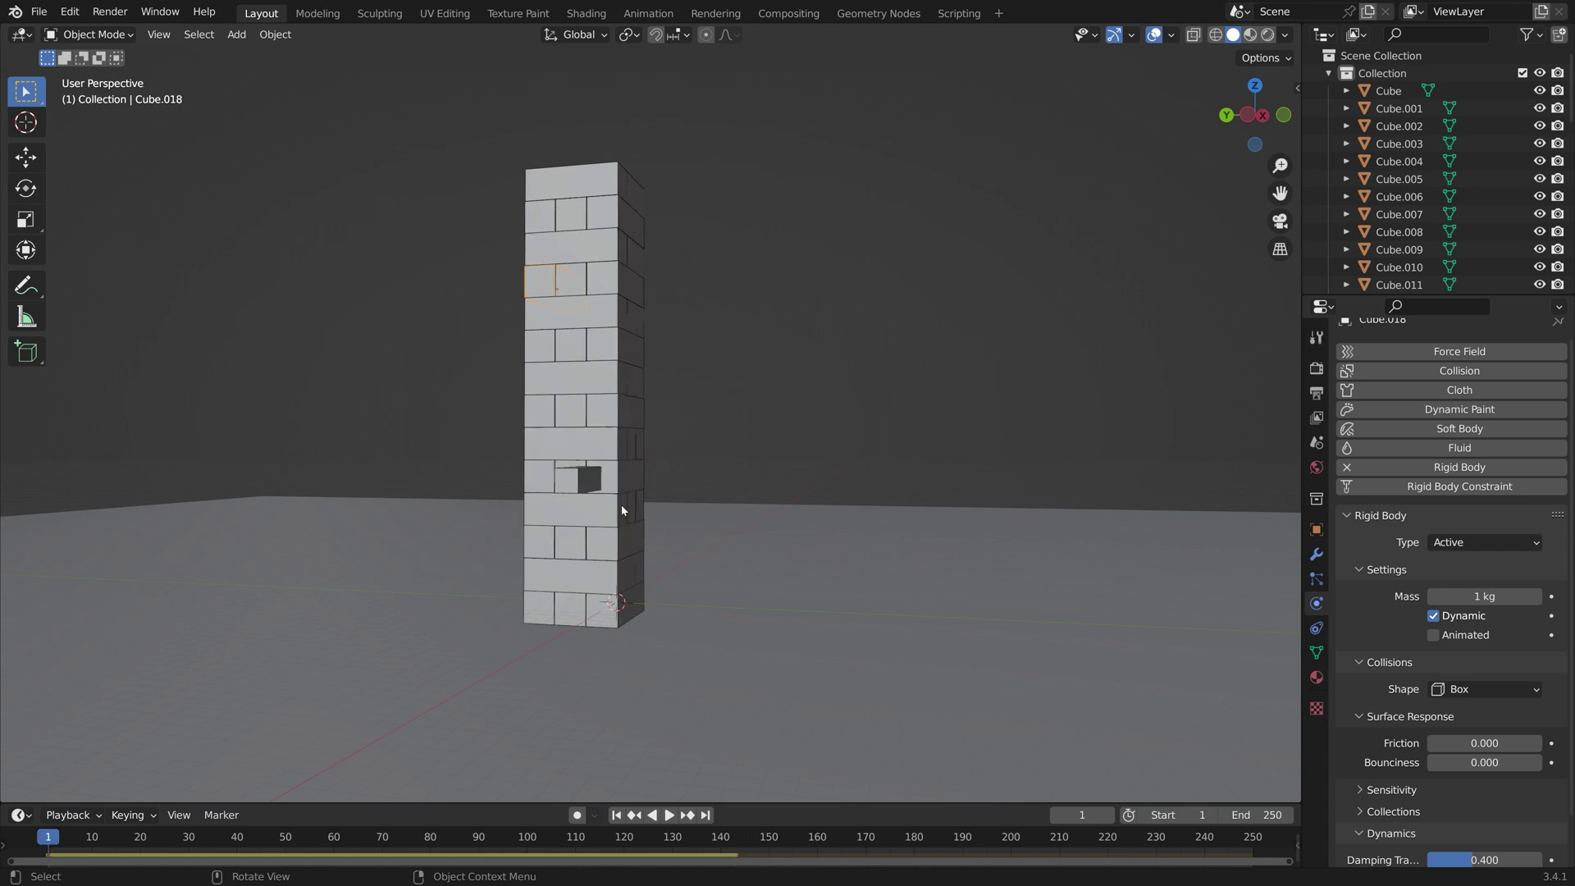
pyautogui.press('space')
pyautogui.scroll(3, 547, 545)
pyautogui.moveTo(546, 545); pyautogui.dragTo(657, 540, button='middle')
pyautogui.scroll(-3, 517, 543)
pyautogui.scroll(4, 657, 540)
pyautogui.press('space')
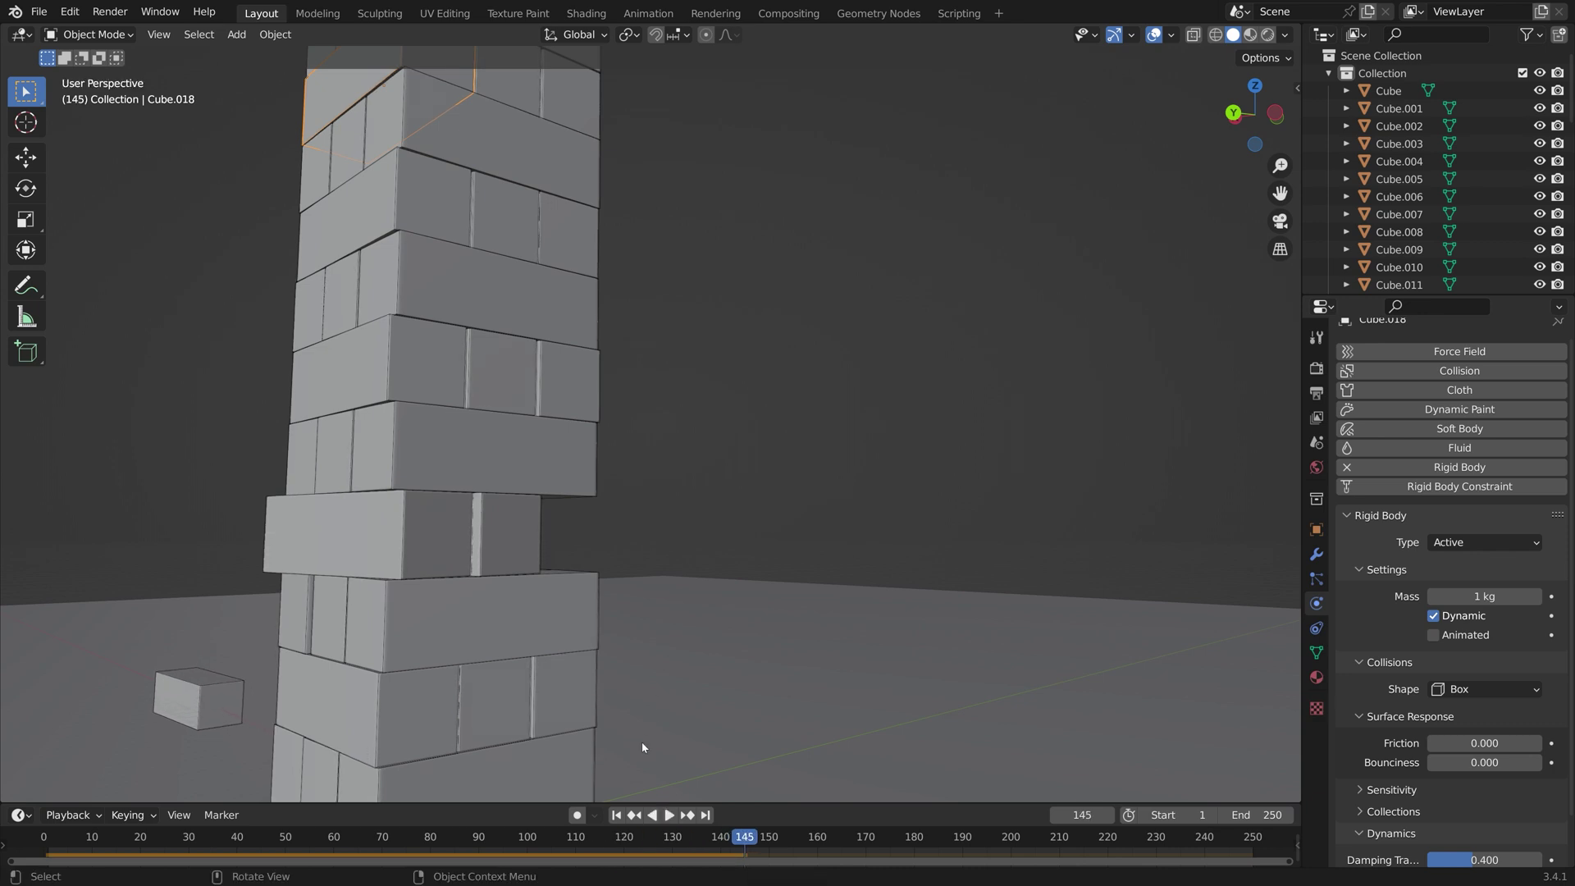
pyautogui.click(616, 815)
pyautogui.scroll(-3, 594, 598)
pyautogui.moveTo(594, 598); pyautogui.dragTo(713, 589, button='middle')
# In wireframe, select all tower bricks, make a top brick active, and set its friction to 0.05.
pyautogui.click(1215, 36)
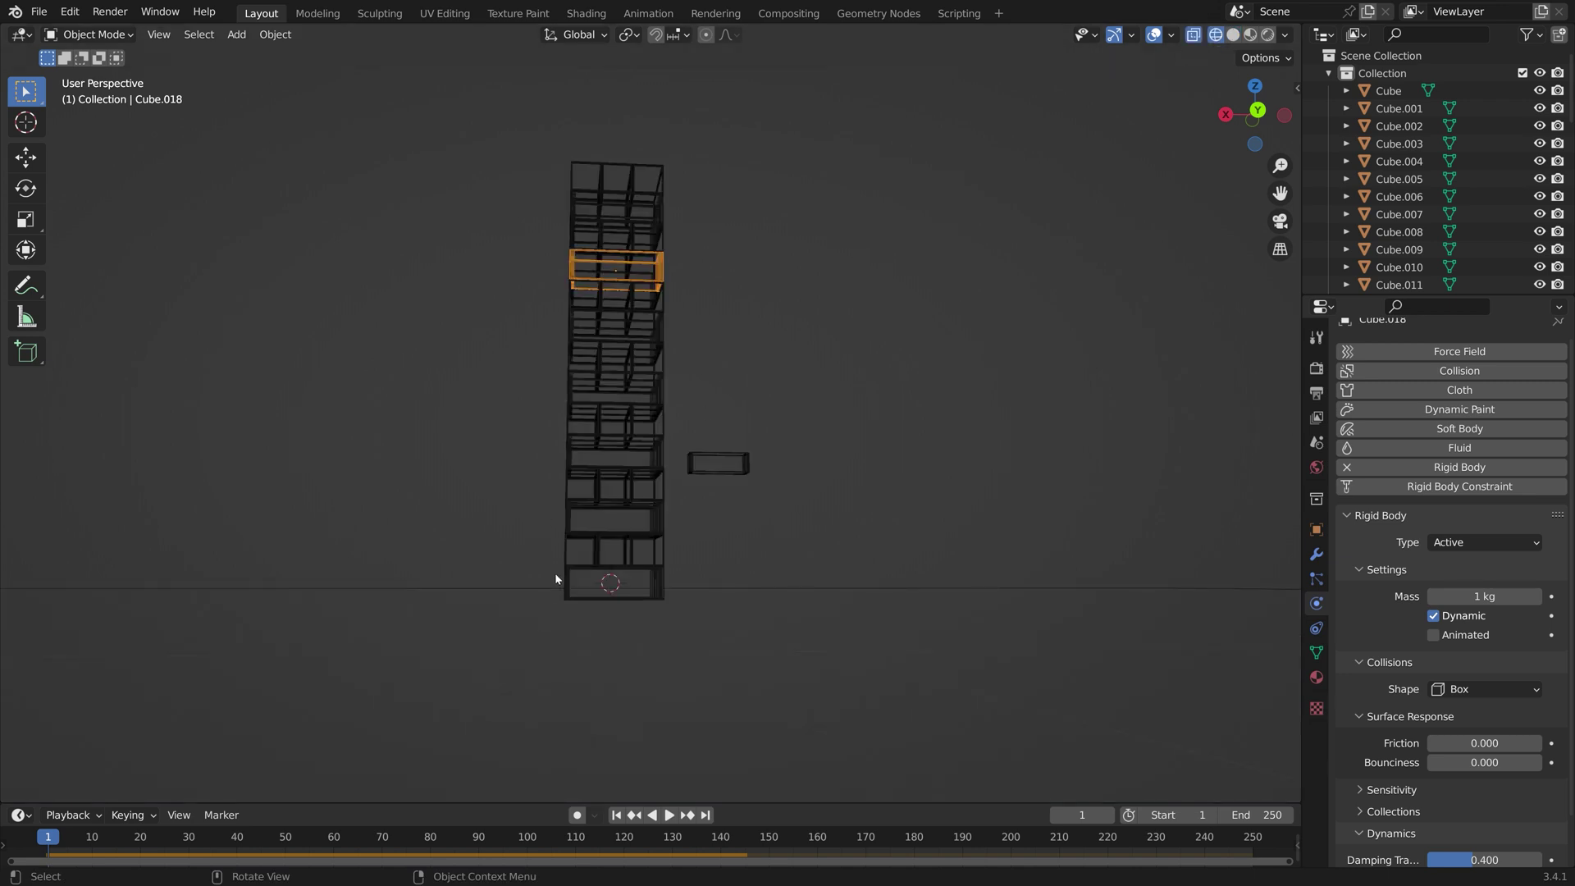
pyautogui.moveTo(555, 572); pyautogui.dragTo(667, 157)
pyautogui.keyDown('shift'); pyautogui.click(644, 213); pyautogui.keyUp('shift')
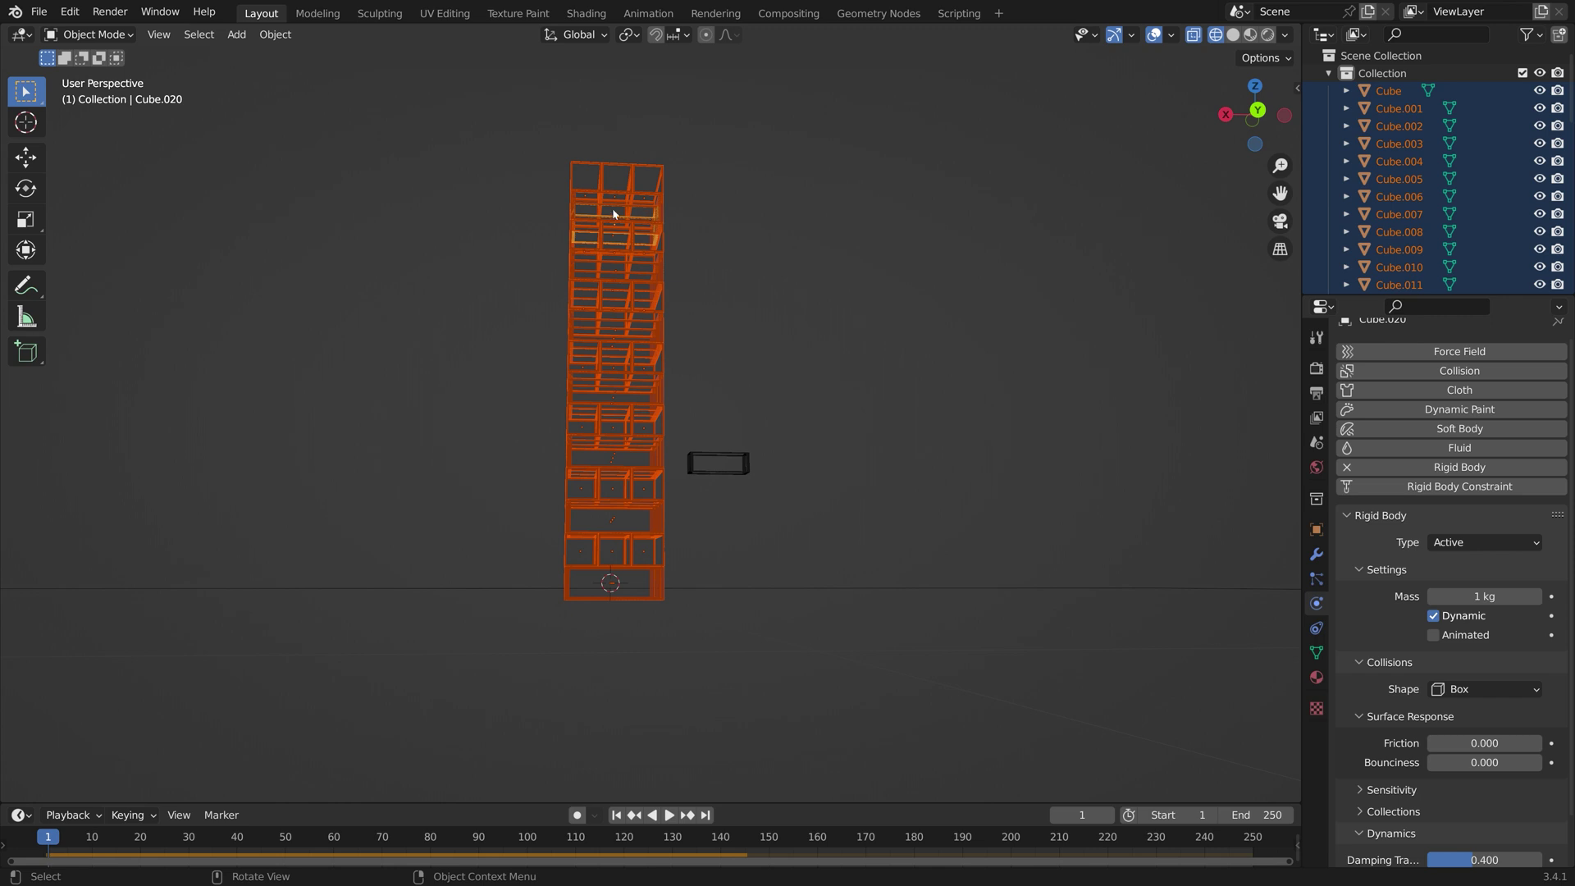
pyautogui.click(1485, 743)
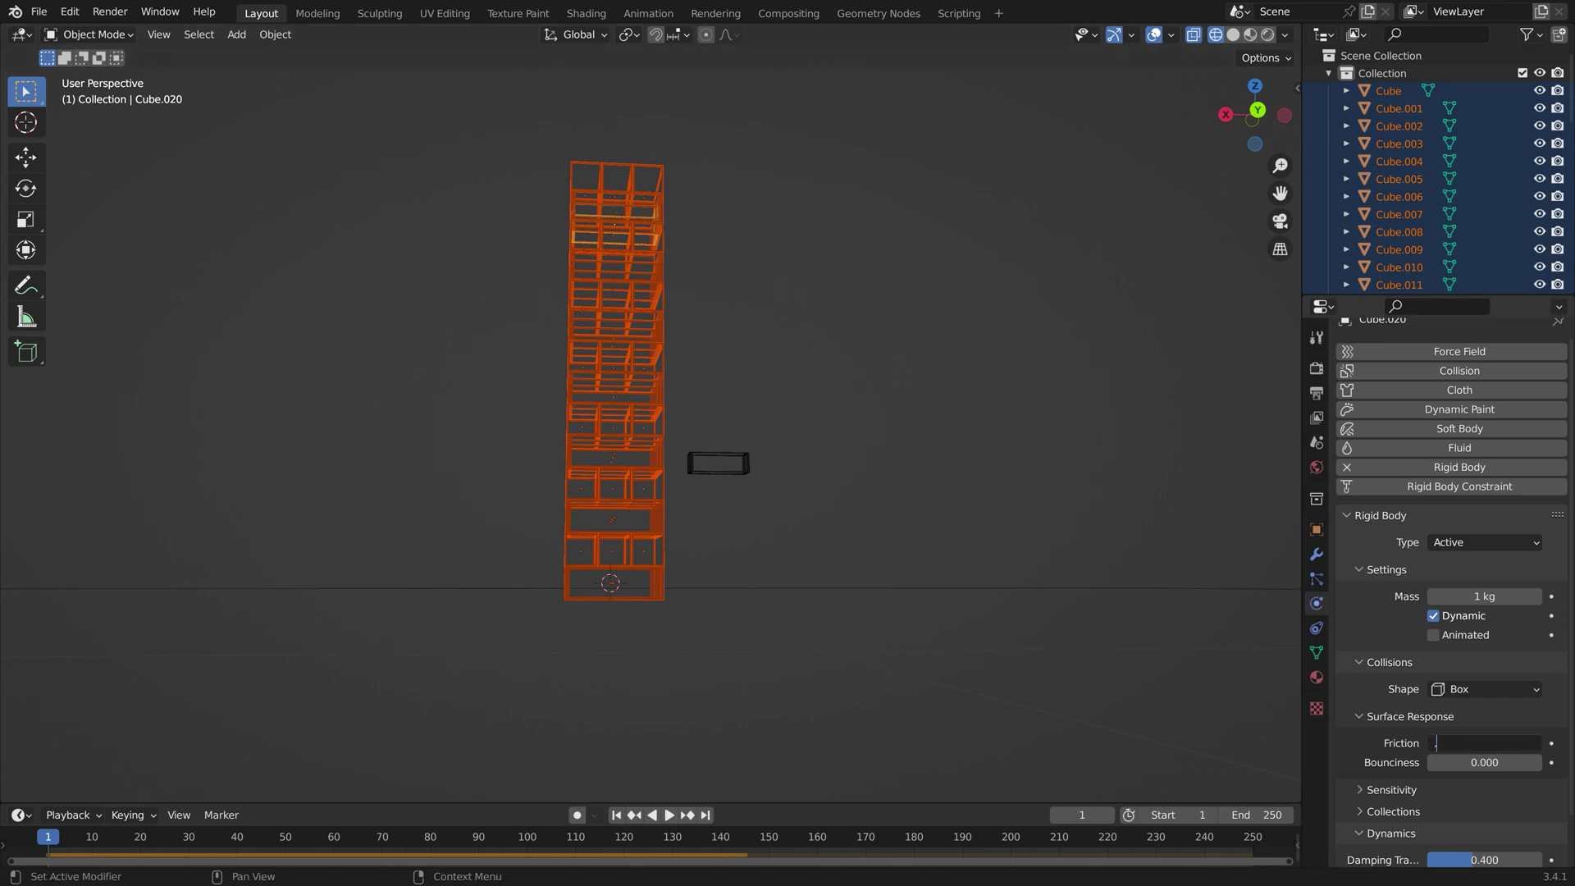
pyautogui.write('.05')
pyautogui.press('Return')
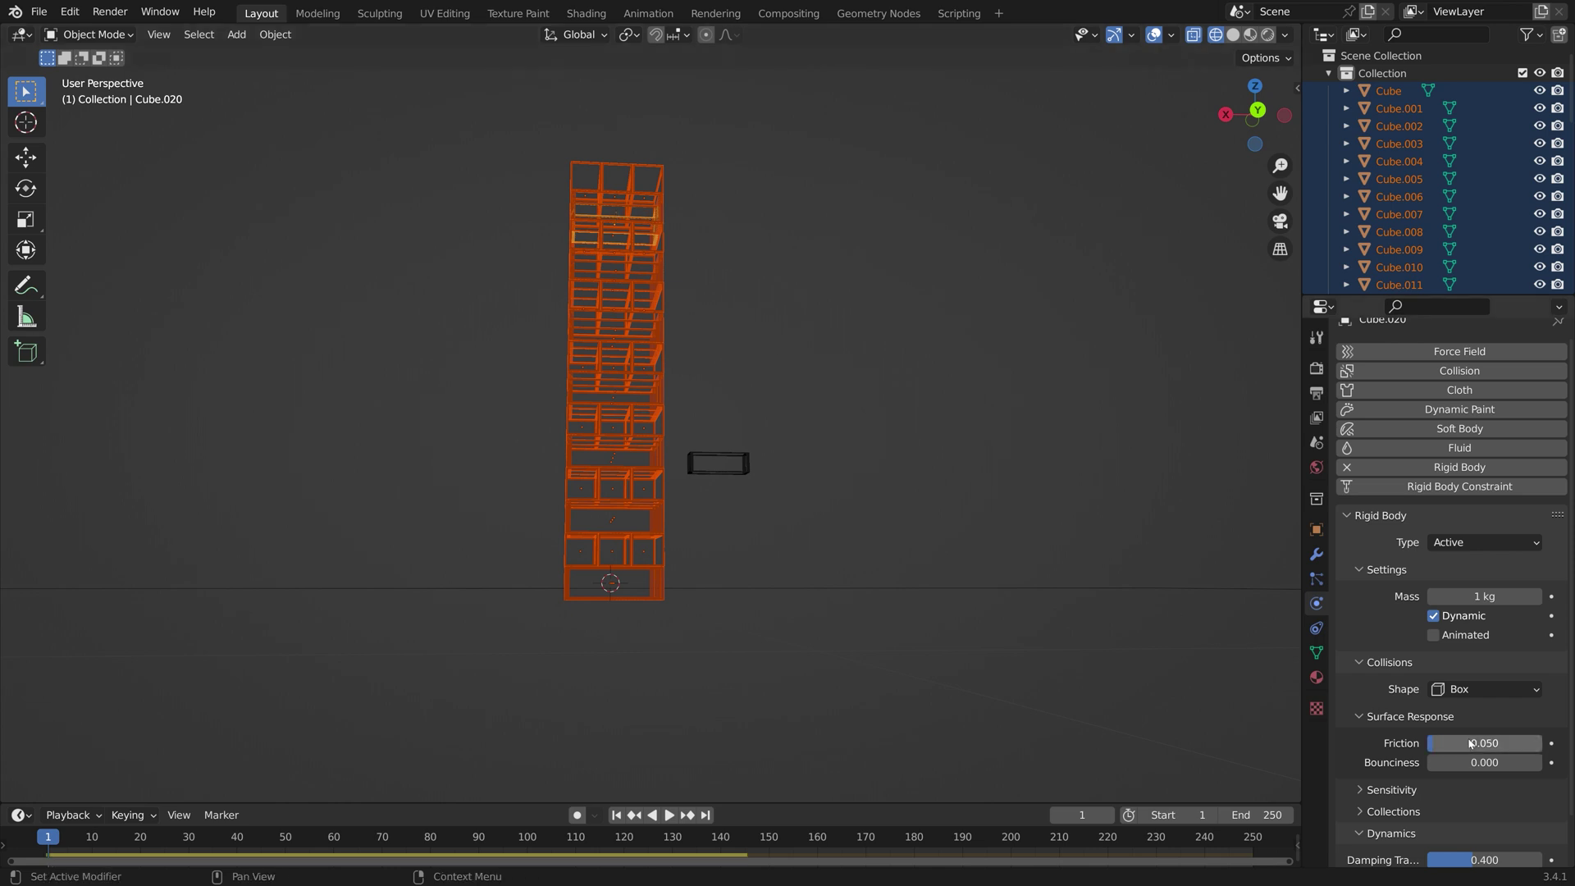
# Copy the 0.05 friction to all selected bricks with Rigid Body > Copy from Active.
pyautogui.click(276, 43)
pyautogui.moveTo(384, 529)
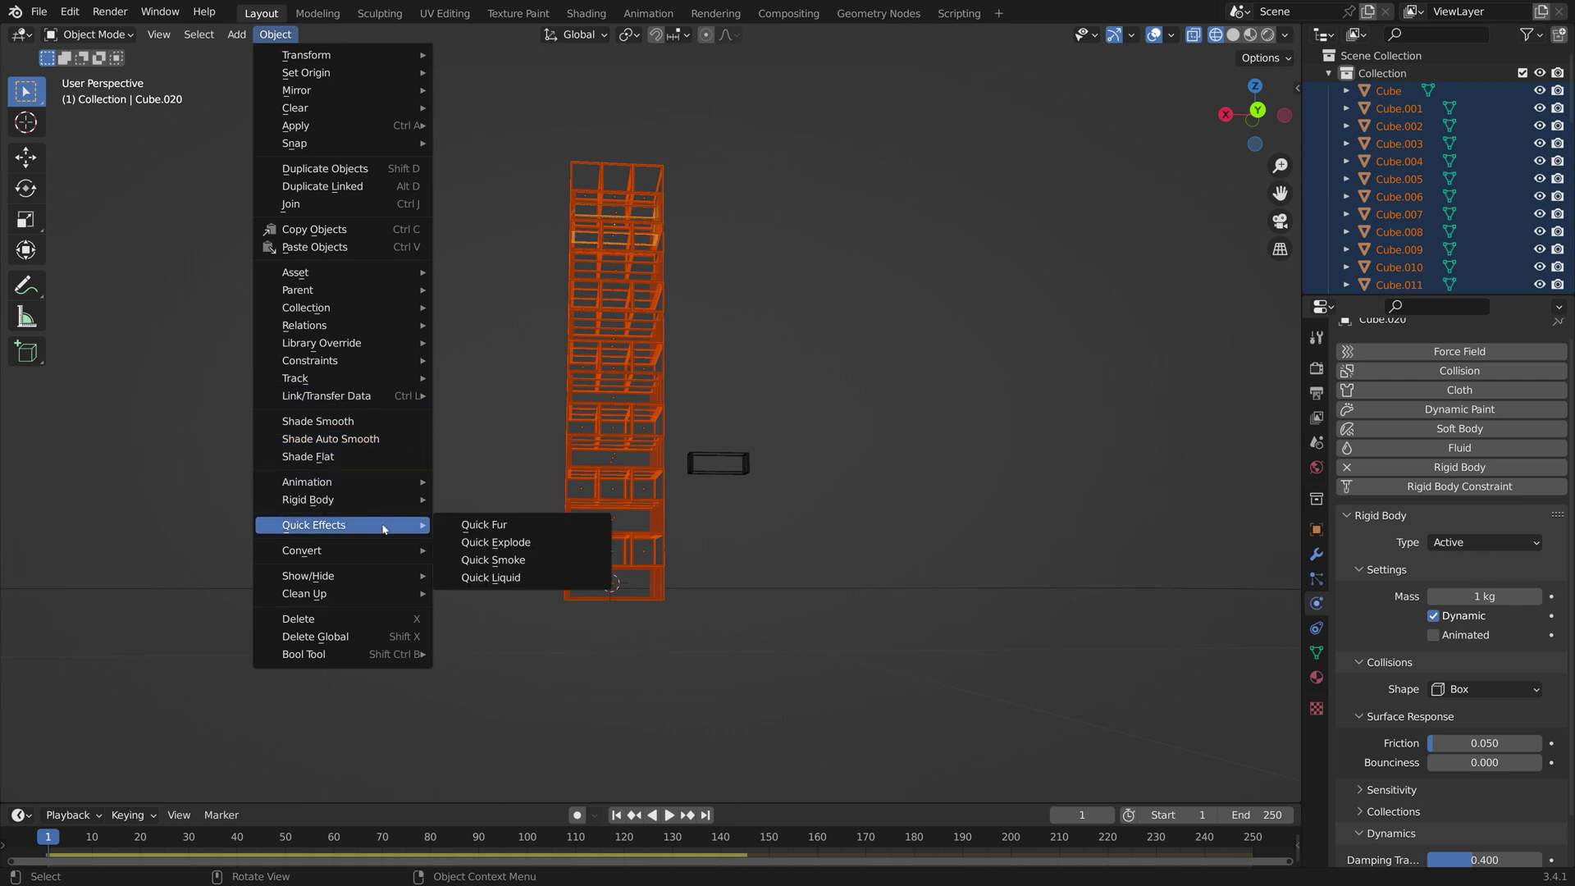
pyautogui.moveTo(386, 500)
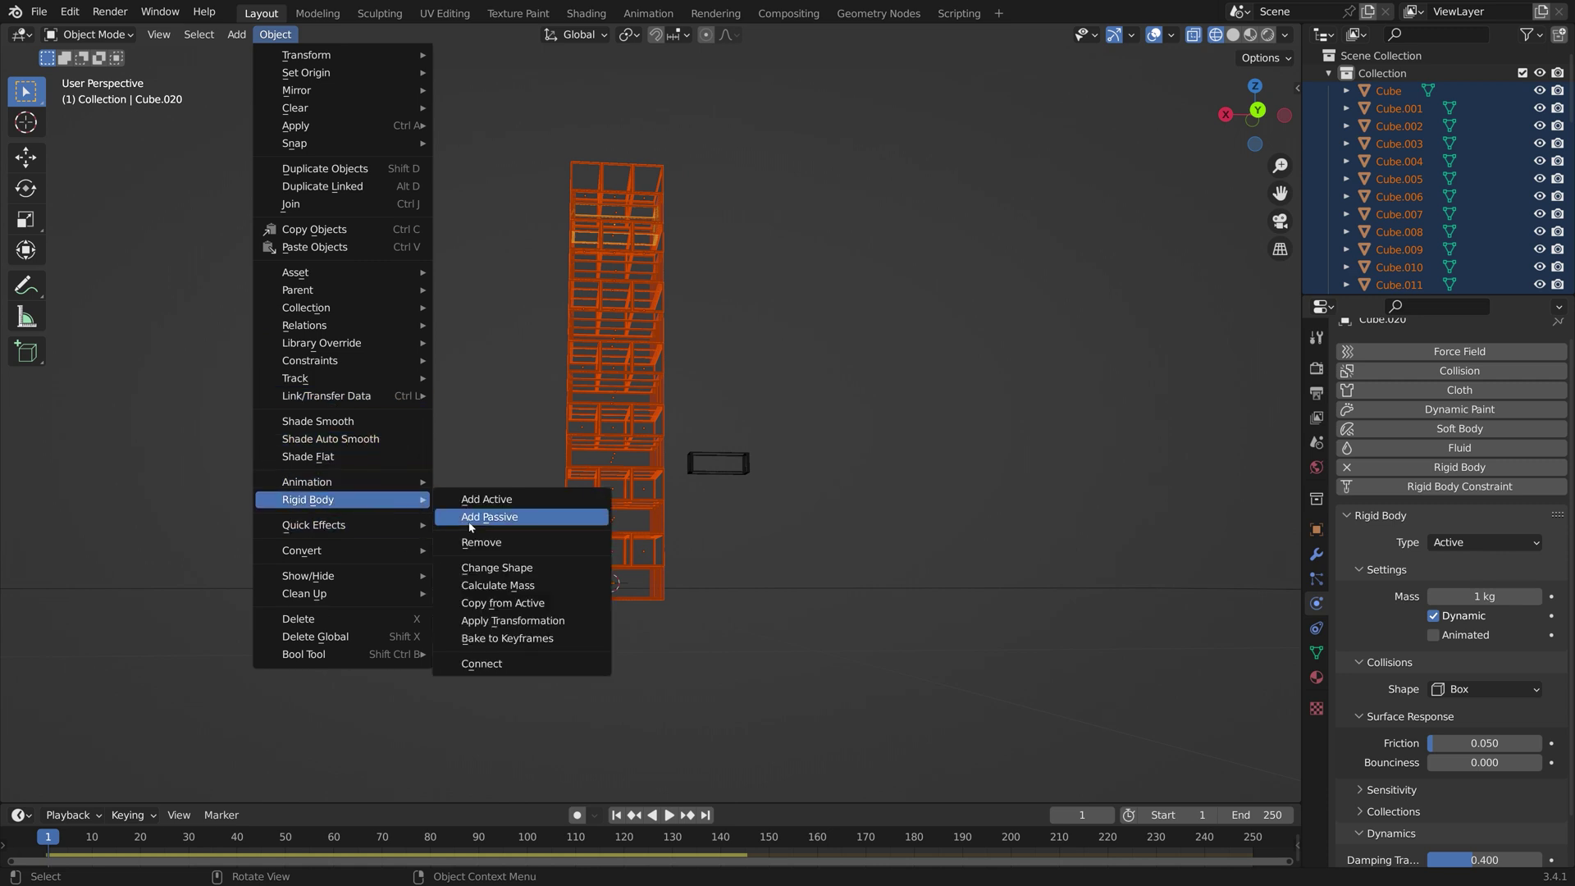
pyautogui.click(509, 603)
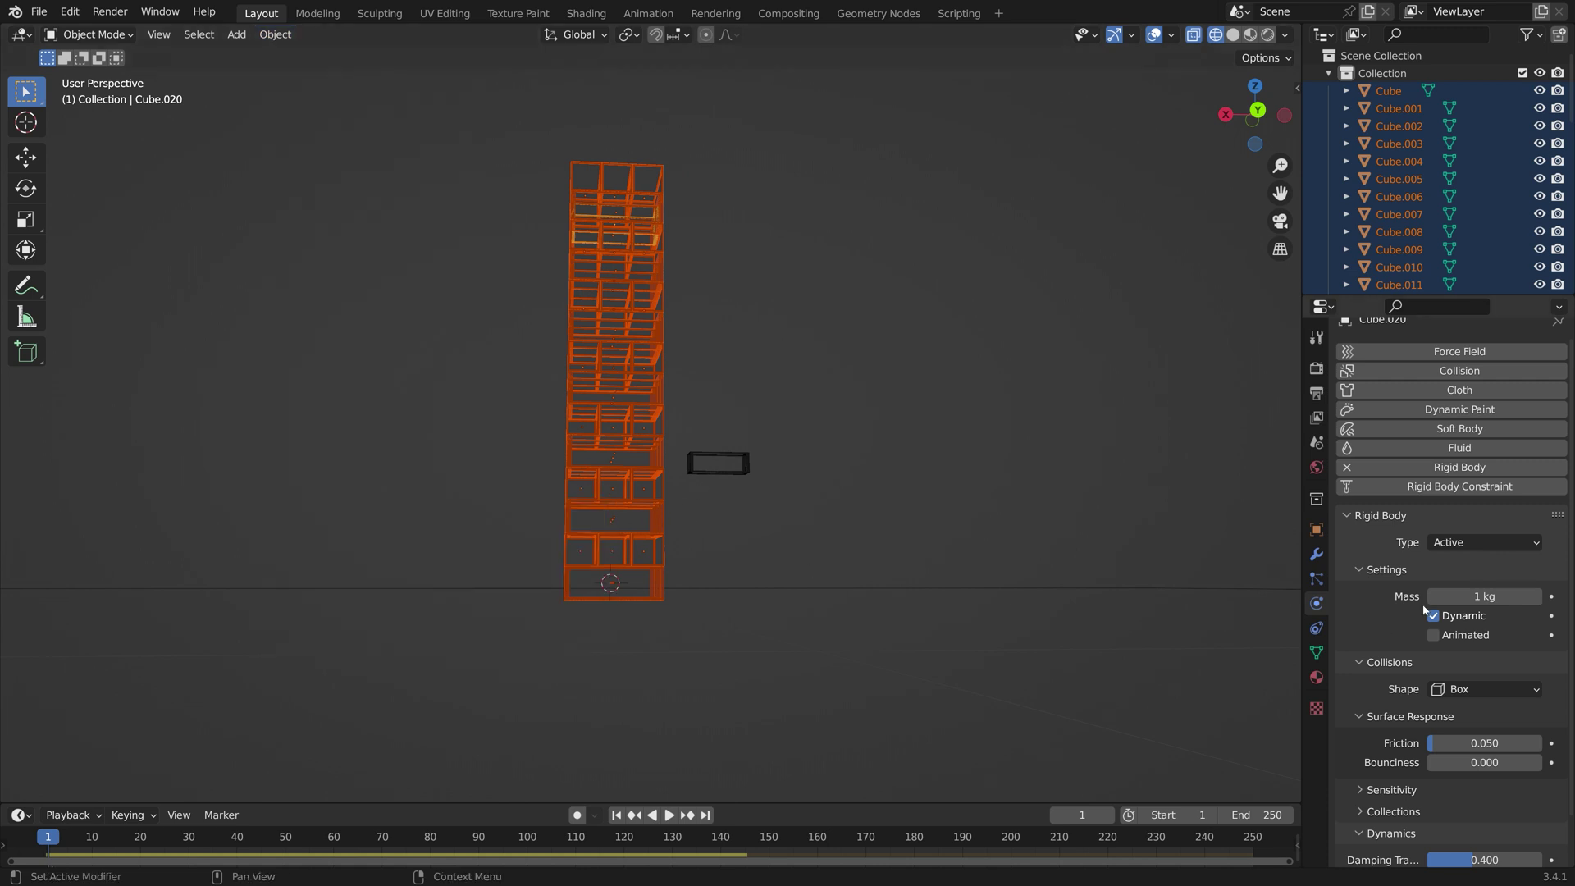
# Bake the rigid body simulation from the Rigid Body World cache settings.
pyautogui.click(1317, 442)
pyautogui.click(1348, 557)
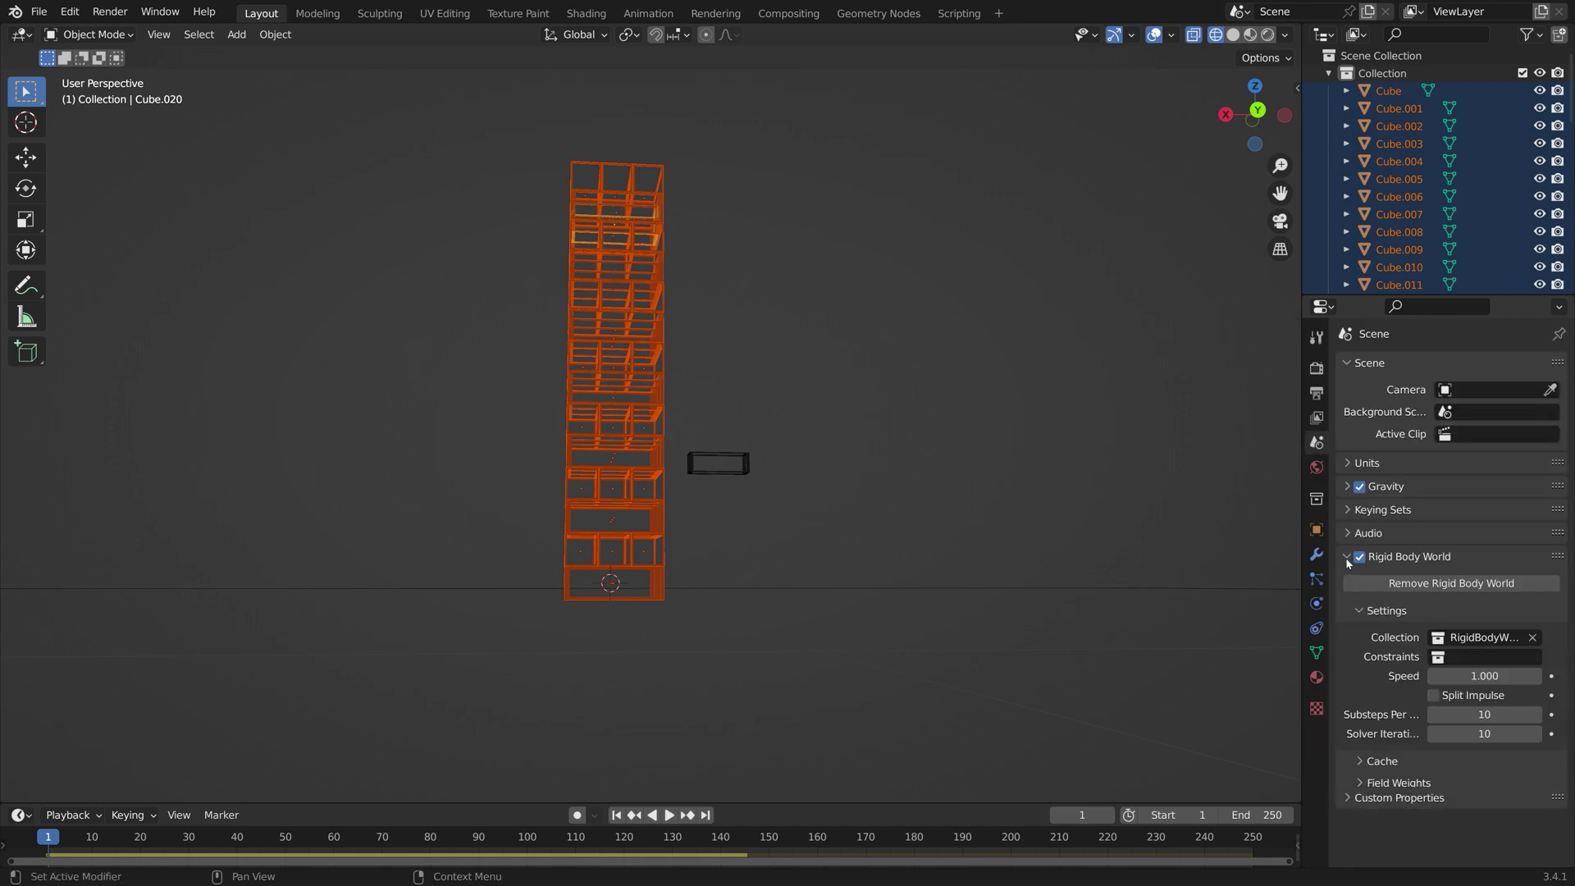
pyautogui.click(1399, 763)
pyautogui.scroll(-2, 1411, 767)
pyautogui.click(1403, 777)
# Play the baked simulation, rewind to frame 1, and save the file as tut6.blend.
pyautogui.press('space')
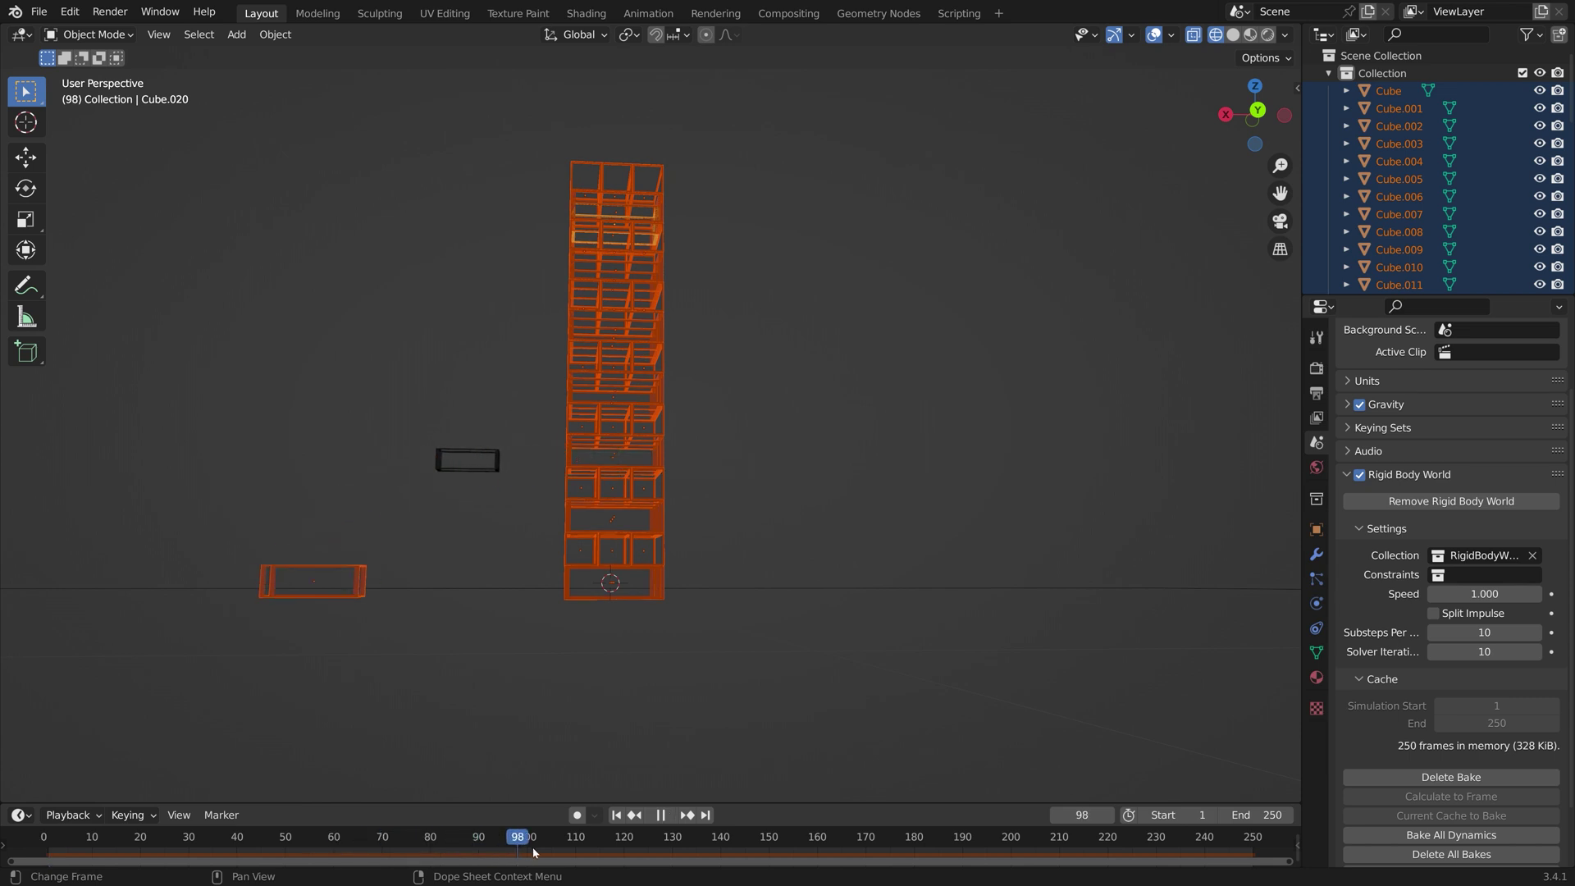
pyautogui.moveTo(890, 844); pyautogui.dragTo(49, 785)
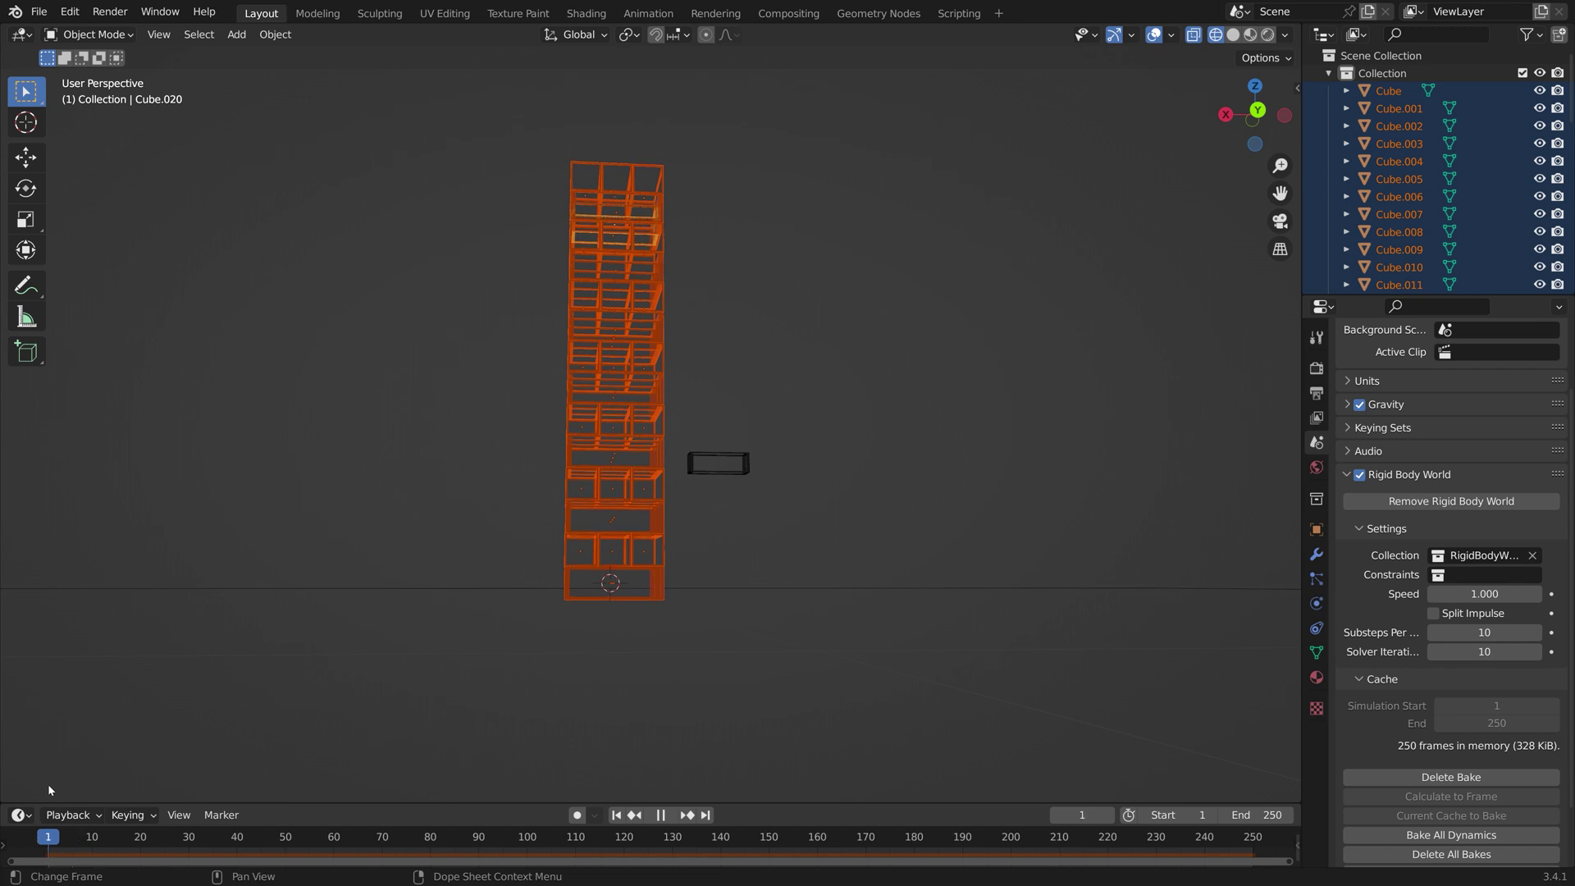
pyautogui.hotkey('ctrl', 'shift', 's')
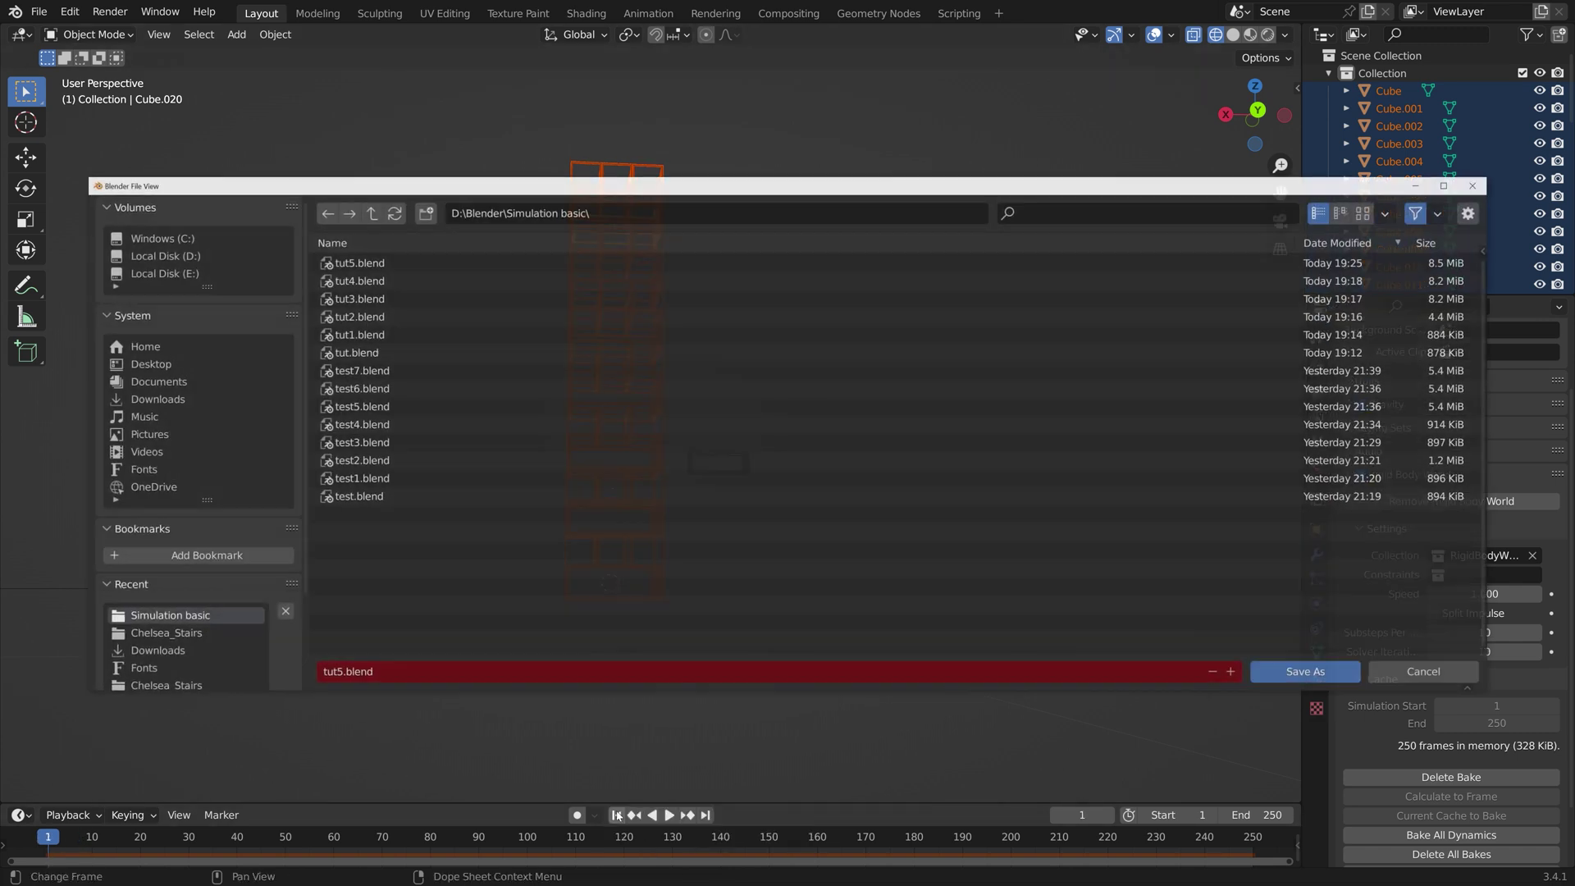
pyautogui.click(1232, 673)
pyautogui.click(1270, 675)
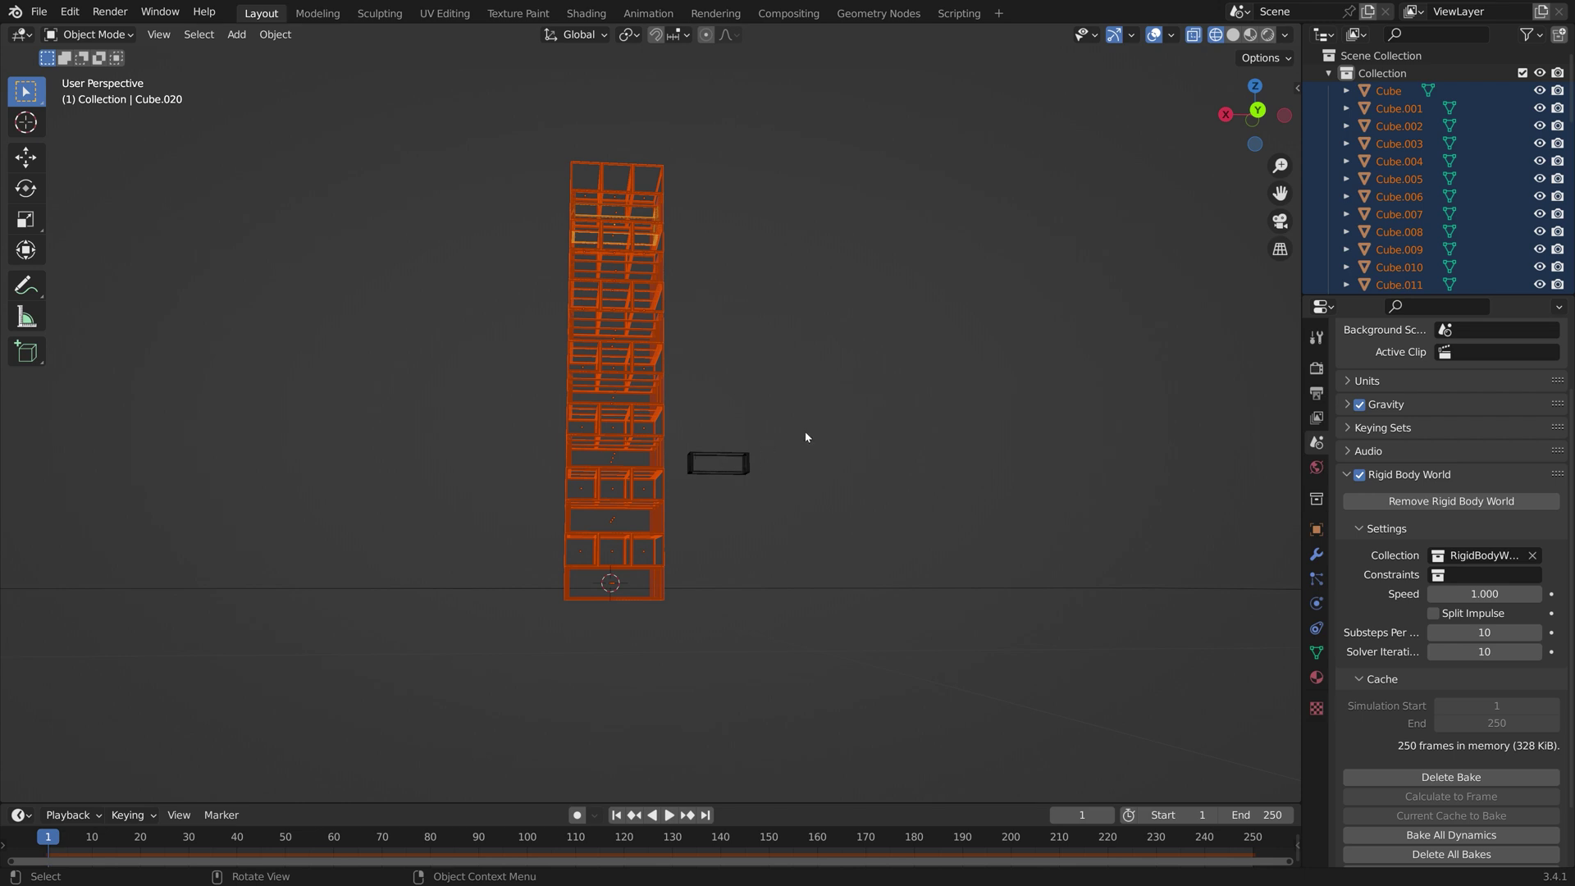
pyautogui.moveTo(806, 435); pyautogui.dragTo(631, 474, button='middle')
# From the right side view, duplicate a brick, move it along Y beside the tower, and scale it up about 3.5×.
pyautogui.press('KP_3')
pyautogui.click(702, 417)
pyautogui.hotkey('shift', 'd')
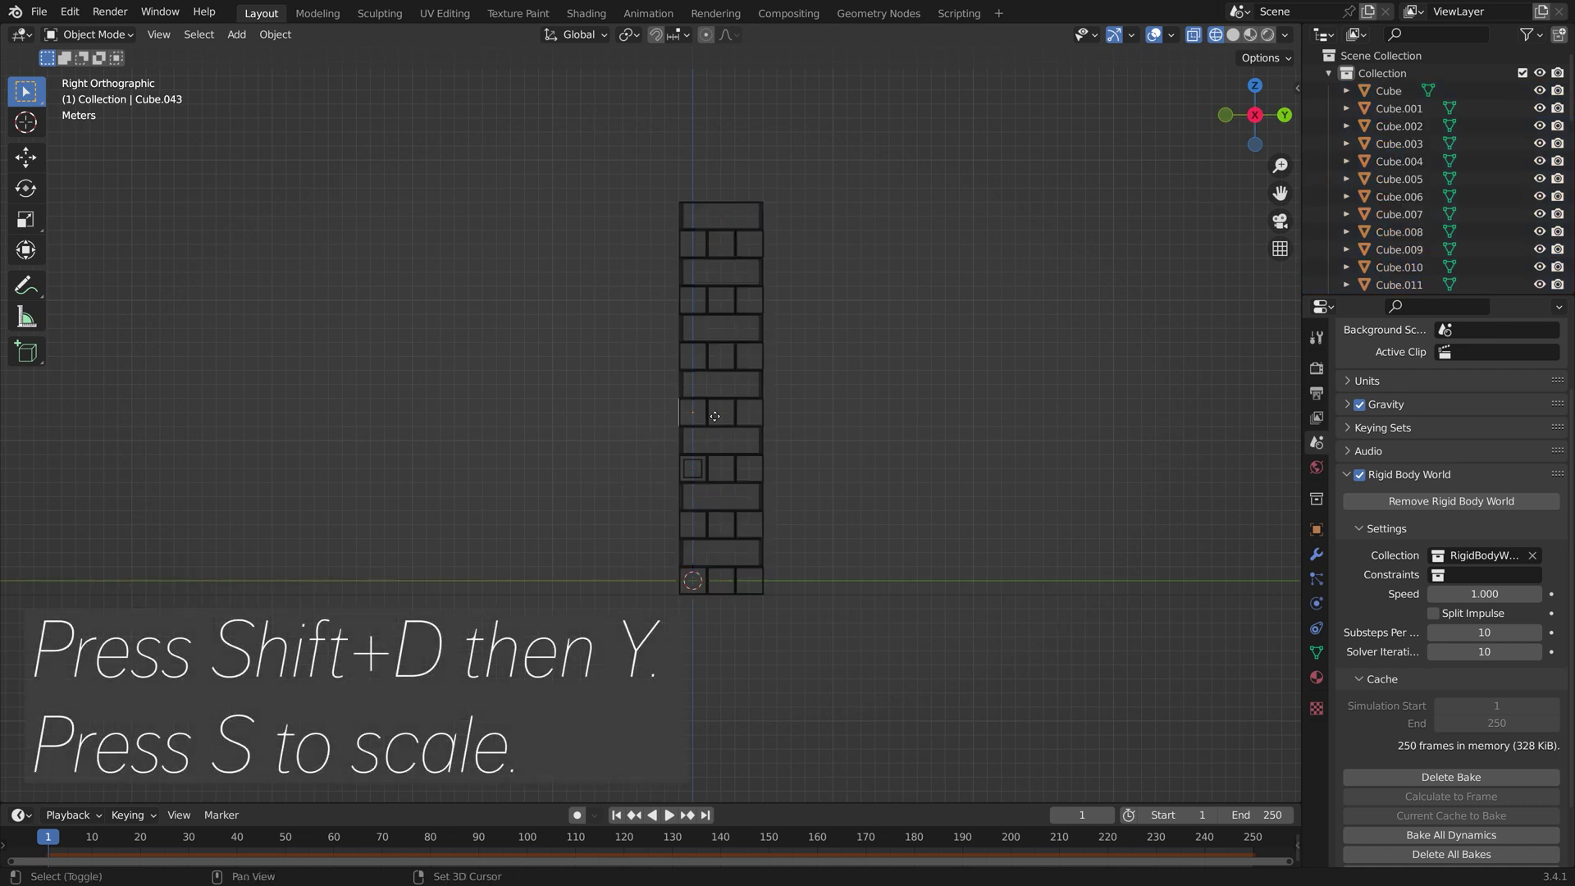
pyautogui.press('y')
pyautogui.click(940, 416)
pyautogui.press('s')
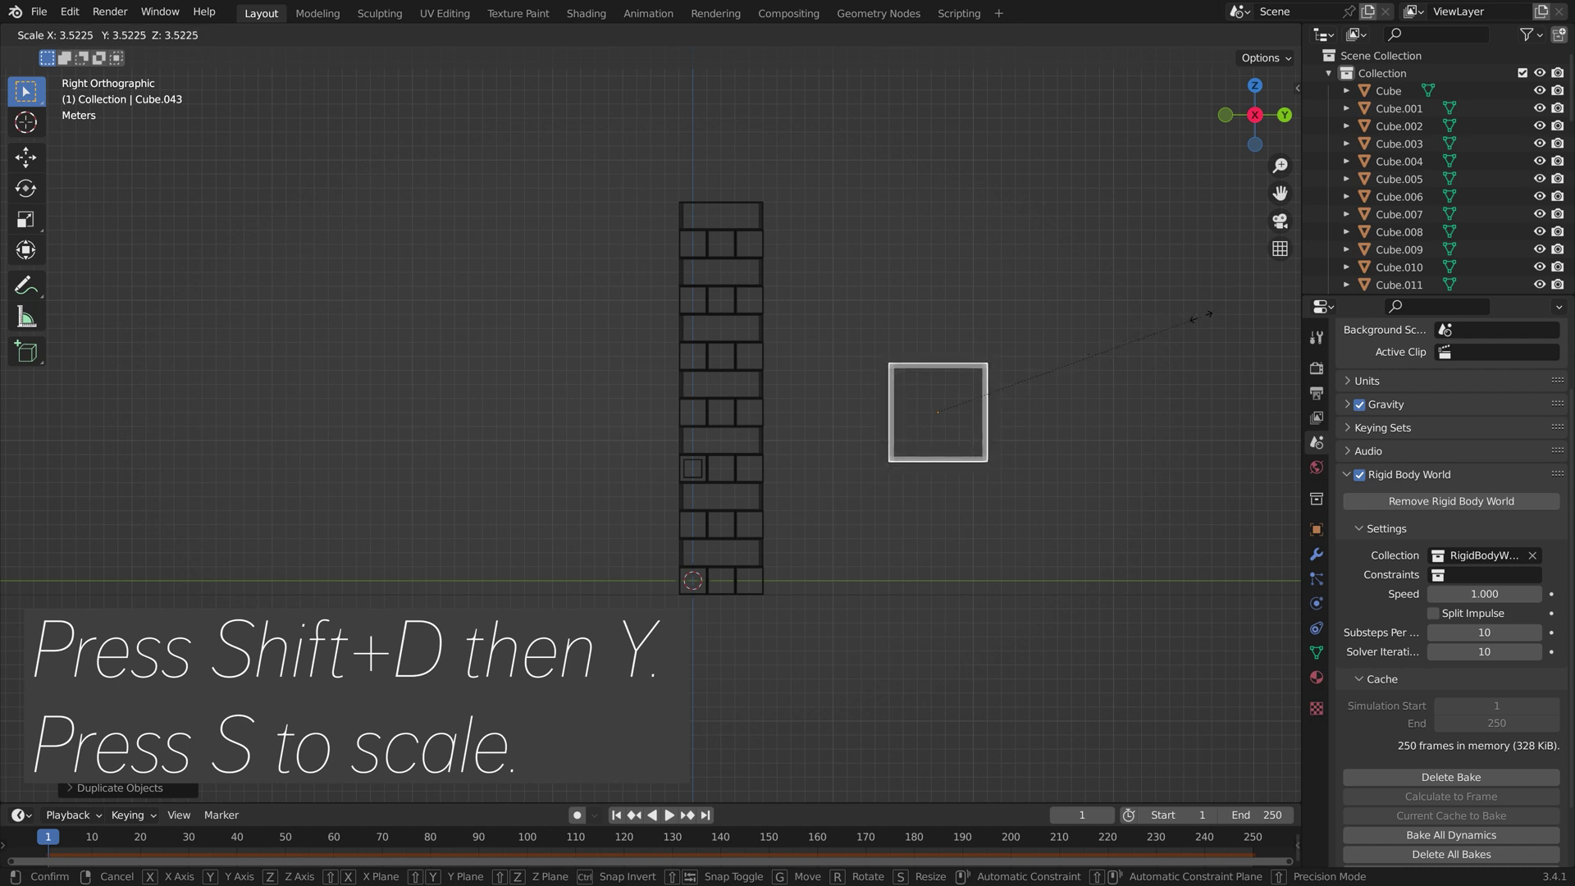
pyautogui.click(1223, 300)
pyautogui.moveTo(1222, 300); pyautogui.dragTo(765, 435, button='middle')
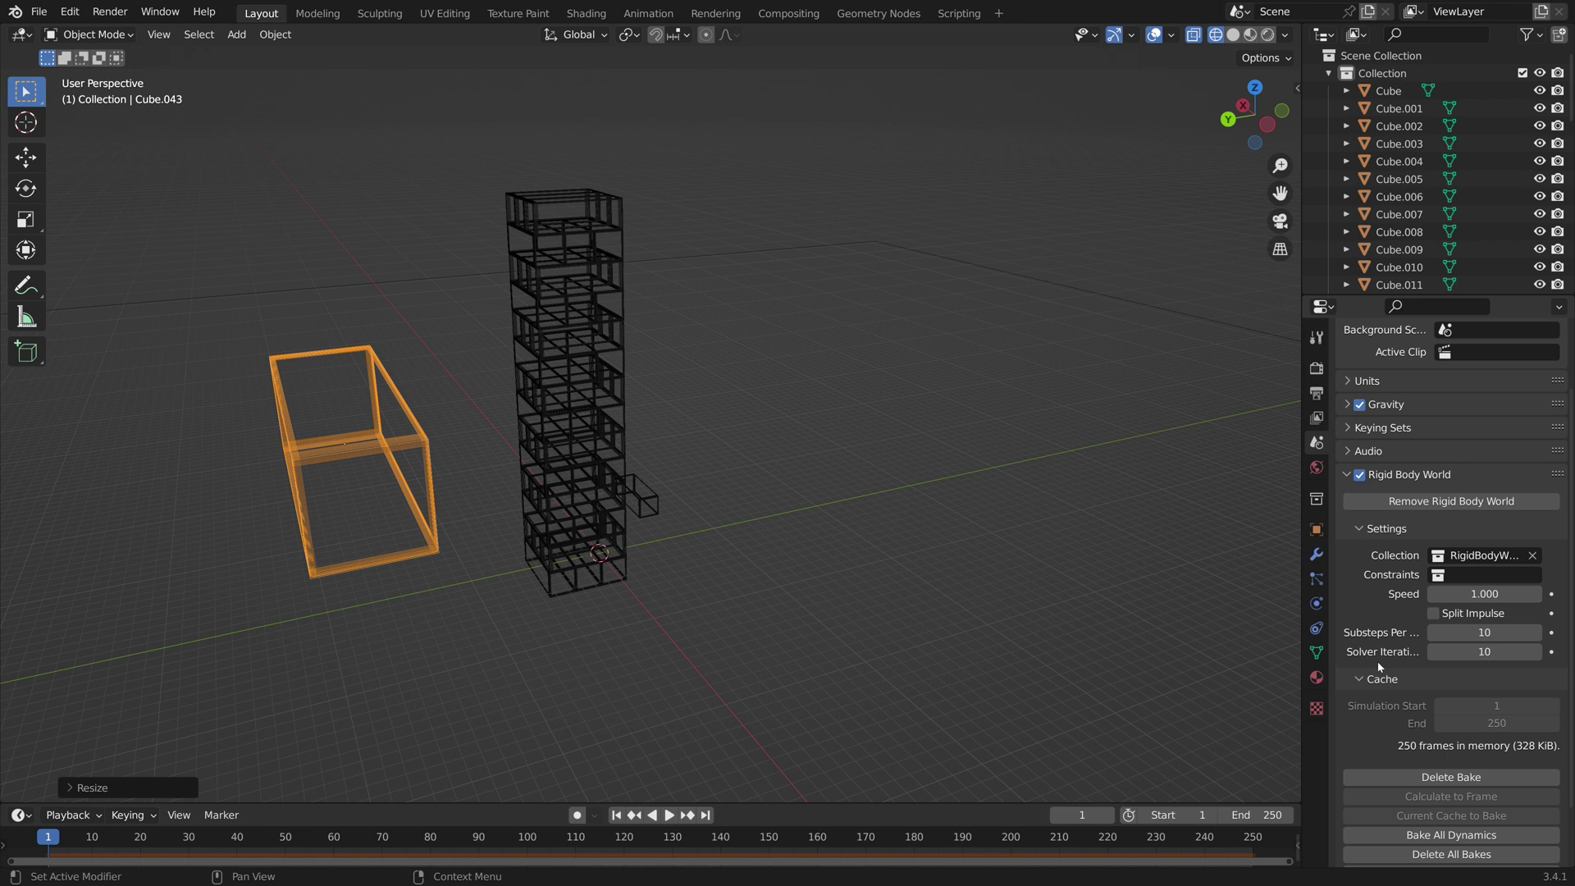
# Make the box a passive rigid body with friction 0.5.
pyautogui.click(1315, 607)
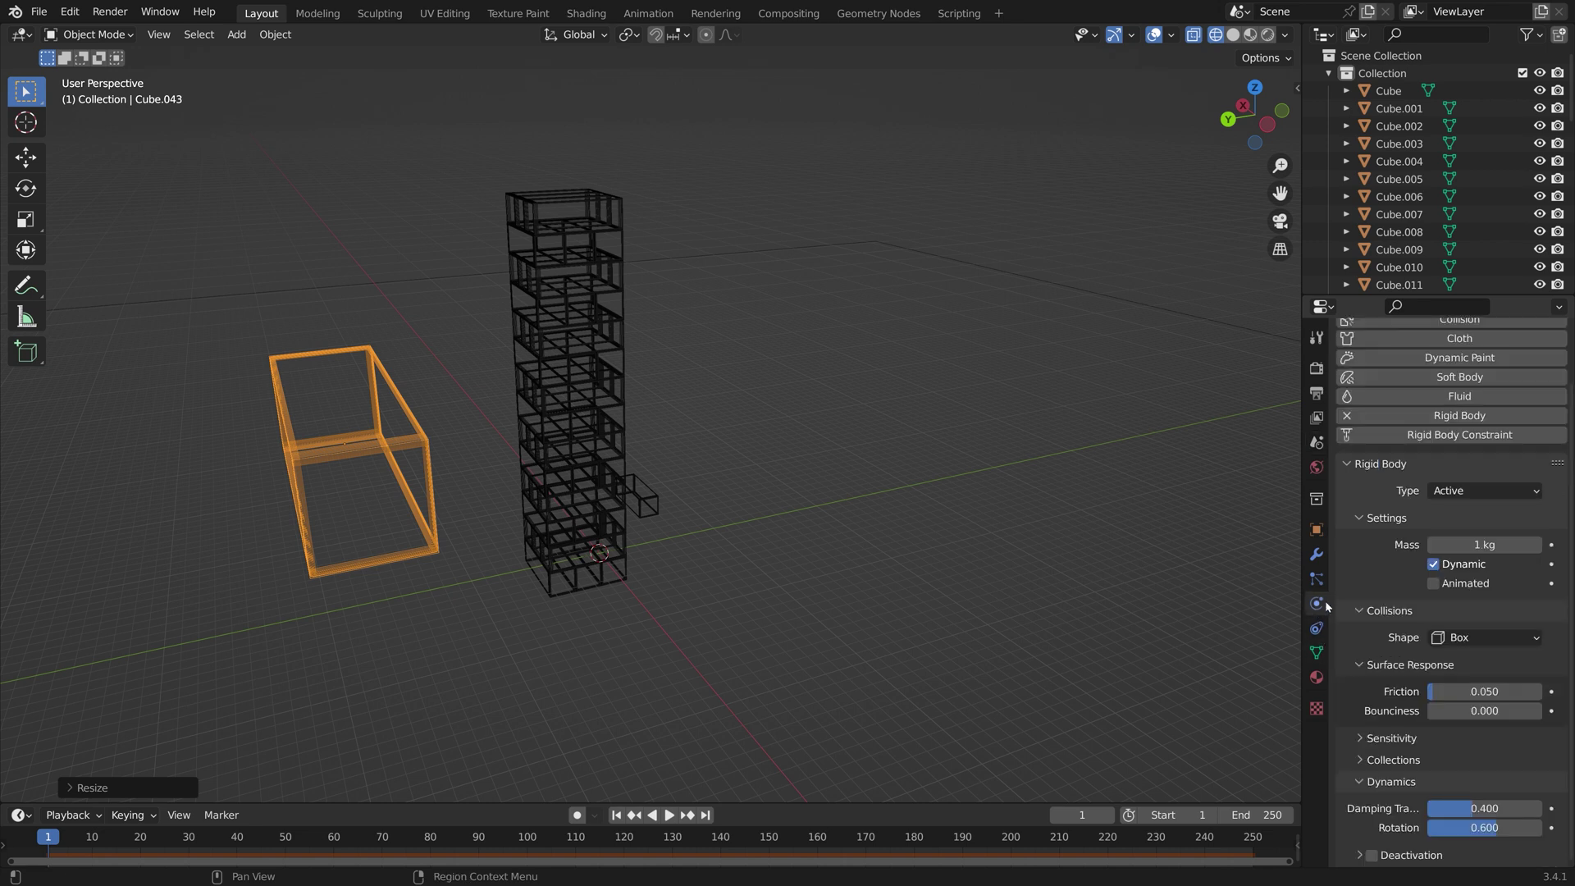
pyautogui.click(1485, 491)
pyautogui.click(1480, 532)
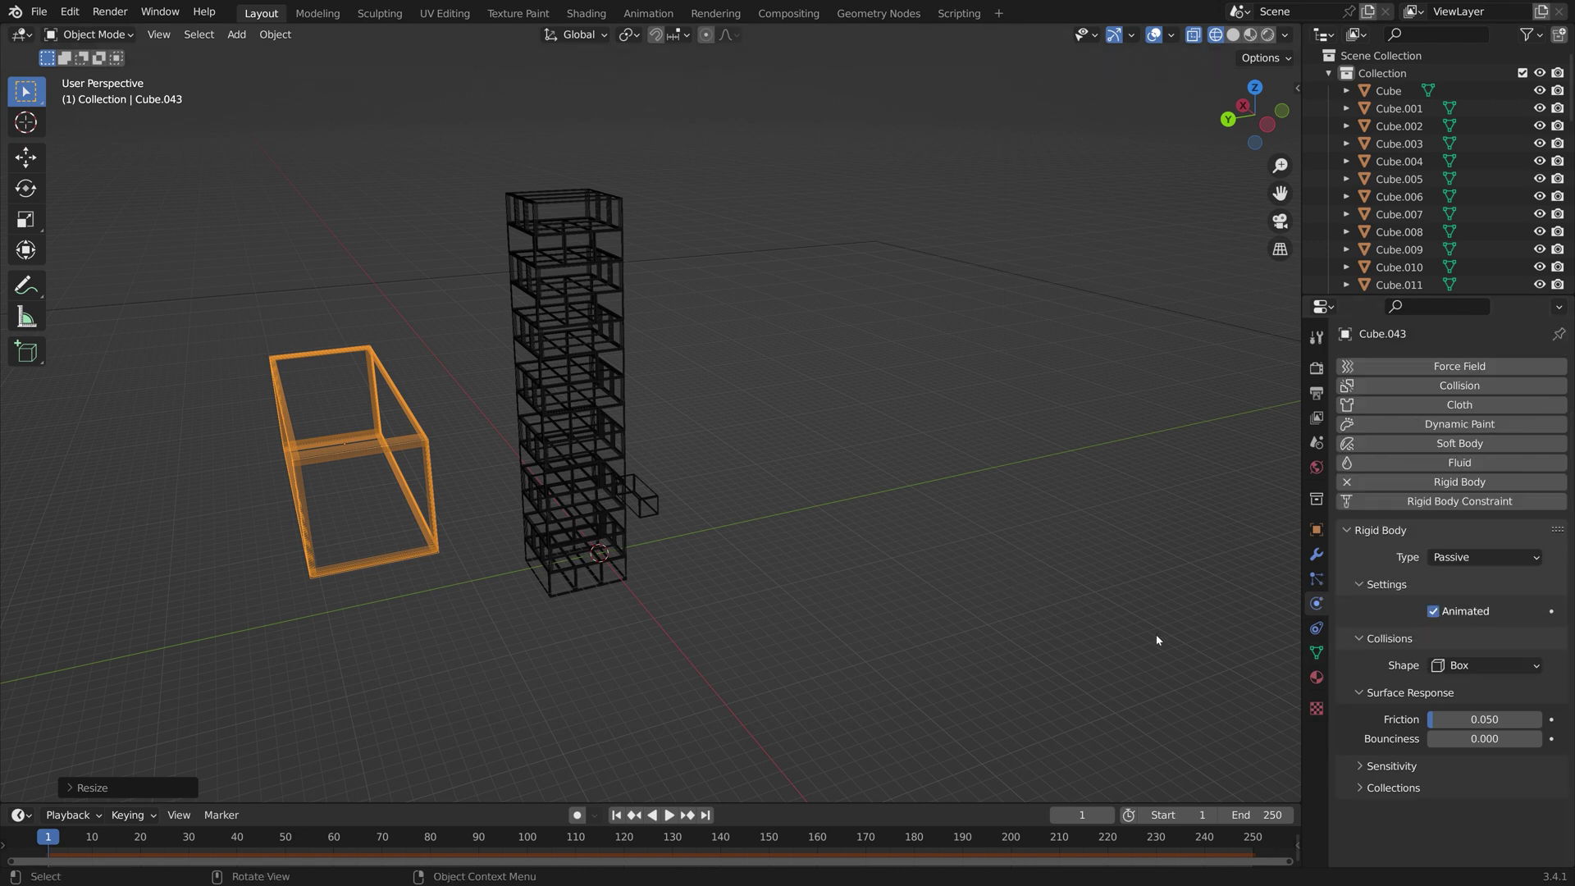
pyautogui.click(1485, 719)
pyautogui.write('0.5')
pyautogui.press('Return')
# Keyframe the box's location at frame 280.
pyautogui.moveTo(722, 517); pyautogui.dragTo(1049, 494, button='middle')
pyautogui.scroll(-3, 927, 837)
pyautogui.moveTo(902, 840); pyautogui.dragTo(1051, 845)
pyautogui.press('i')
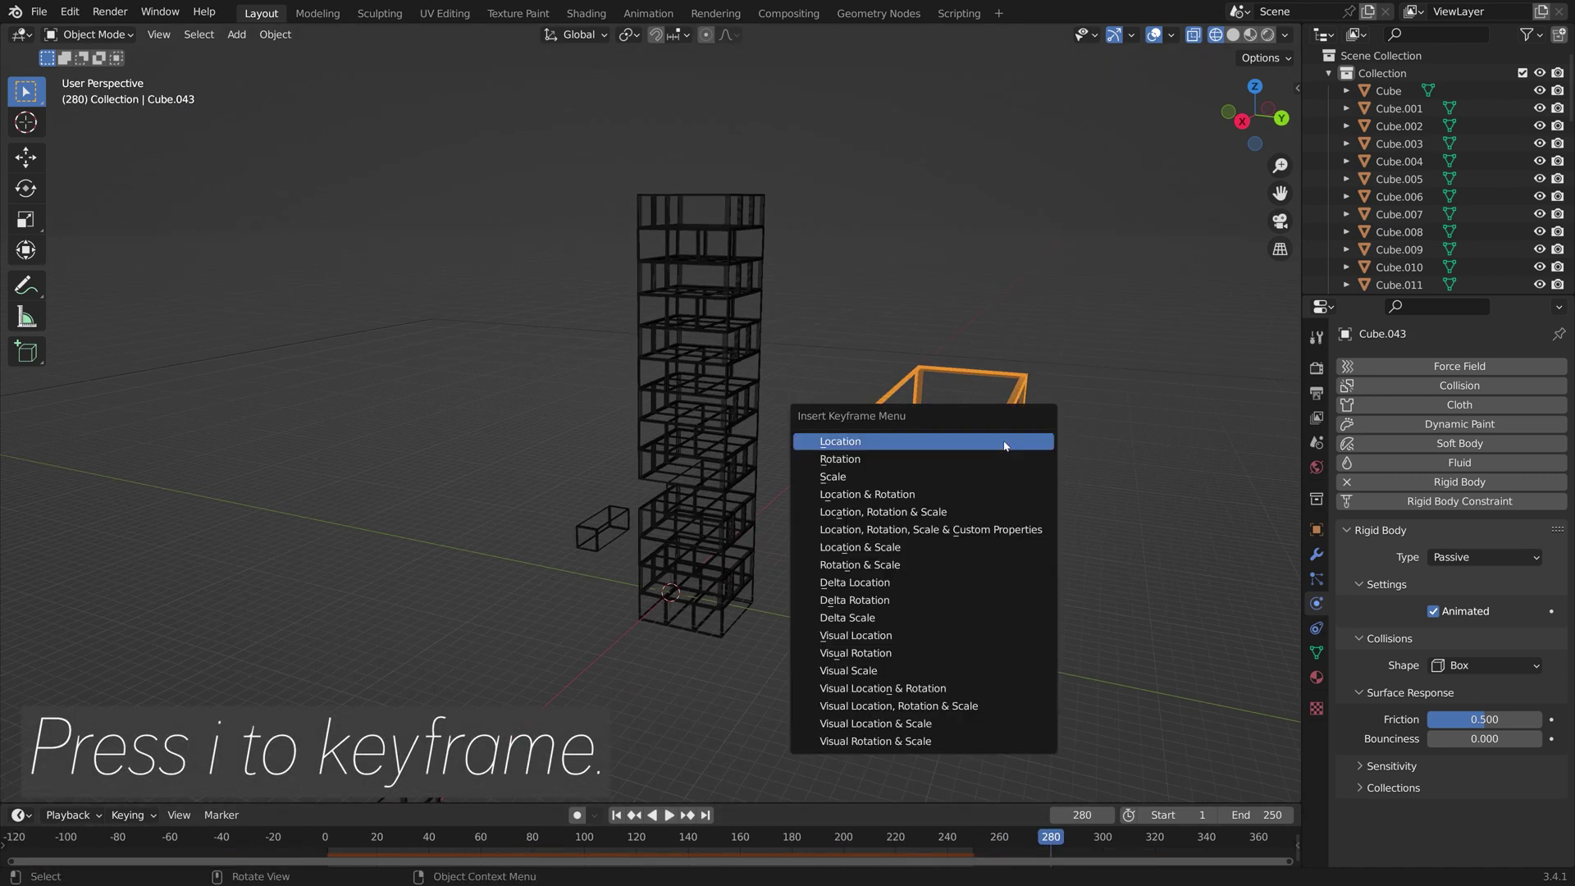
pyautogui.click(1005, 443)
# At frame 350, move the box along Y past the tower and keyframe its location.
pyautogui.scroll(-2, 992, 840)
pyautogui.moveTo(952, 842); pyautogui.dragTo(1084, 849)
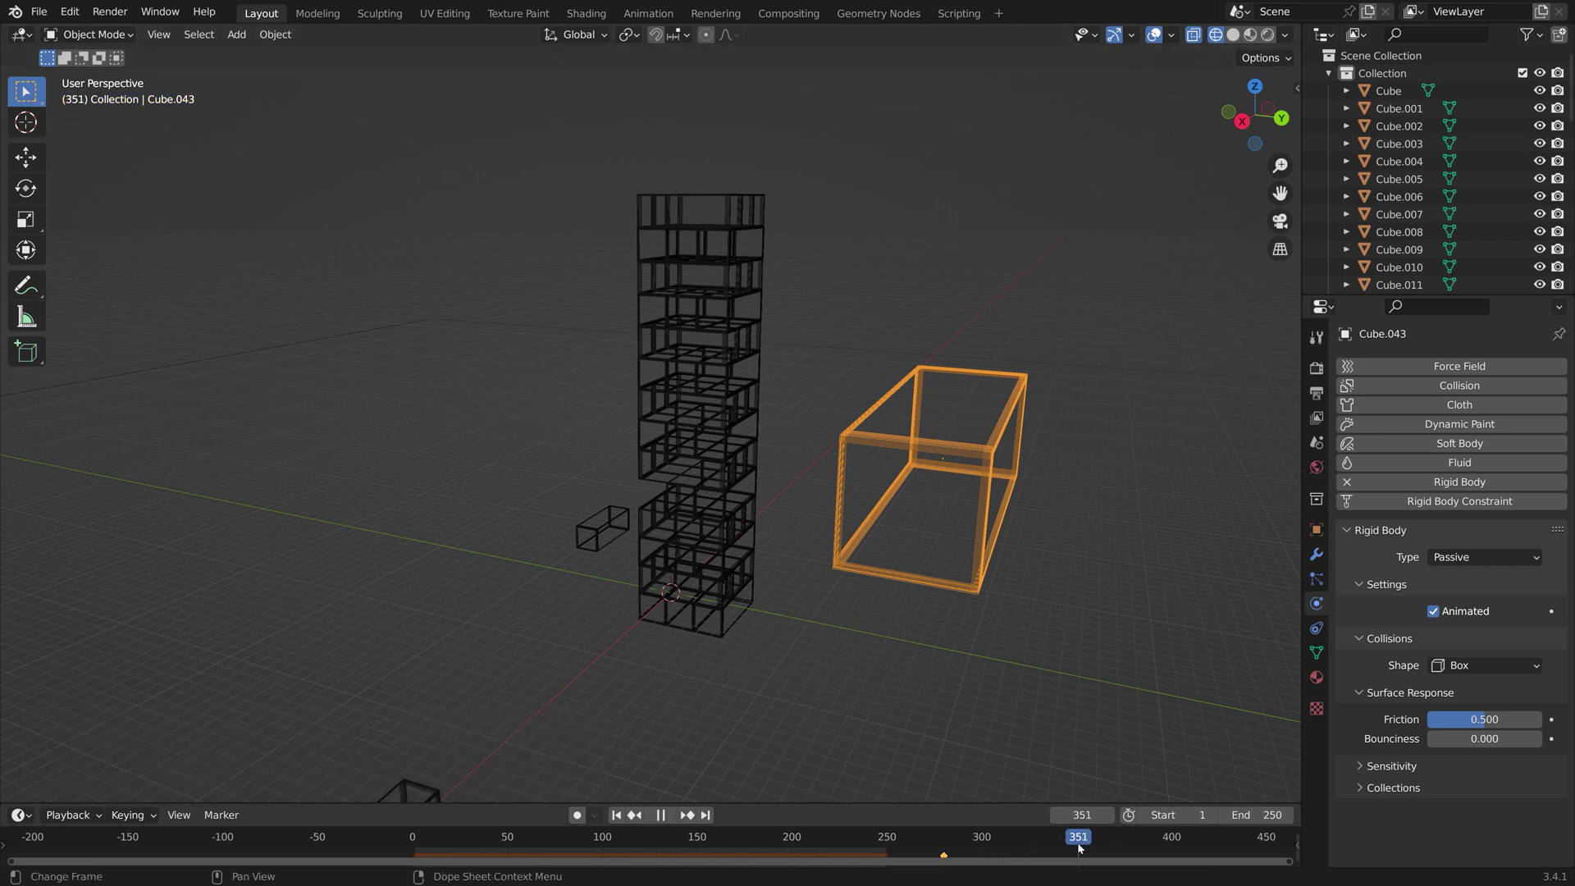
pyautogui.press('g')
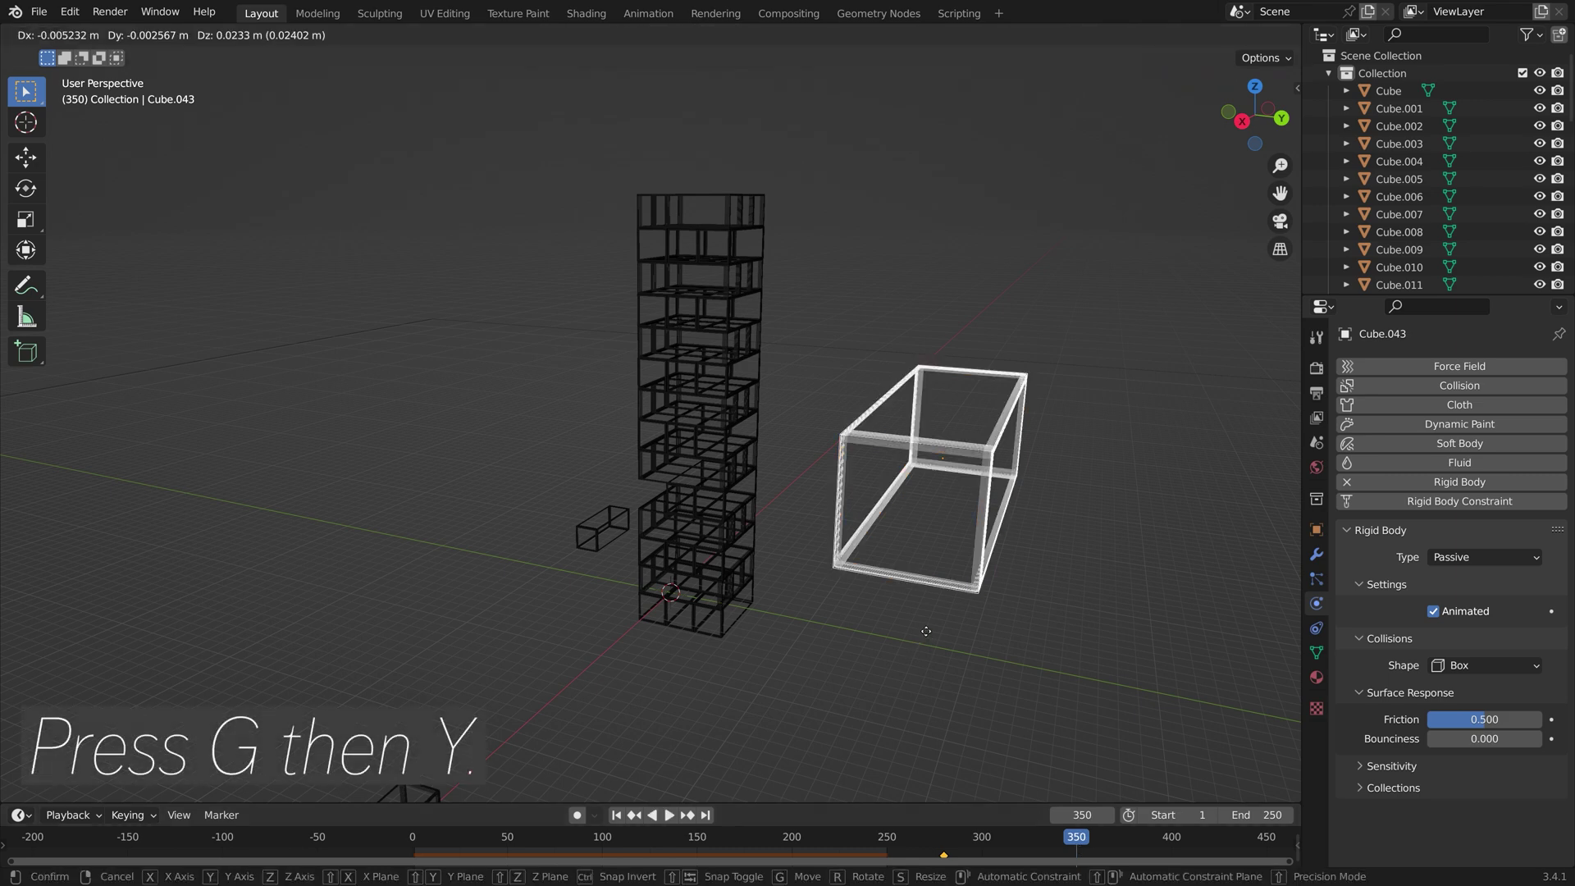
pyautogui.press('y')
pyautogui.click(727, 515)
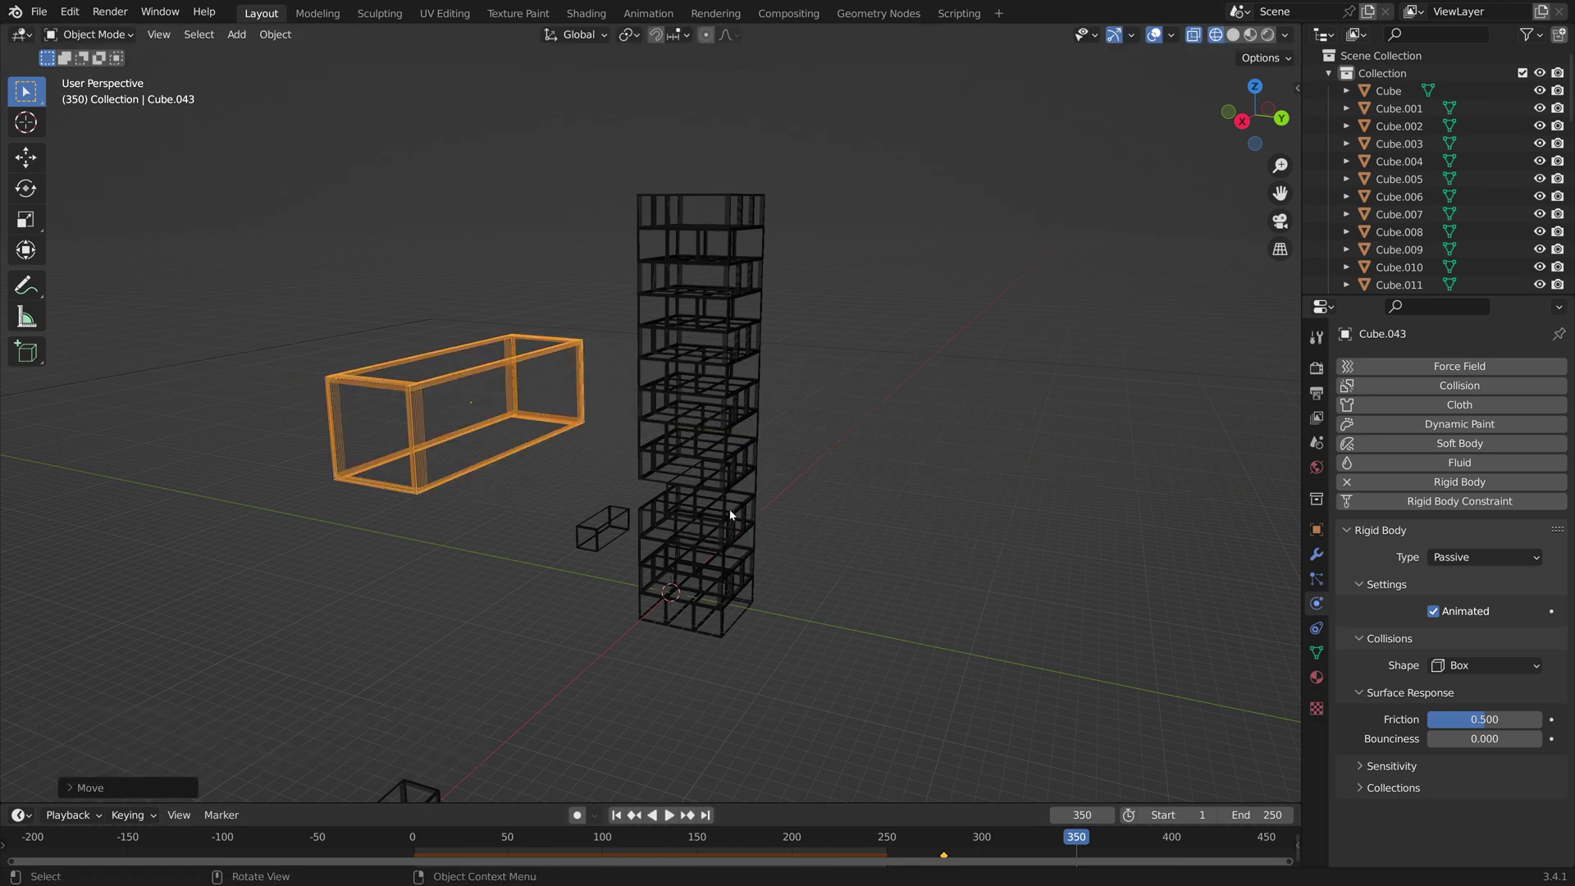
pyautogui.press('i')
pyautogui.click(717, 508)
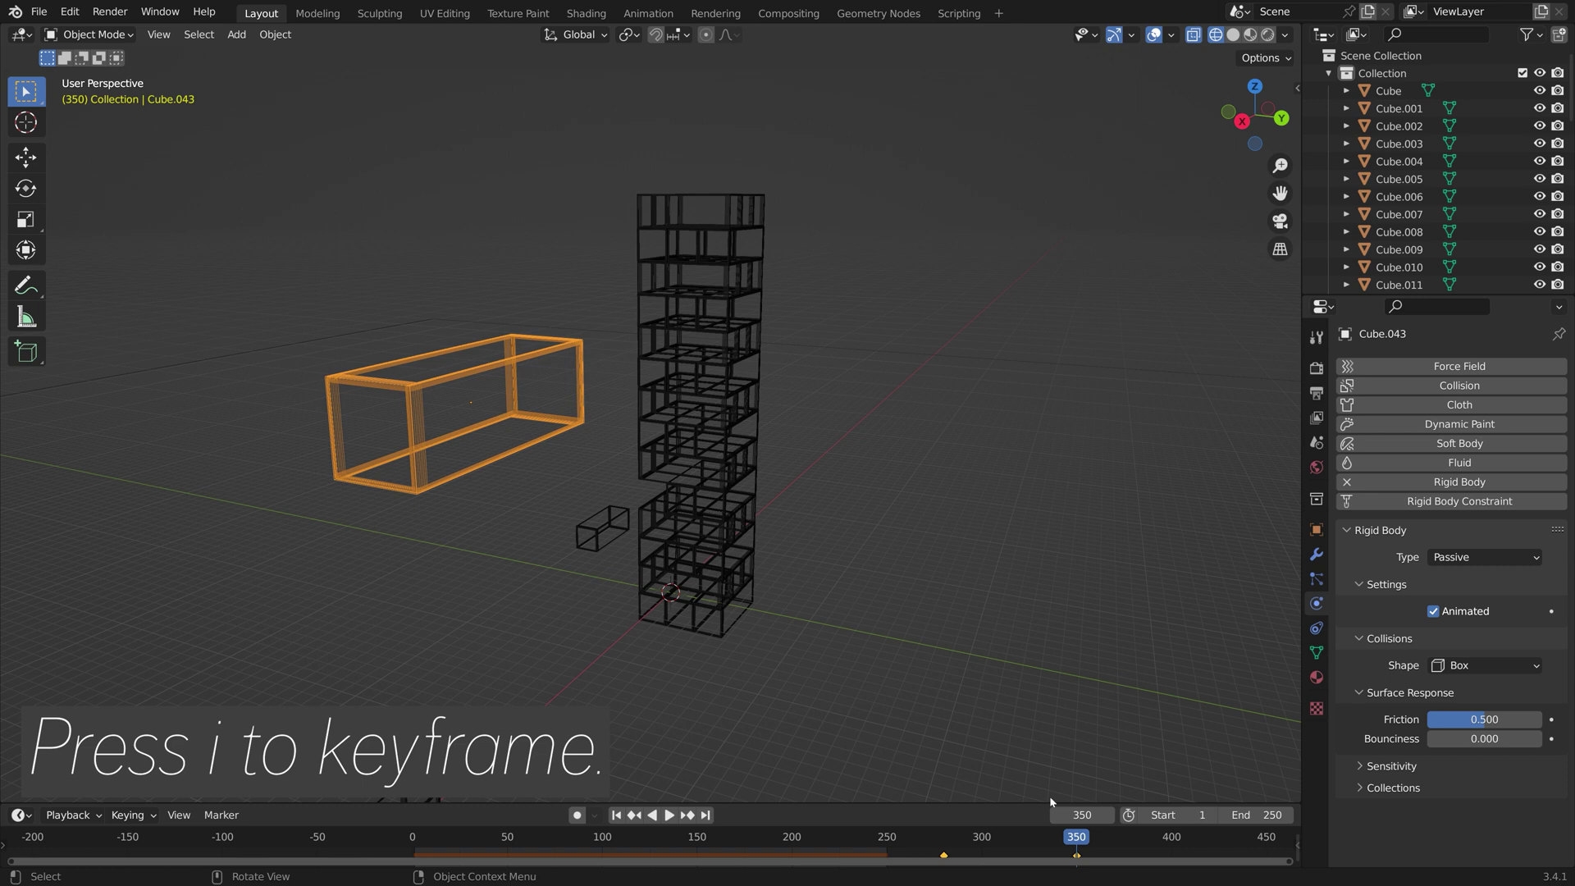
# Delete the existing bake and set the simulation cache end frame to 1000.
pyautogui.click(1316, 443)
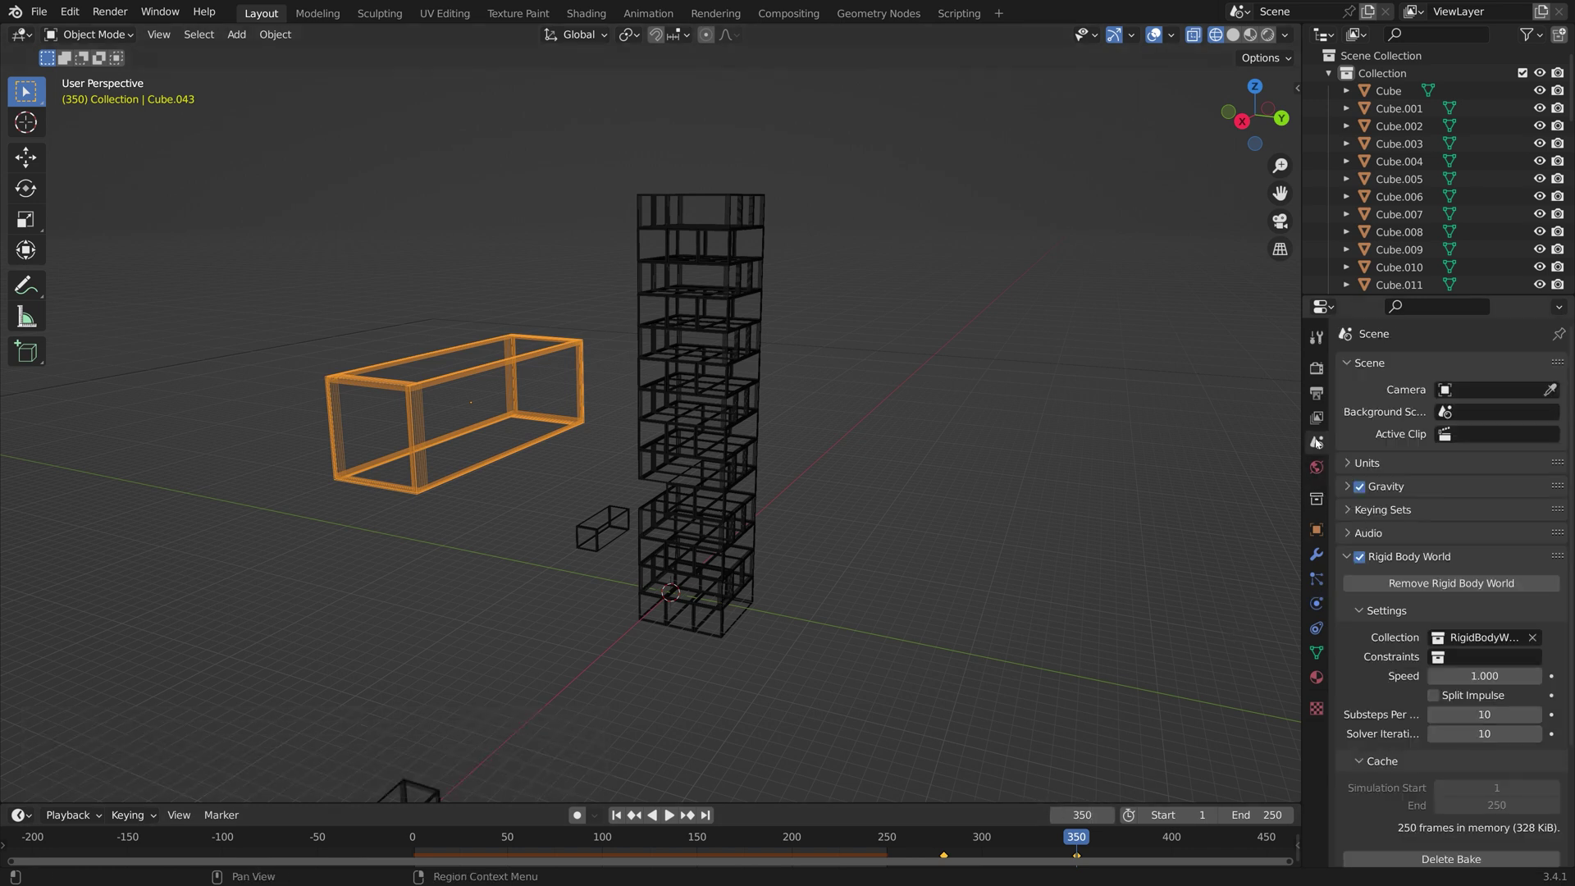
pyautogui.scroll(-3, 1385, 689)
pyautogui.click(1451, 744)
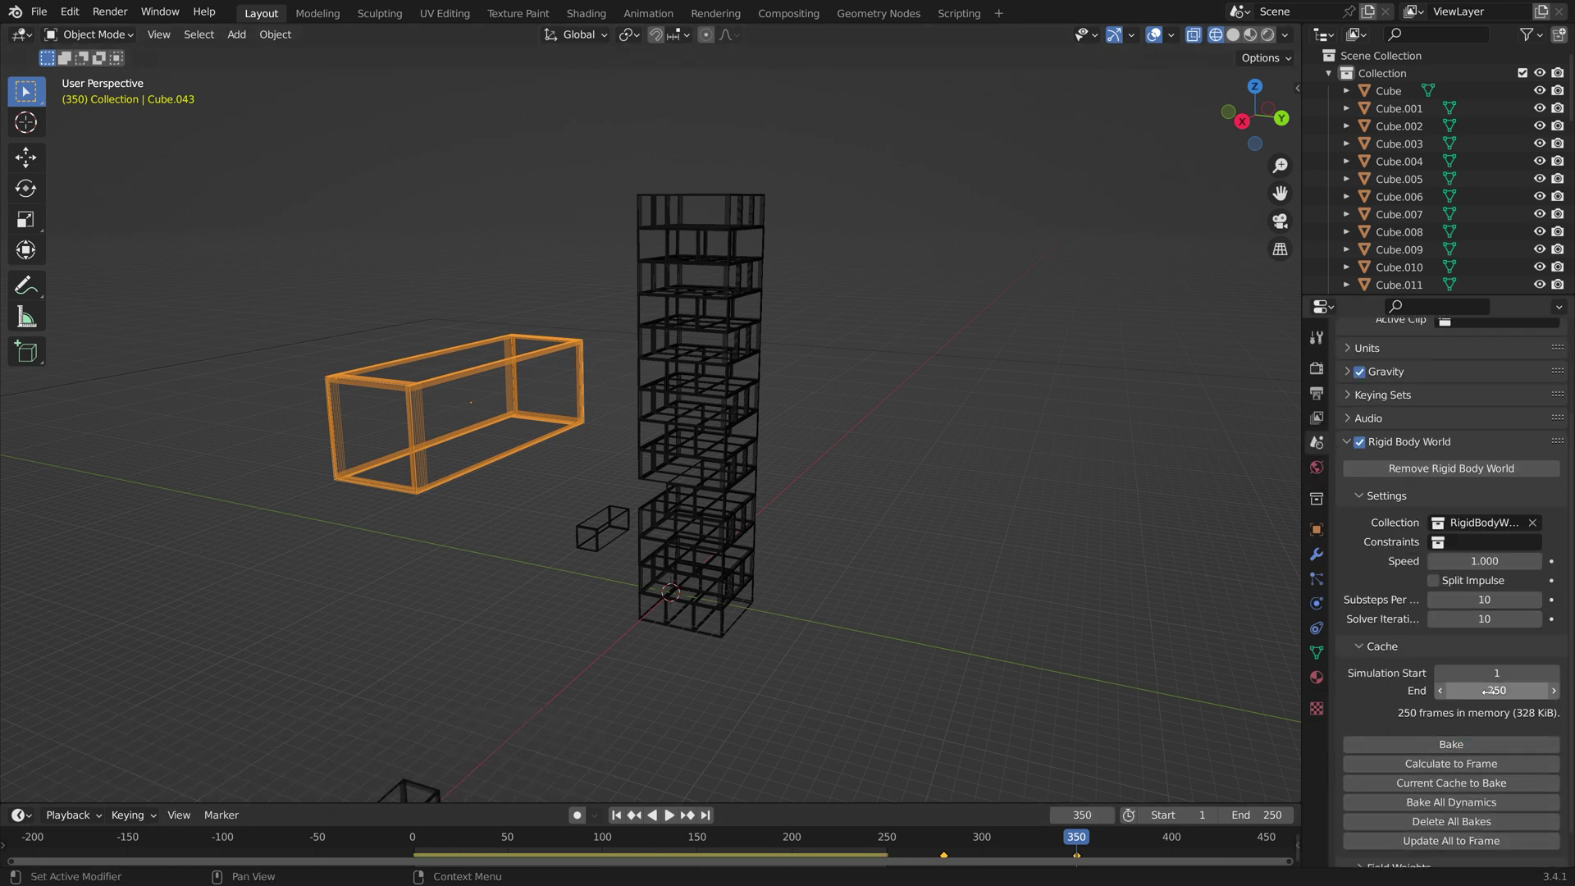
pyautogui.click(1486, 691)
pyautogui.write('1000')
pyautogui.press('Return')
# Save the file as tut7.blend.
pyautogui.hotkey('ctrl', 'shift', 's')
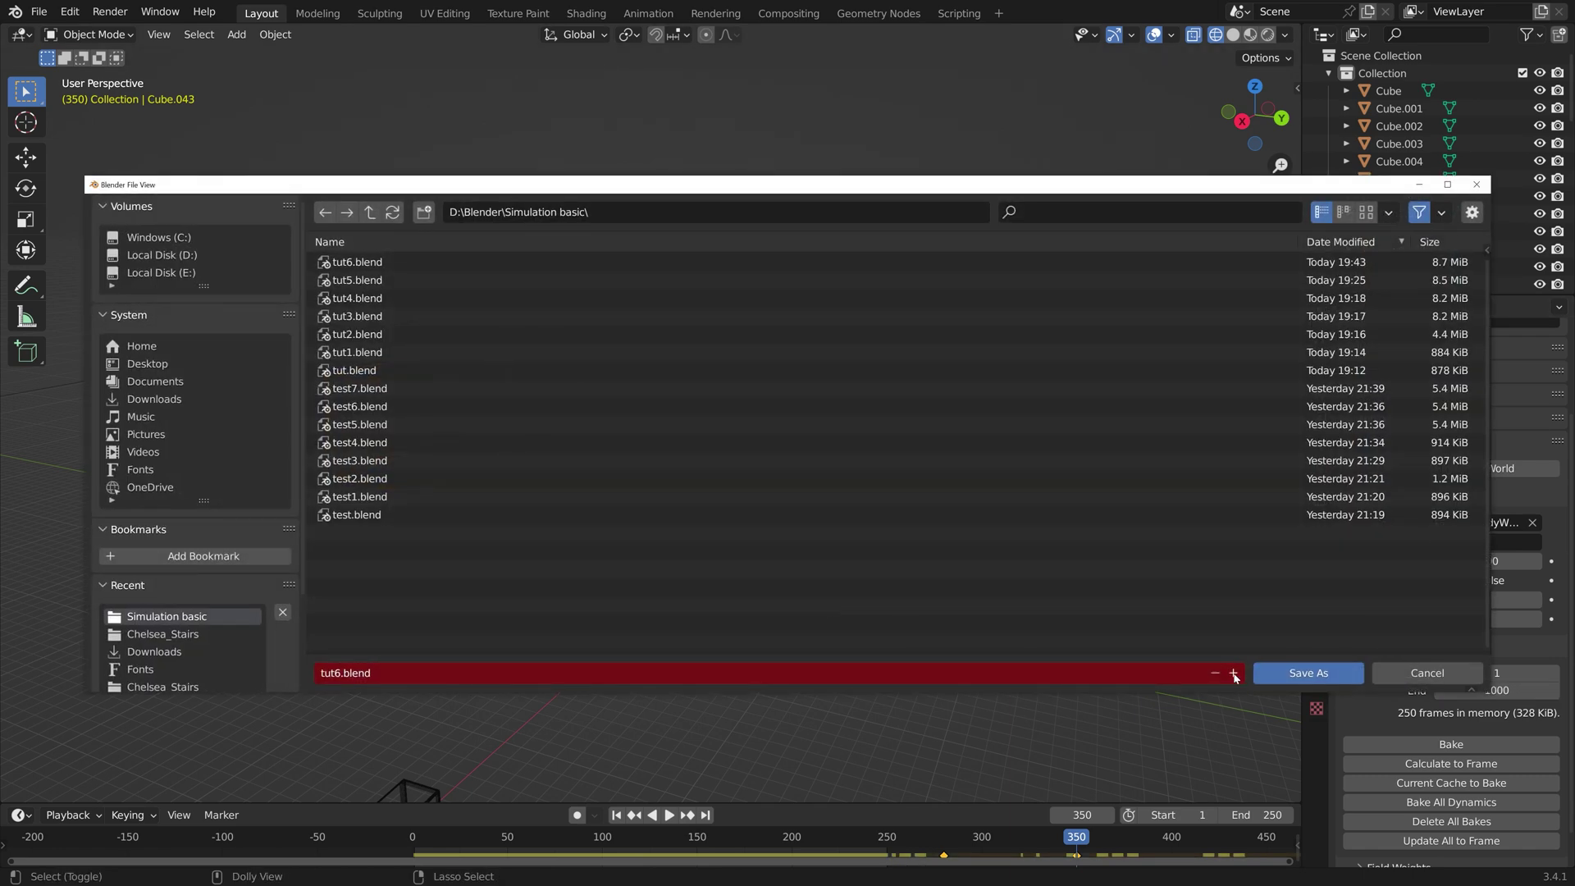
pyautogui.click(1234, 673)
pyautogui.click(1309, 673)
# Bake all 1000 frames, scrub through the box toppling the tower, and switch to solid shading.
pyautogui.click(1451, 744)
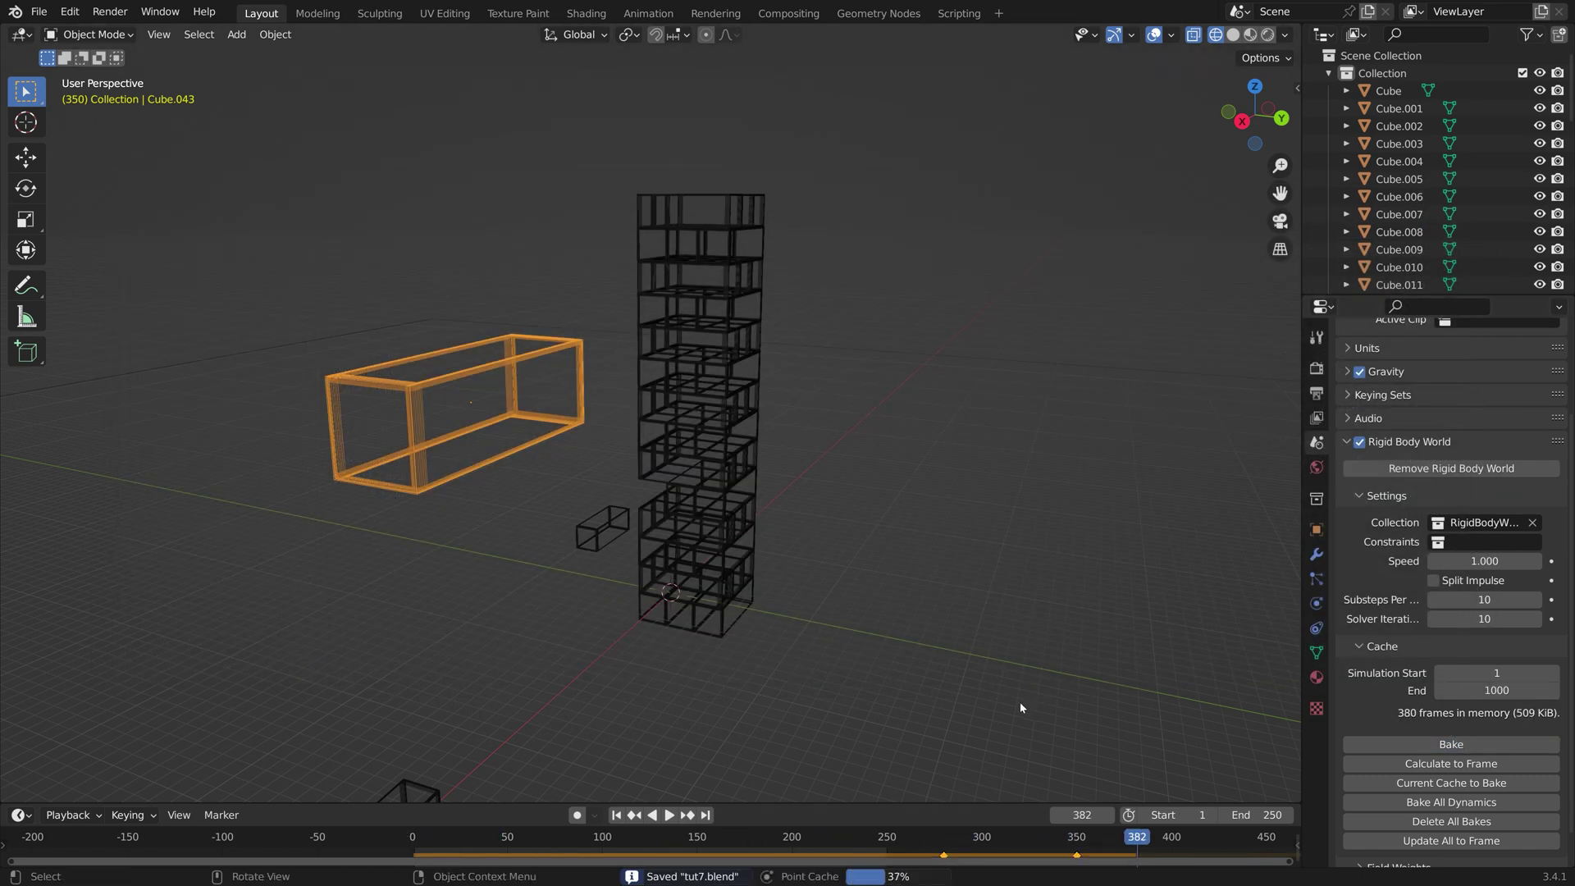
pyautogui.scroll(-2, 612, 718)
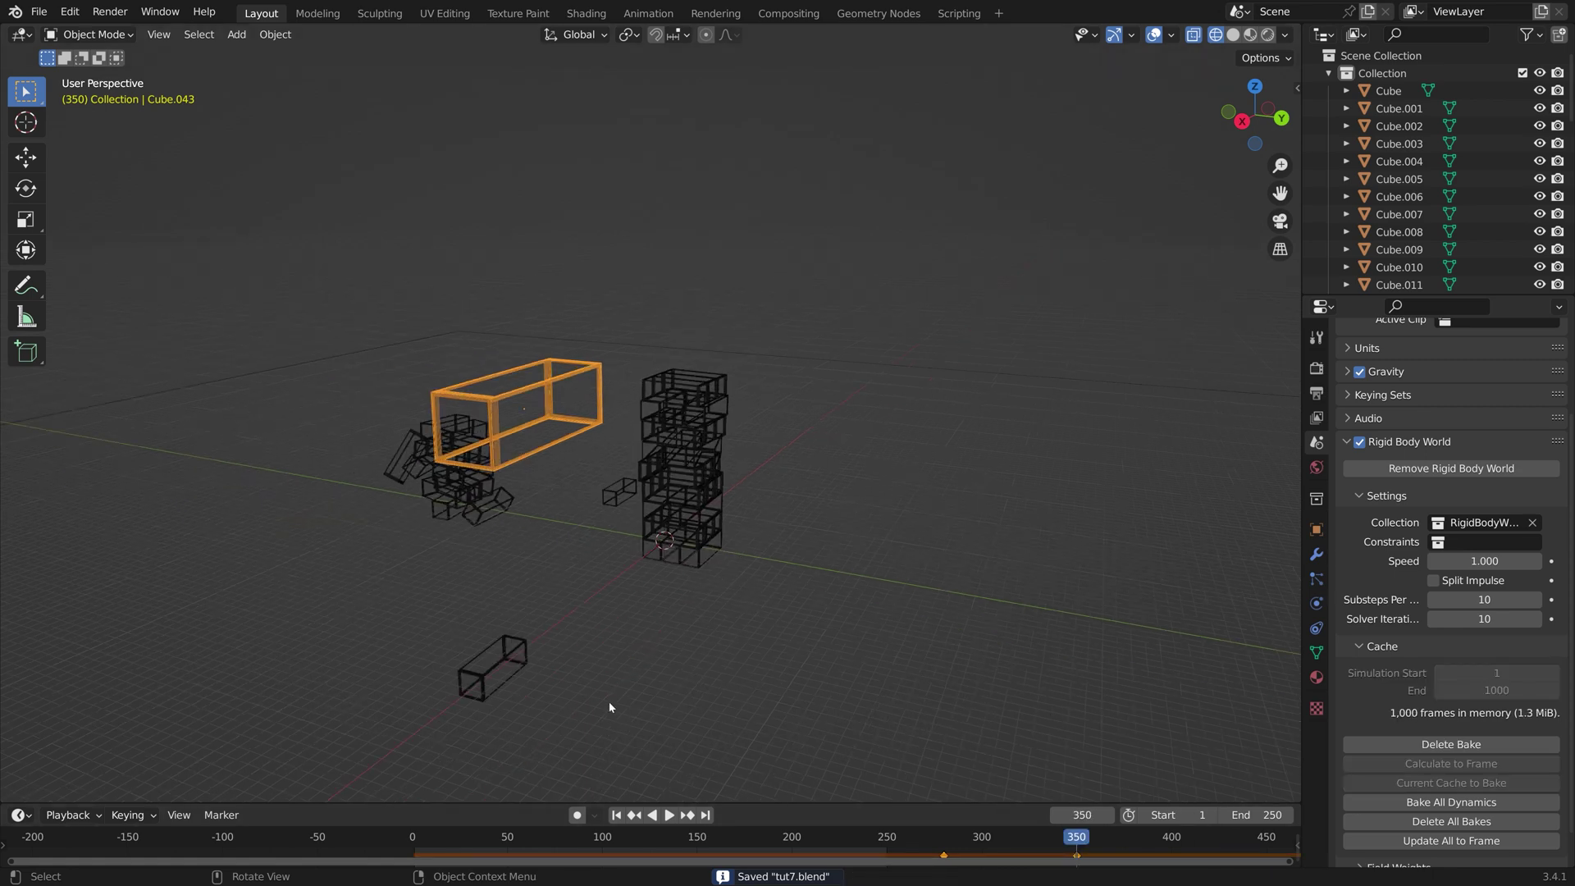
pyautogui.moveTo(429, 839); pyautogui.dragTo(1140, 867)
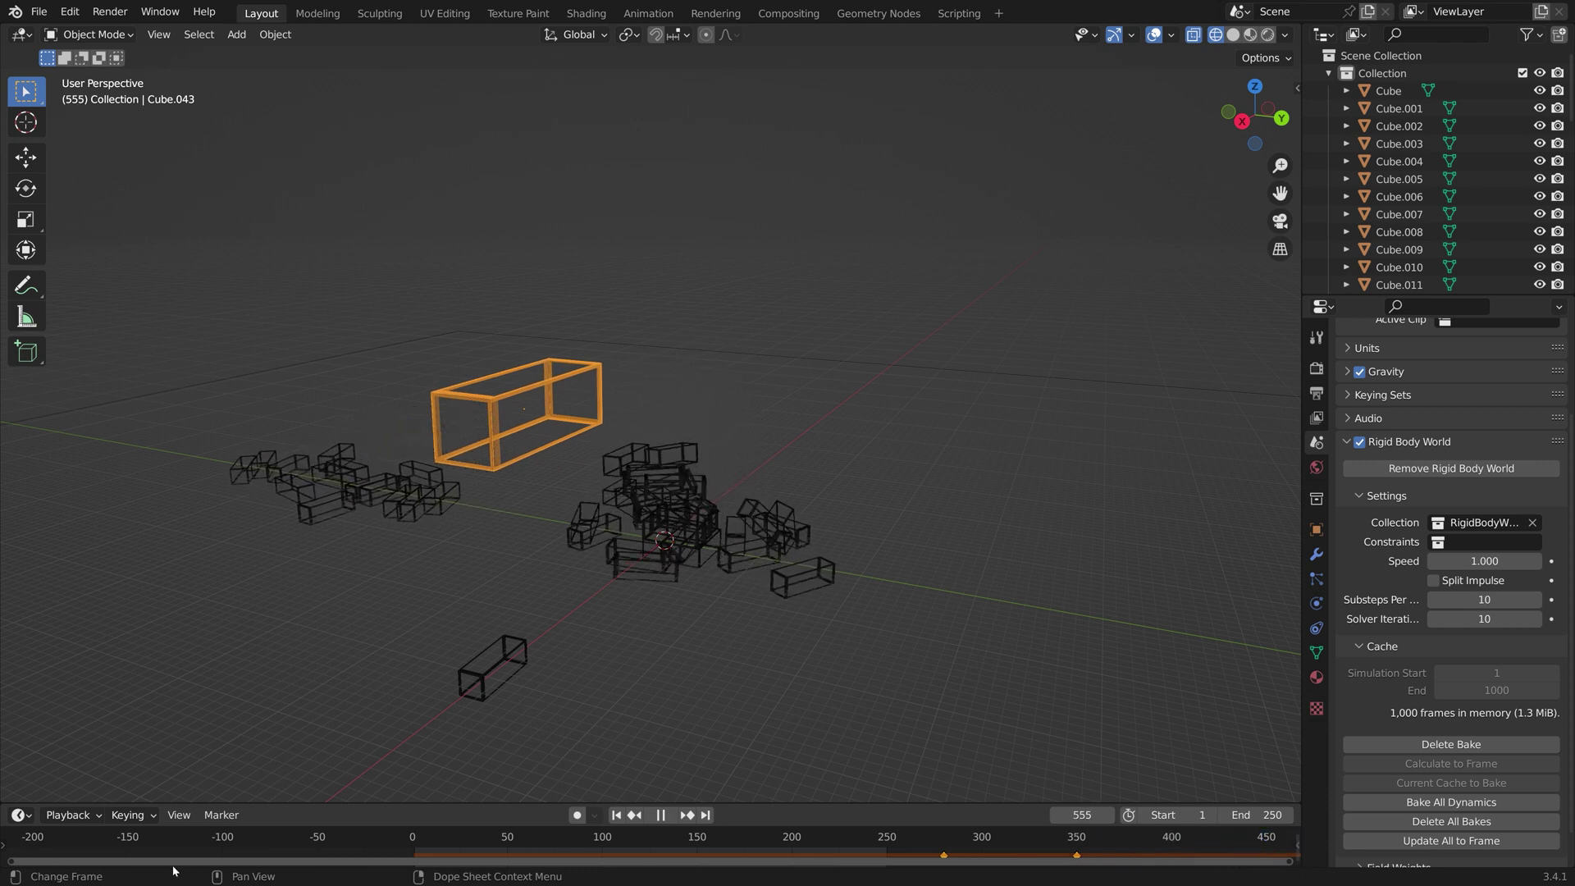
pyautogui.moveTo(1212, 843); pyautogui.dragTo(1217, 842)
pyautogui.click(922, 845)
pyautogui.click(418, 843)
pyautogui.press('space')
pyautogui.click(1233, 34)
pyautogui.moveTo(1066, 248); pyautogui.dragTo(765, 237, button='middle')
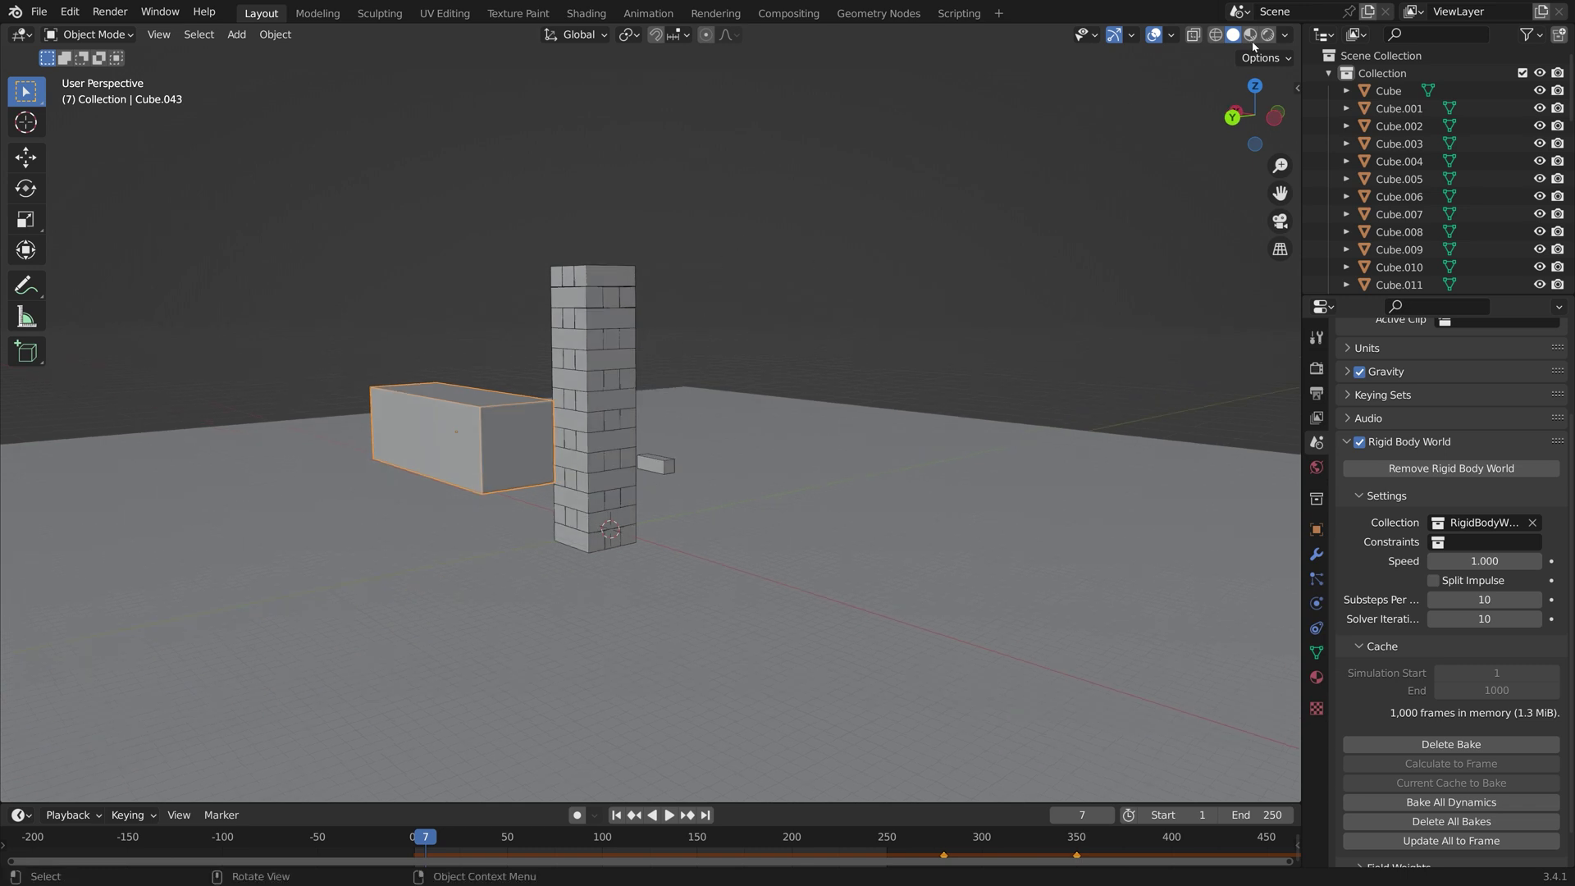
# Split the viewport and turn the right half into the Shader Editor.
pyautogui.moveTo(1294, 27); pyautogui.dragTo(782, 105)
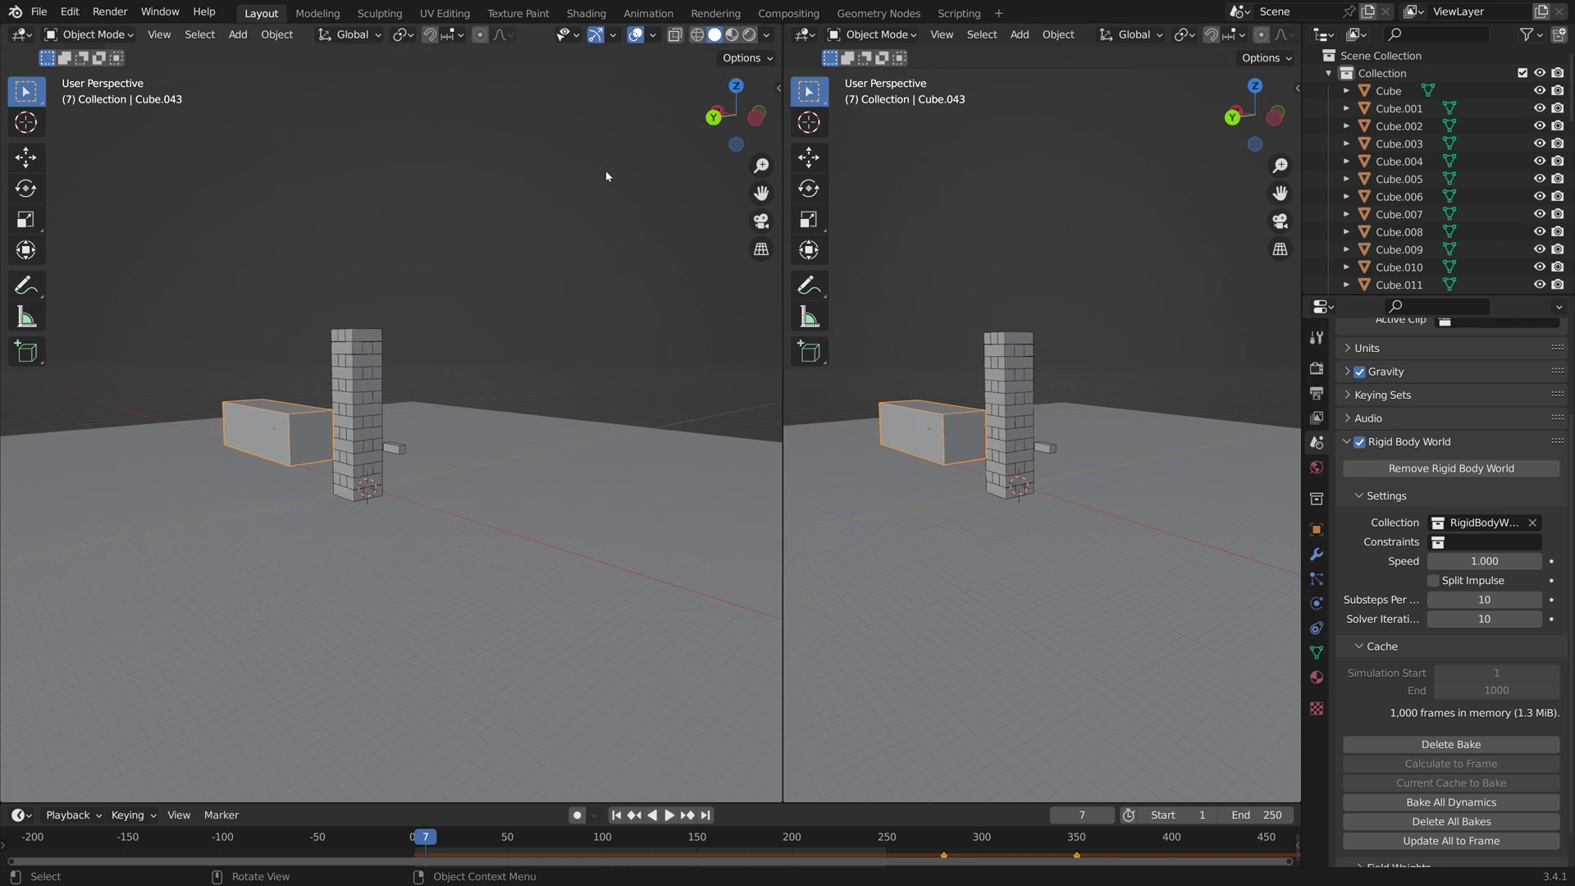
pyautogui.press('Tab')
pyautogui.press('Tab')
pyautogui.click(805, 34)
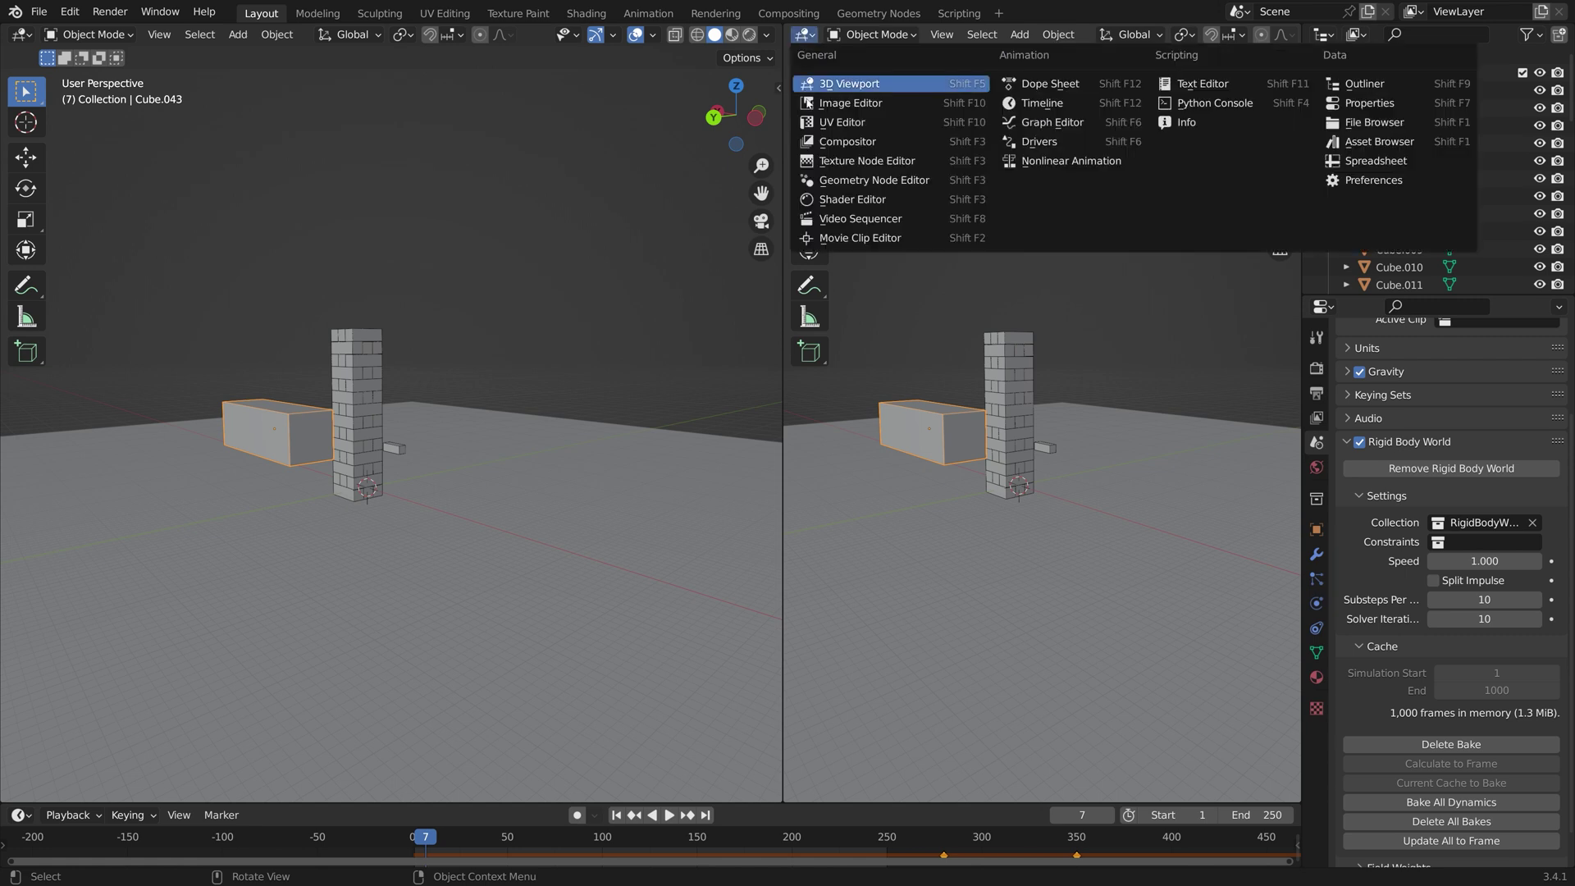
pyautogui.click(816, 200)
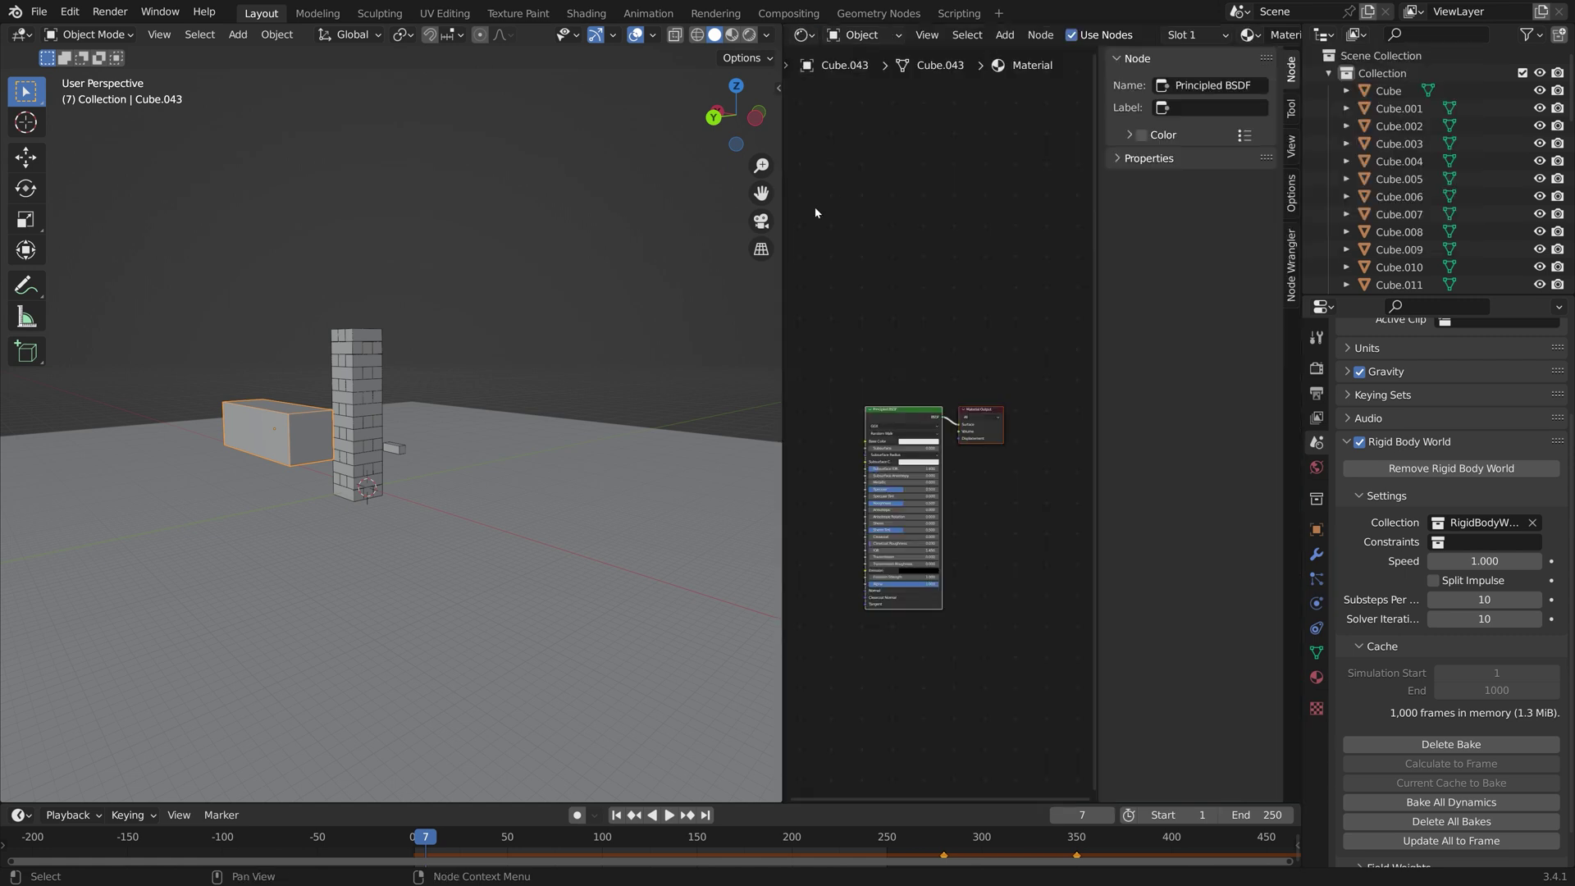
# In wireframe view, select all the tower bricks plus the long box.
pyautogui.click(365, 332)
pyautogui.moveTo(366, 332); pyautogui.dragTo(301, 335, button='middle')
pyautogui.scroll(5, 322, 341)
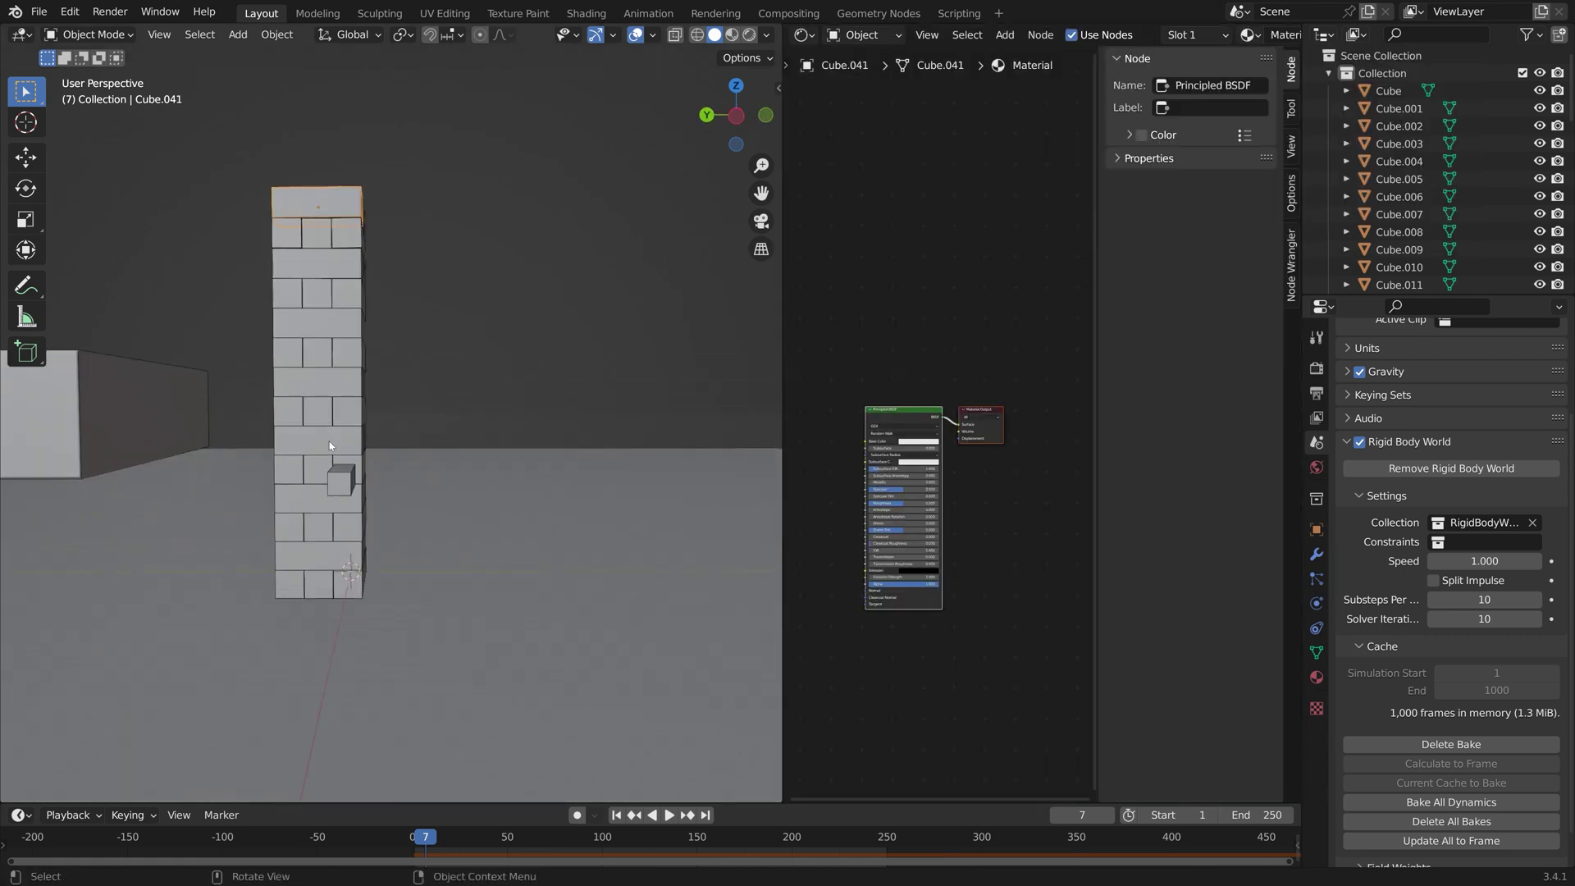
pyautogui.moveTo(329, 448); pyautogui.dragTo(386, 389, button='middle')
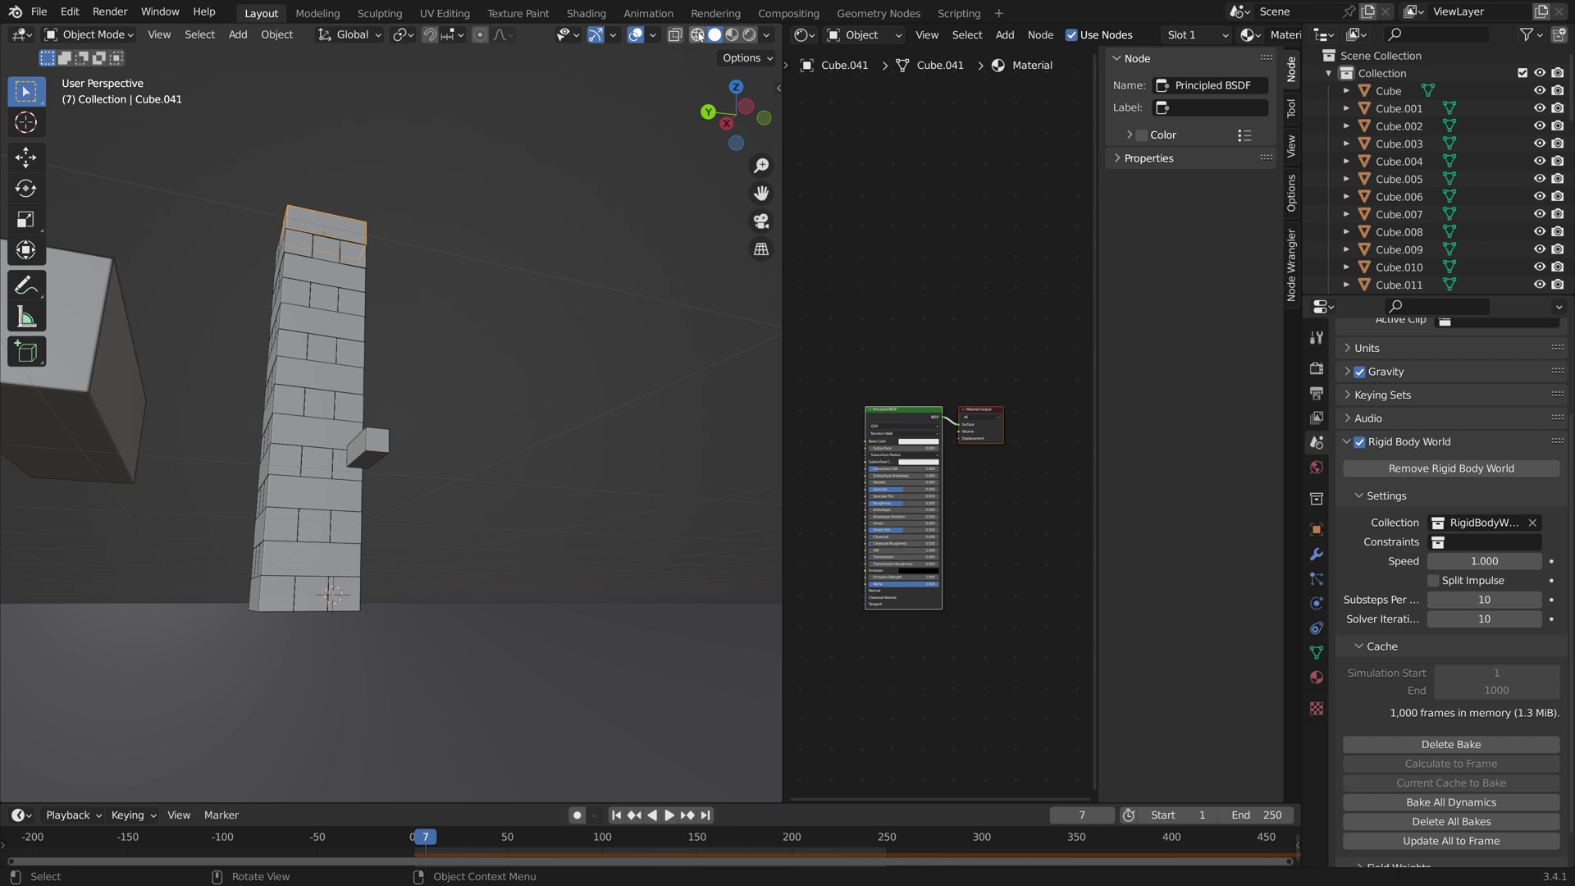
pyautogui.click(697, 34)
pyautogui.moveTo(224, 601); pyautogui.dragTo(423, 180)
pyautogui.keyDown('shift'); pyautogui.click(211, 301); pyautogui.keyUp('shift')
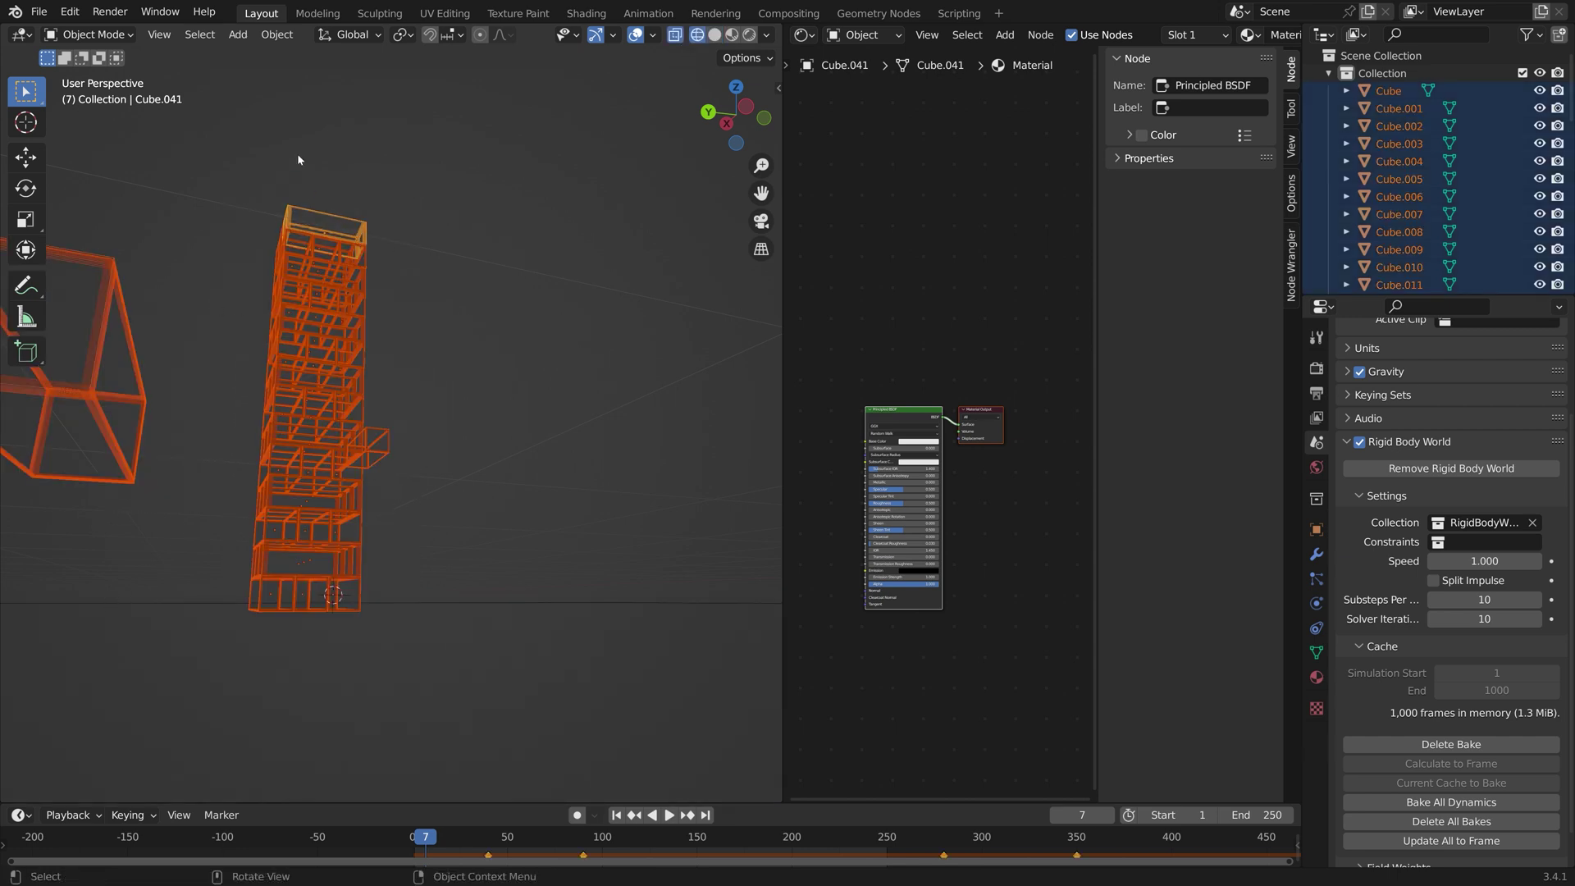
# Replace the block's material with a new Material.001 using a Diffuse BSDF surface.
pyautogui.click(1317, 676)
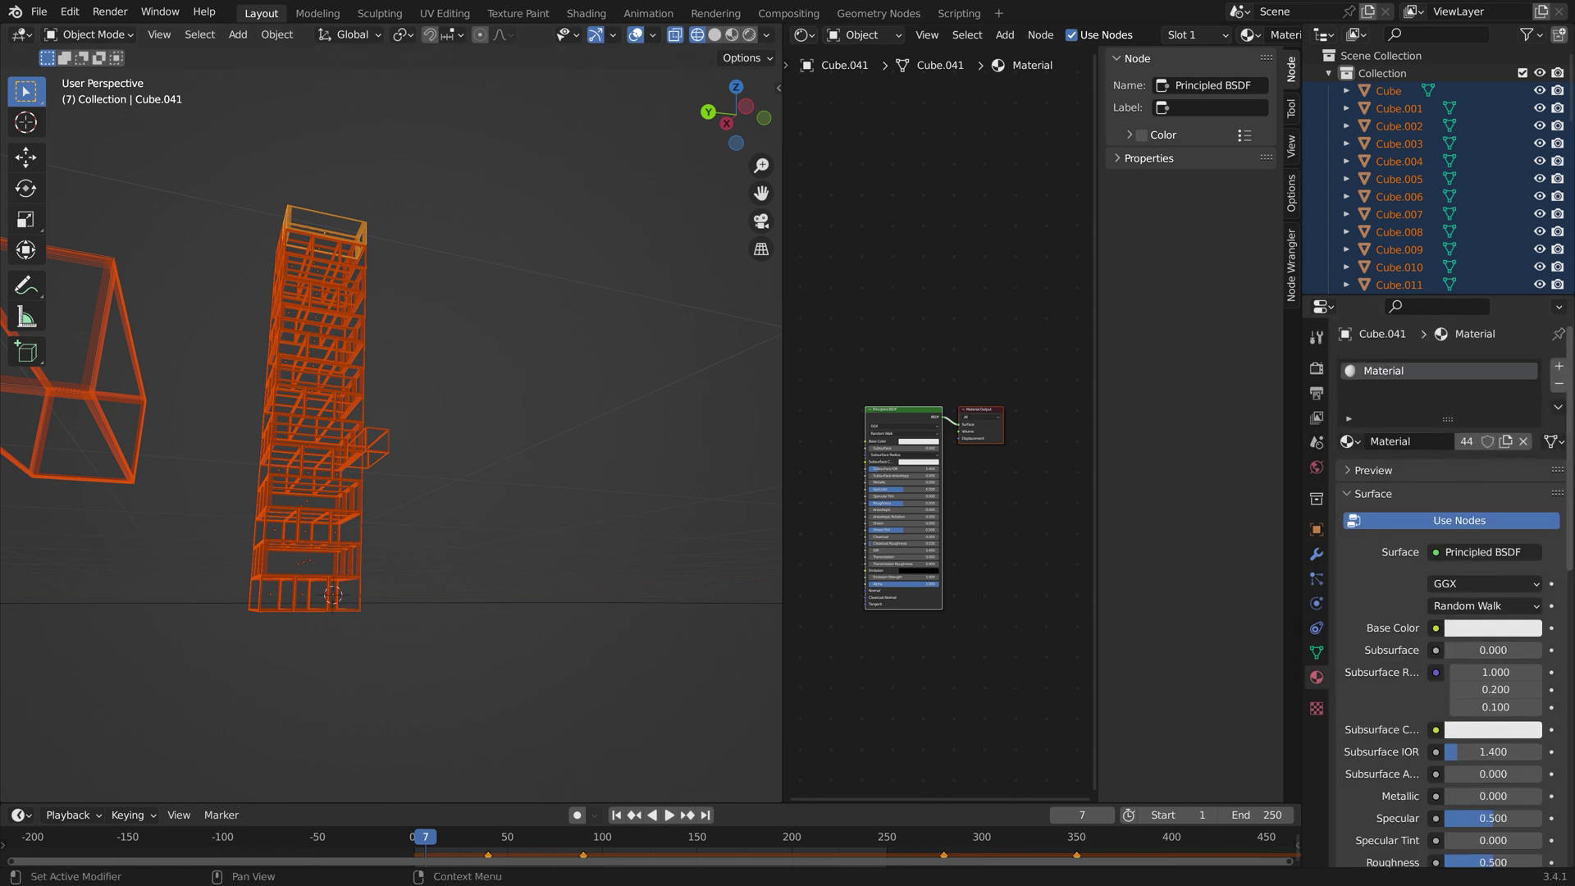
pyautogui.click(1558, 385)
pyautogui.click(1446, 442)
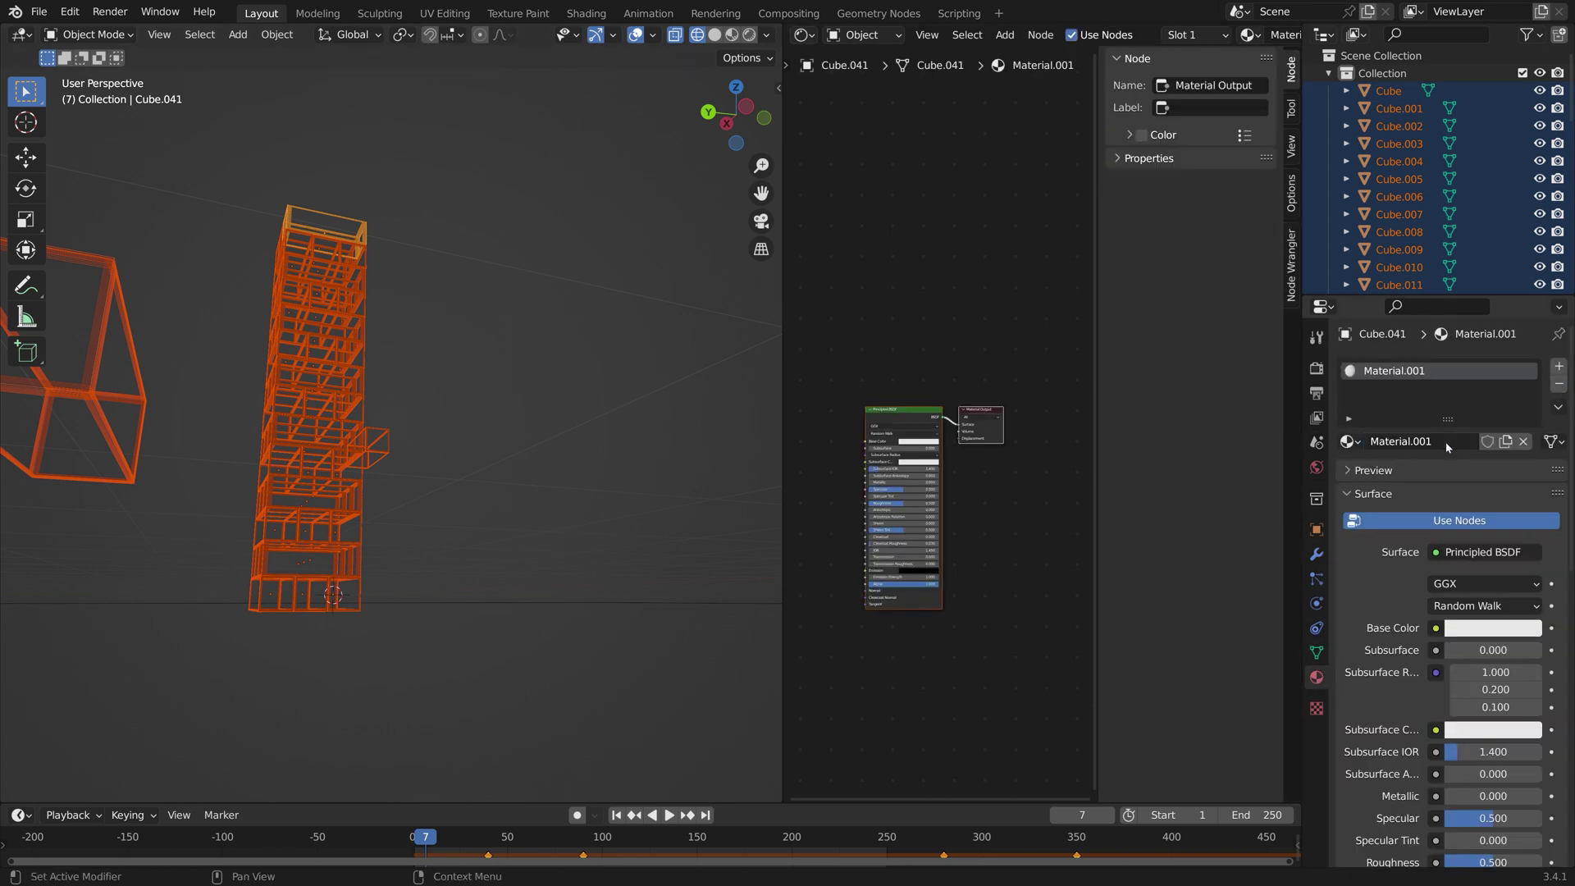
pyautogui.click(1468, 552)
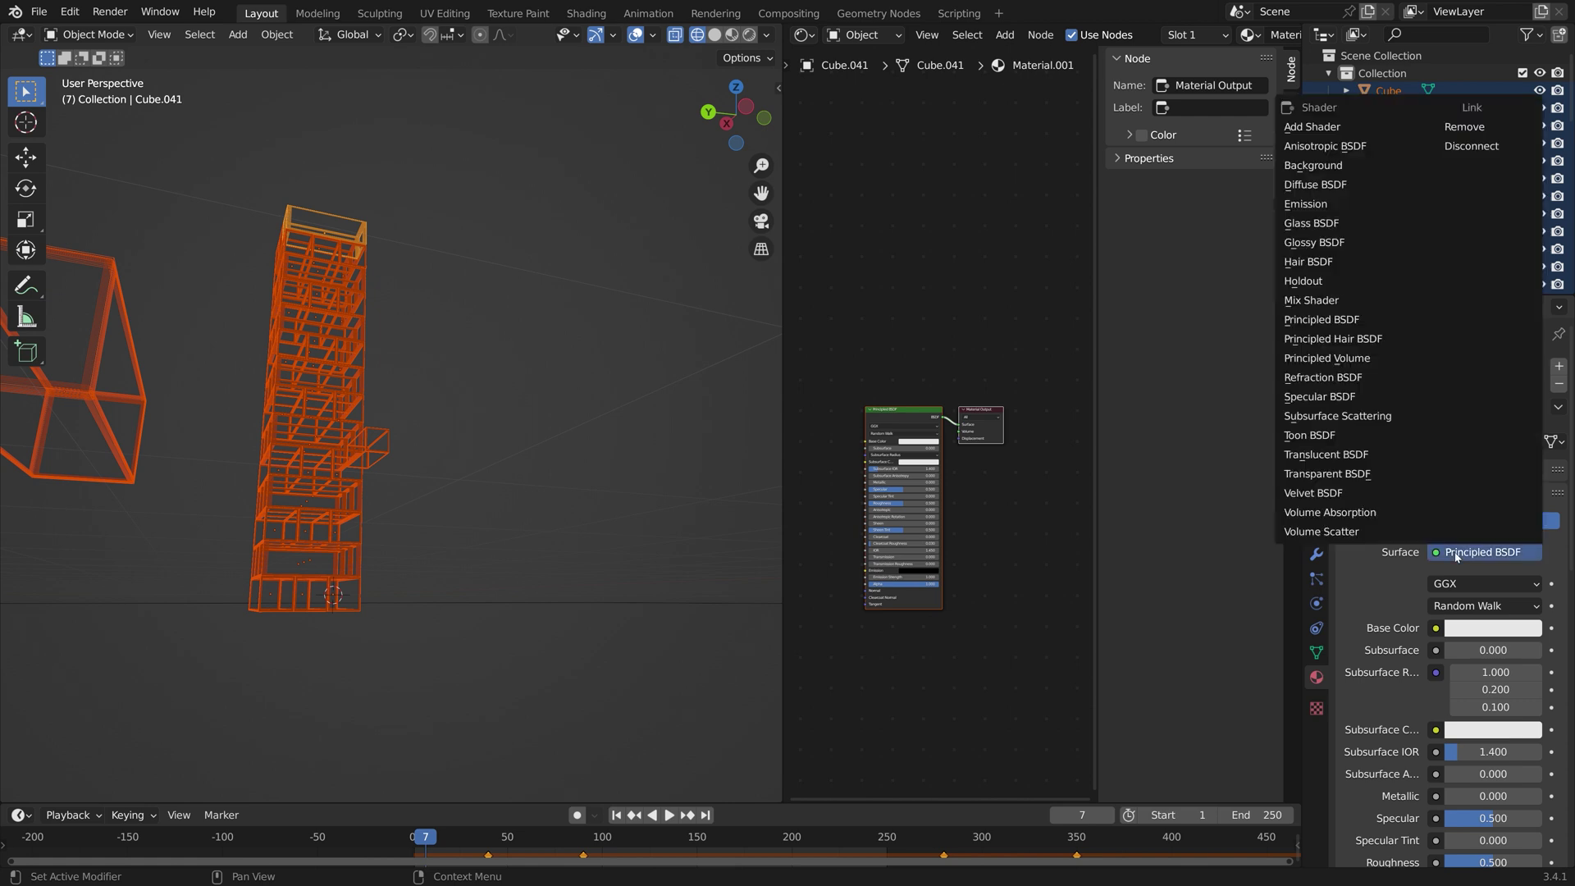
pyautogui.click(1322, 189)
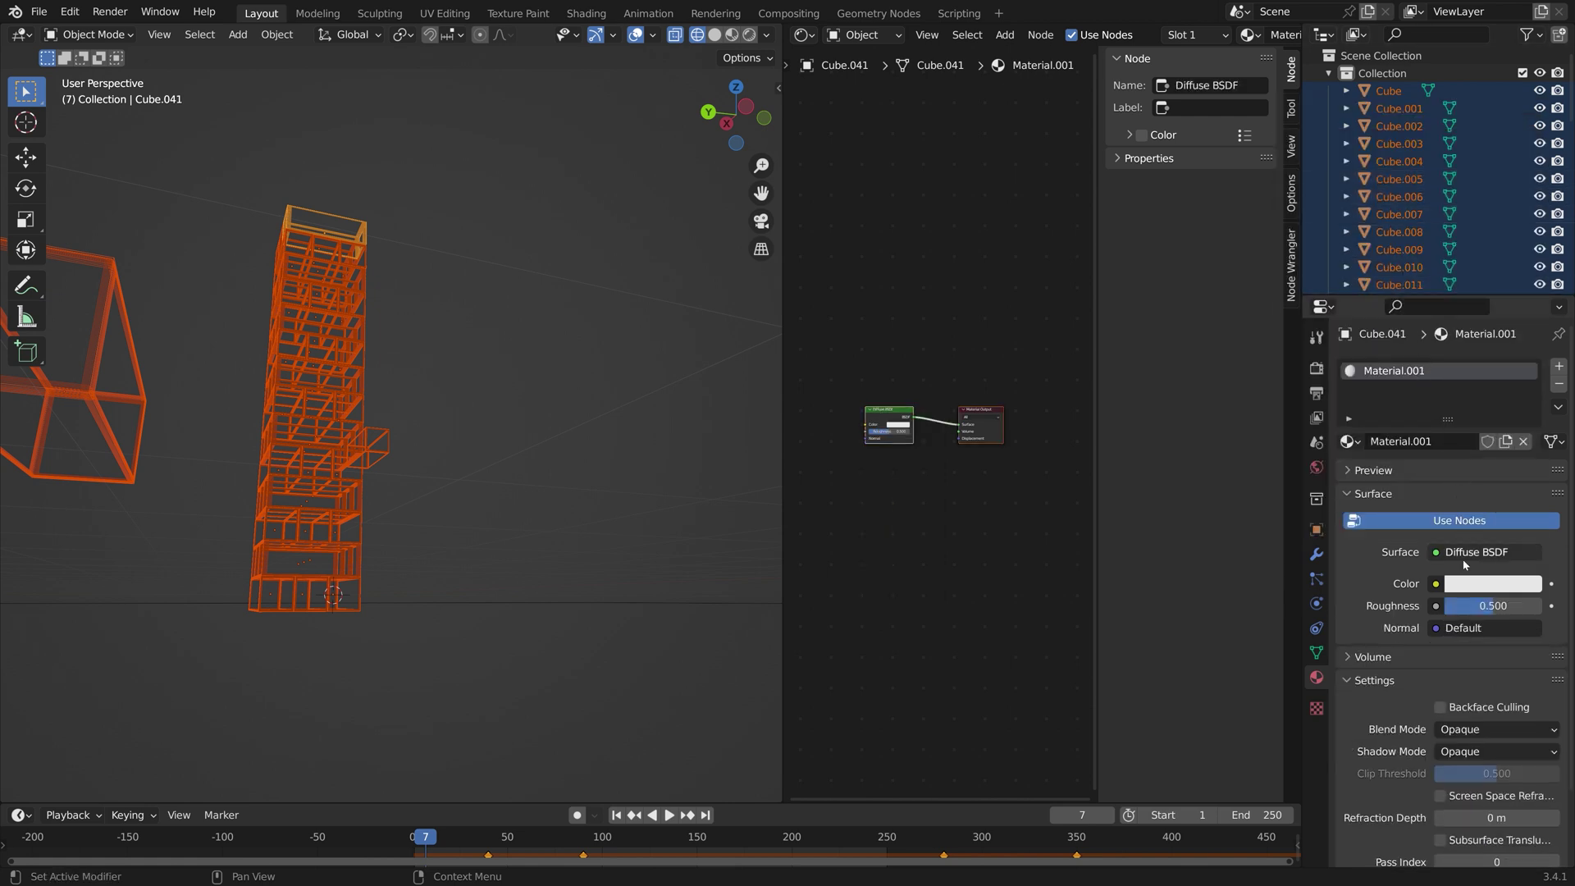
pyautogui.scroll(2, 861, 509)
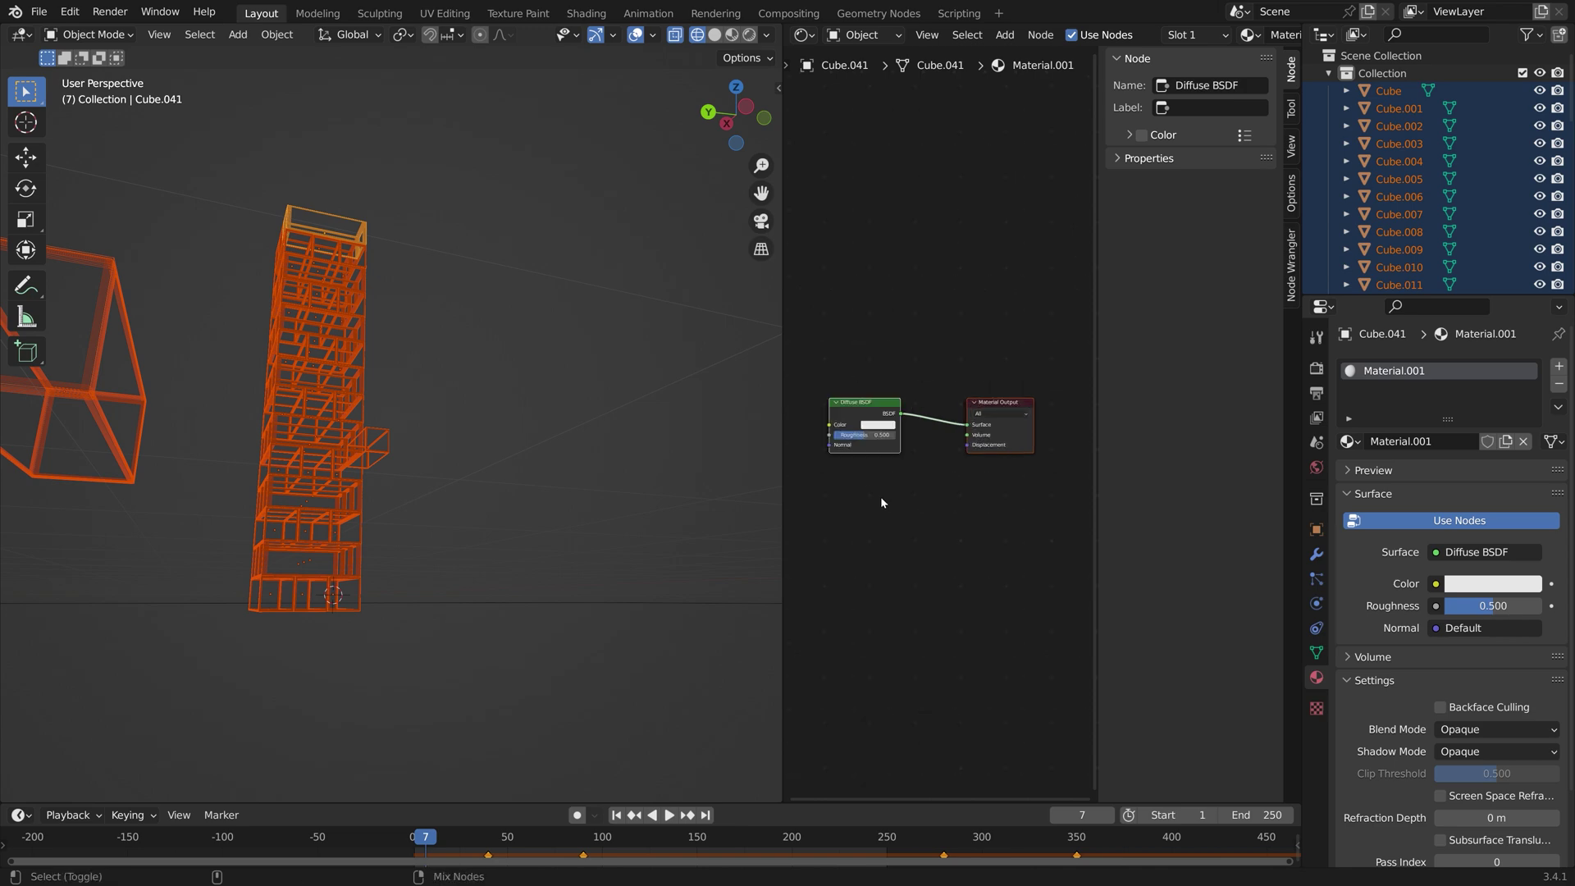
# Save the file as tut8.blend.
pyautogui.hotkey('ctrl', 'shift', 's')
pyautogui.click(1233, 672)
pyautogui.click(1308, 673)
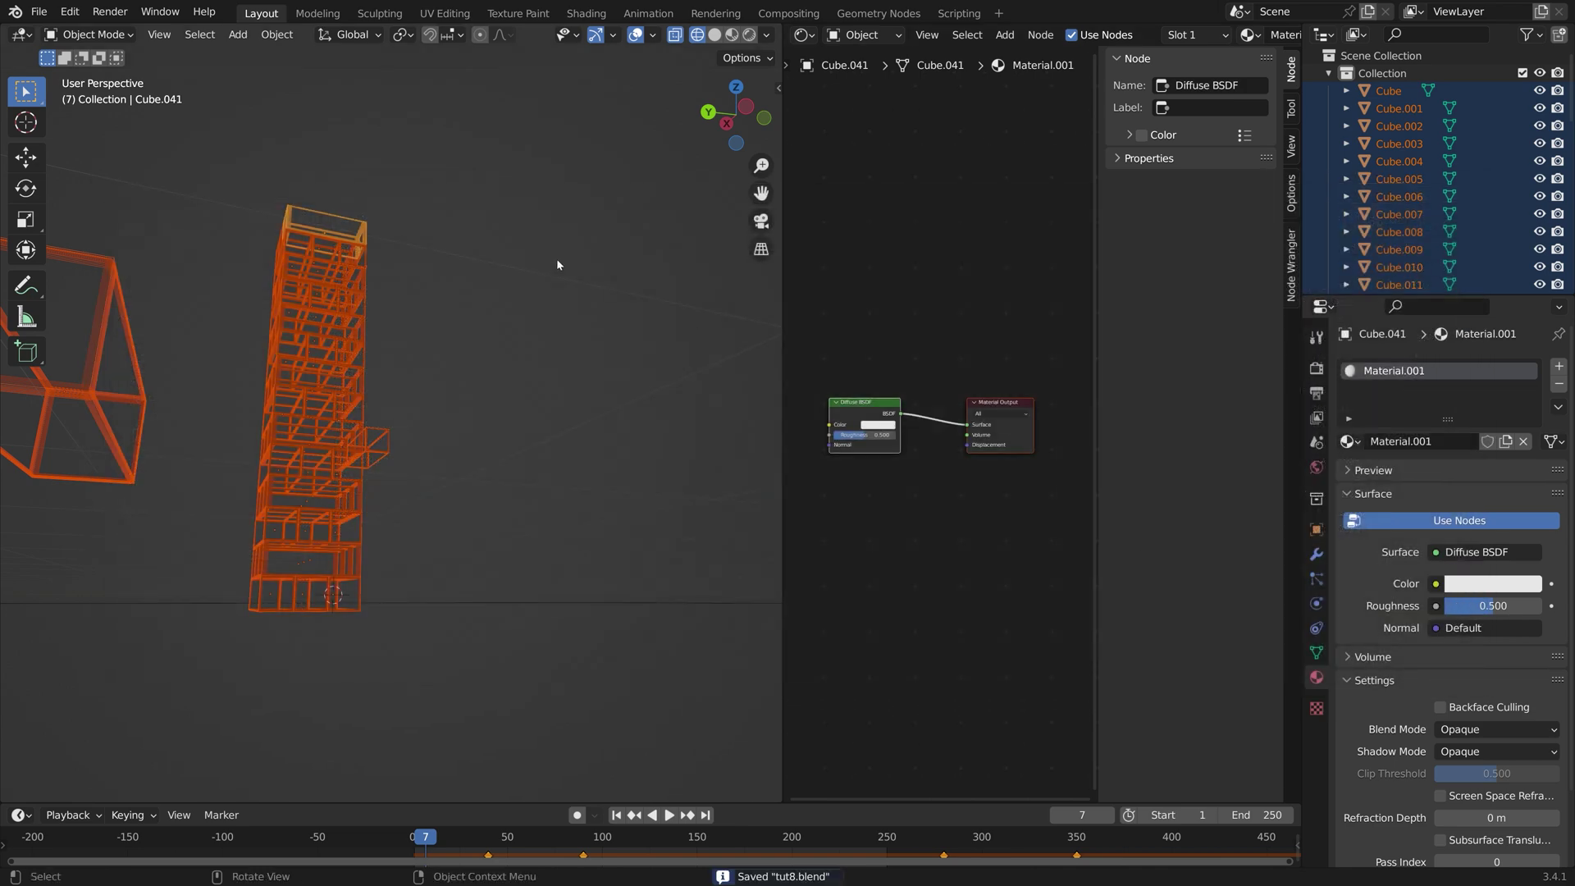
# Link the active Material.001 to all selected bricks and the long box via Link Materials.
pyautogui.click(278, 35)
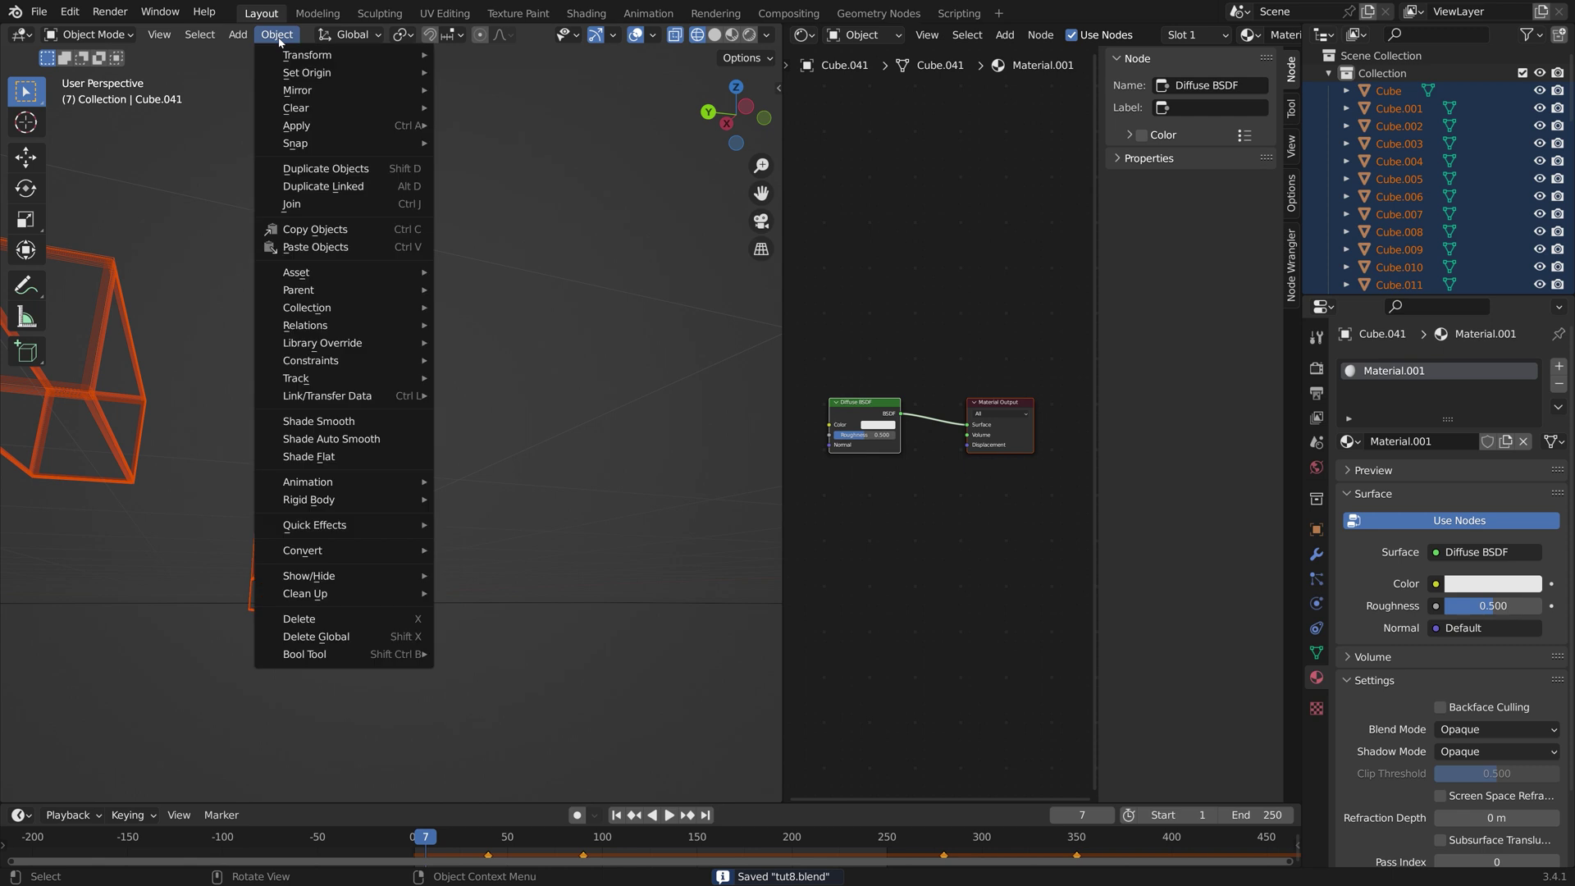
pyautogui.moveTo(344, 396)
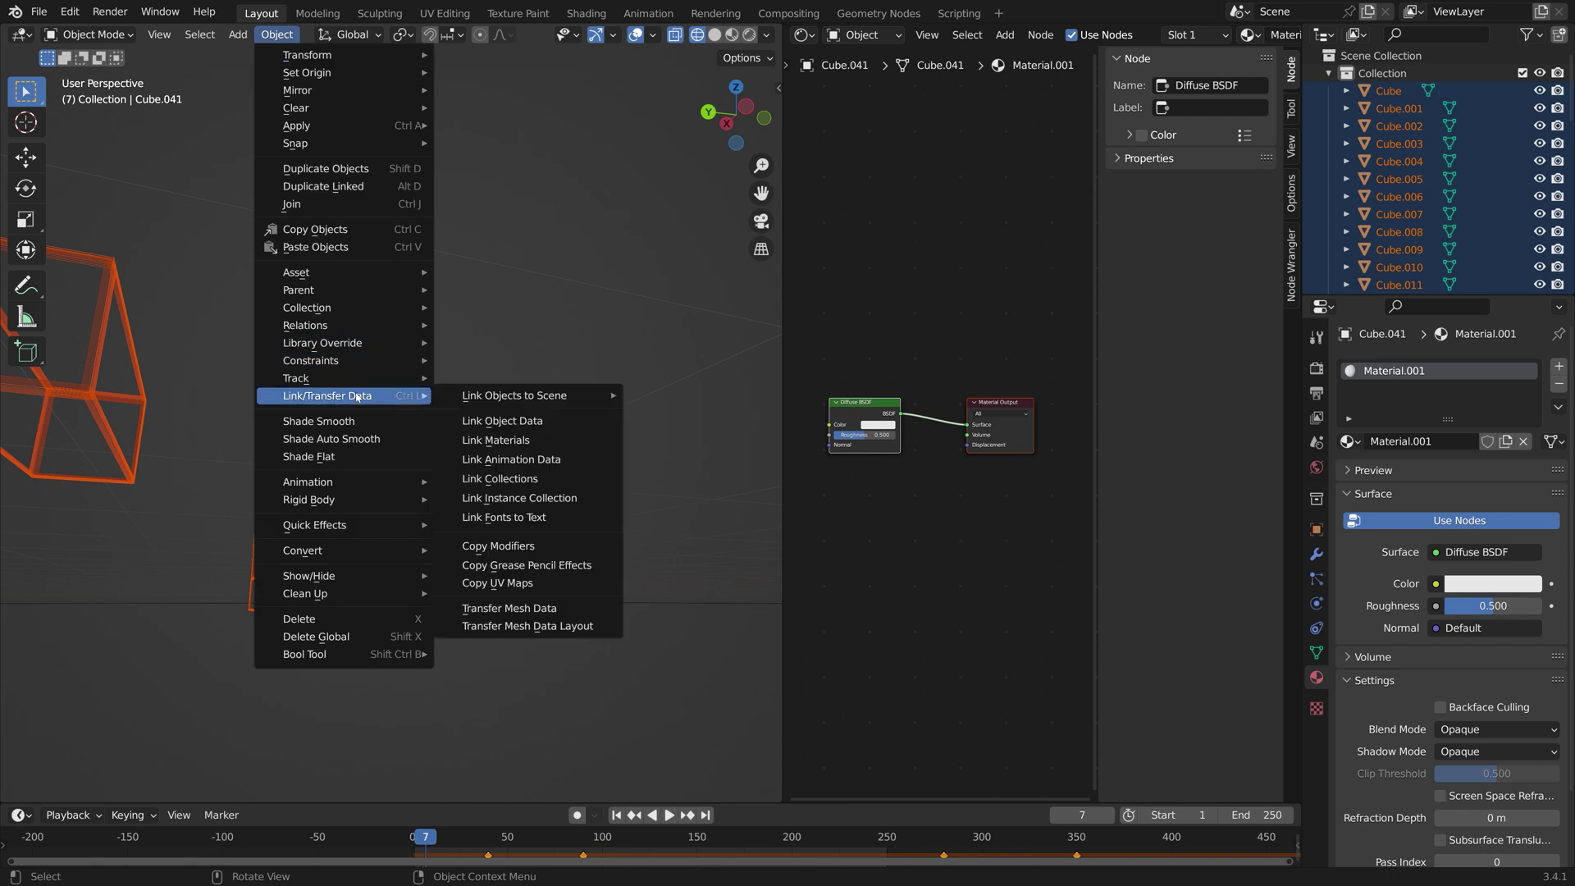
pyautogui.click(523, 440)
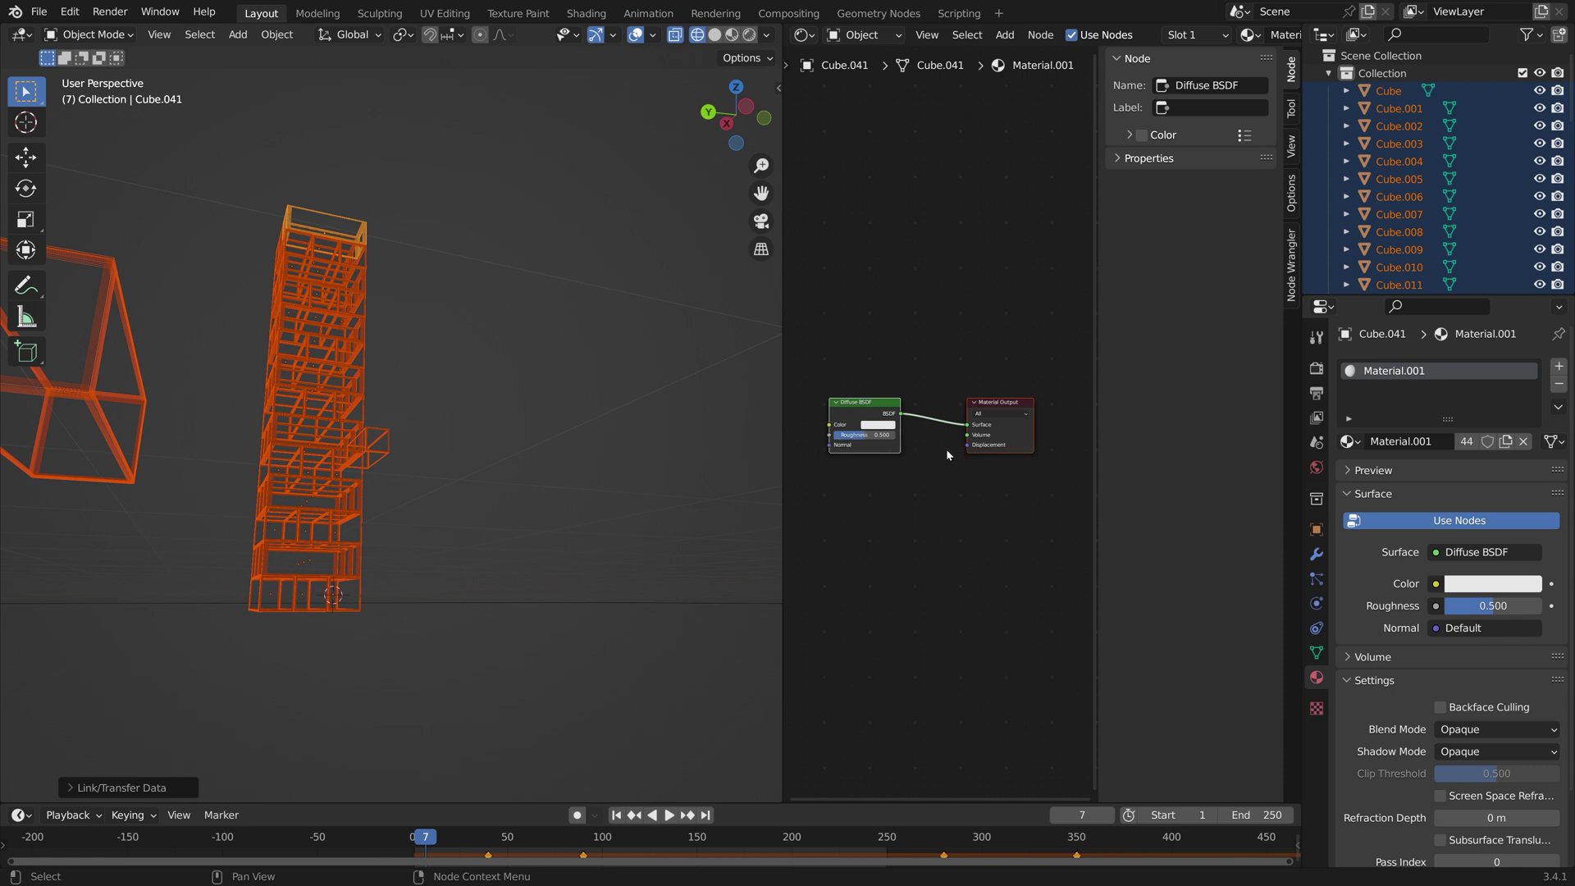
# Add an Object Info node and connect its Random output to the Diffuse BSDF Color.
pyautogui.press('n')
pyautogui.press('Home')
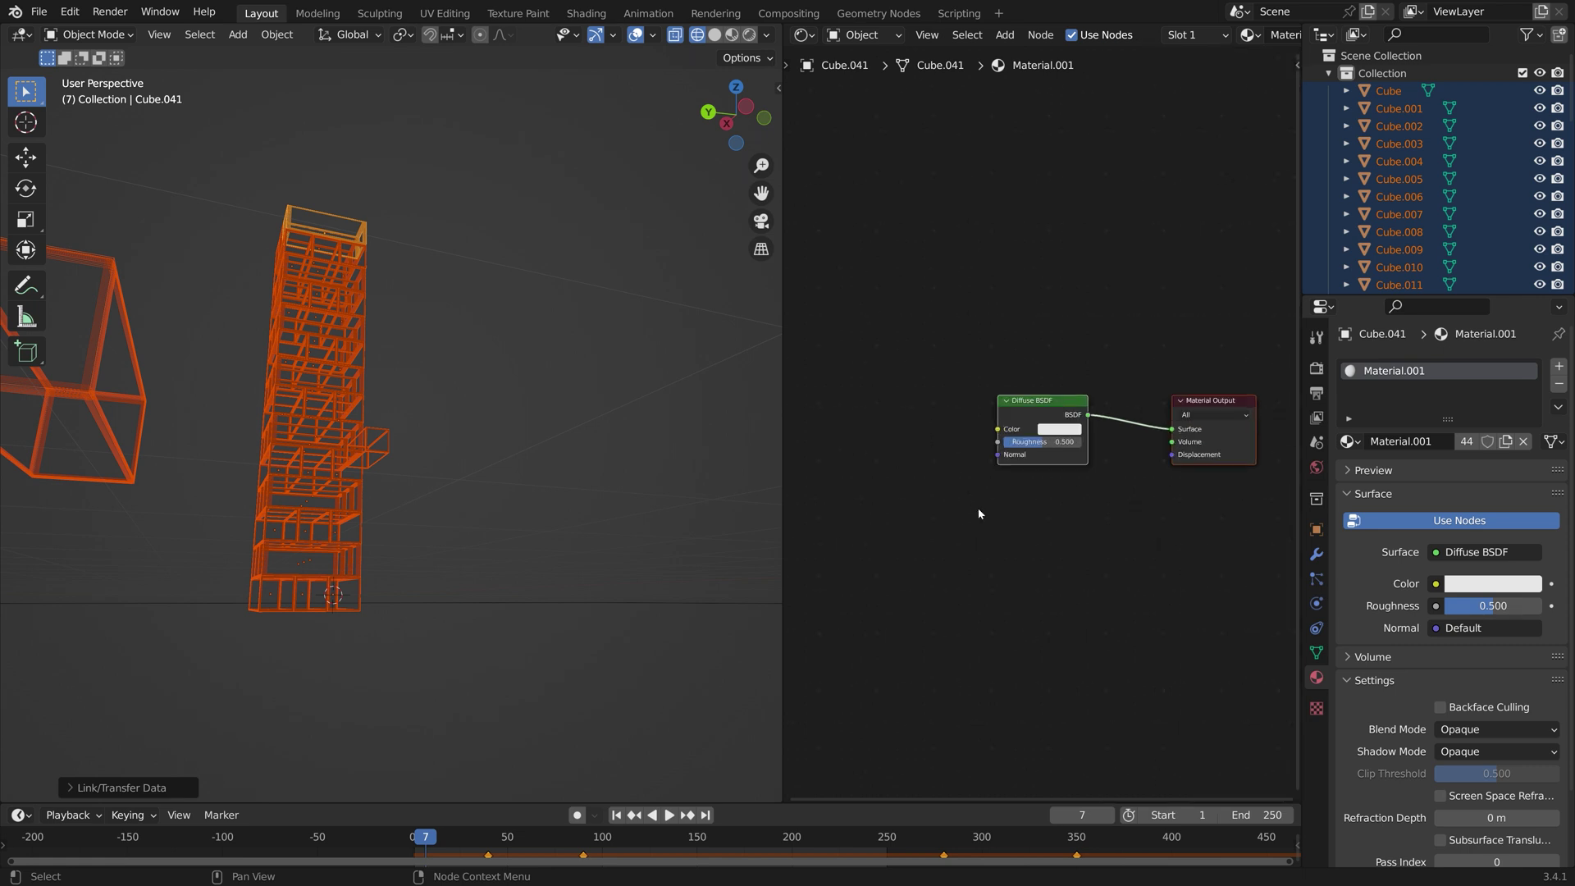
pyautogui.hotkey('shift', 'a')
pyautogui.click(938, 425)
pyautogui.write('o')
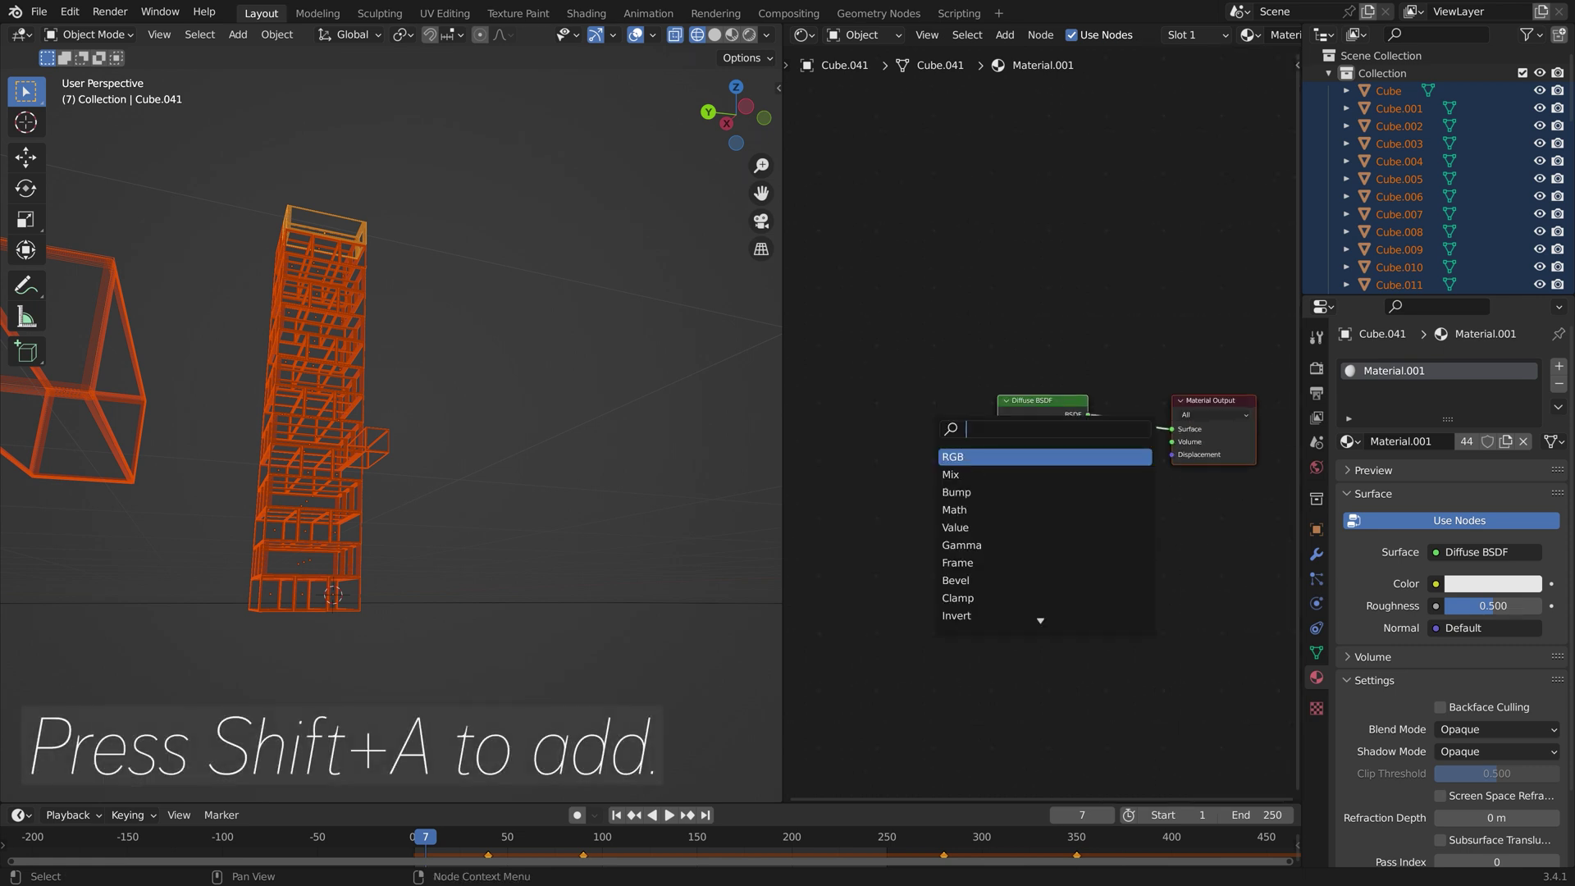
pyautogui.write('bj')
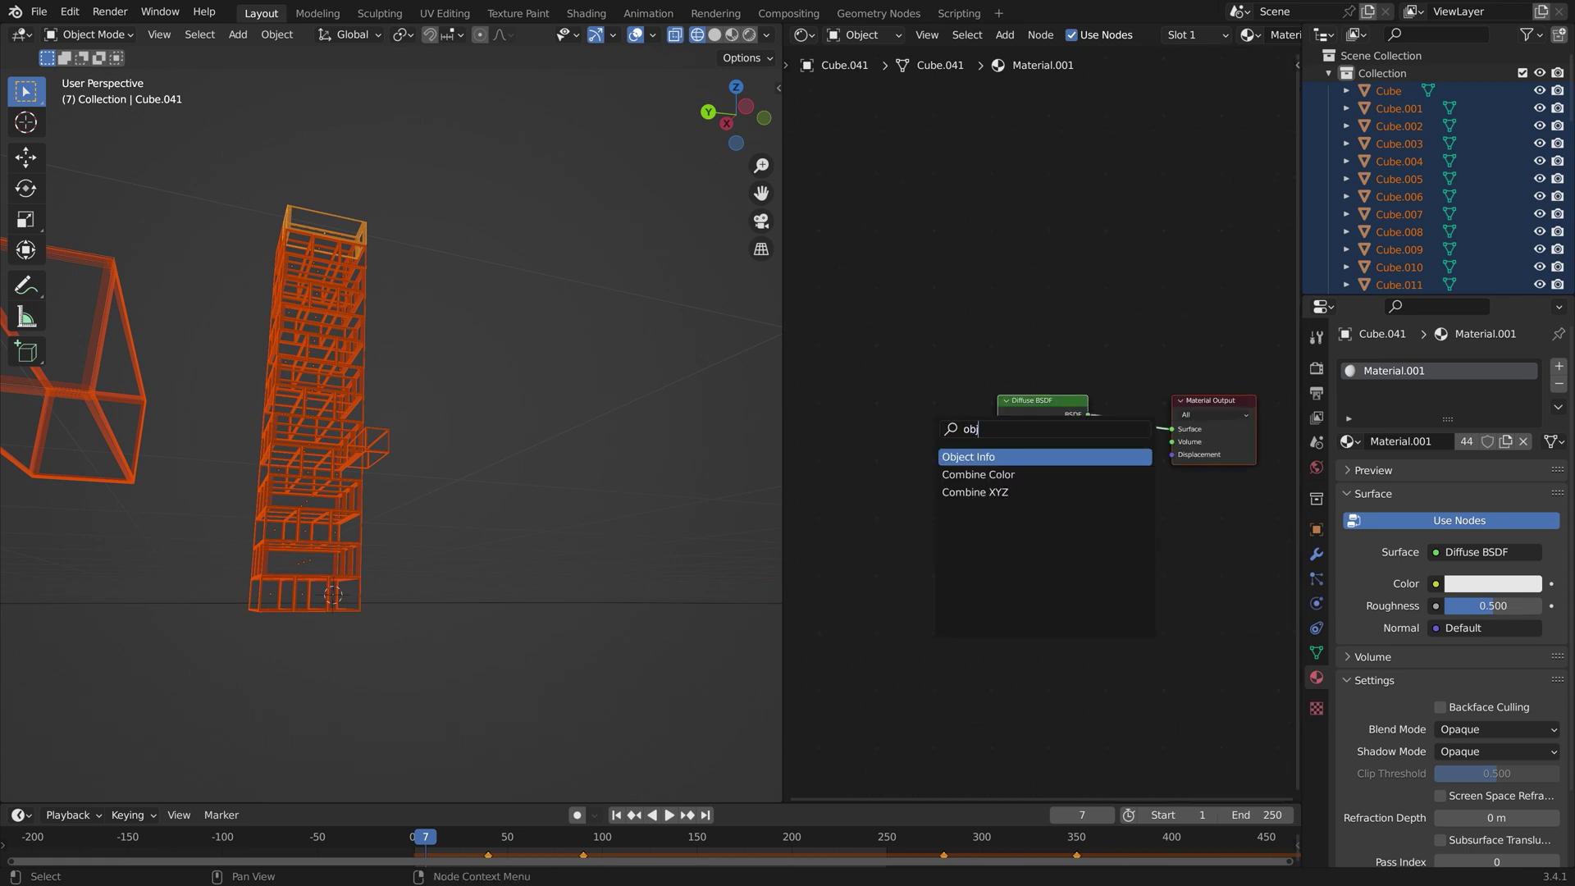
pyautogui.press('Return')
pyautogui.click(926, 471)
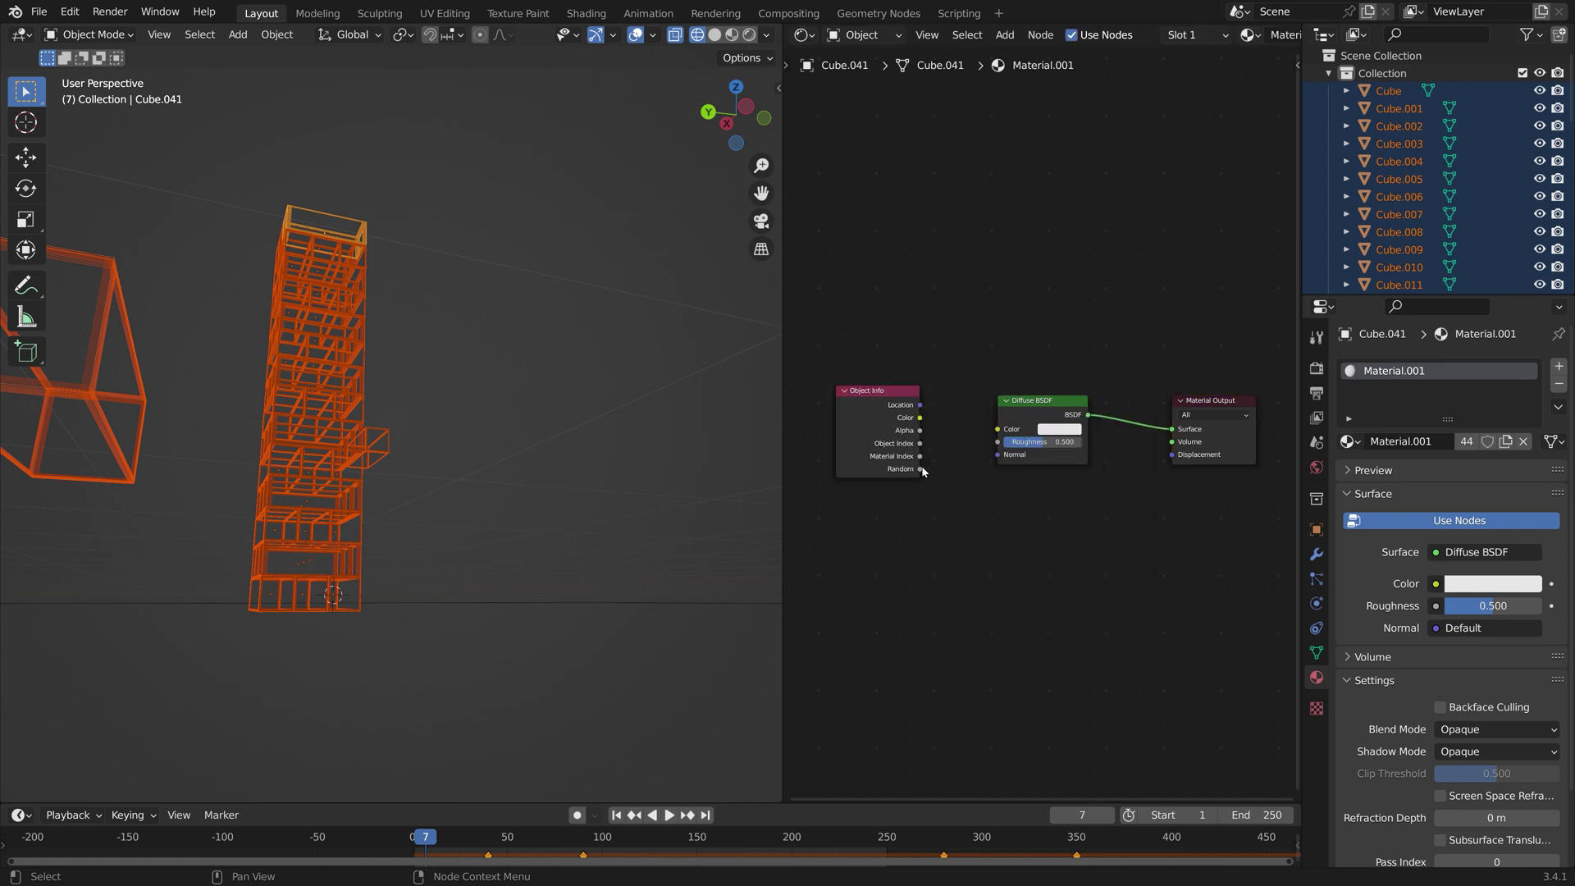
pyautogui.moveTo(922, 467); pyautogui.dragTo(1004, 432)
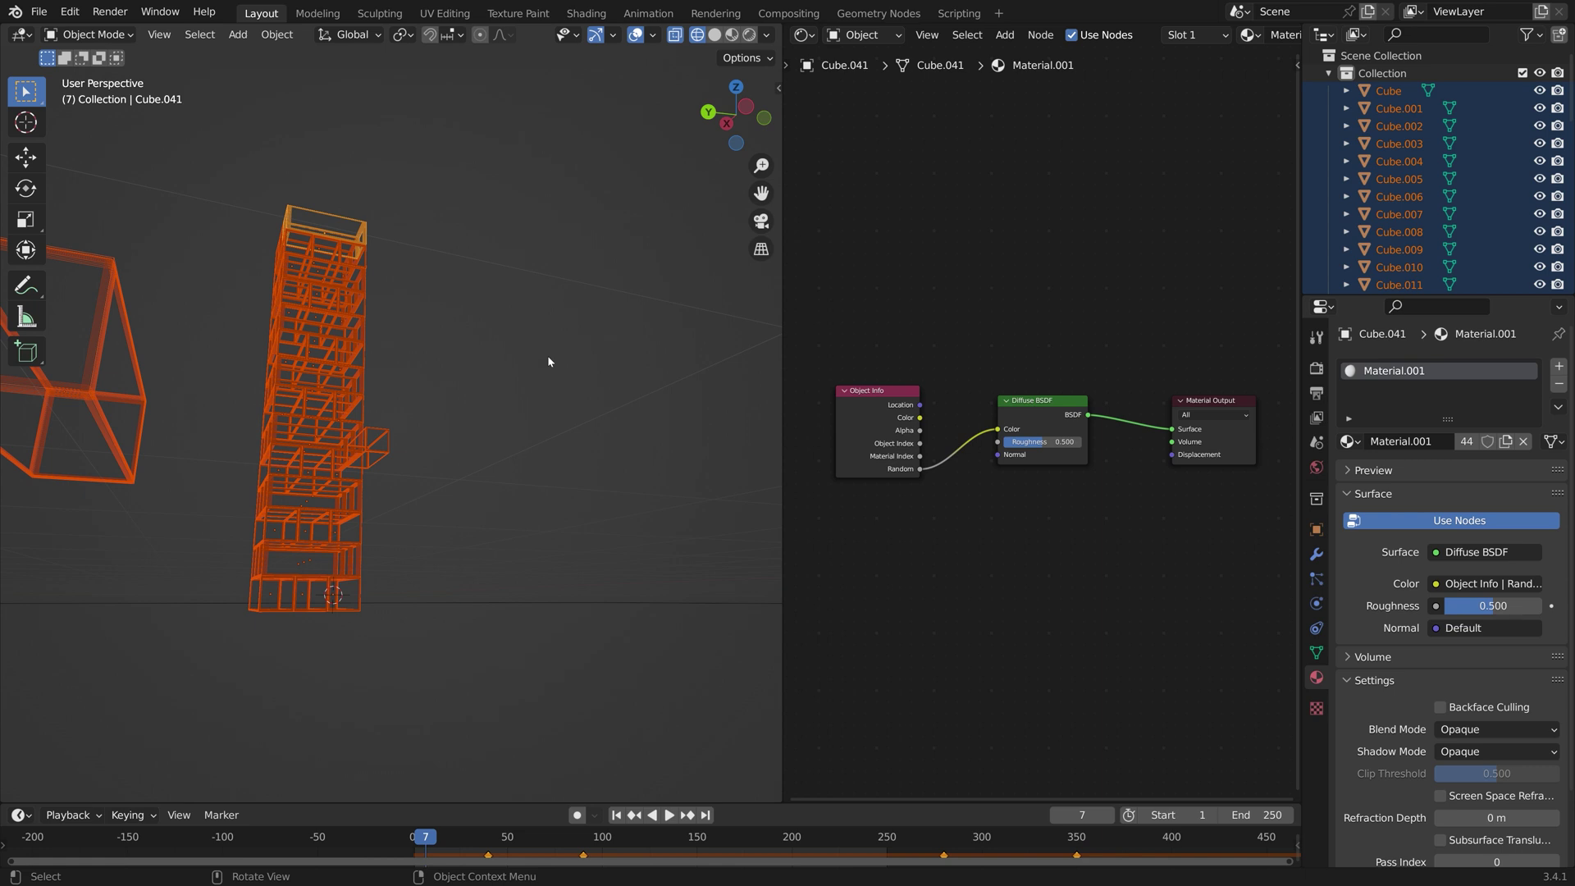
# Add a Sun light, raise it above the tower and tilt it toward the bricks.
pyautogui.click(475, 369)
pyautogui.hotkey('shift', 'a')
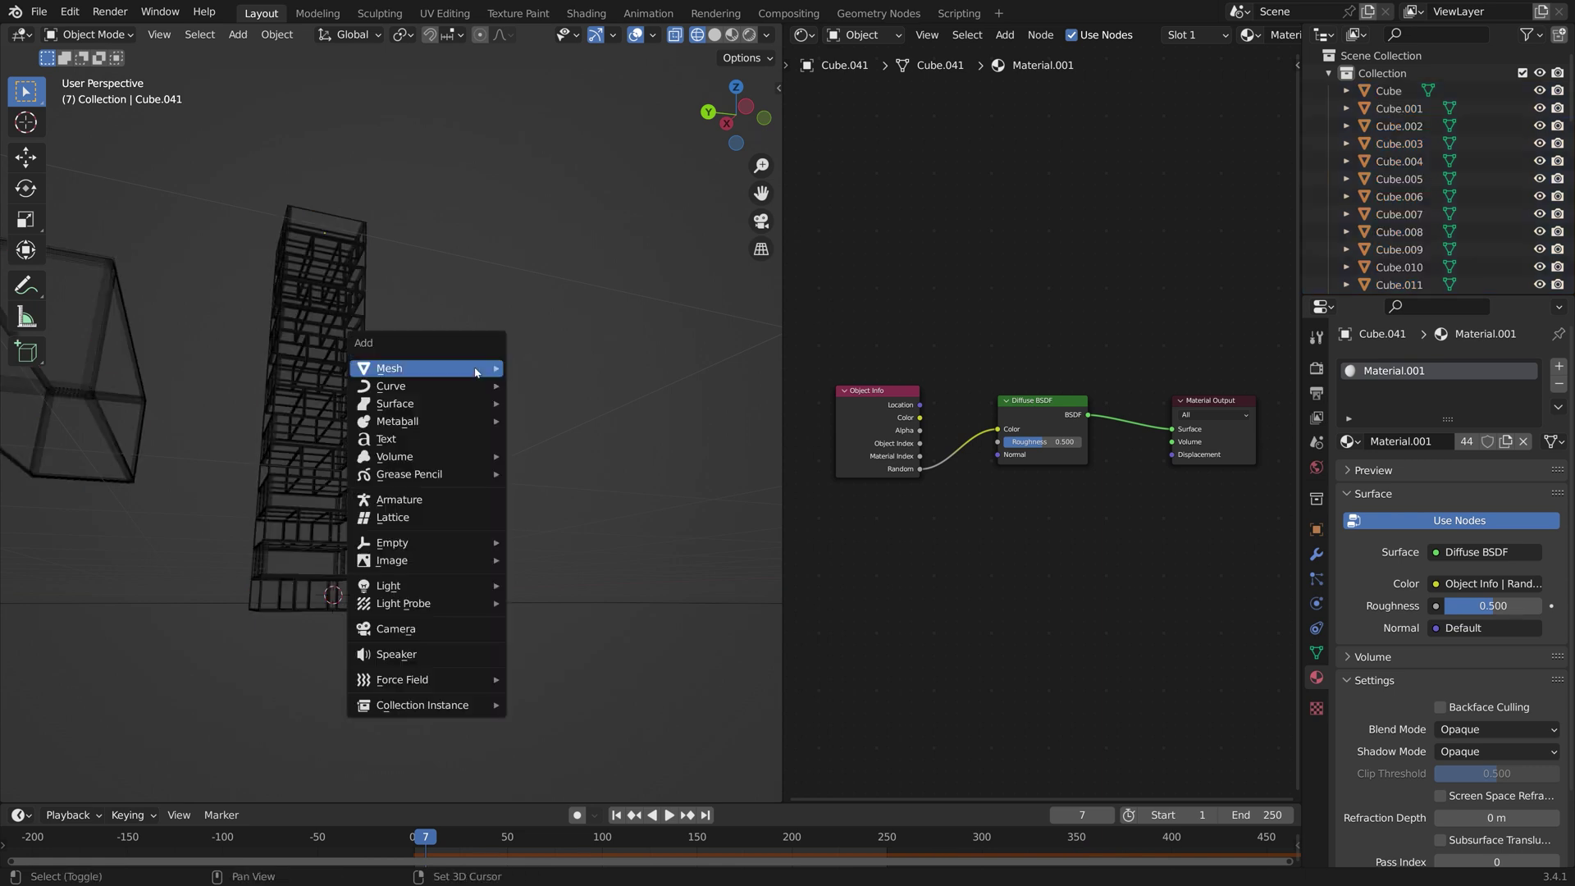
pyautogui.moveTo(476, 371)
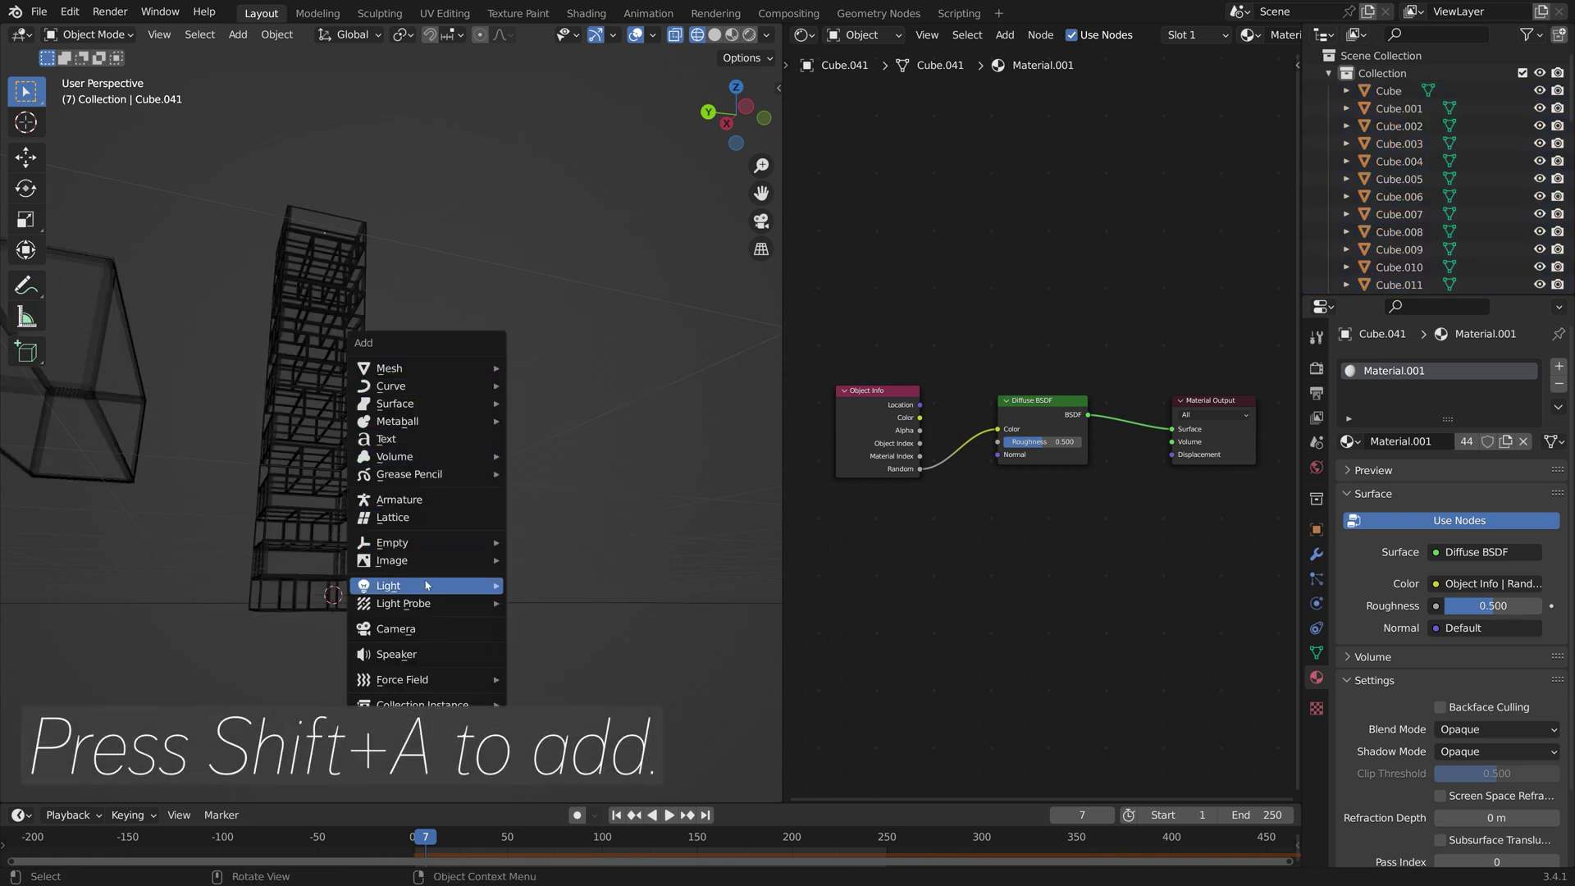
pyautogui.moveTo(459, 586)
pyautogui.click(538, 603)
pyautogui.moveTo(536, 599); pyautogui.dragTo(492, 572, button='middle')
pyautogui.press('g')
pyautogui.click(686, 312)
pyautogui.press('r')
pyautogui.press('r')
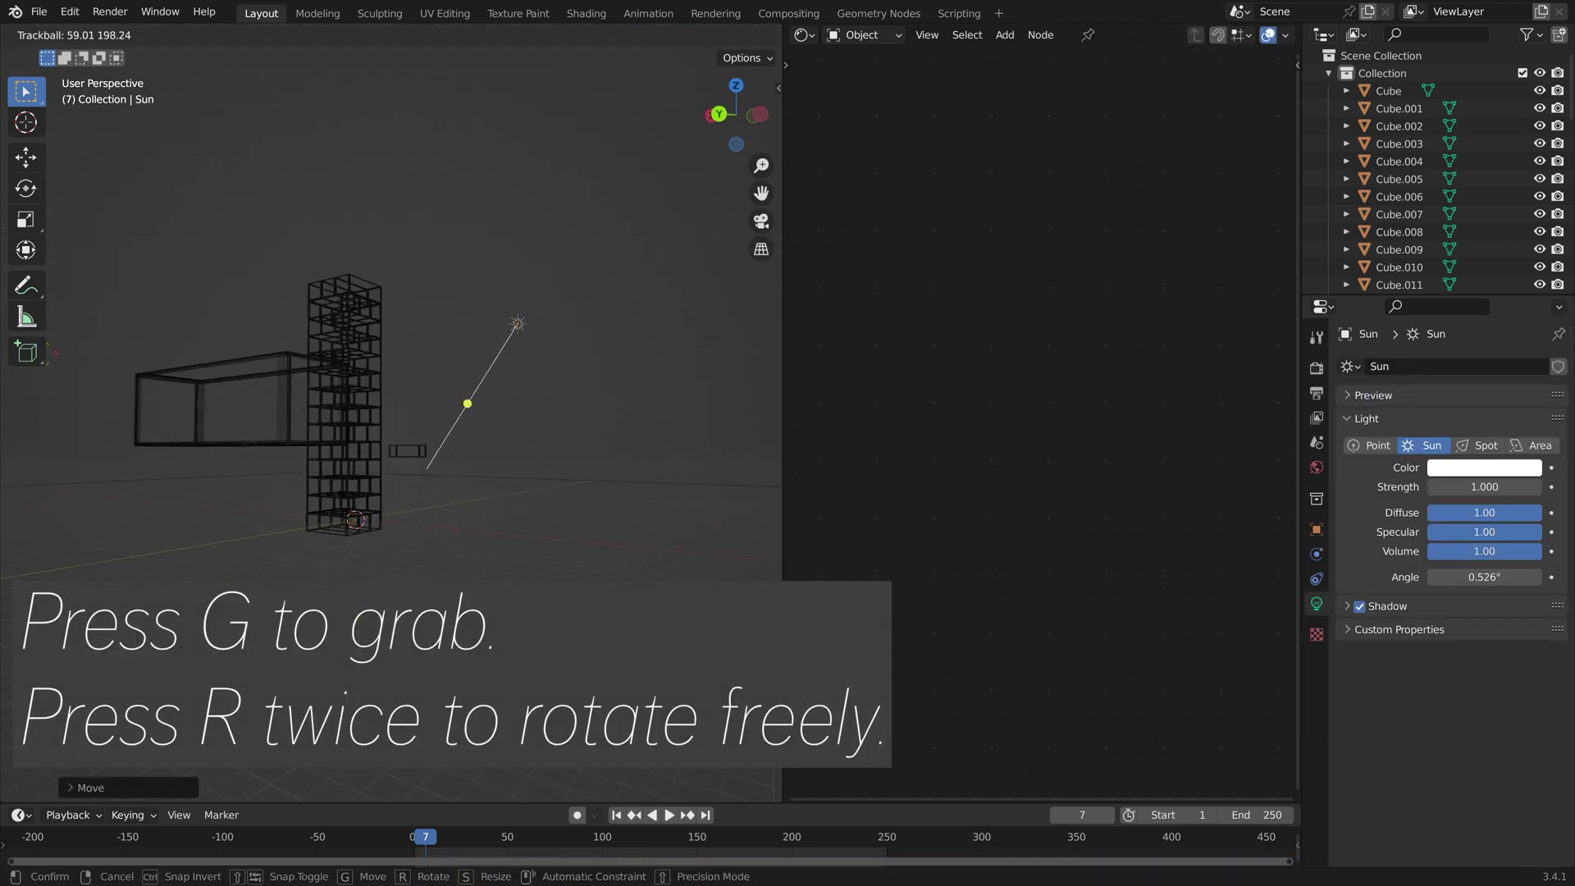
pyautogui.click(521, 426)
pyautogui.moveTo(522, 426); pyautogui.dragTo(426, 405, button='middle')
pyautogui.press('r')
pyautogui.press('r')
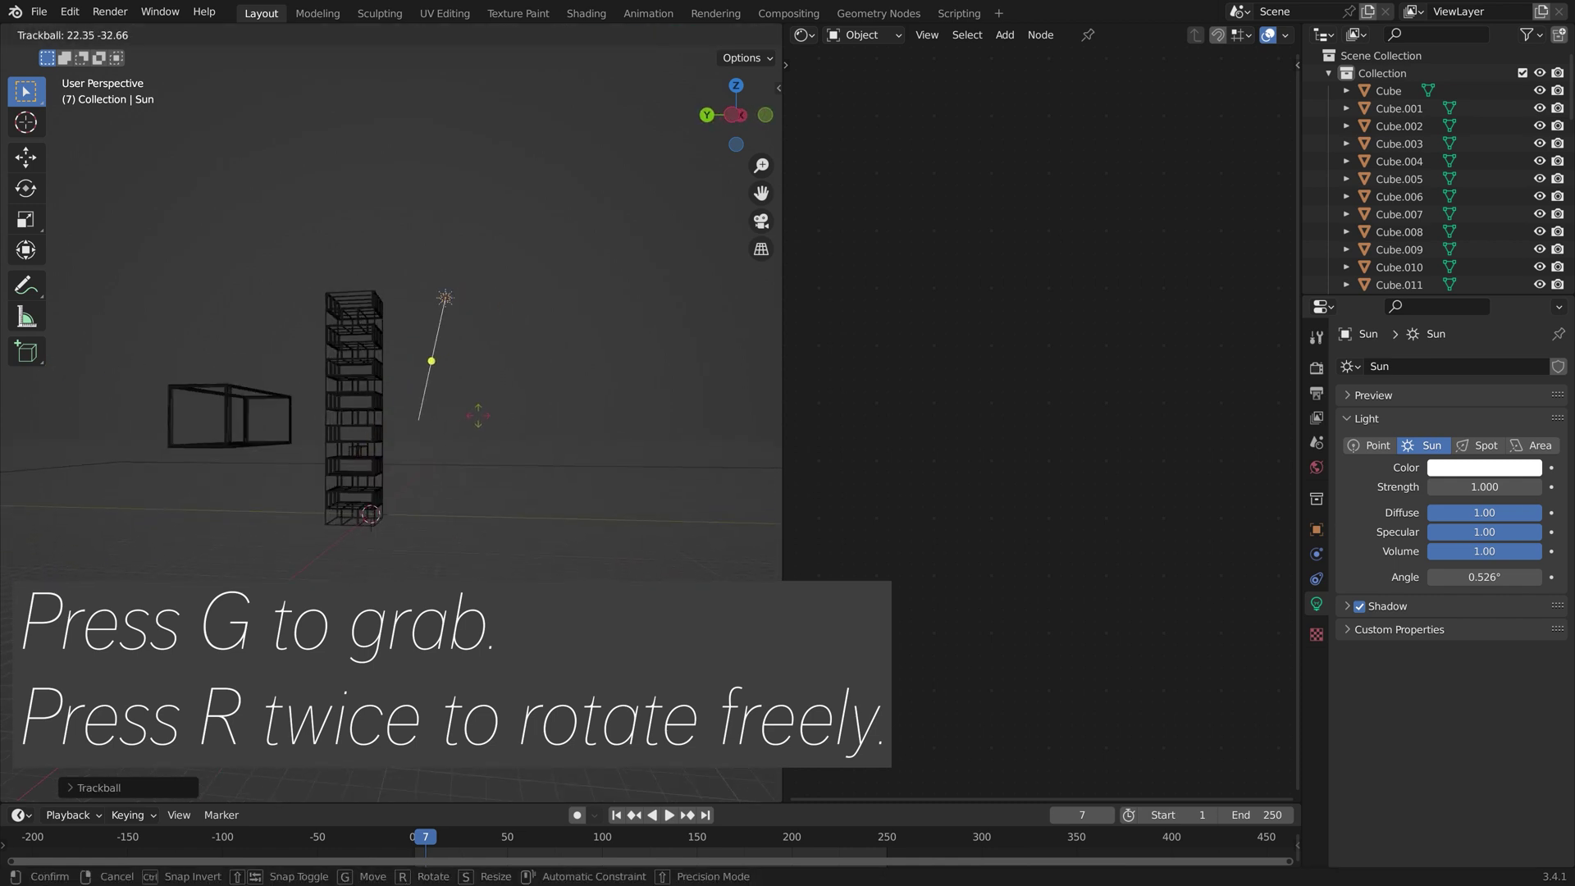
pyautogui.click(476, 415)
# Set the Sun strength to 5 and preview the scene in Rendered shading.
pyautogui.click(1482, 487)
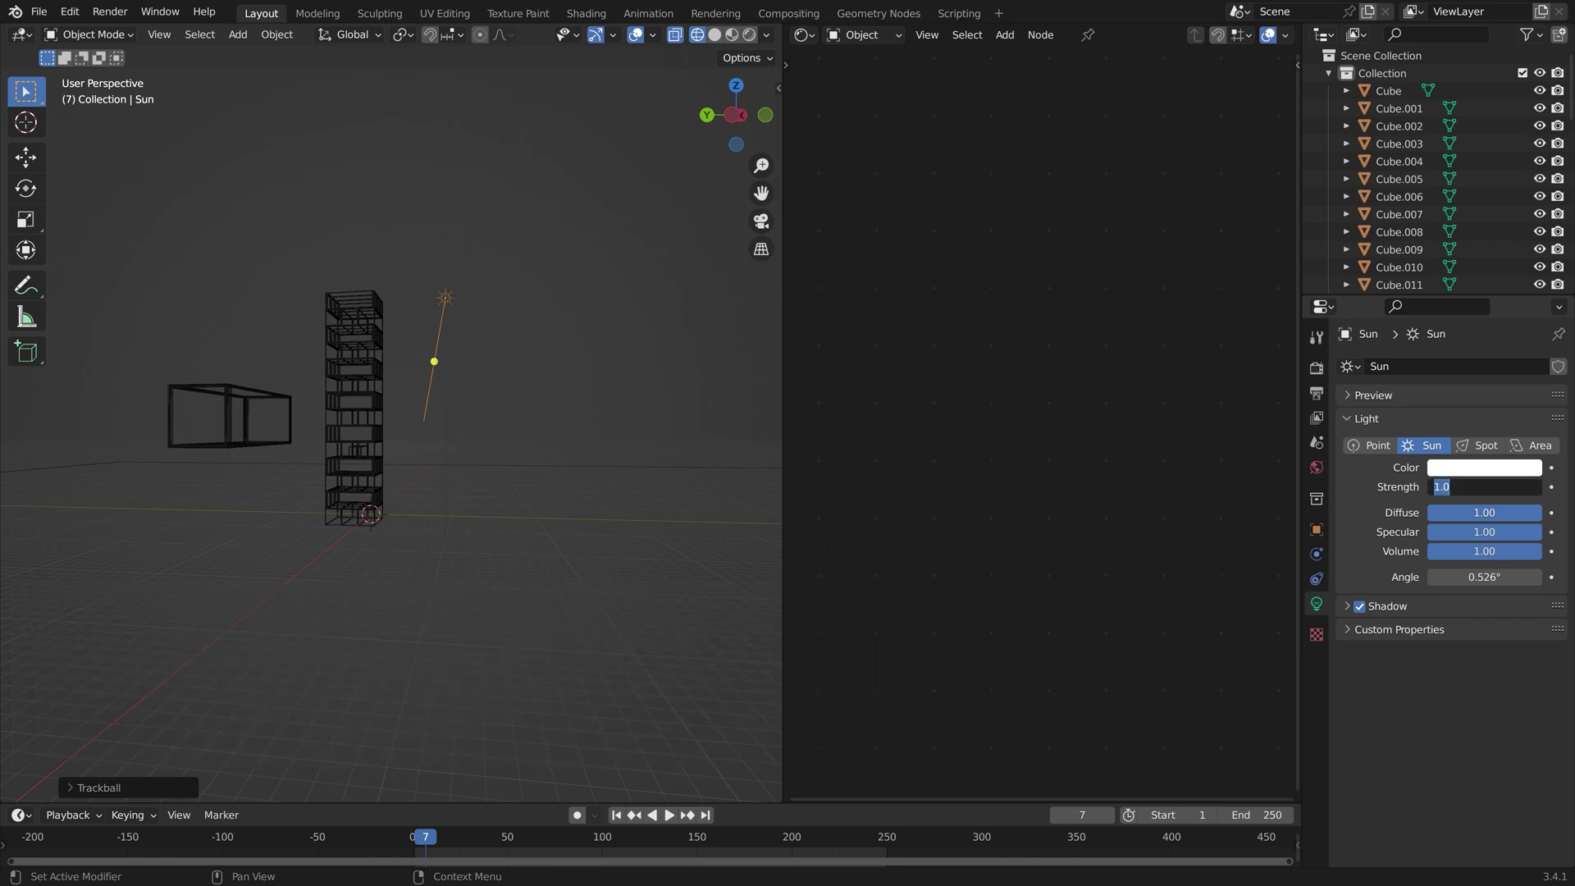
pyautogui.write('5')
pyautogui.press('Return')
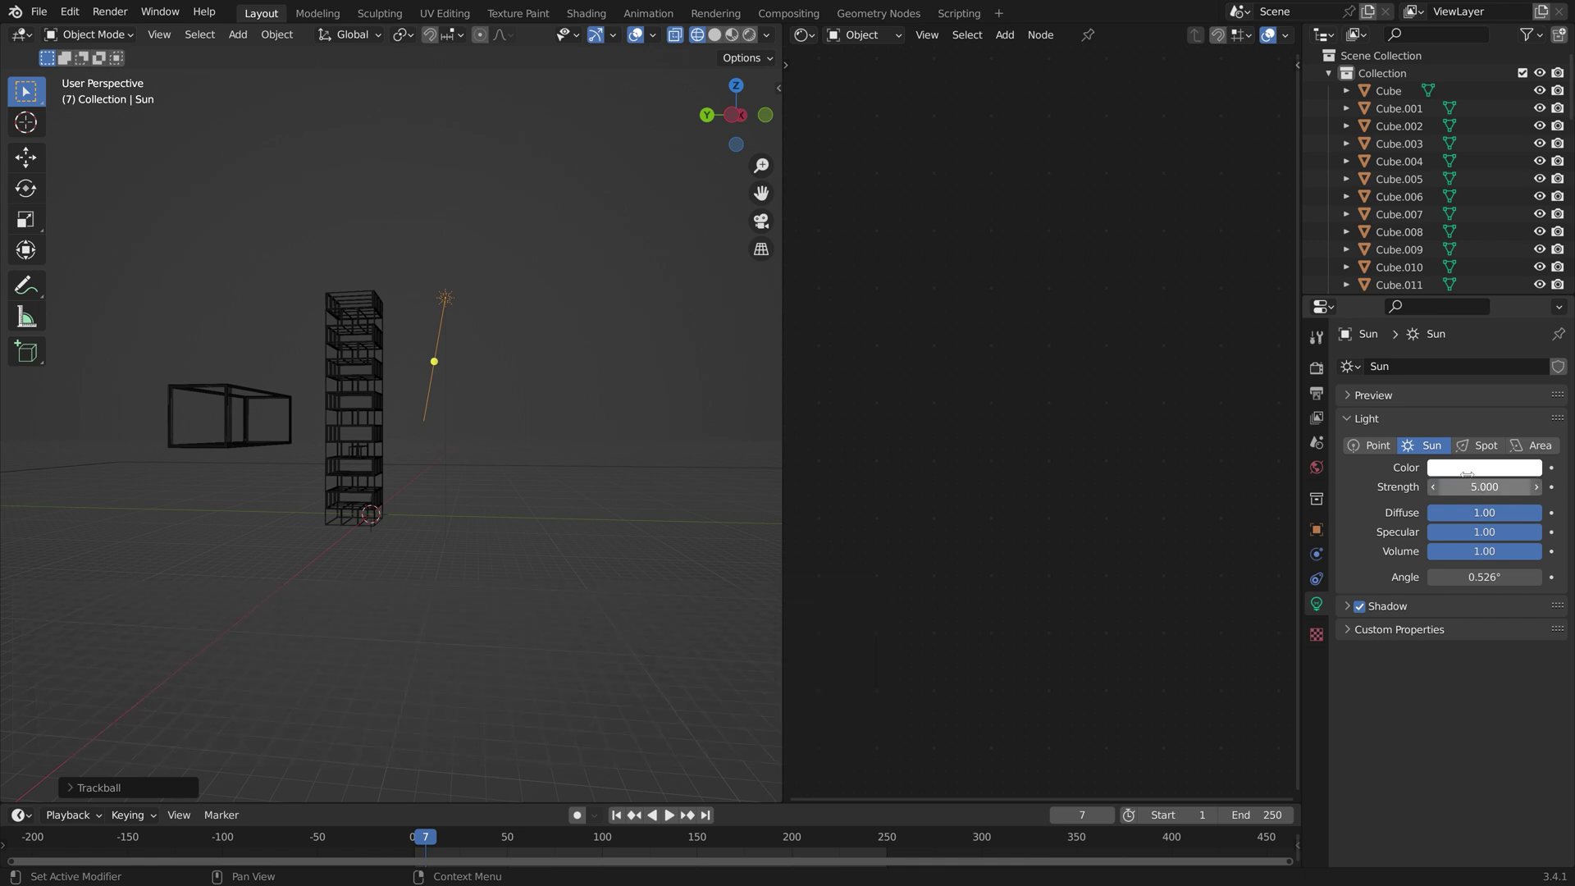
pyautogui.click(749, 35)
pyautogui.scroll(5, 394, 376)
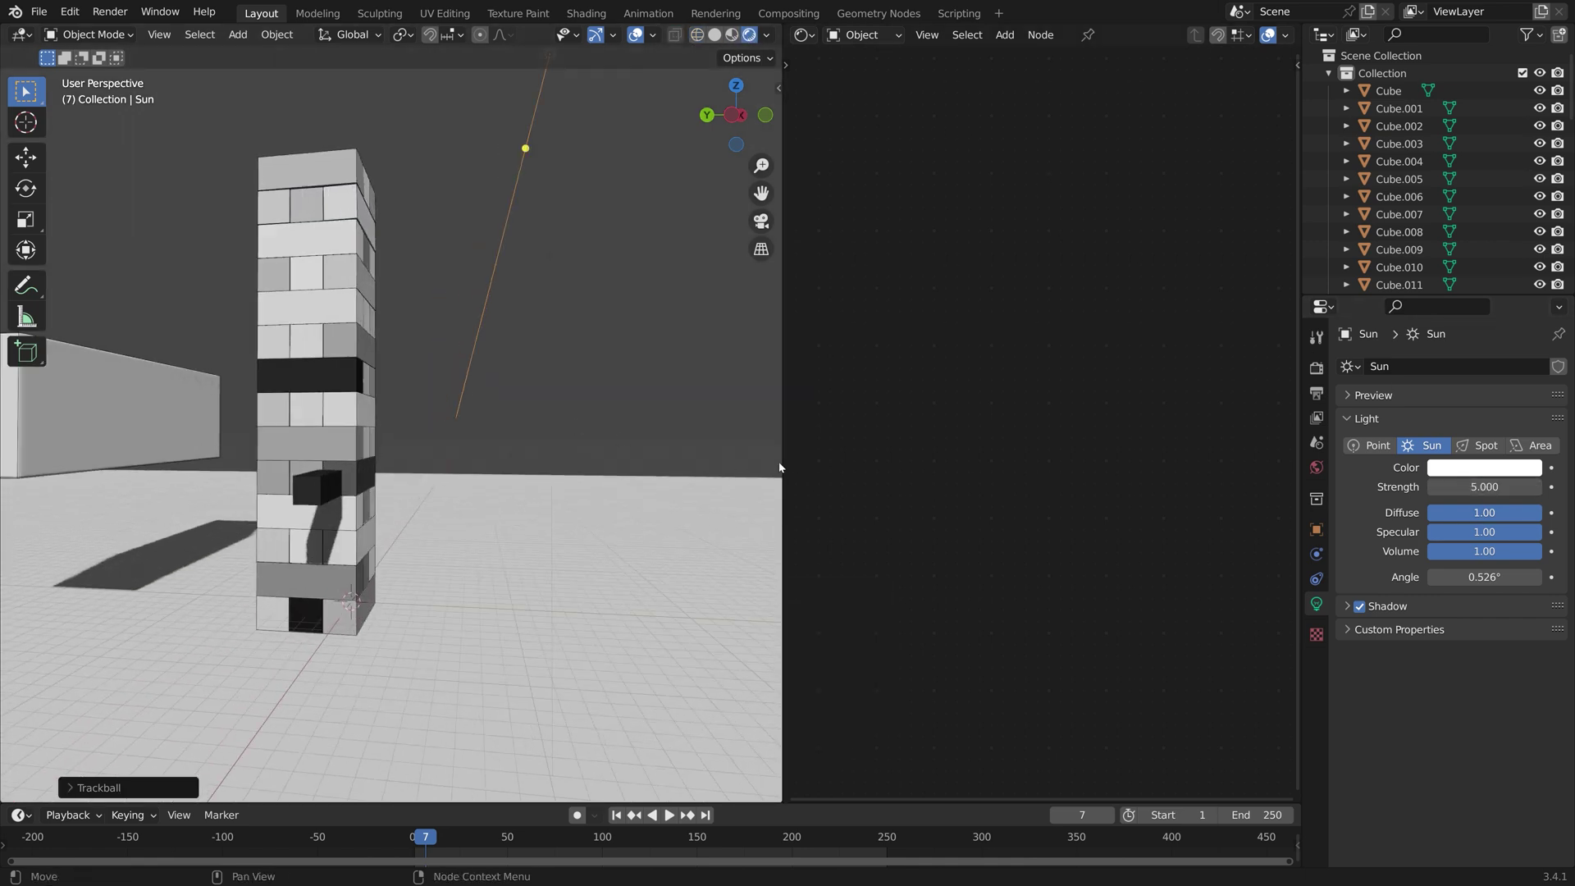
# Switch the render engine to Cycles with GPU compute.
pyautogui.click(1316, 367)
pyautogui.click(1468, 366)
pyautogui.click(1470, 427)
pyautogui.click(1468, 411)
pyautogui.click(1458, 448)
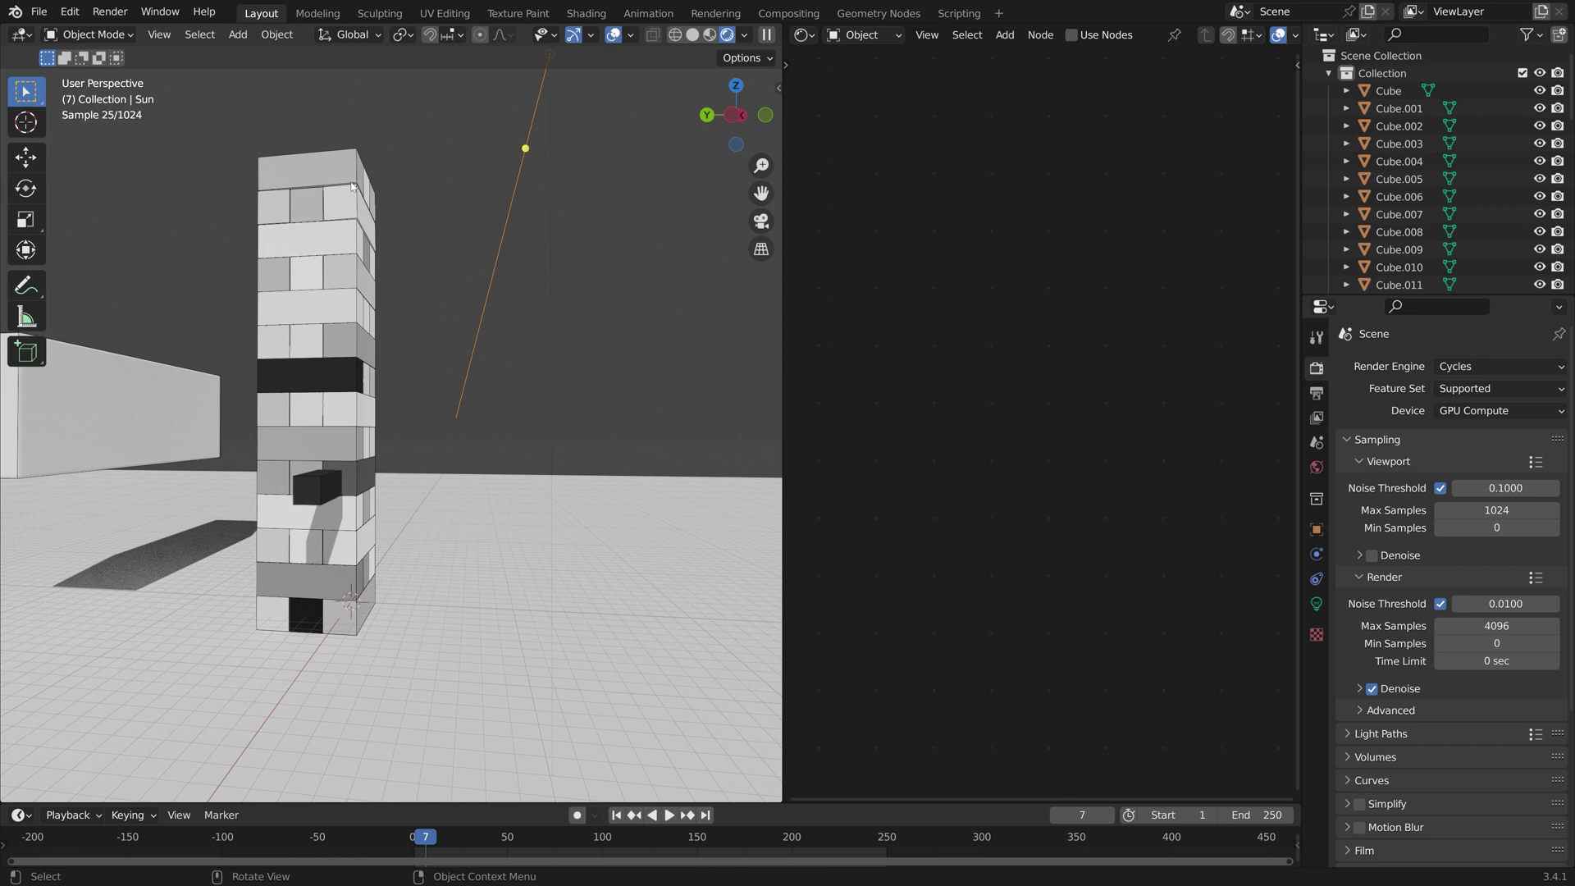
# Light the world with the Chelsea_Stairs_8k.jpg environment texture.
pyautogui.click(1316, 467)
pyautogui.click(1437, 475)
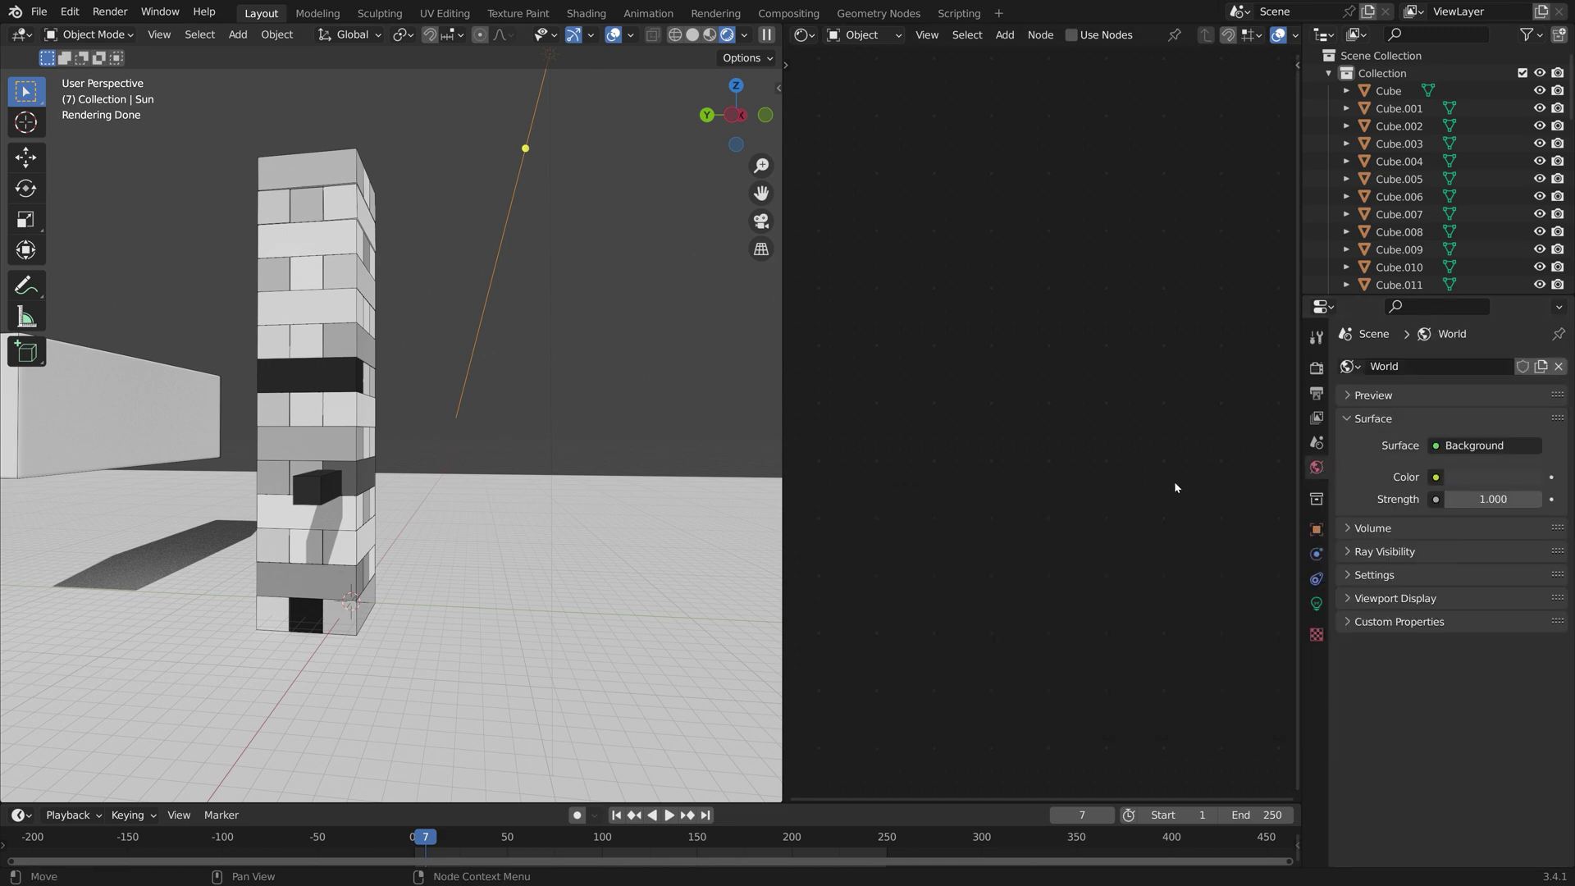
pyautogui.click(1432, 478)
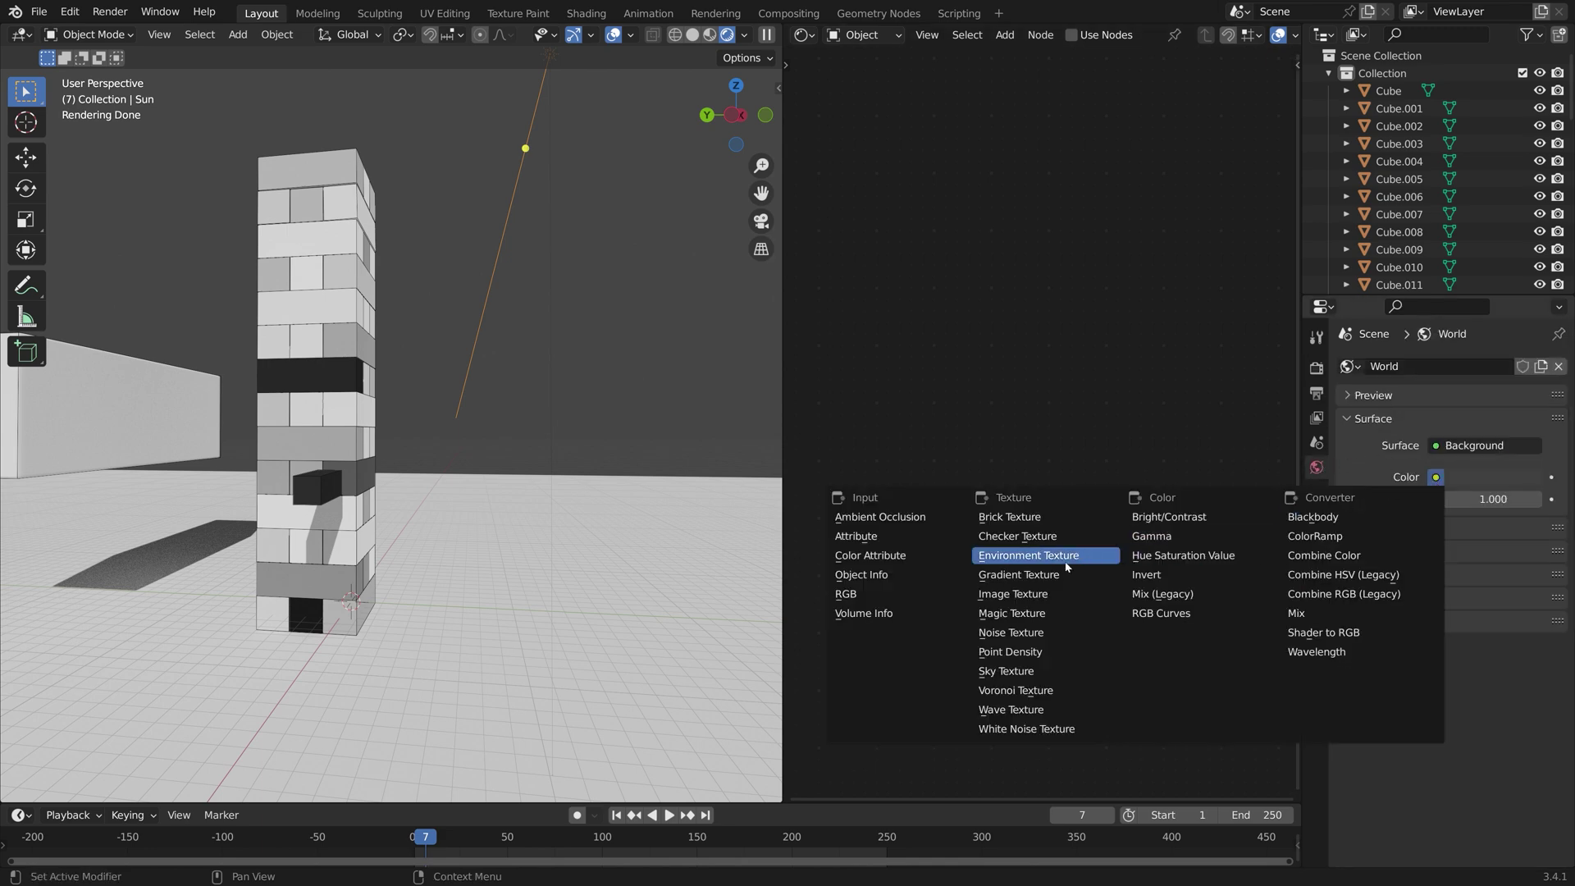
pyautogui.click(1029, 555)
pyautogui.click(1512, 501)
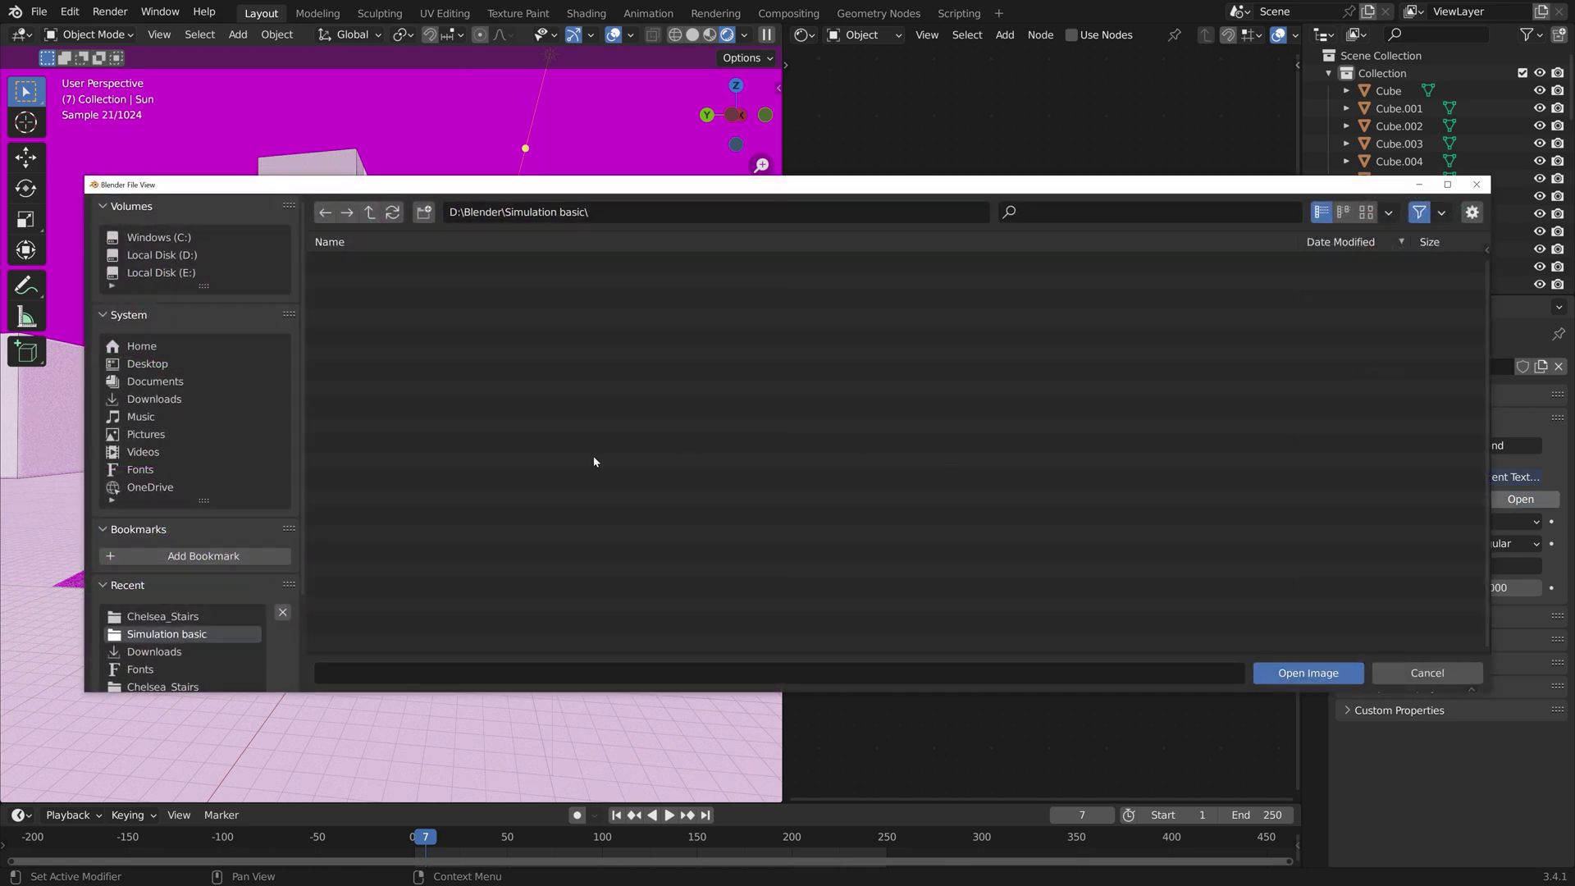
pyautogui.click(179, 621)
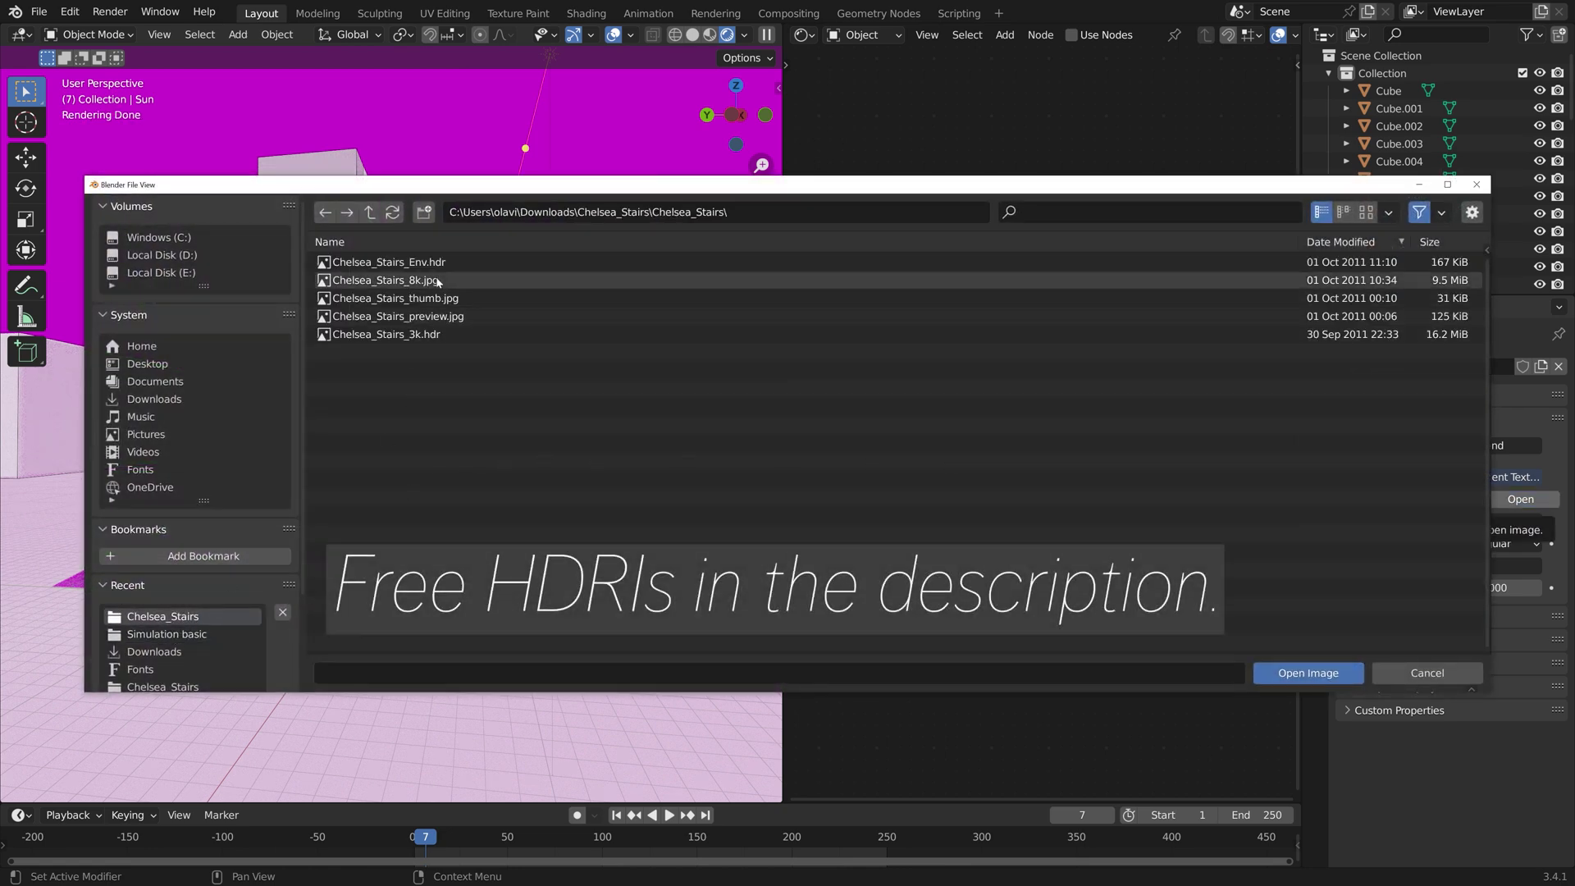
pyautogui.click(394, 280)
pyautogui.click(1286, 674)
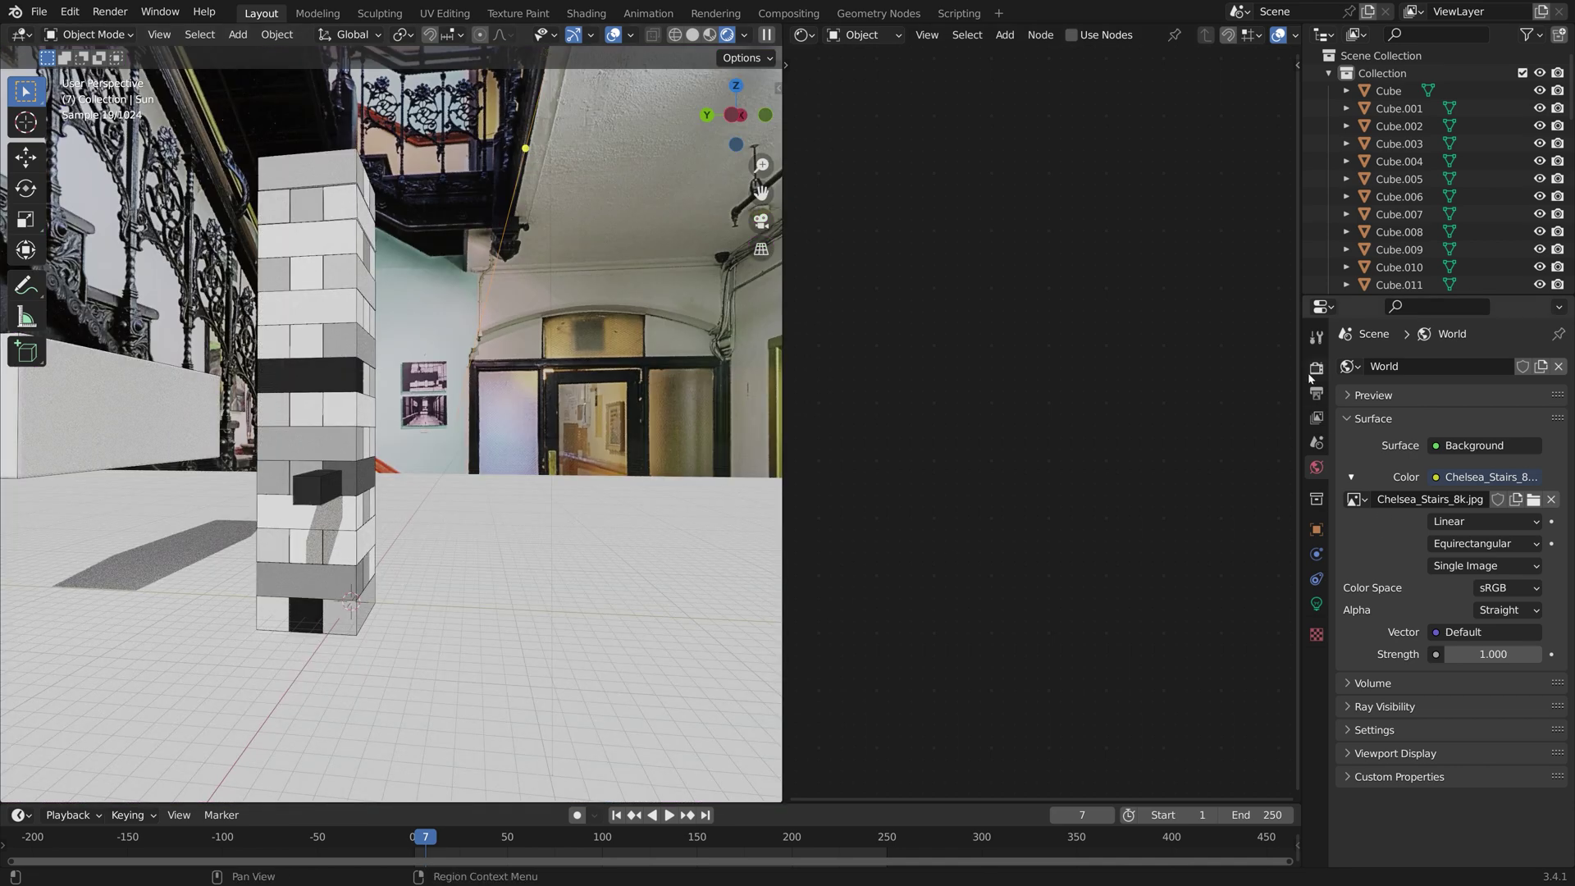
# Enable Transparent in the render Film settings.
pyautogui.click(1316, 368)
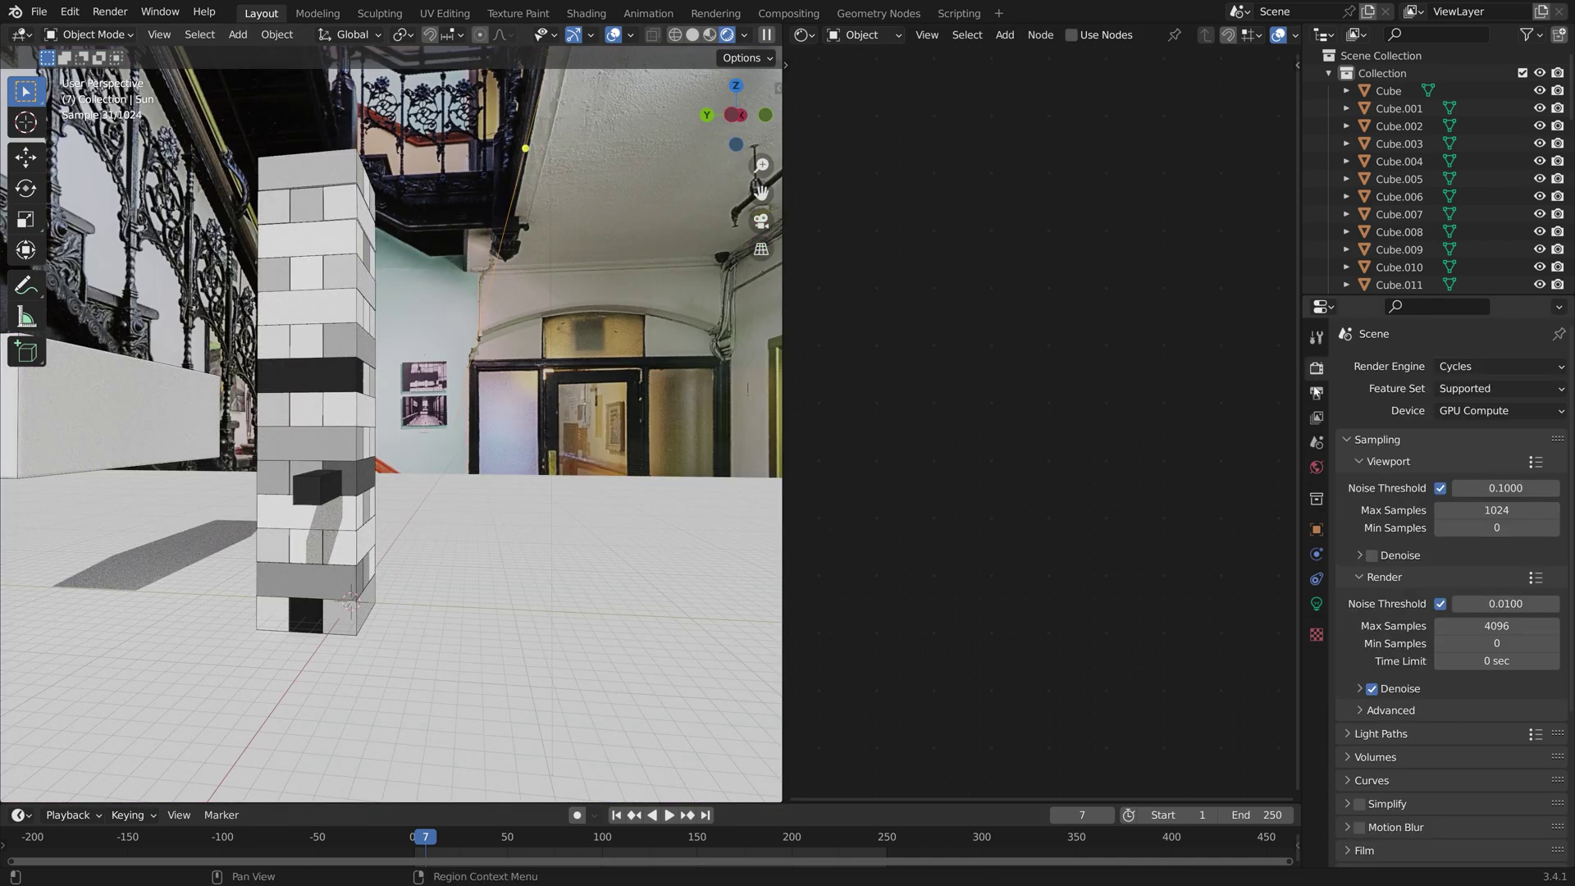
pyautogui.scroll(-5, 1381, 654)
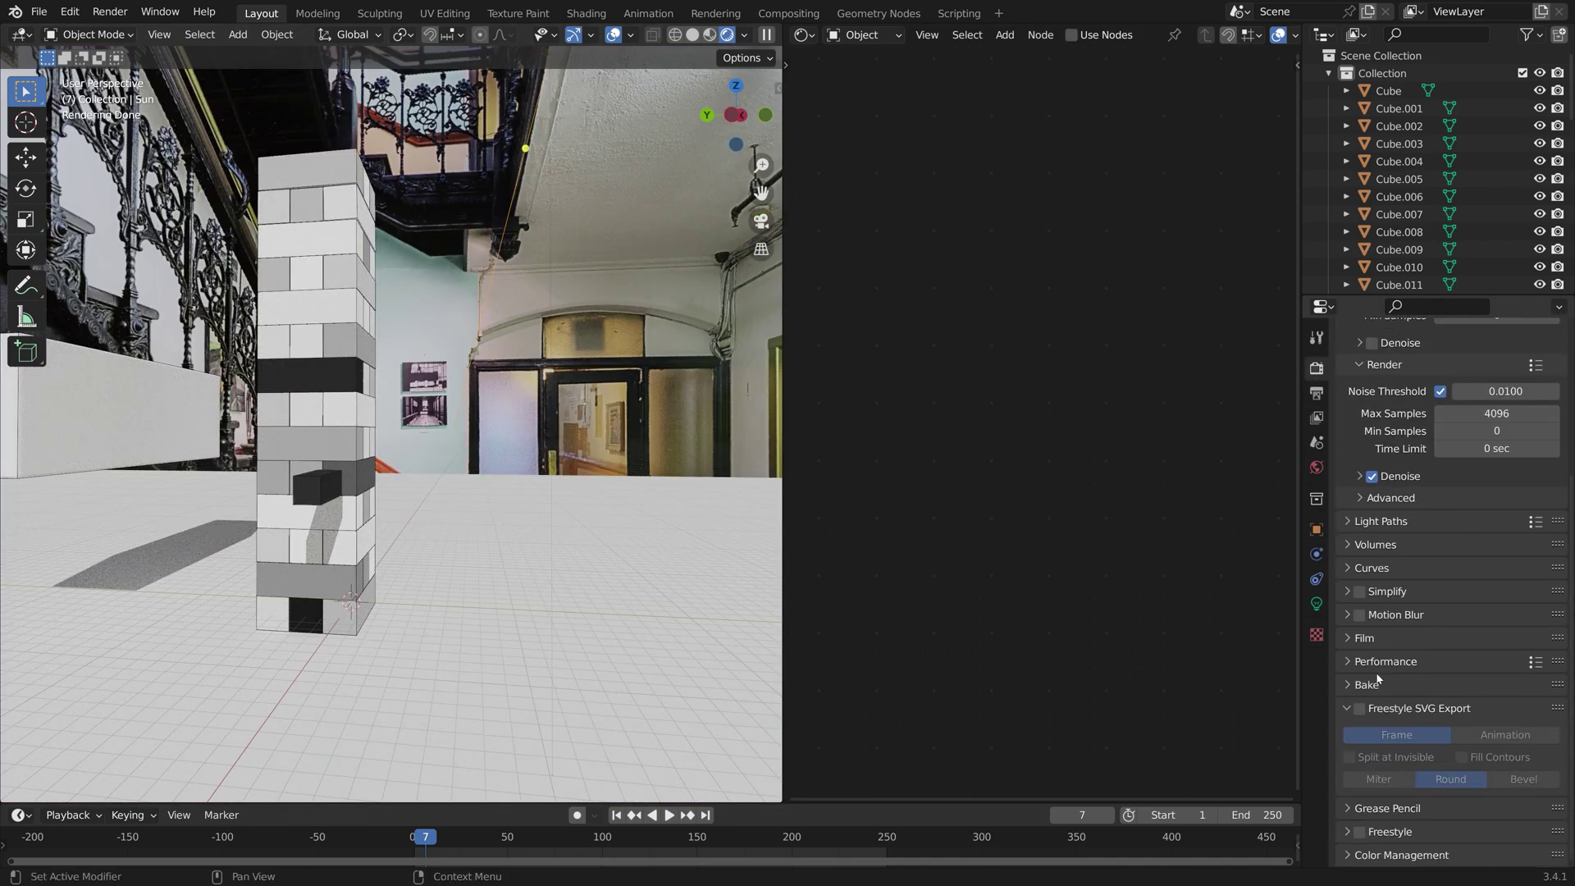
pyautogui.click(1365, 639)
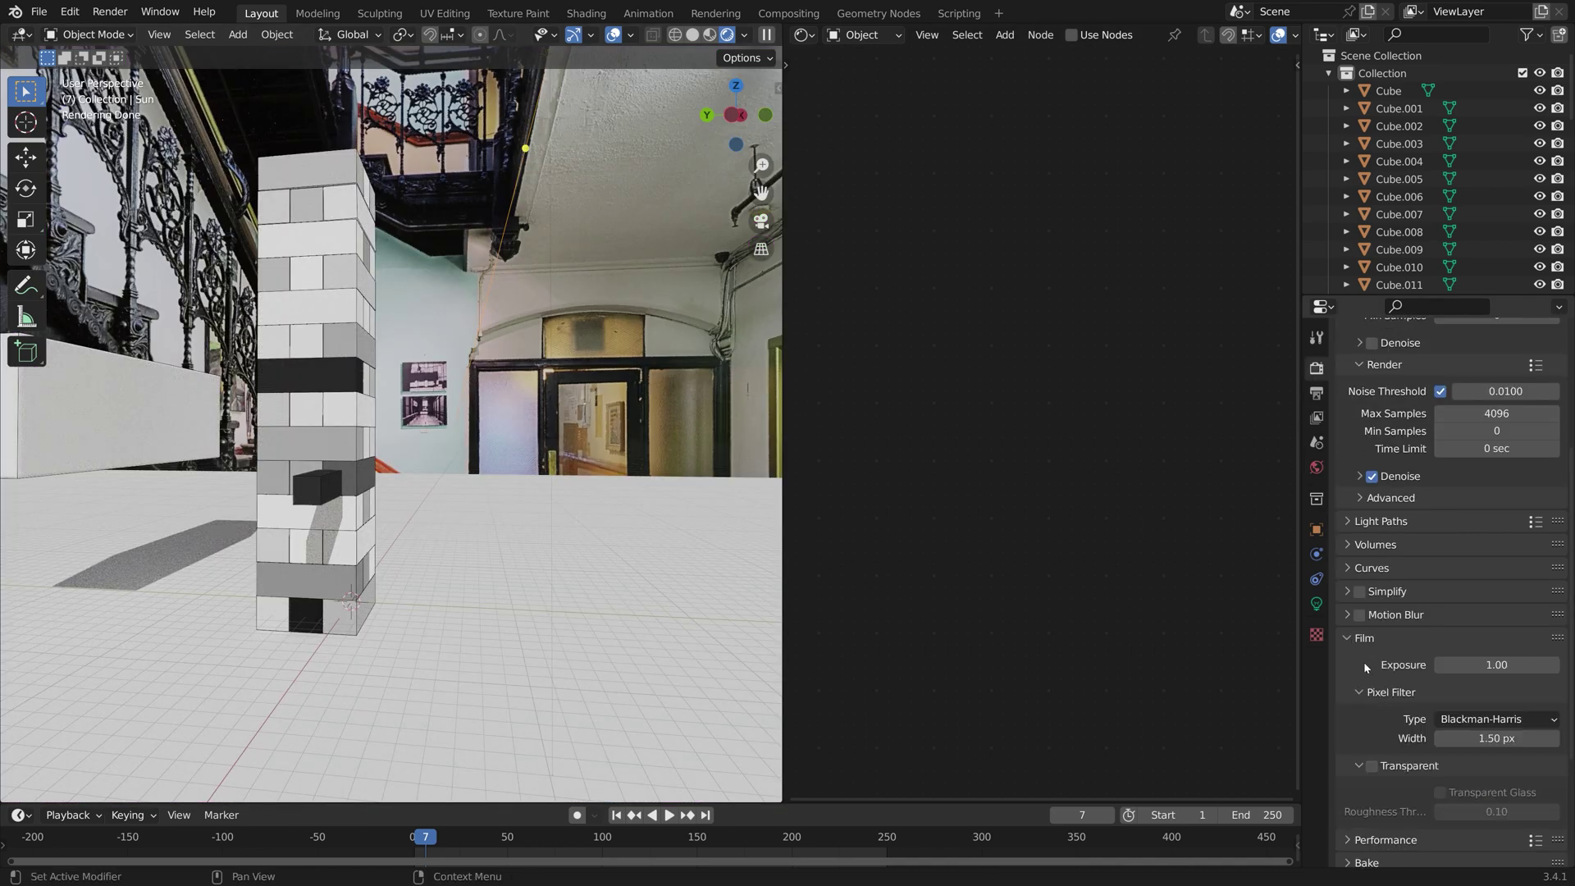
pyautogui.click(1371, 767)
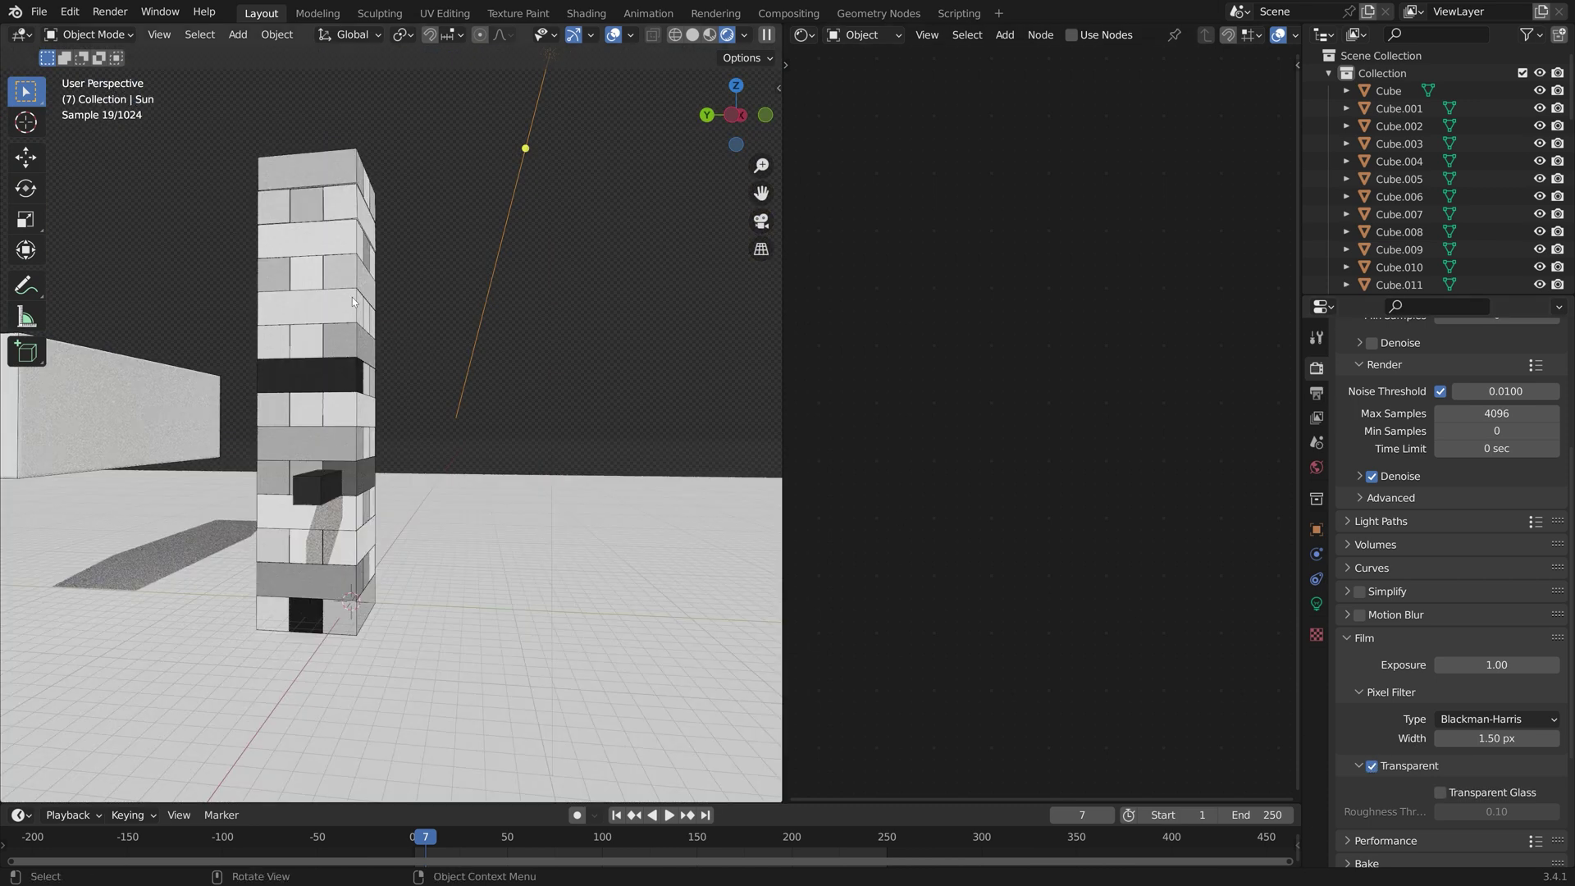
# Select a tower block, lower its material roughness, and hide the viewport overlays.
pyautogui.click(347, 298)
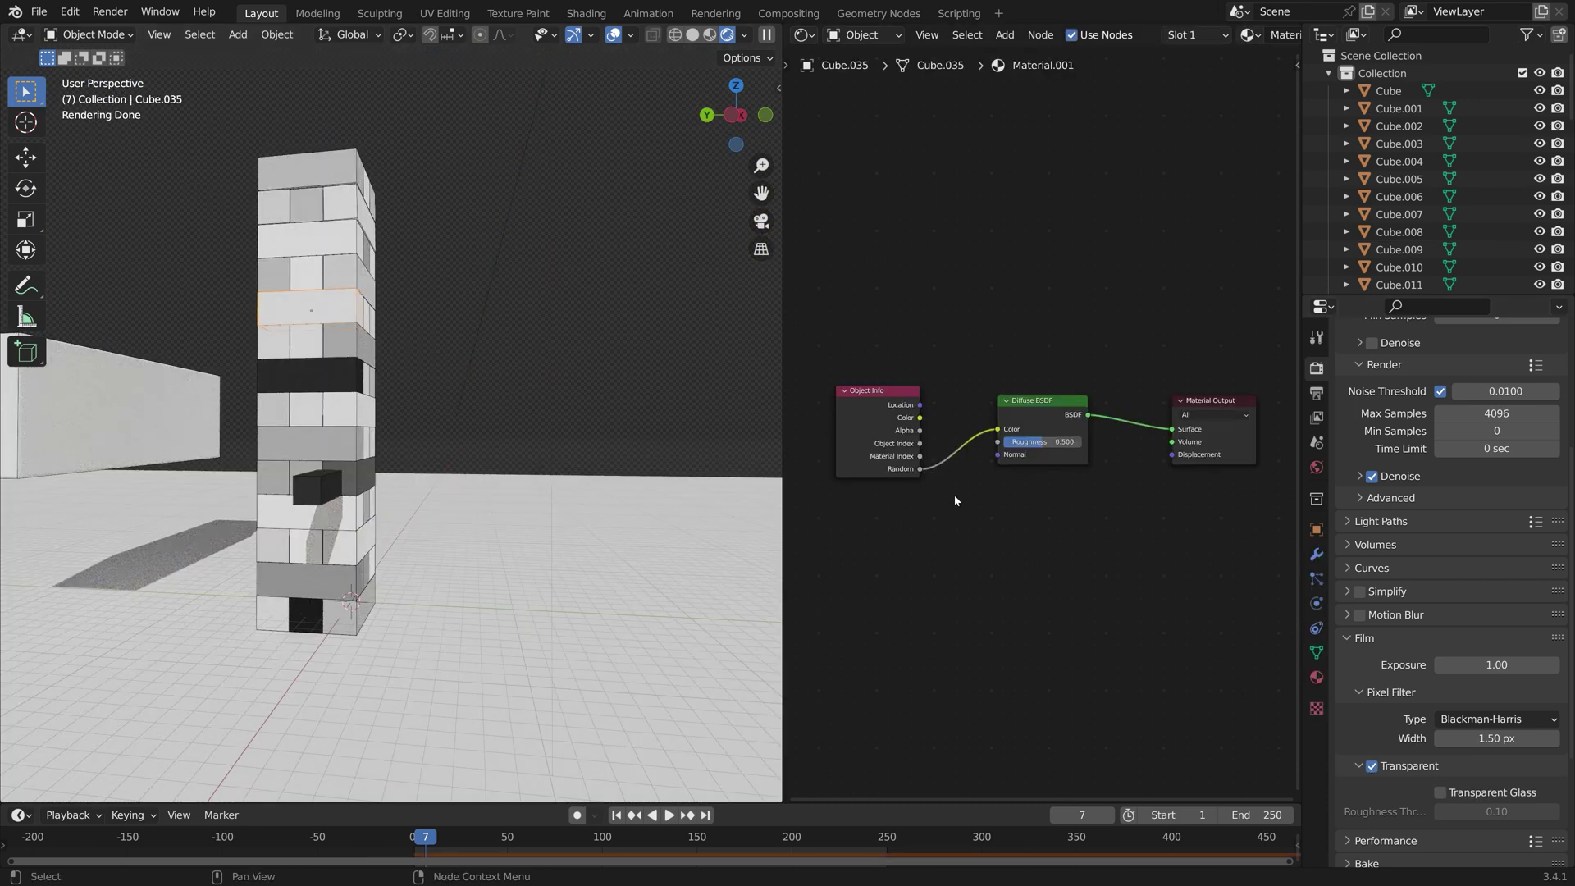
pyautogui.scroll(2, 951, 504)
pyautogui.moveTo(1052, 453); pyautogui.dragTo(1012, 454)
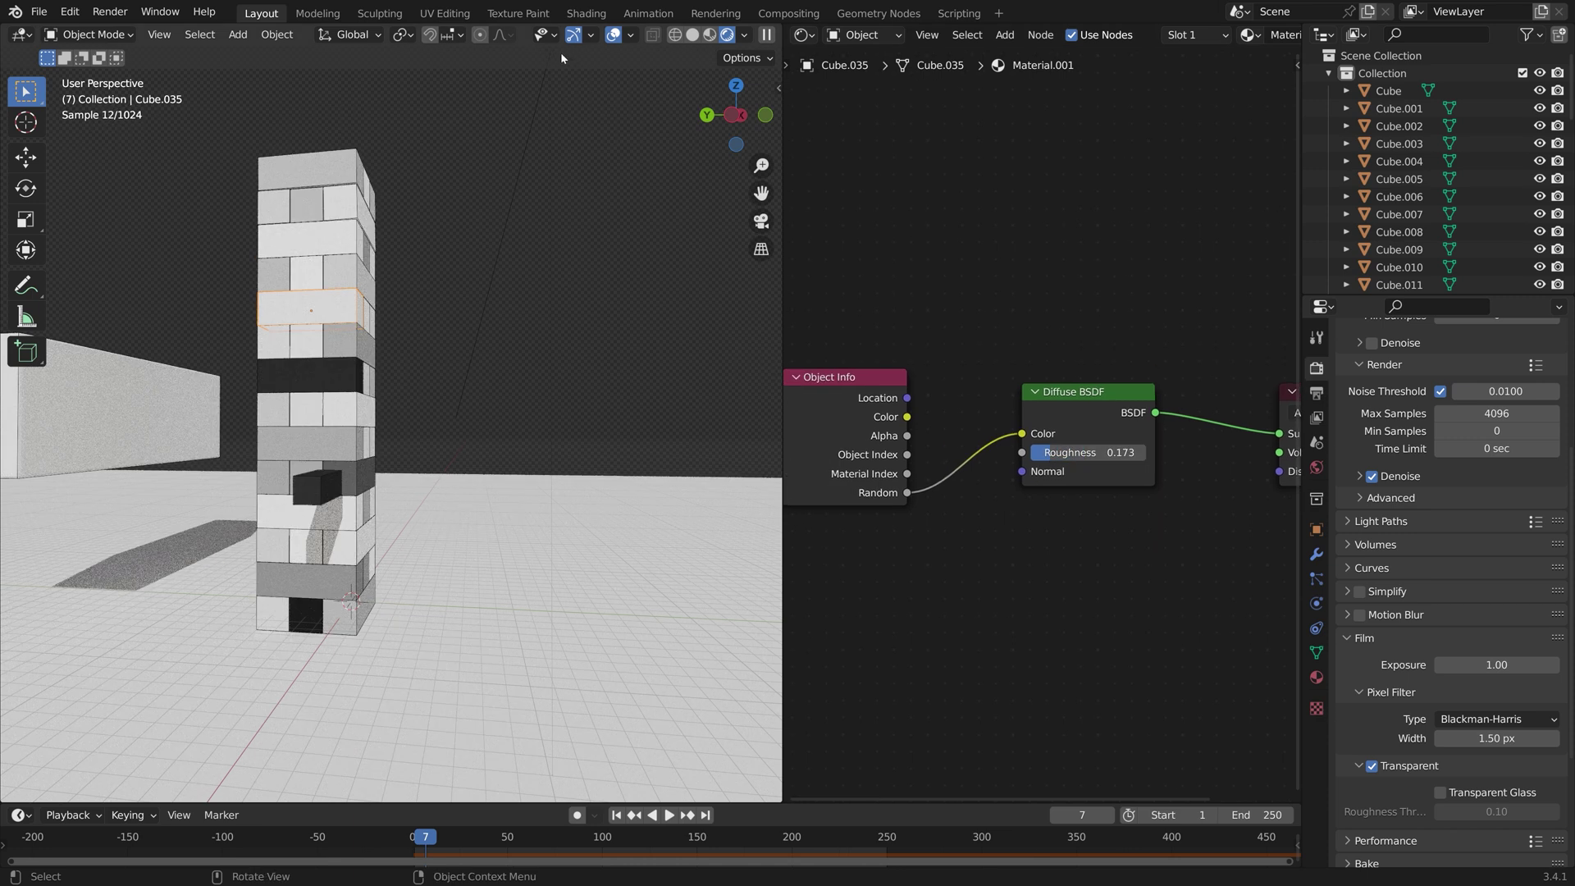
pyautogui.click(615, 36)
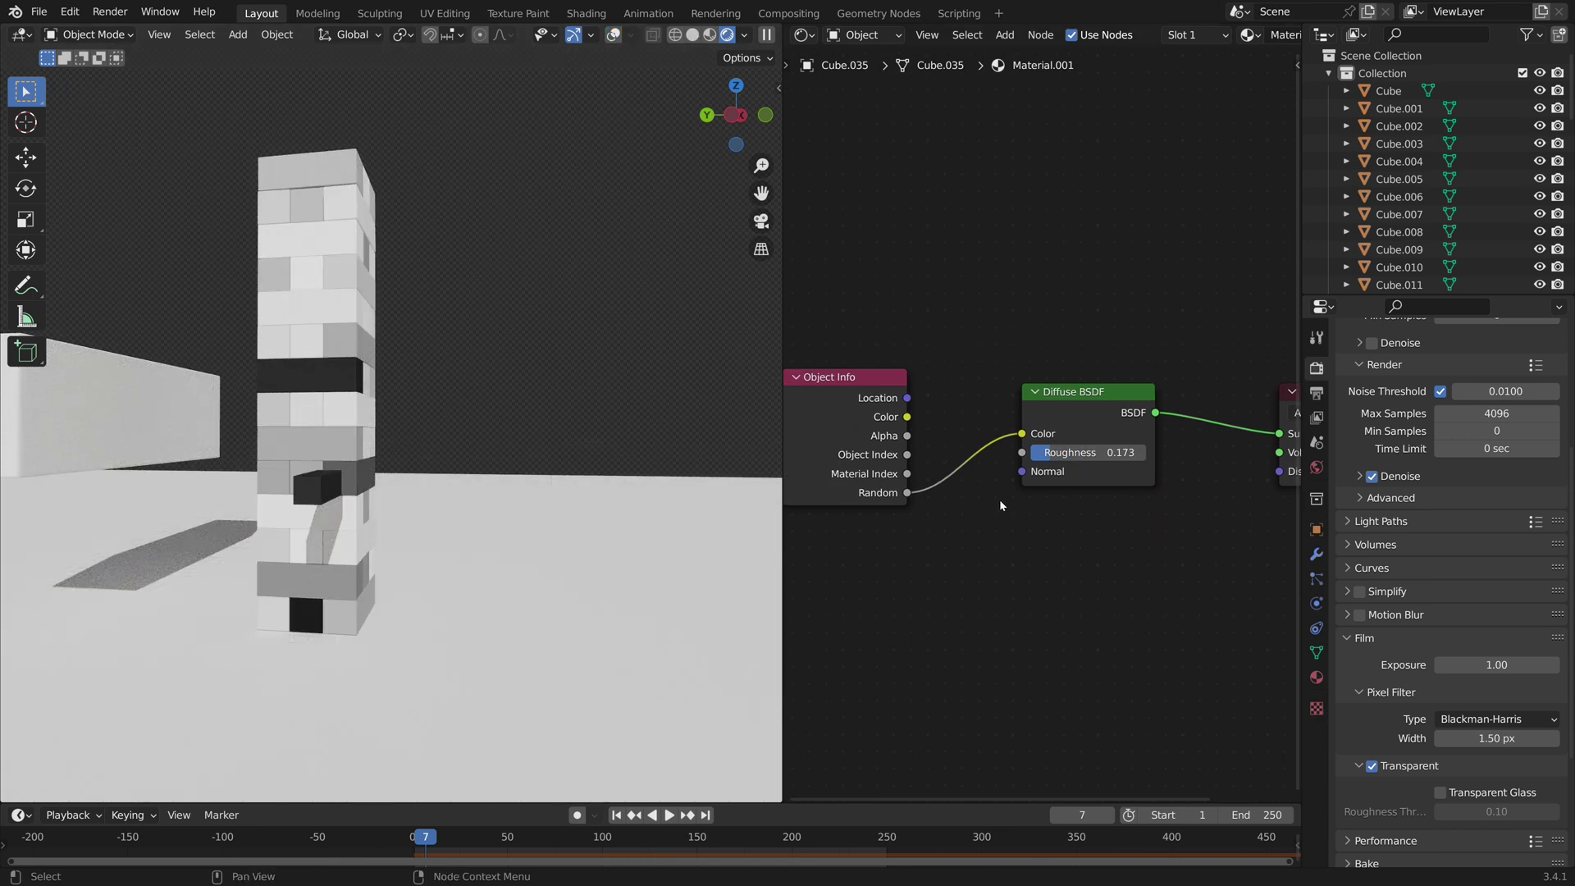
# Insert a ColorRamp node between Object Info Random and the Diffuse colour.
pyautogui.hotkey('shift', 'a')
pyautogui.click(902, 469)
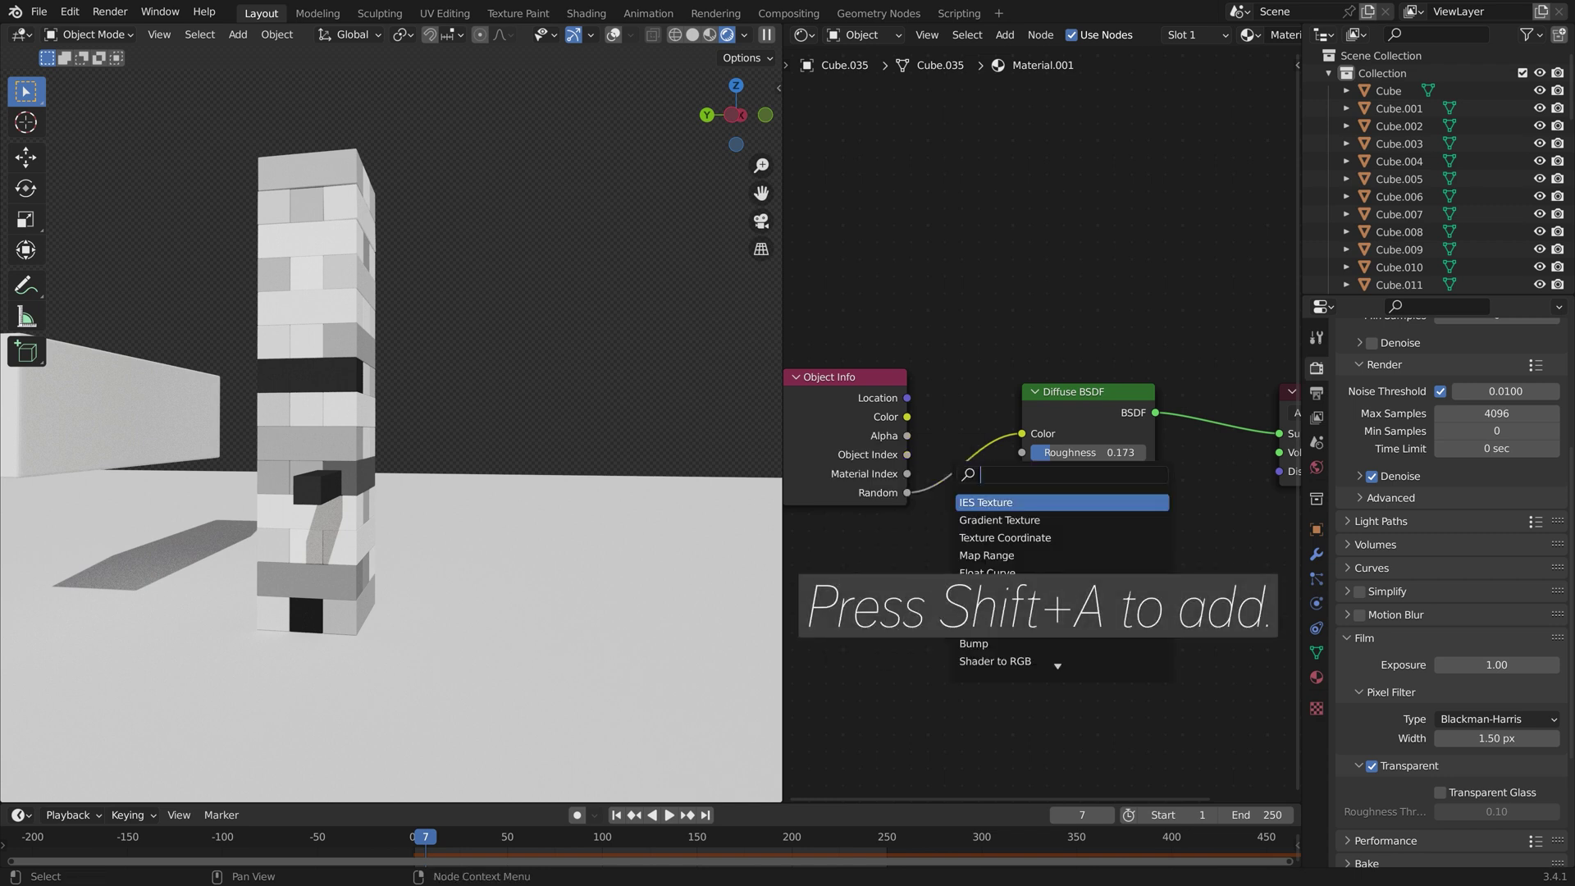
pyautogui.write('colo')
pyautogui.press('Return')
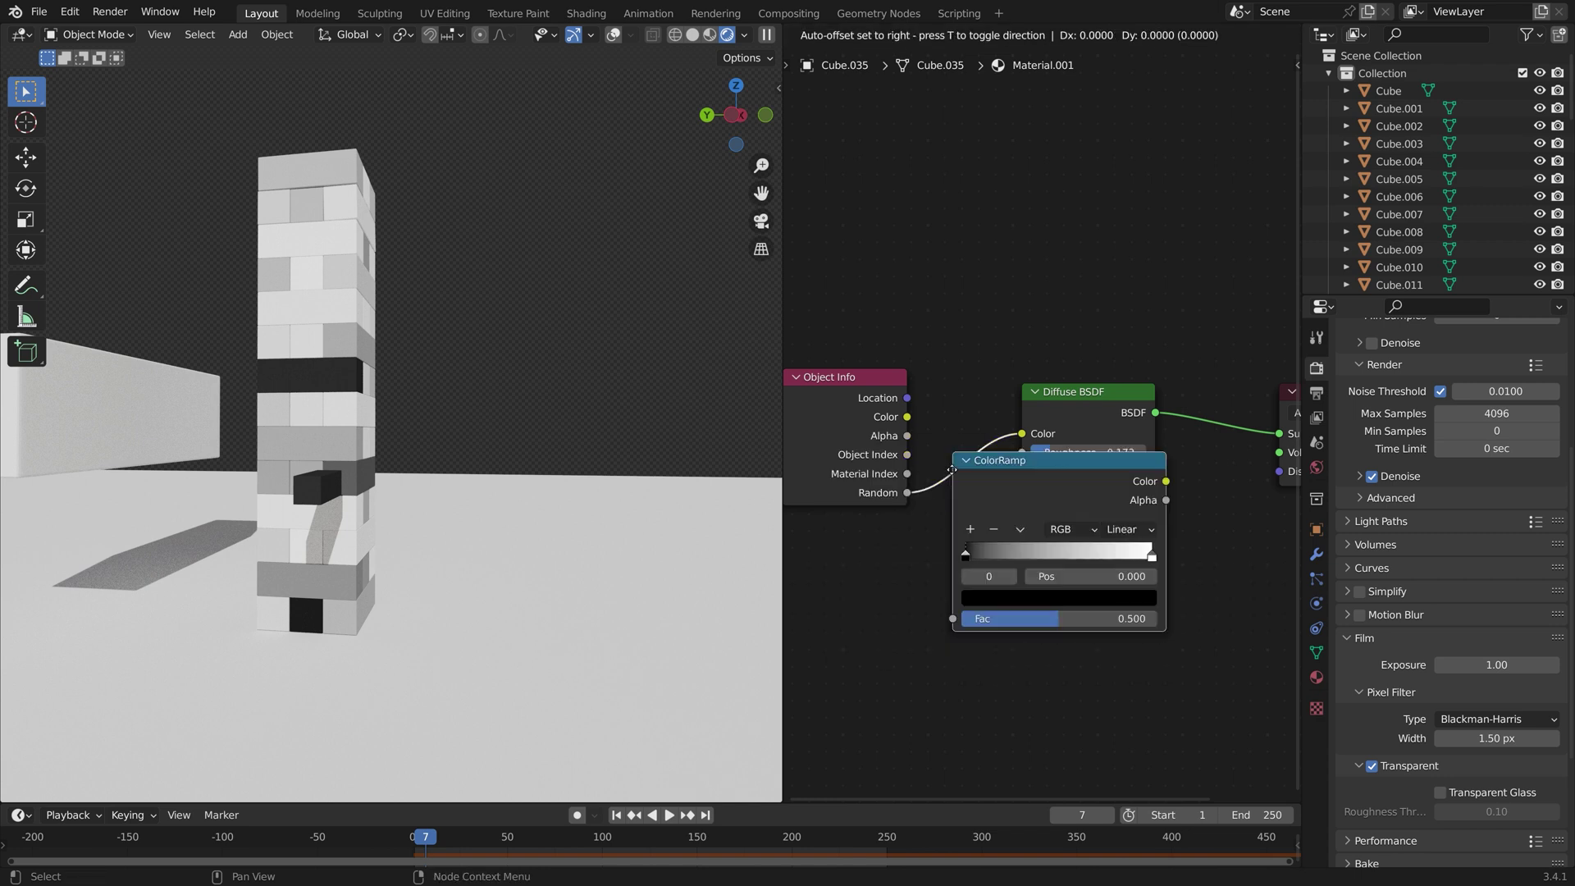
pyautogui.click(977, 434)
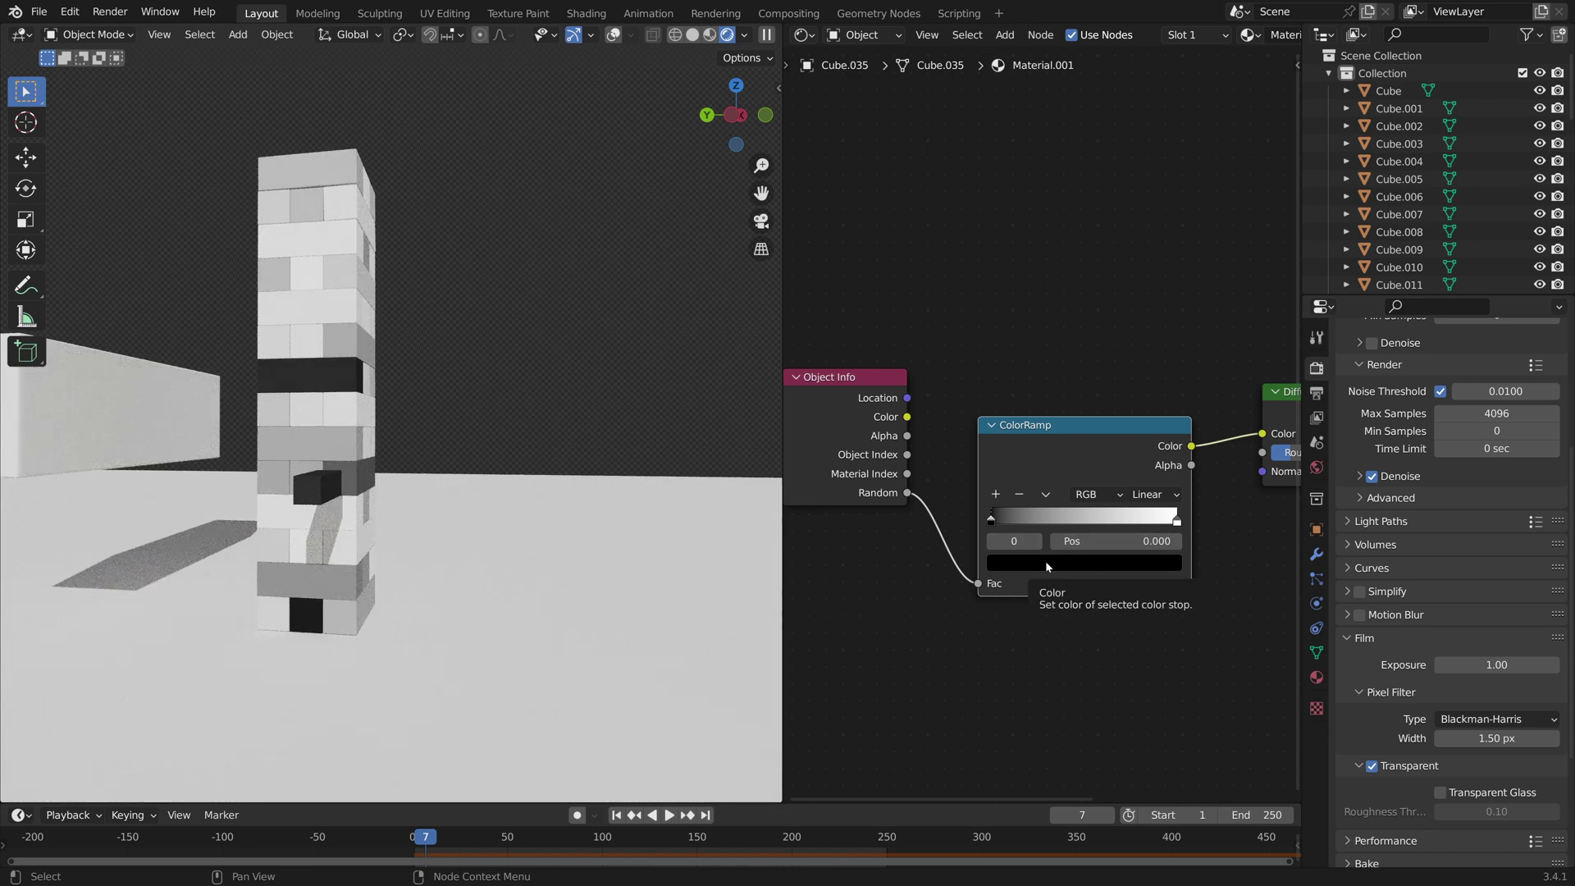
# Set the ramp stops to light blue at 0.326 and a dark blue stop.
pyautogui.moveTo(991, 519); pyautogui.dragTo(1053, 522)
pyautogui.click(1060, 564)
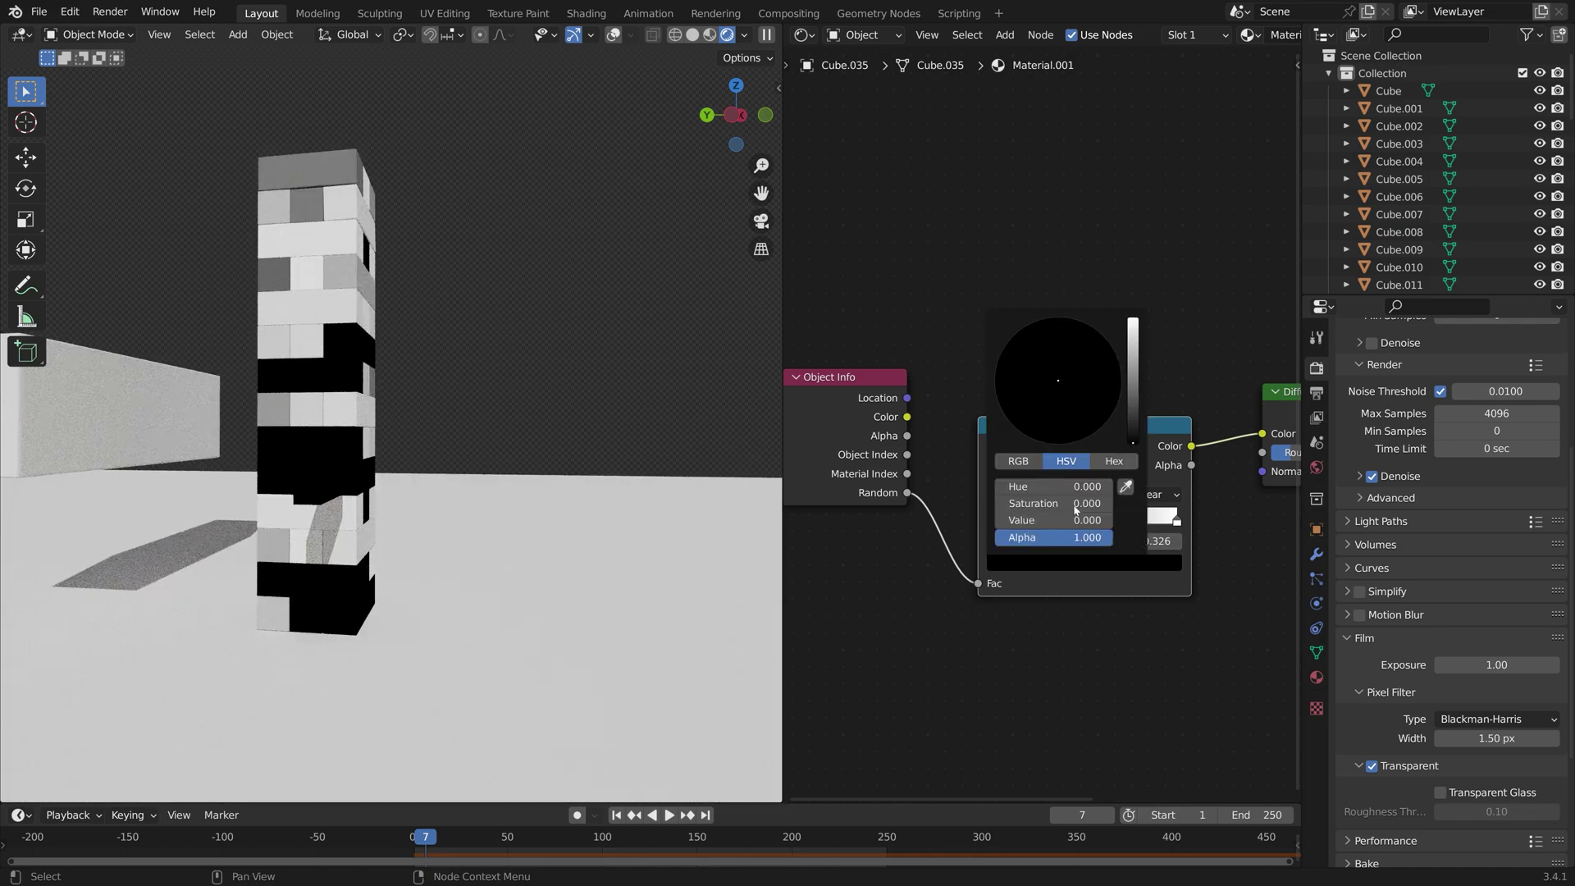
pyautogui.click(1073, 352)
pyautogui.click(997, 494)
pyautogui.click(1082, 562)
pyautogui.moveTo(1067, 393); pyautogui.dragTo(1022, 414)
pyautogui.moveTo(1133, 322); pyautogui.dragTo(1133, 382)
pyautogui.moveTo(1021, 414); pyautogui.dragTo(1084, 344)
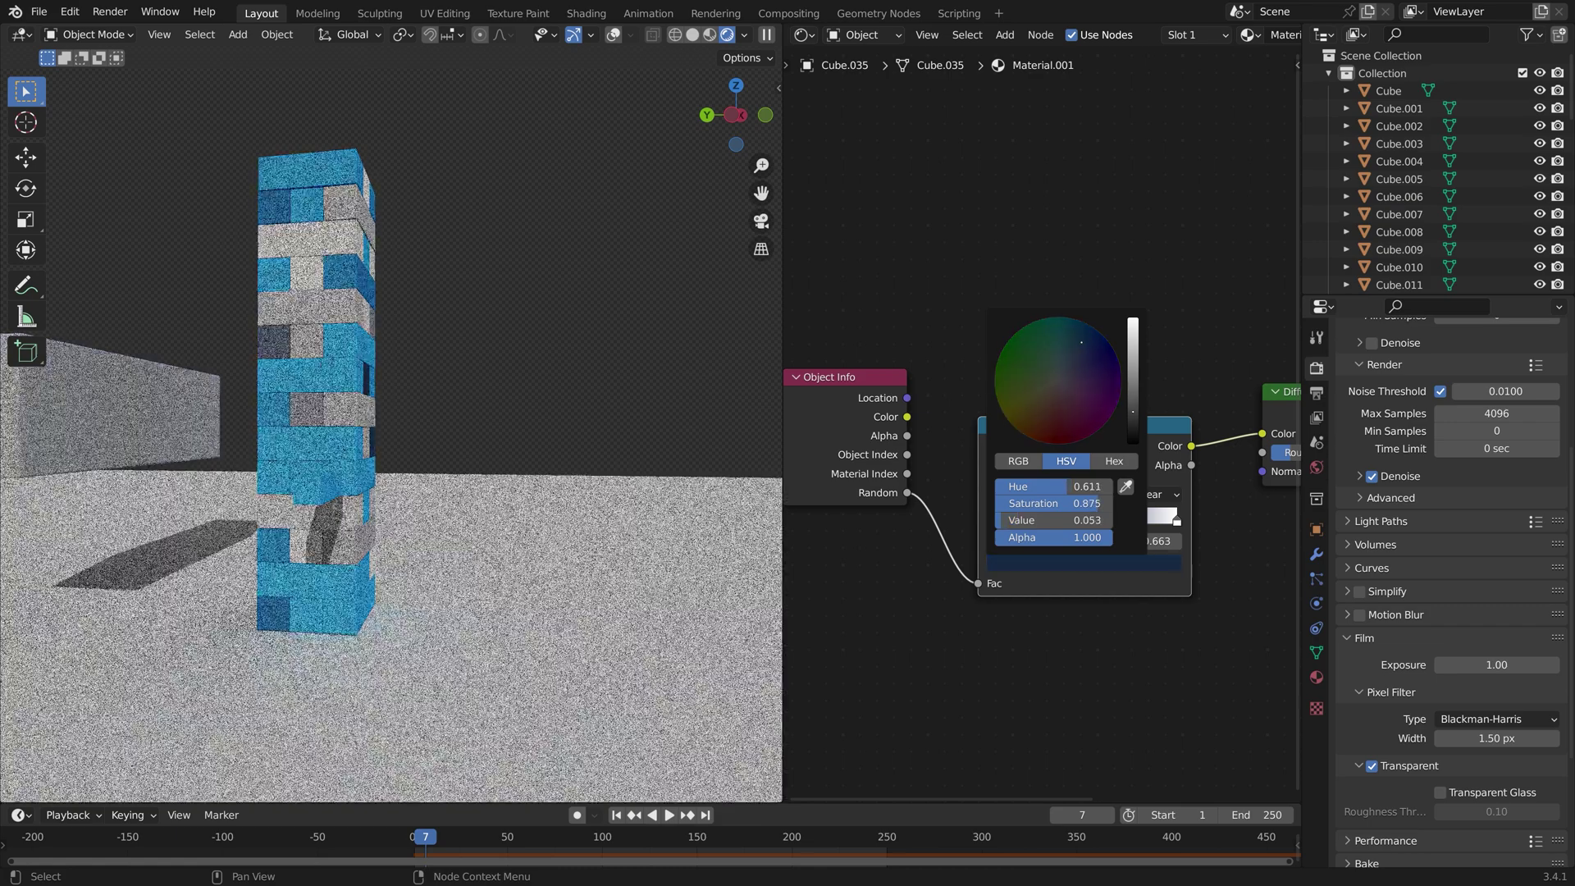
pyautogui.moveTo(1114, 518)
pyautogui.mouseDown()
pyautogui.moveTo(1136, 525)
pyautogui.moveTo(1113, 527)
pyautogui.mouseUp()
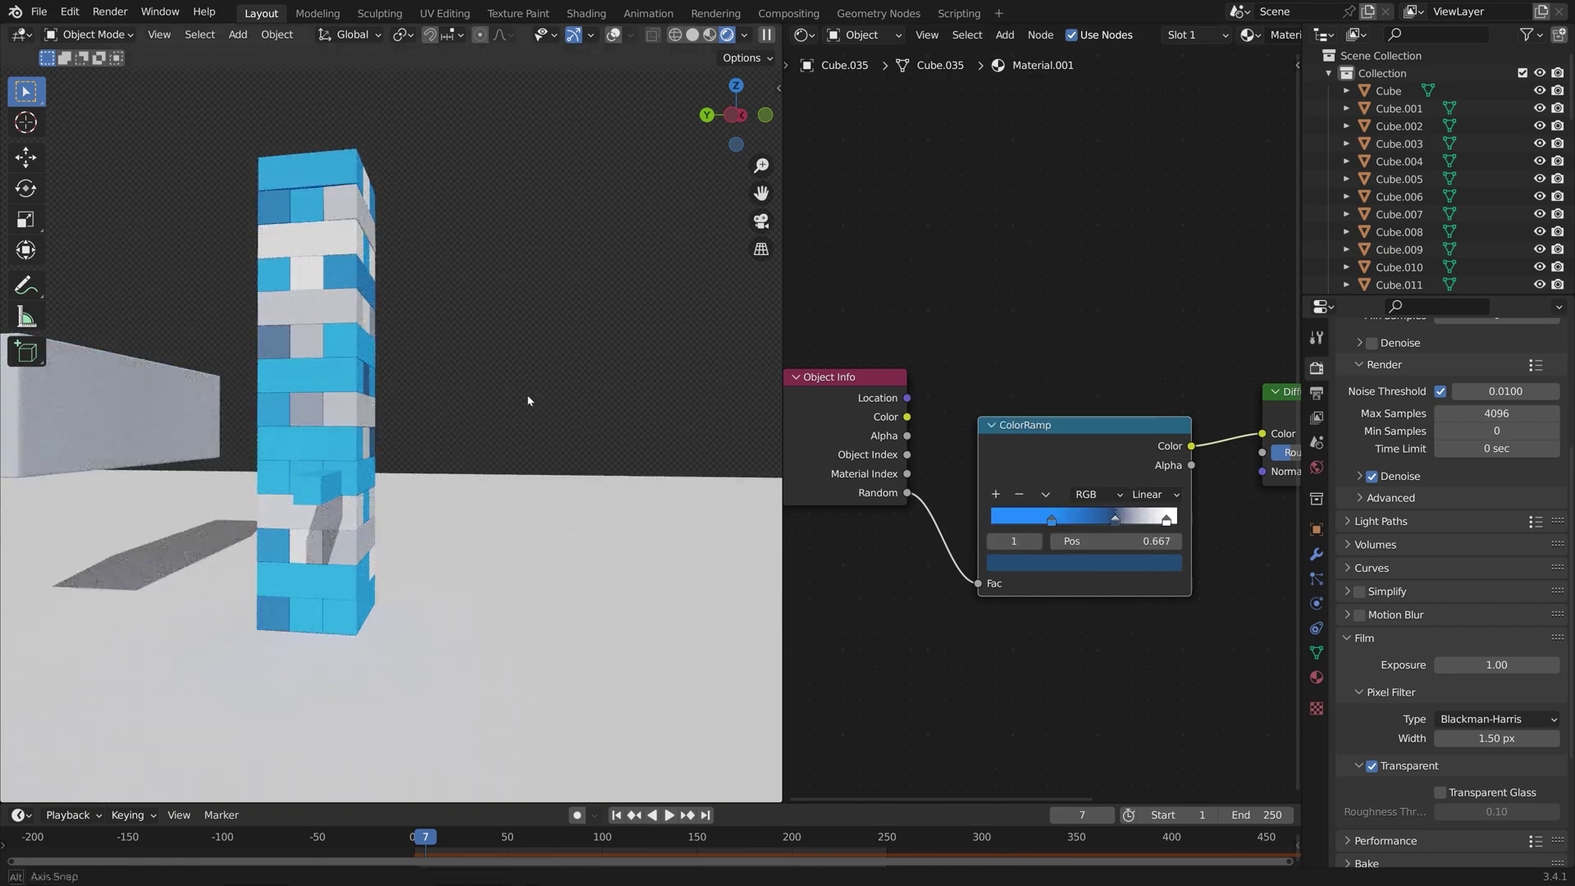
pyautogui.moveTo(503, 394); pyautogui.dragTo(528, 452, button='middle')
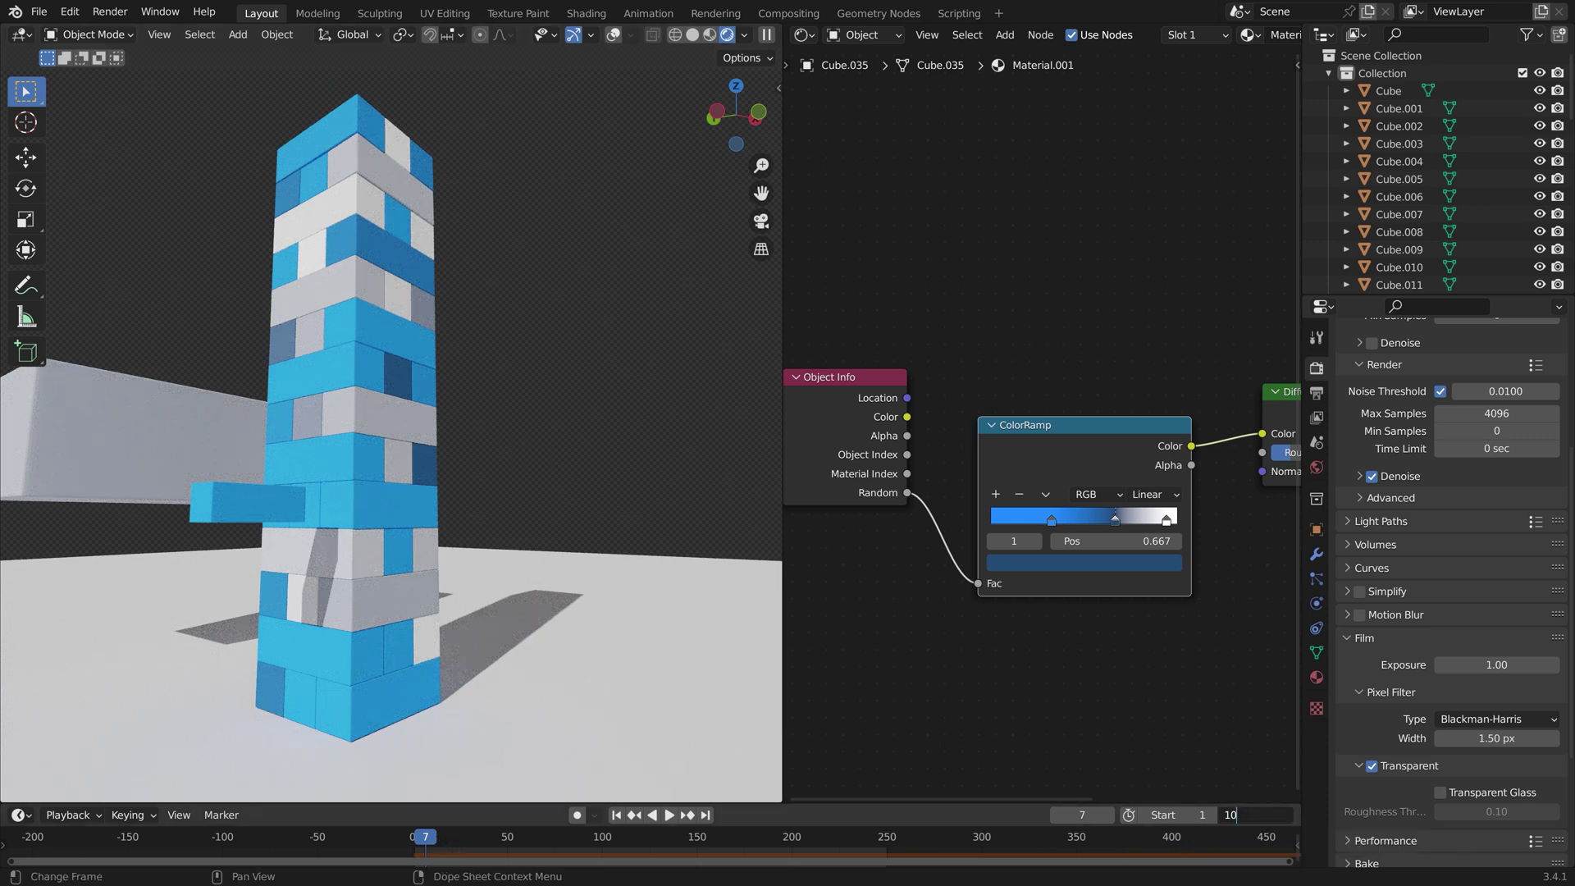
# Set the end frame to 1000, play to frame 143, and keyframe Cube.043's render visibility.
pyautogui.write('0')
pyautogui.press('Return')
pyautogui.moveTo(437, 837); pyautogui.dragTo(620, 836)
pyautogui.press('space')
pyautogui.press('space')
pyautogui.scroll(-15, 1435, 164)
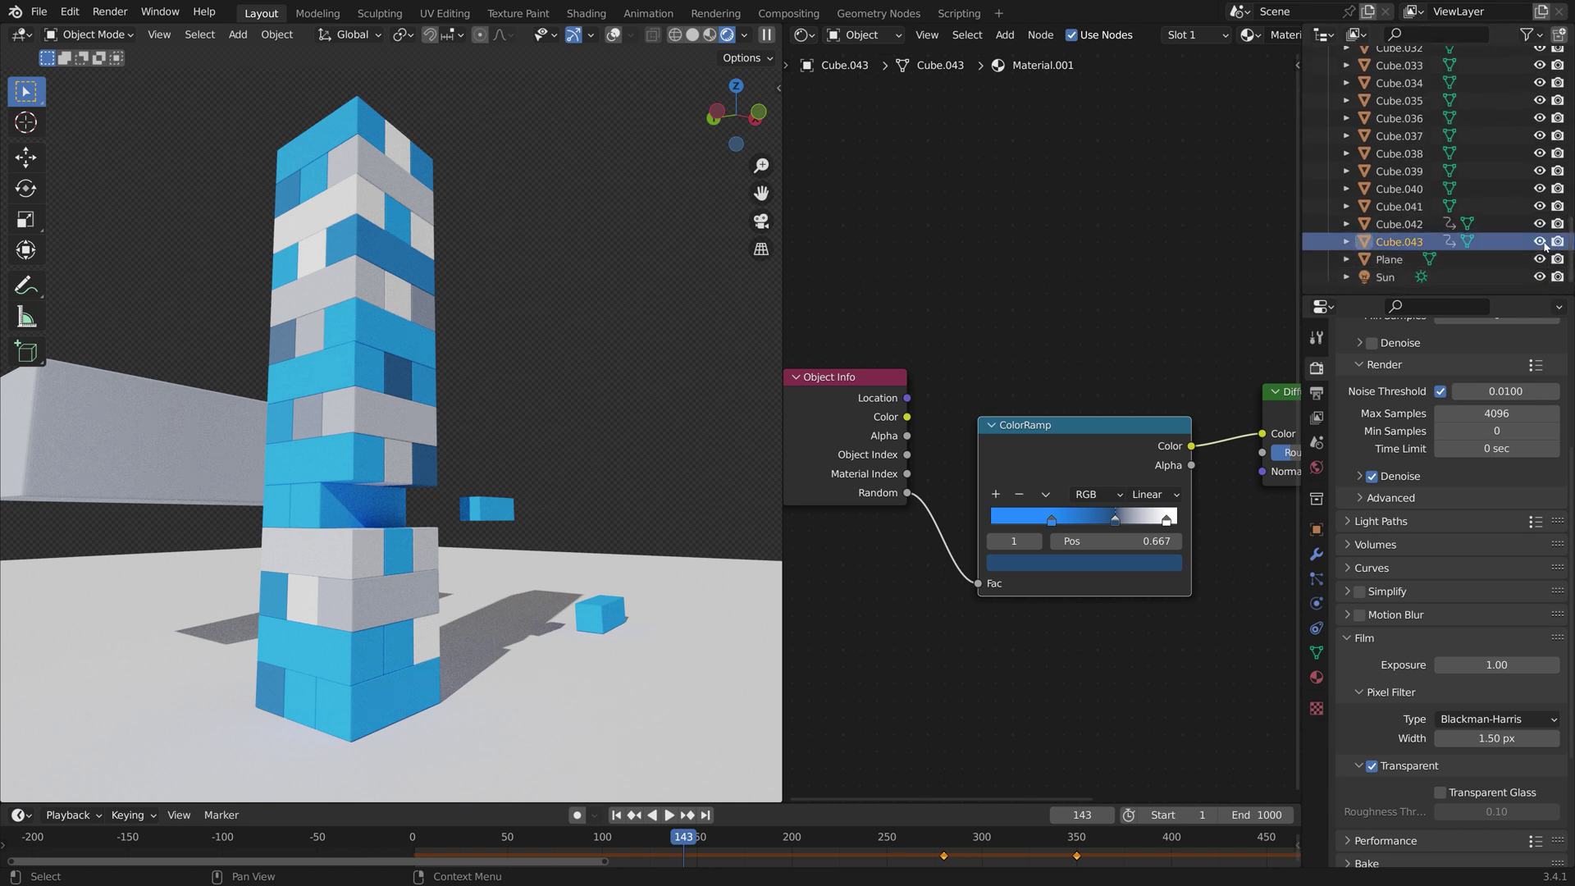
pyautogui.press('i')
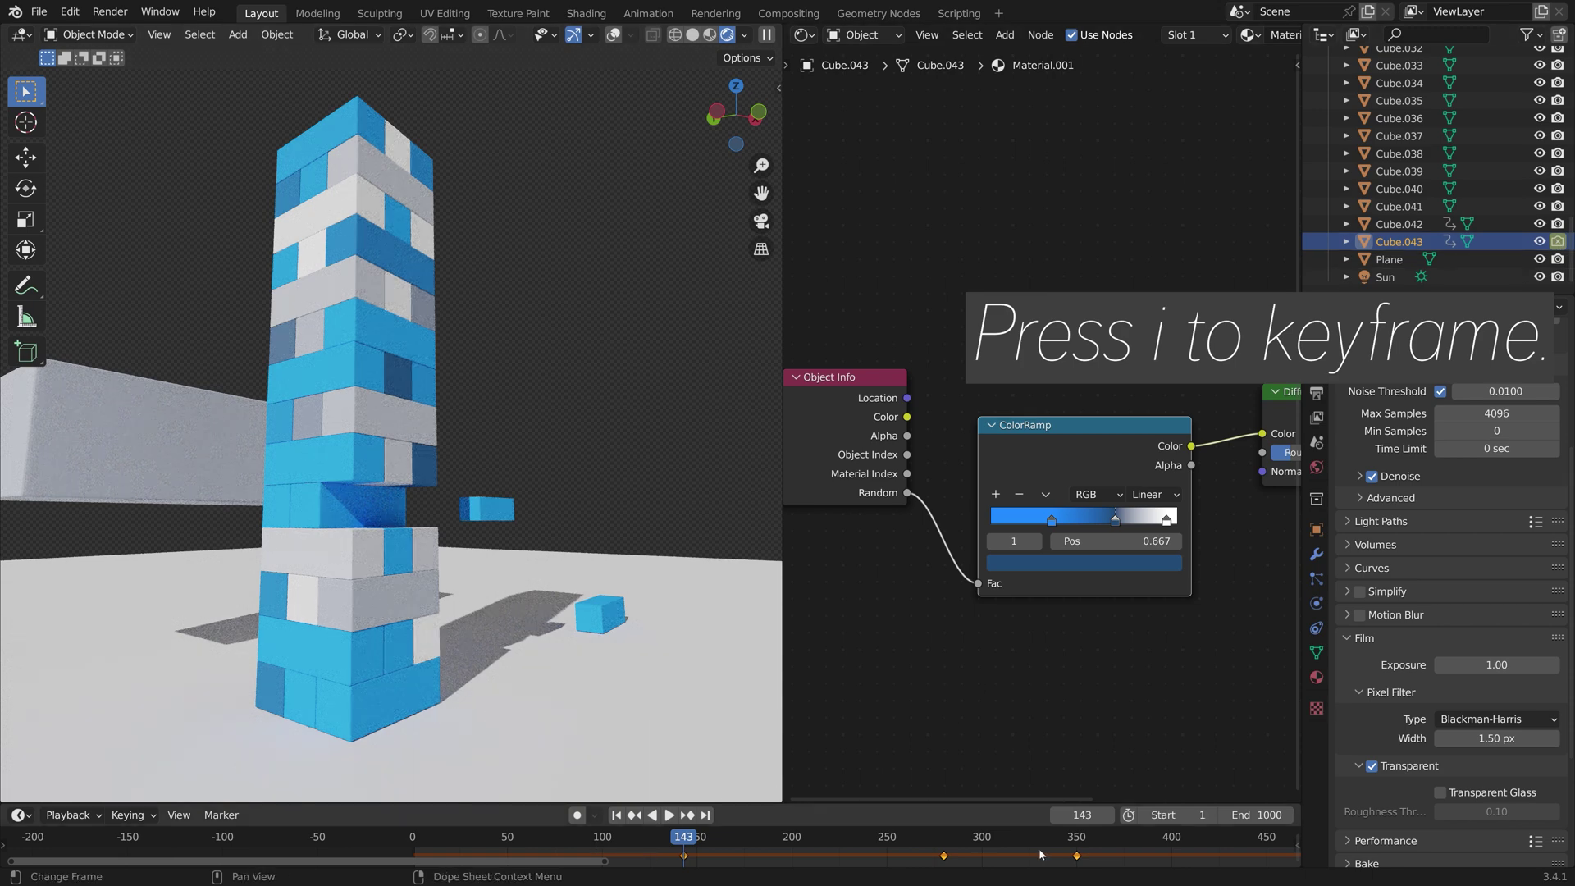
pyautogui.click(1107, 815)
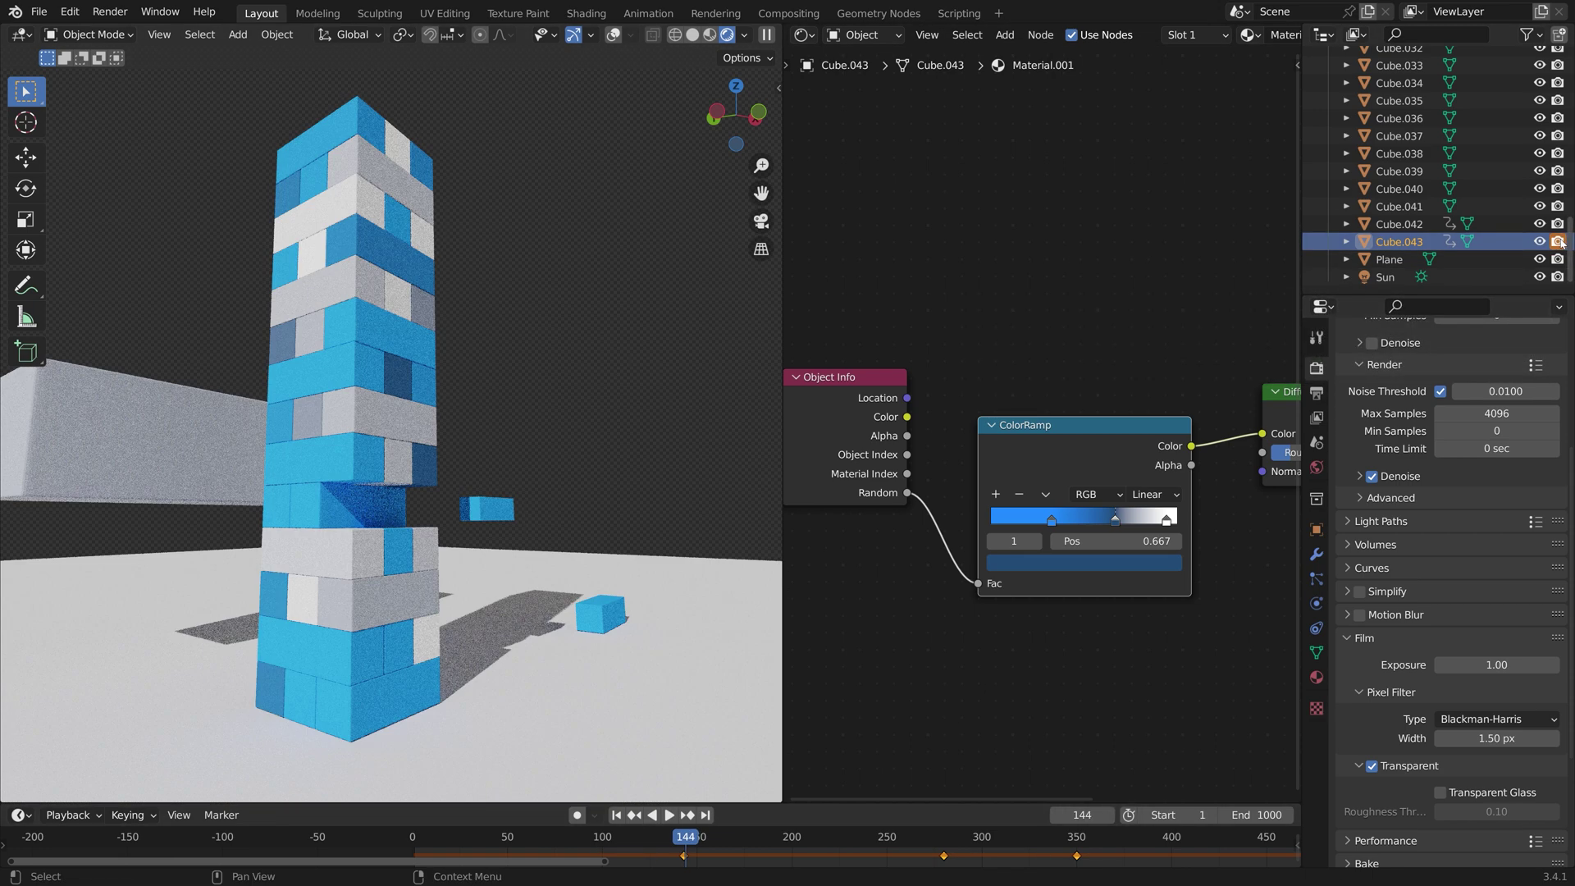
# Save the project as tut10.blend.
pyautogui.hotkey('ctrl', 'shift', 's')
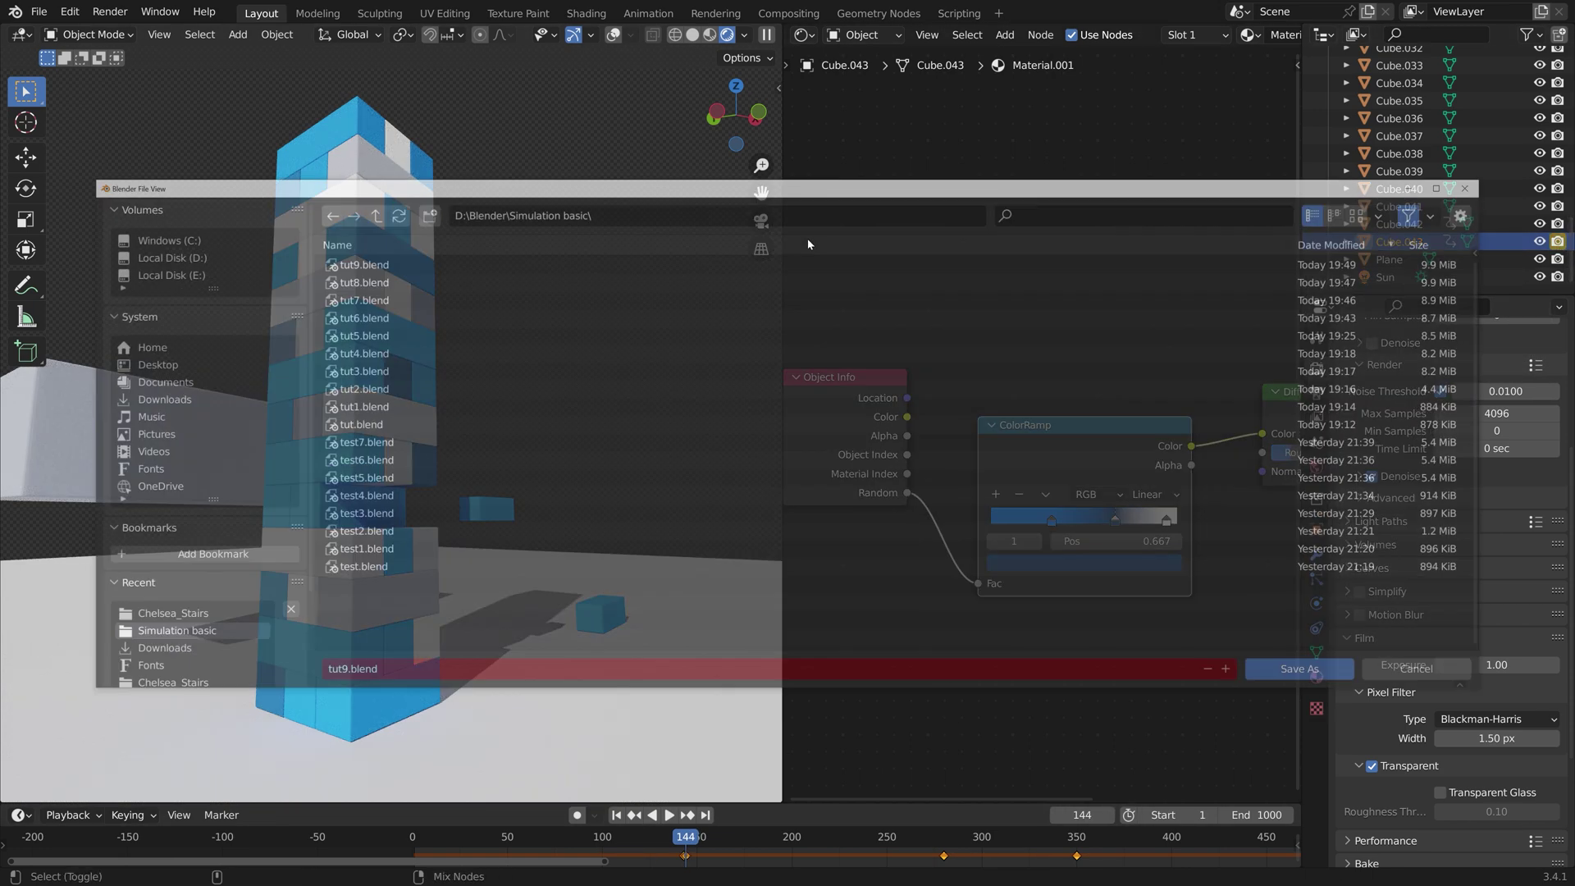
pyautogui.click(1234, 675)
pyautogui.click(1269, 671)
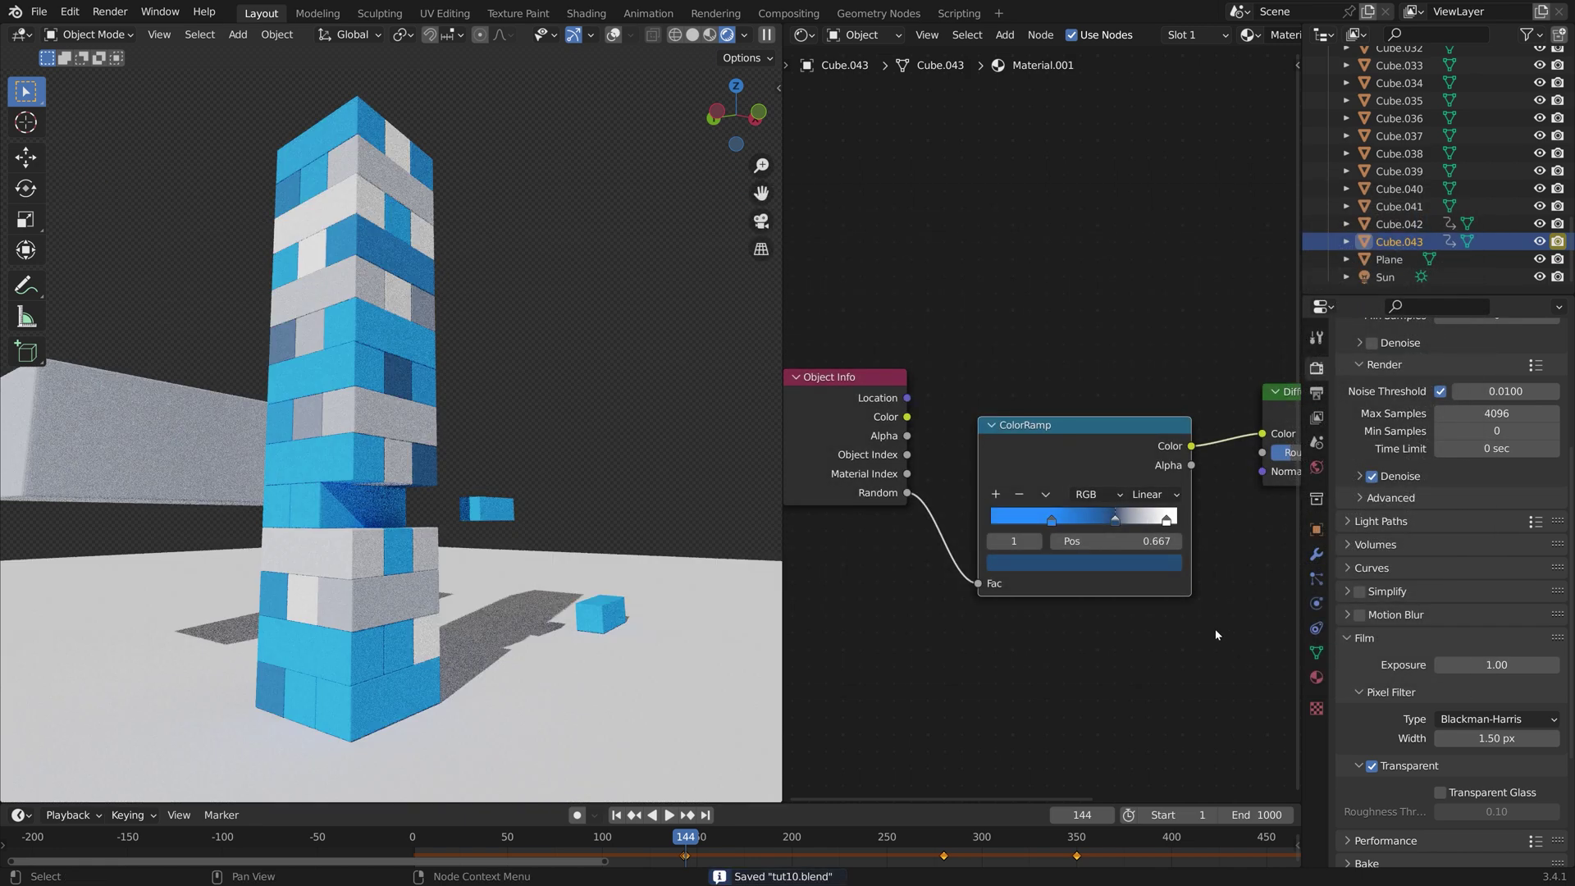
# Give Cube.043 a new Diffuse BSDF material in an unsaturated near-black colour.
pyautogui.scroll(-3, 299, 417)
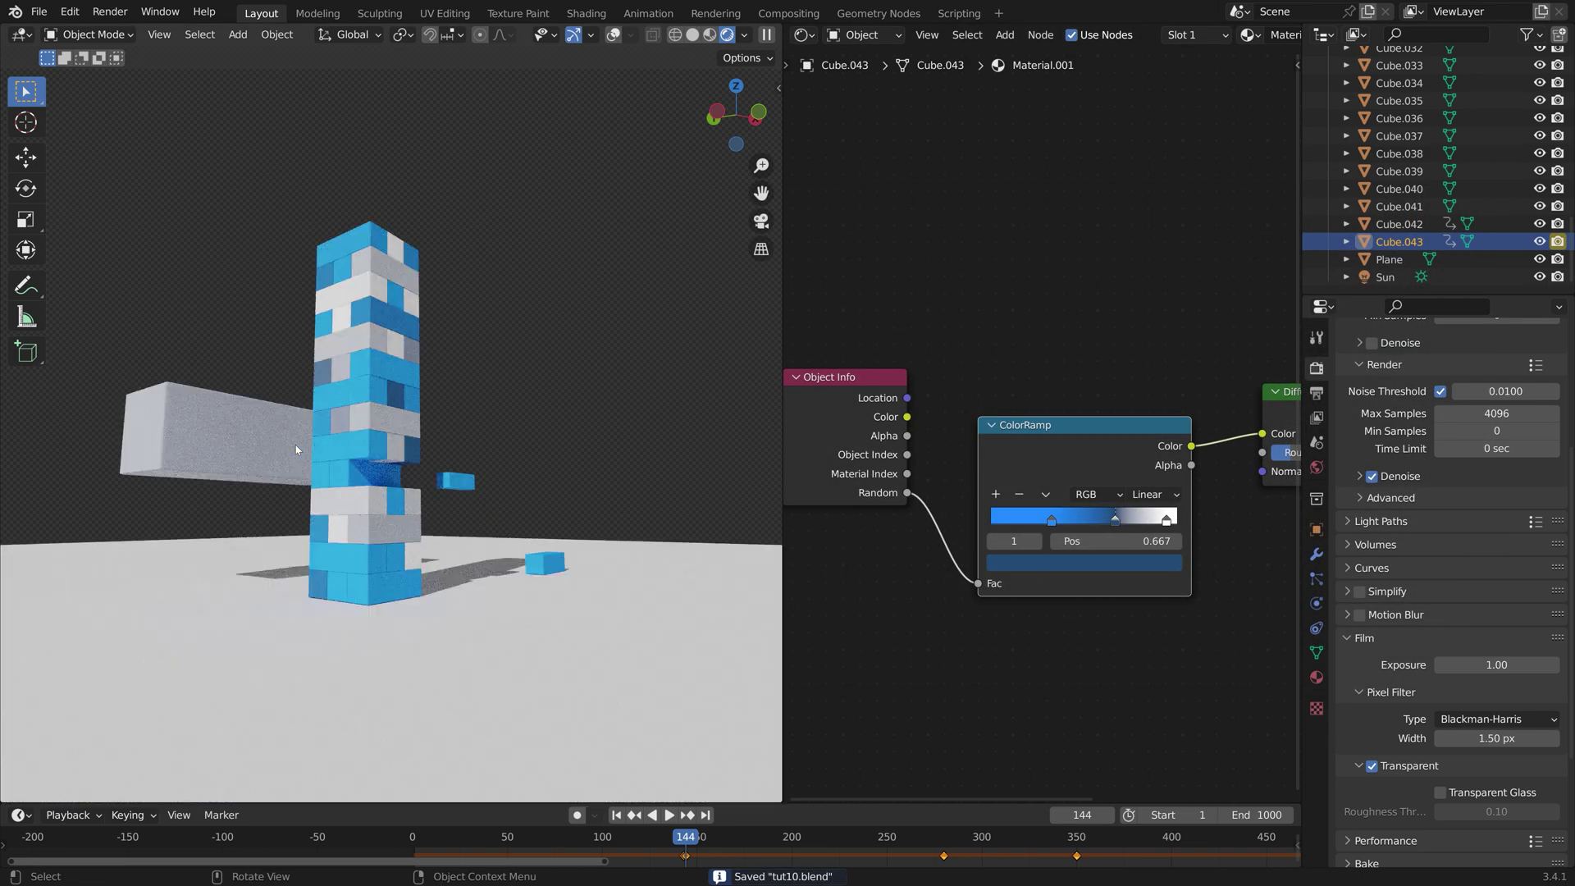
pyautogui.click(1316, 677)
pyautogui.click(1523, 441)
pyautogui.click(1444, 442)
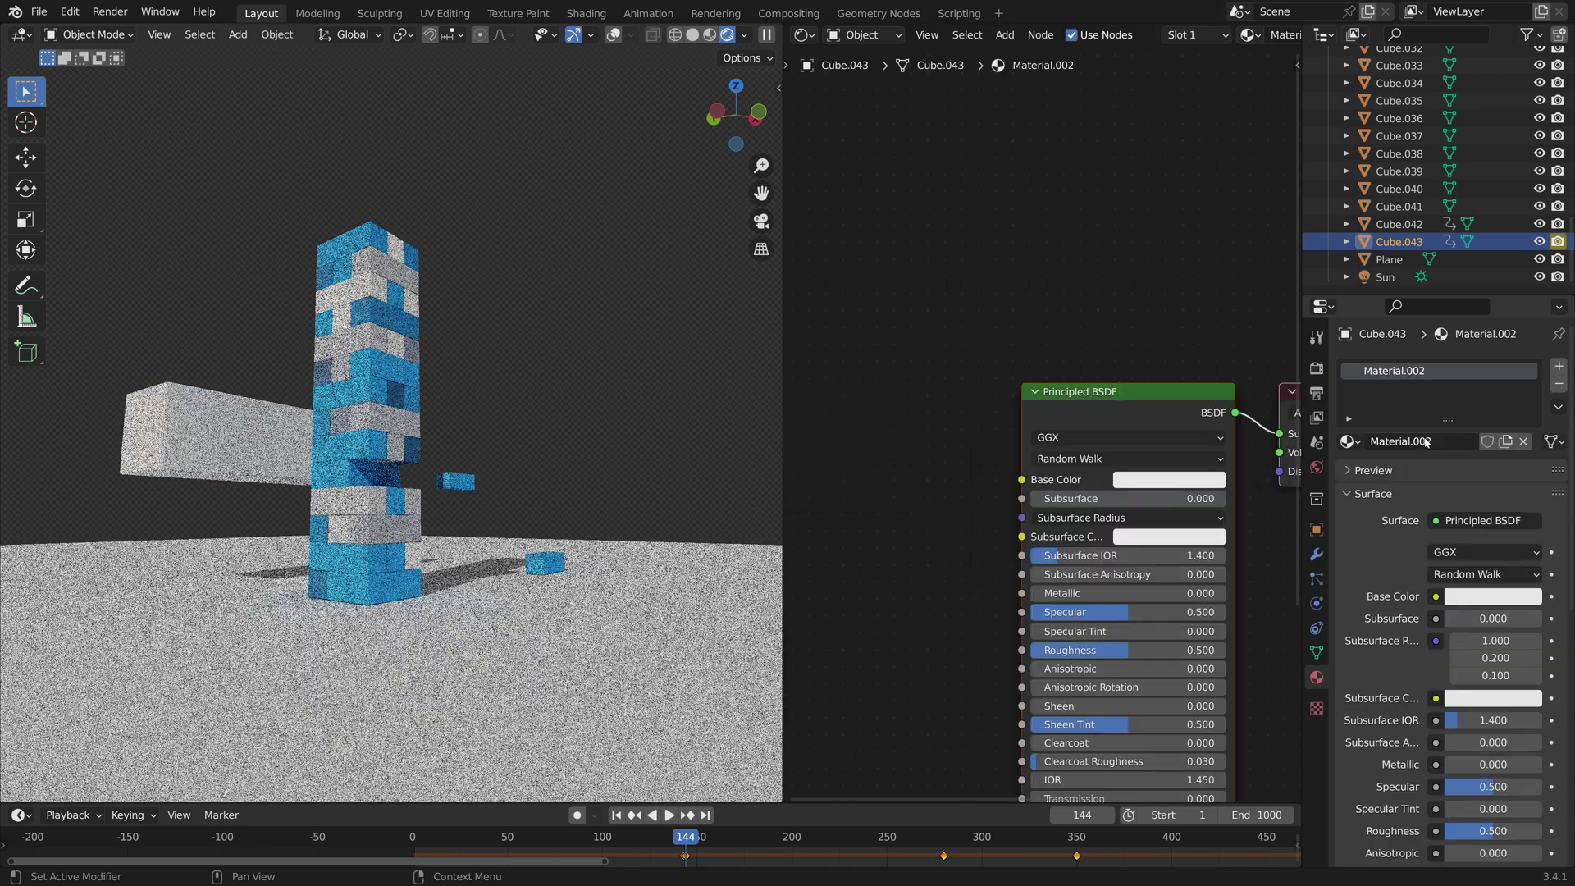
pyautogui.click(1485, 520)
pyautogui.click(1413, 449)
pyautogui.click(1493, 552)
pyautogui.click(1473, 335)
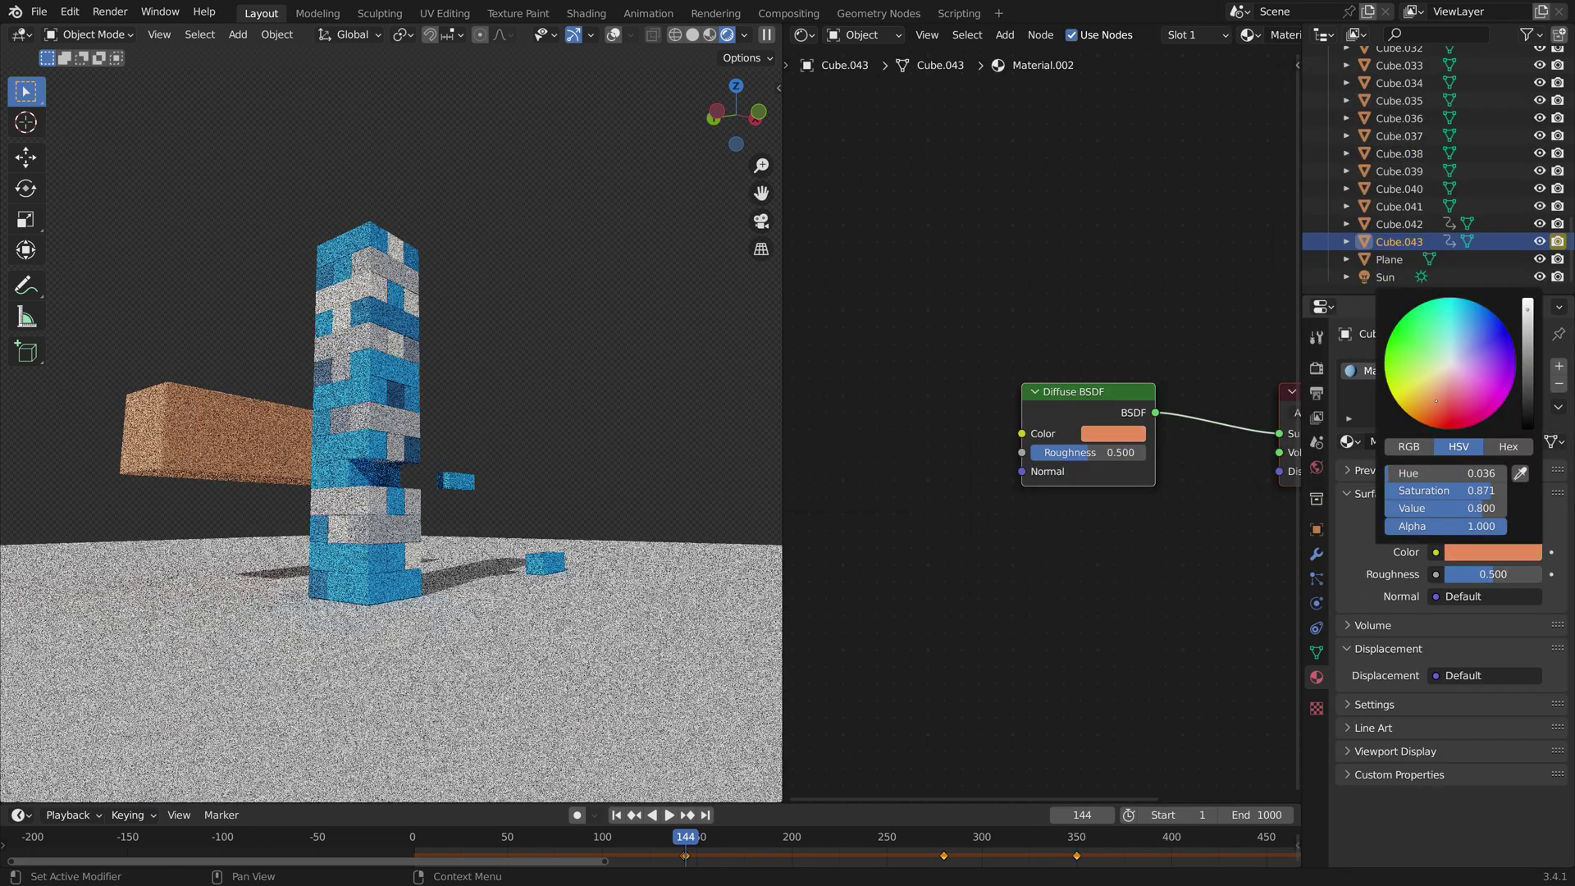
pyautogui.moveTo(1436, 401); pyautogui.dragTo(1450, 362)
pyautogui.moveTo(1527, 309); pyautogui.dragTo(1527, 394)
# Give the floor plane a new Diffuse BSDF material and set Sun strength to 7.34.
pyautogui.click(544, 531)
pyautogui.click(1452, 440)
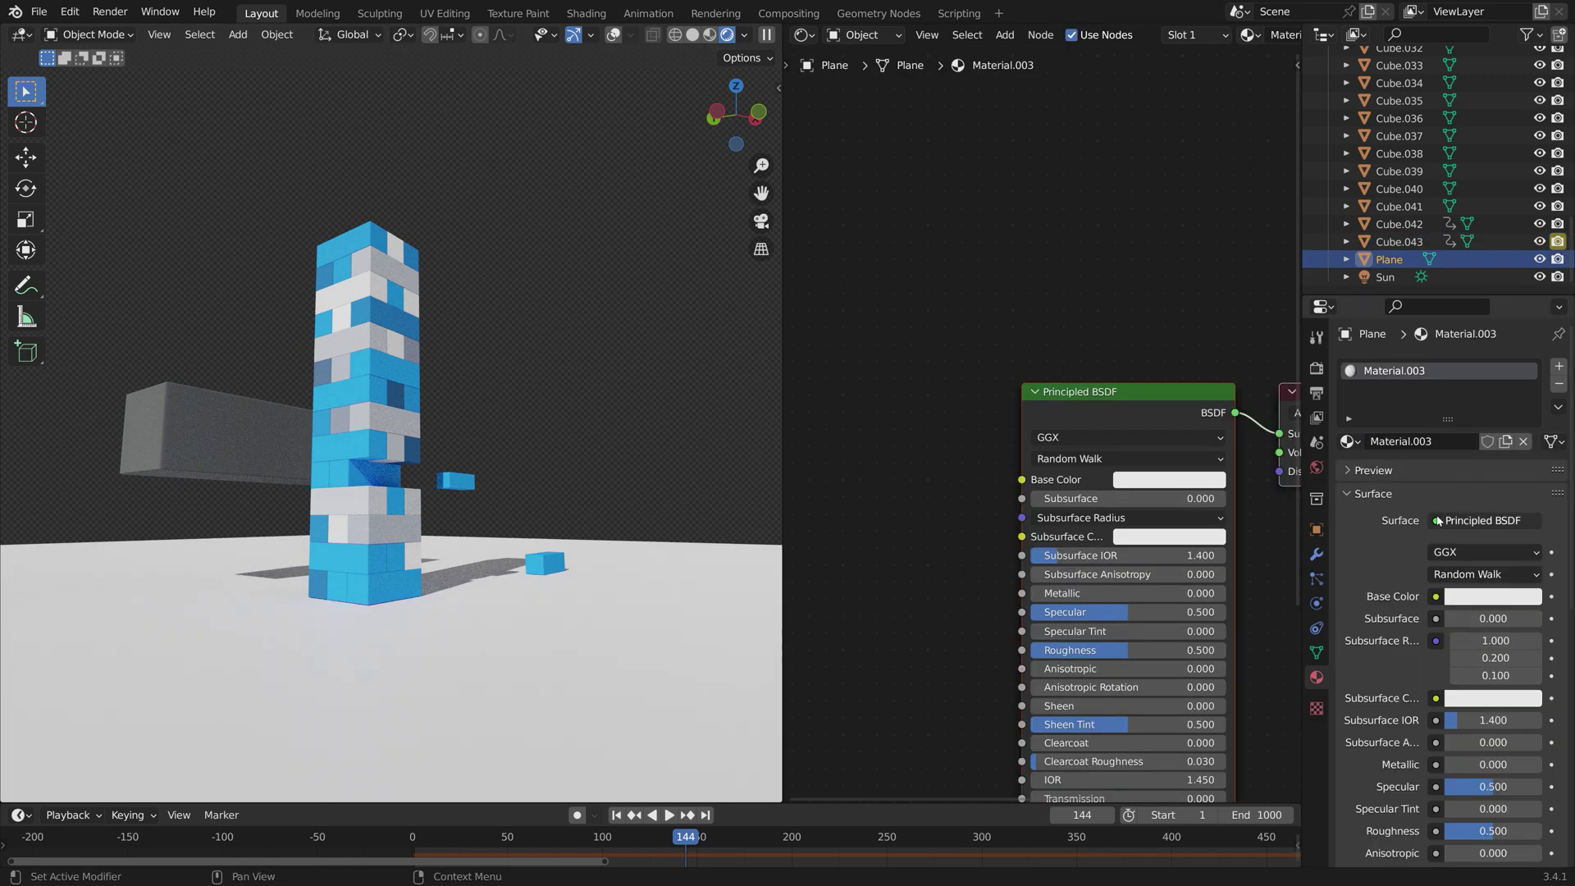
pyautogui.click(1485, 520)
pyautogui.click(1315, 154)
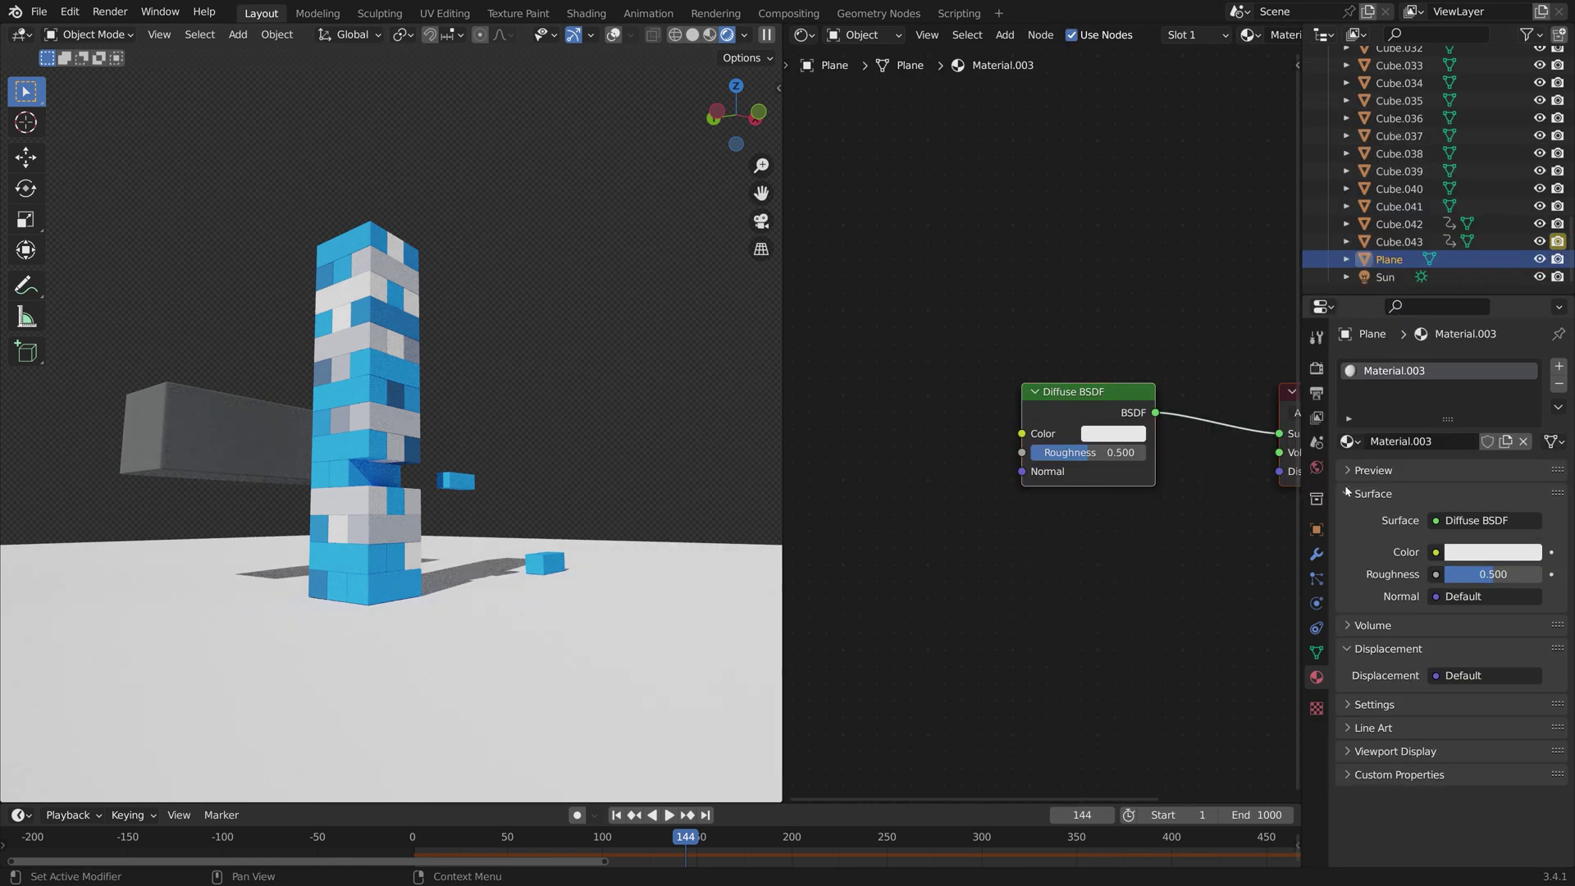
pyautogui.click(1385, 276)
pyautogui.moveTo(1484, 487); pyautogui.dragTo(1508, 487)
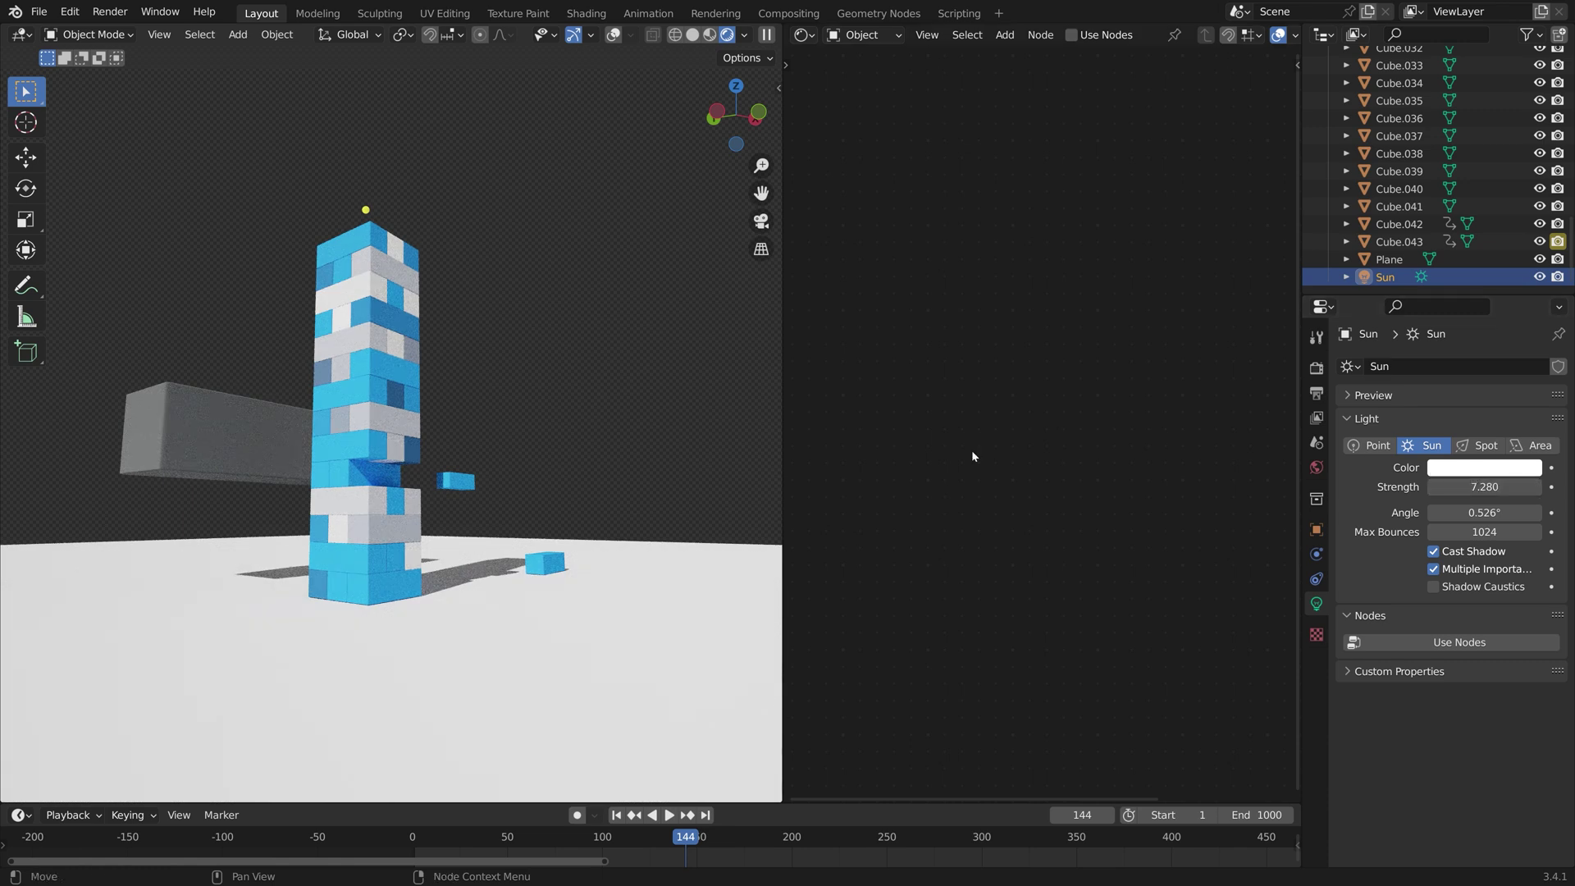
# Save the project as tut11.blend.
pyautogui.hotkey('ctrl', 'shift', 's')
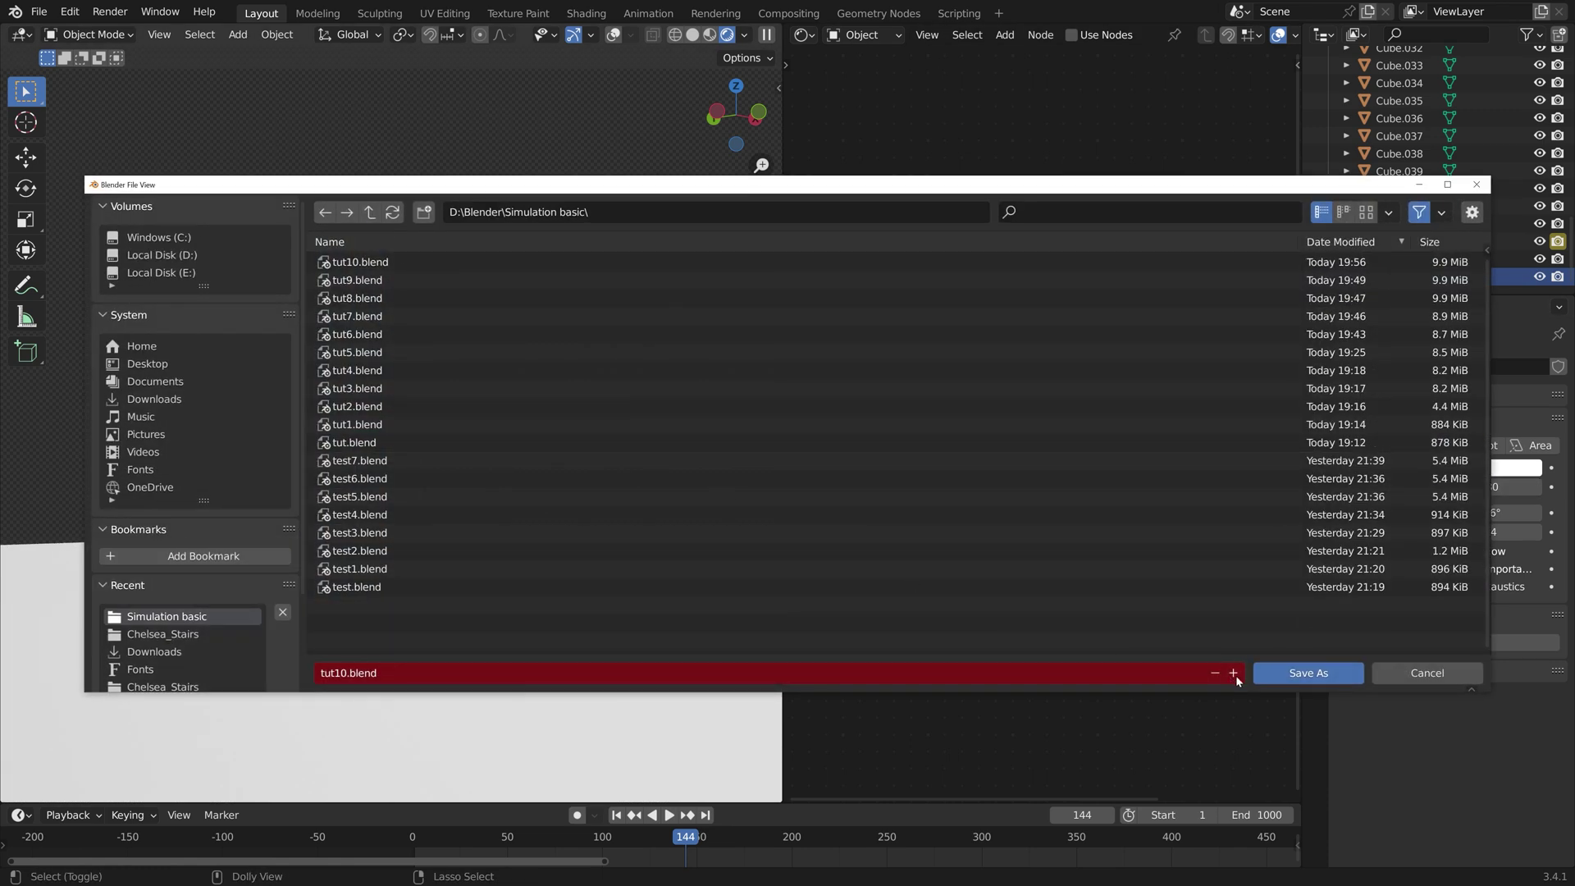
pyautogui.click(1232, 672)
pyautogui.click(1309, 673)
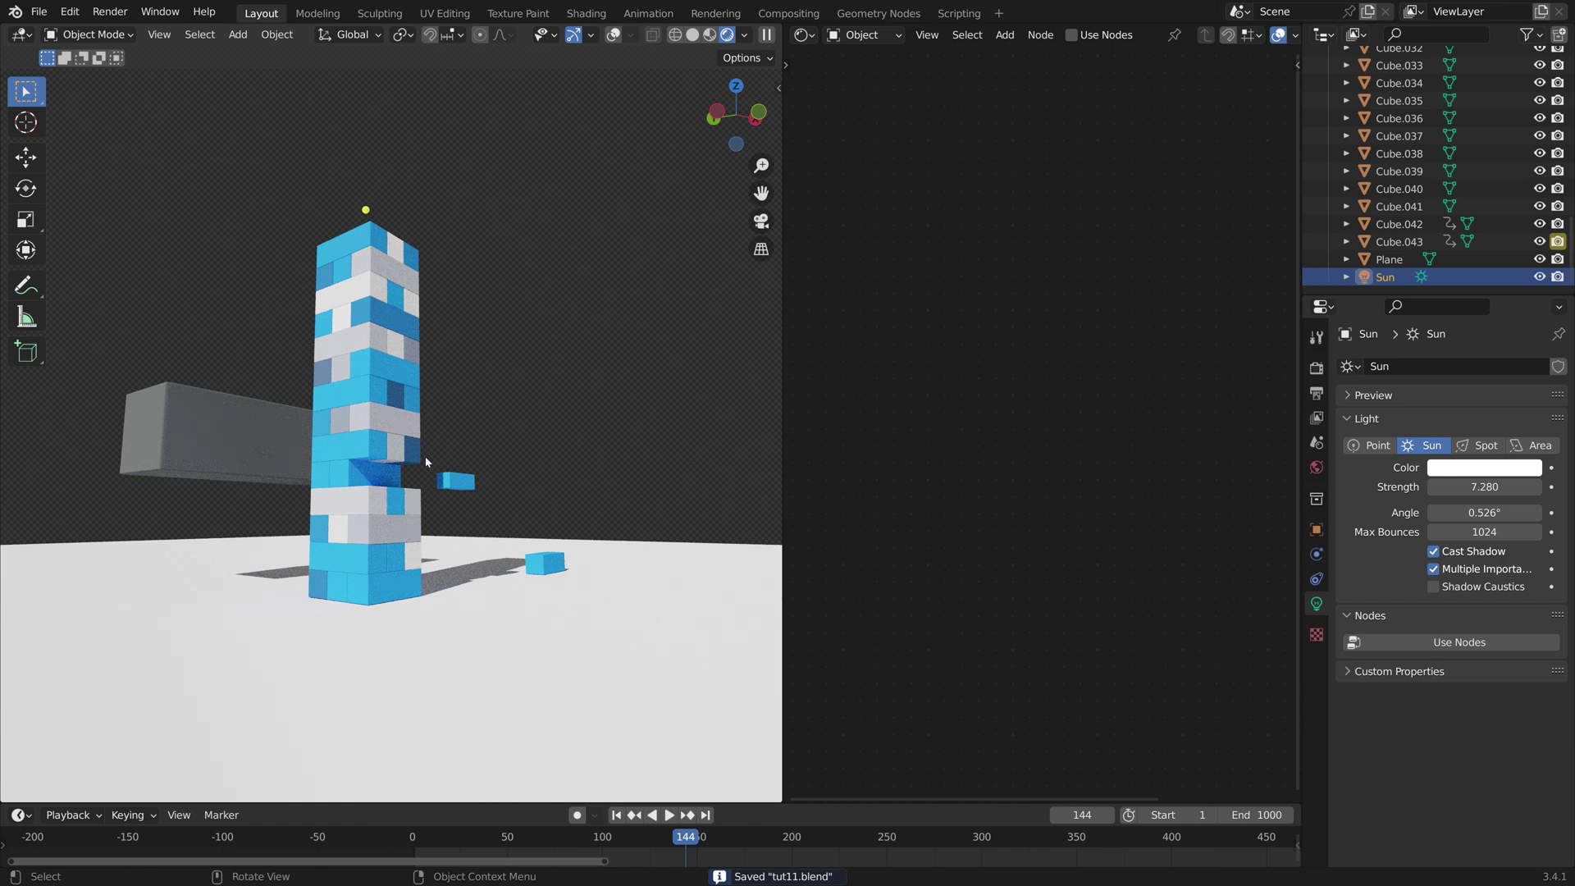
# Add a camera and align it to the current viewport view.
pyautogui.hotkey('shift', 'a')
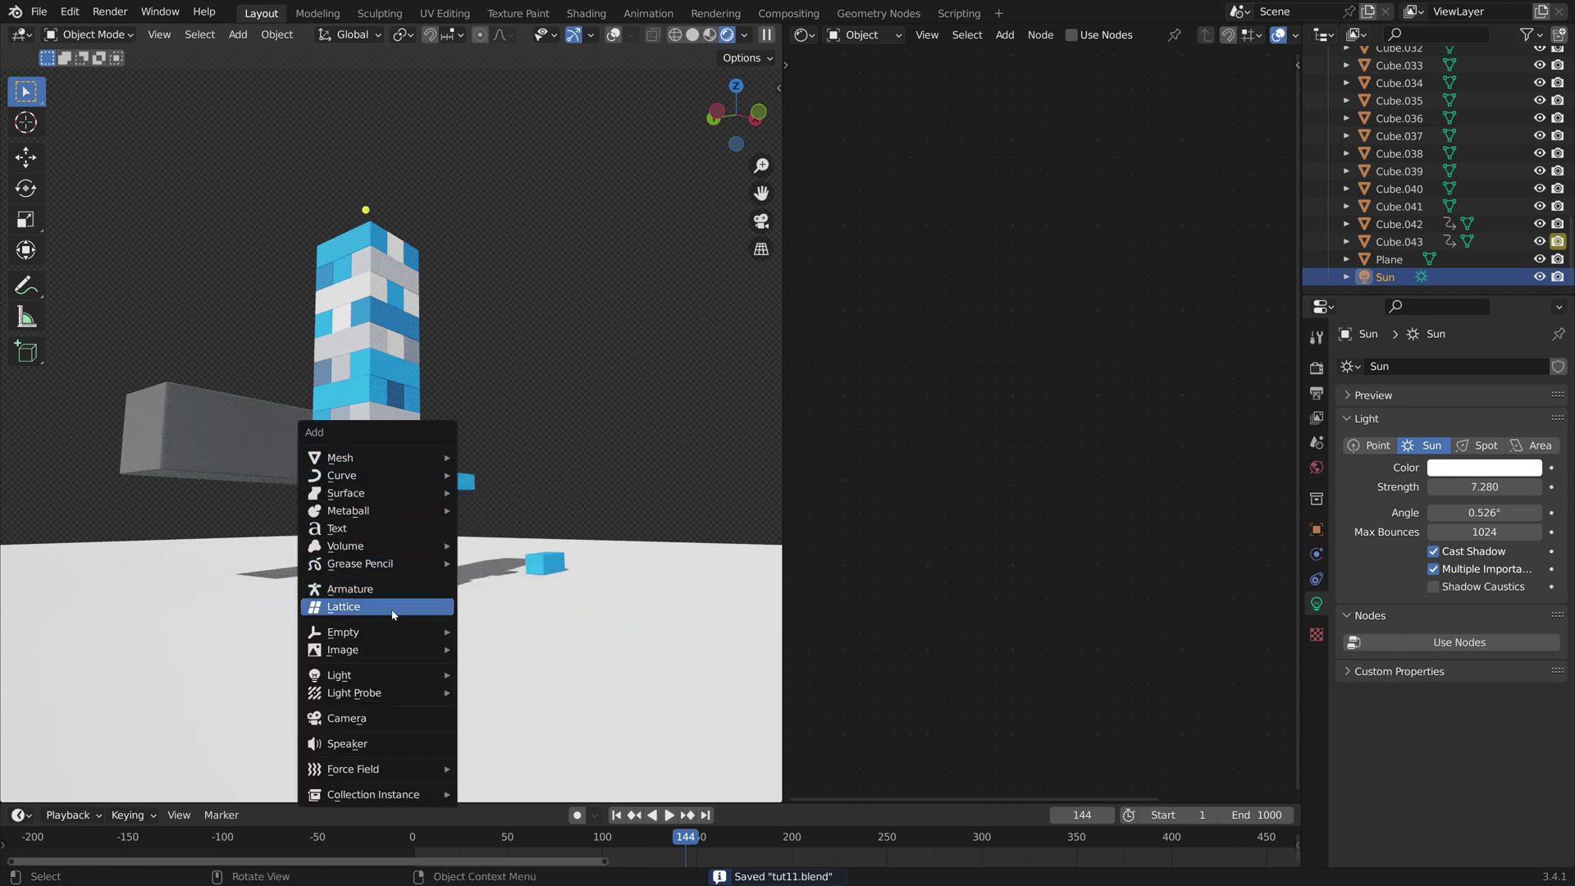
pyautogui.click(352, 717)
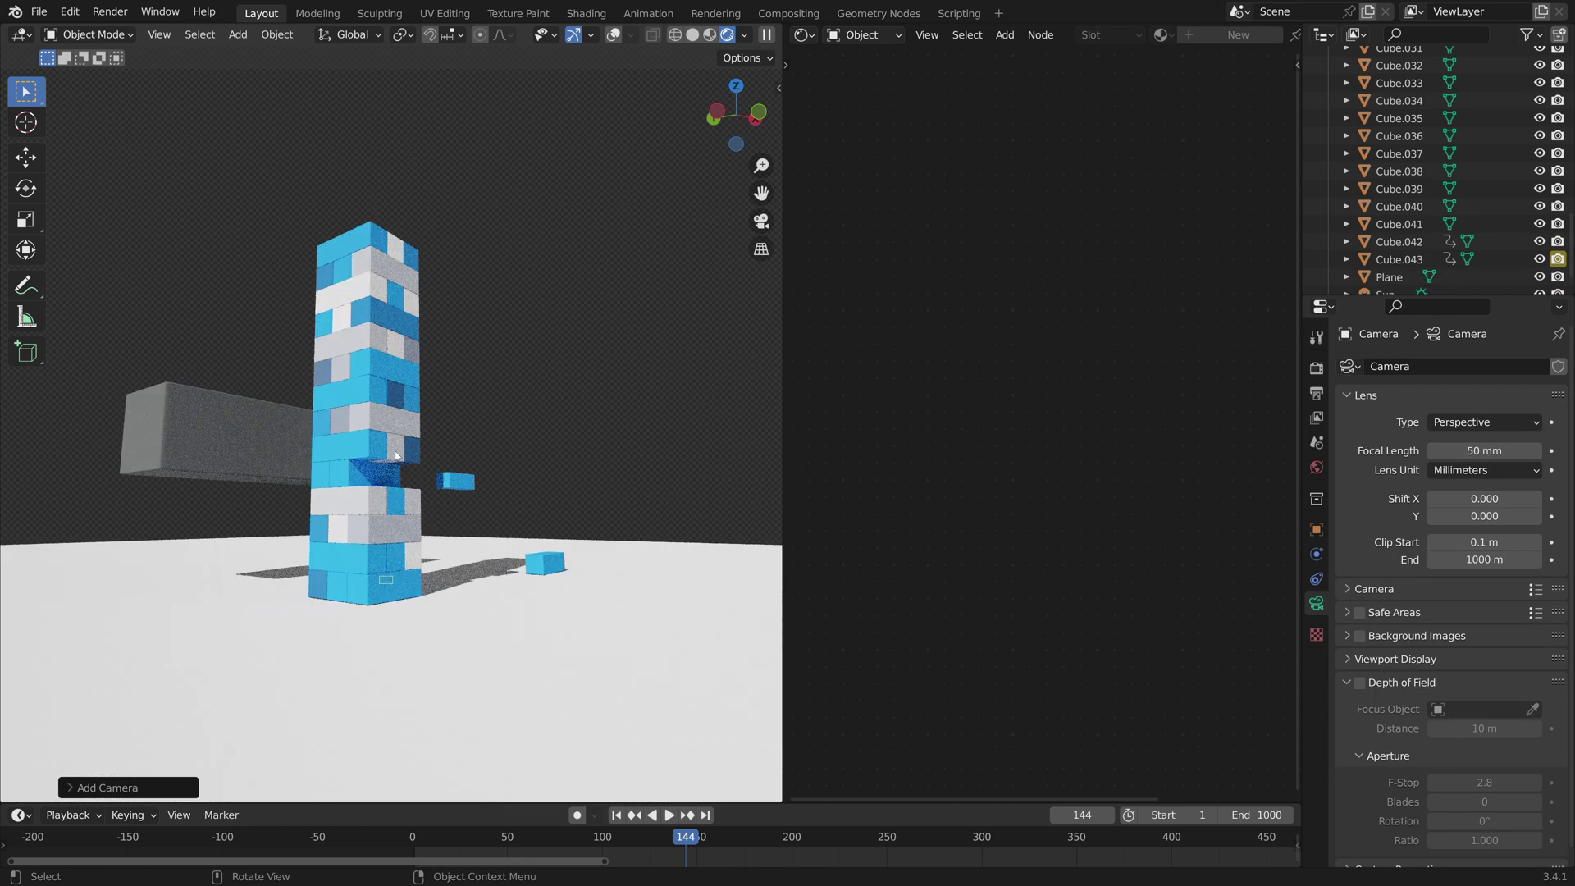
pyautogui.press('ctrl+alt+KP_0')
# Lock the camera to the view and reframe the tower, box and ground.
pyautogui.press('n')
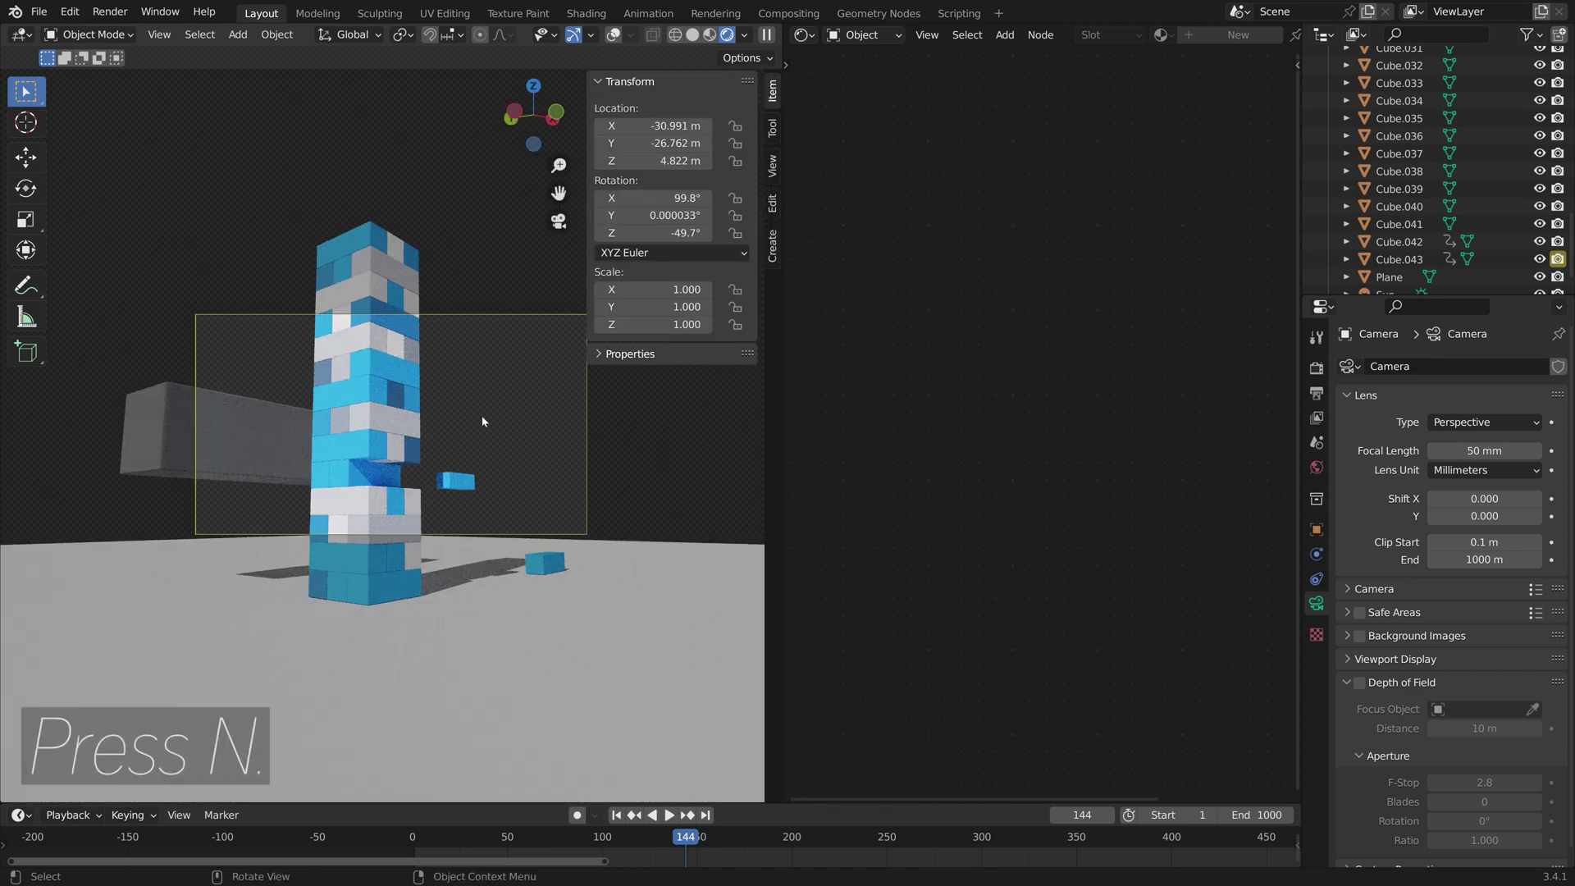
pyautogui.click(774, 168)
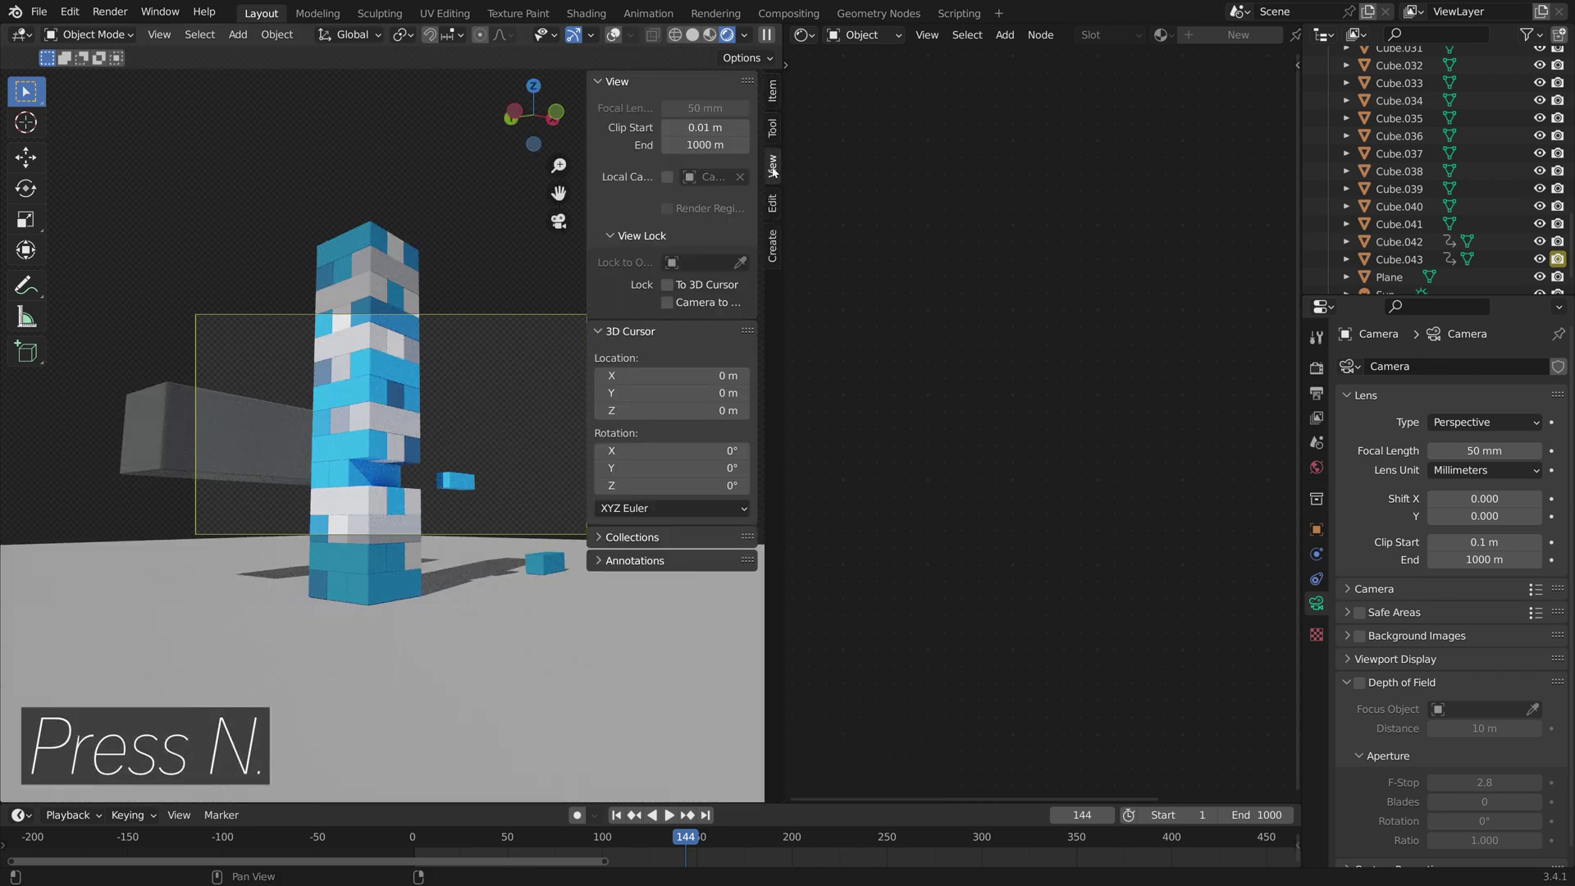
pyautogui.click(667, 301)
pyautogui.scroll(-5, 425, 370)
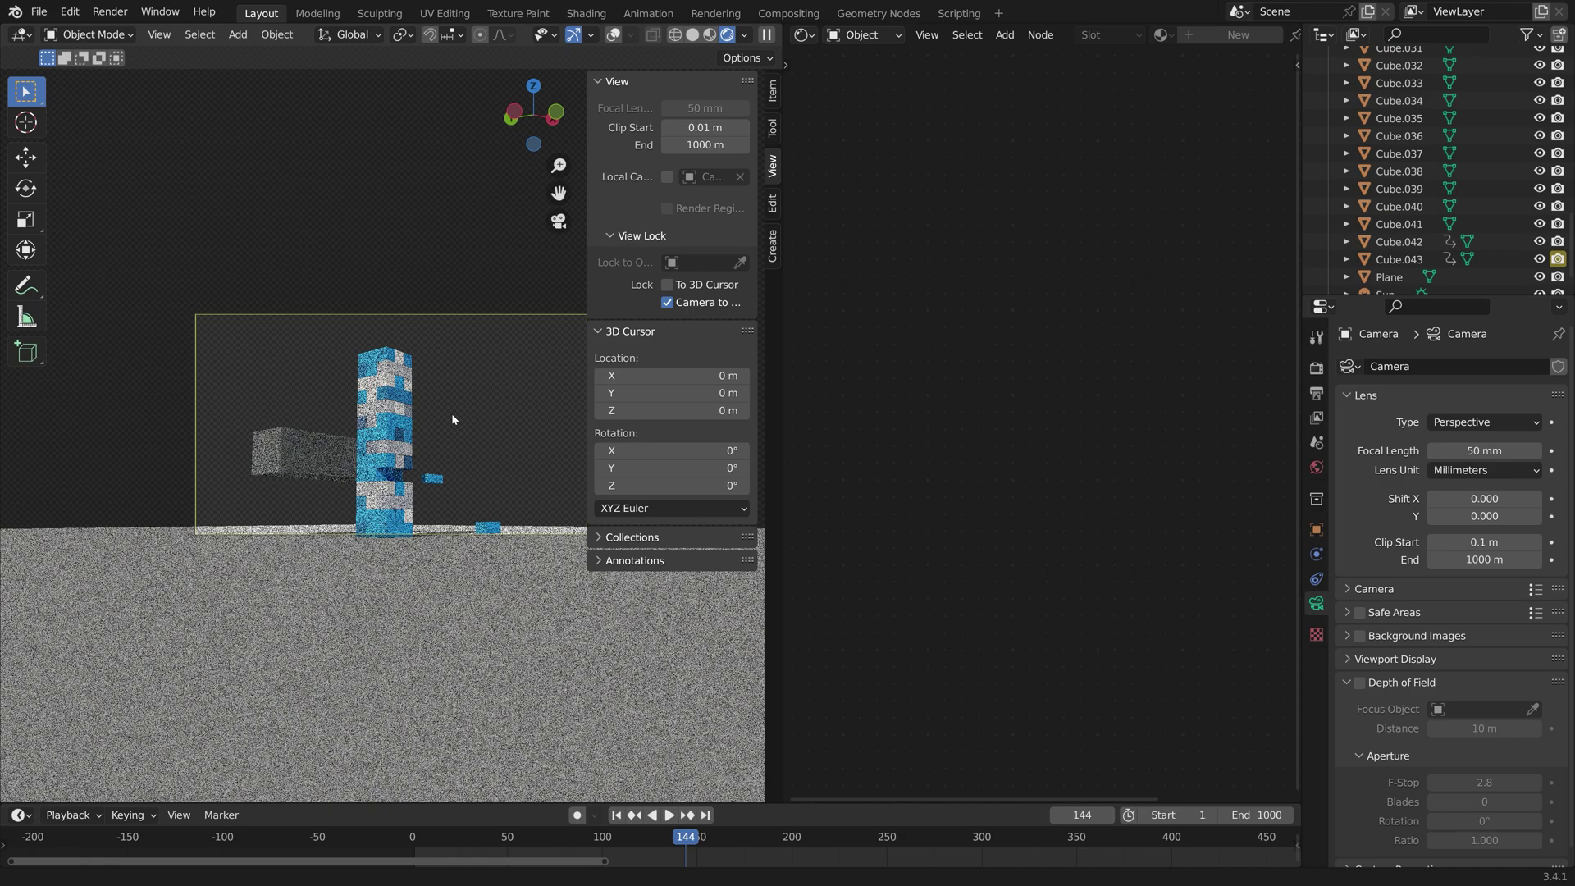
pyautogui.keyDown('shift'); pyautogui.moveTo(451, 412); pyautogui.dragTo(496, 392, button='middle'); pyautogui.keyUp('shift')
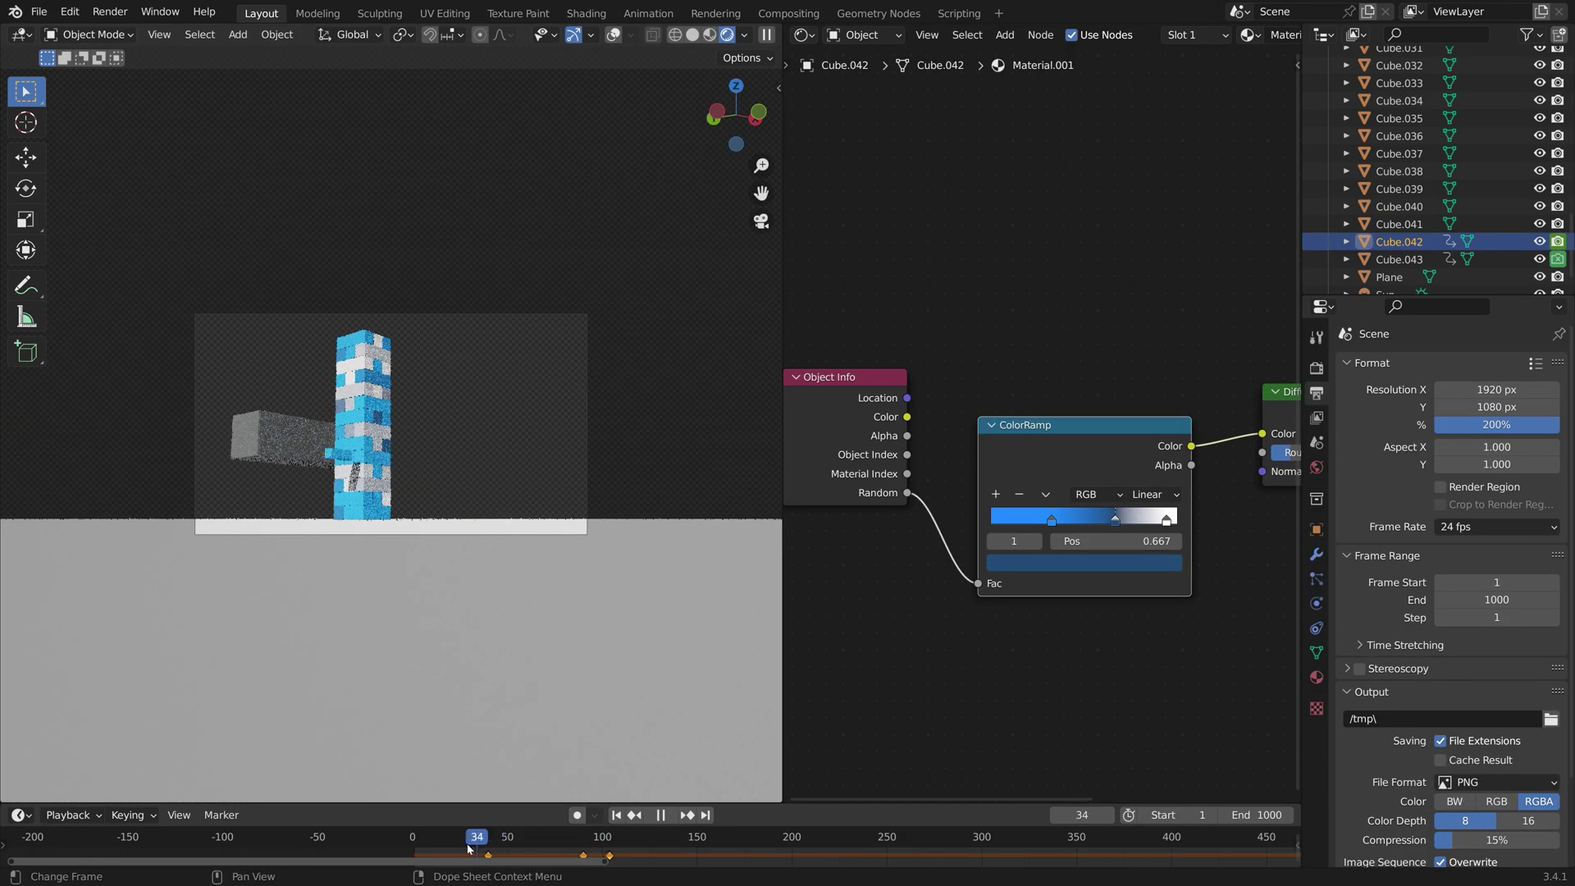
# Scrub the timeline to watch the box knock the tower apart, settling near frame 326.
pyautogui.moveTo(457, 850); pyautogui.dragTo(705, 827)
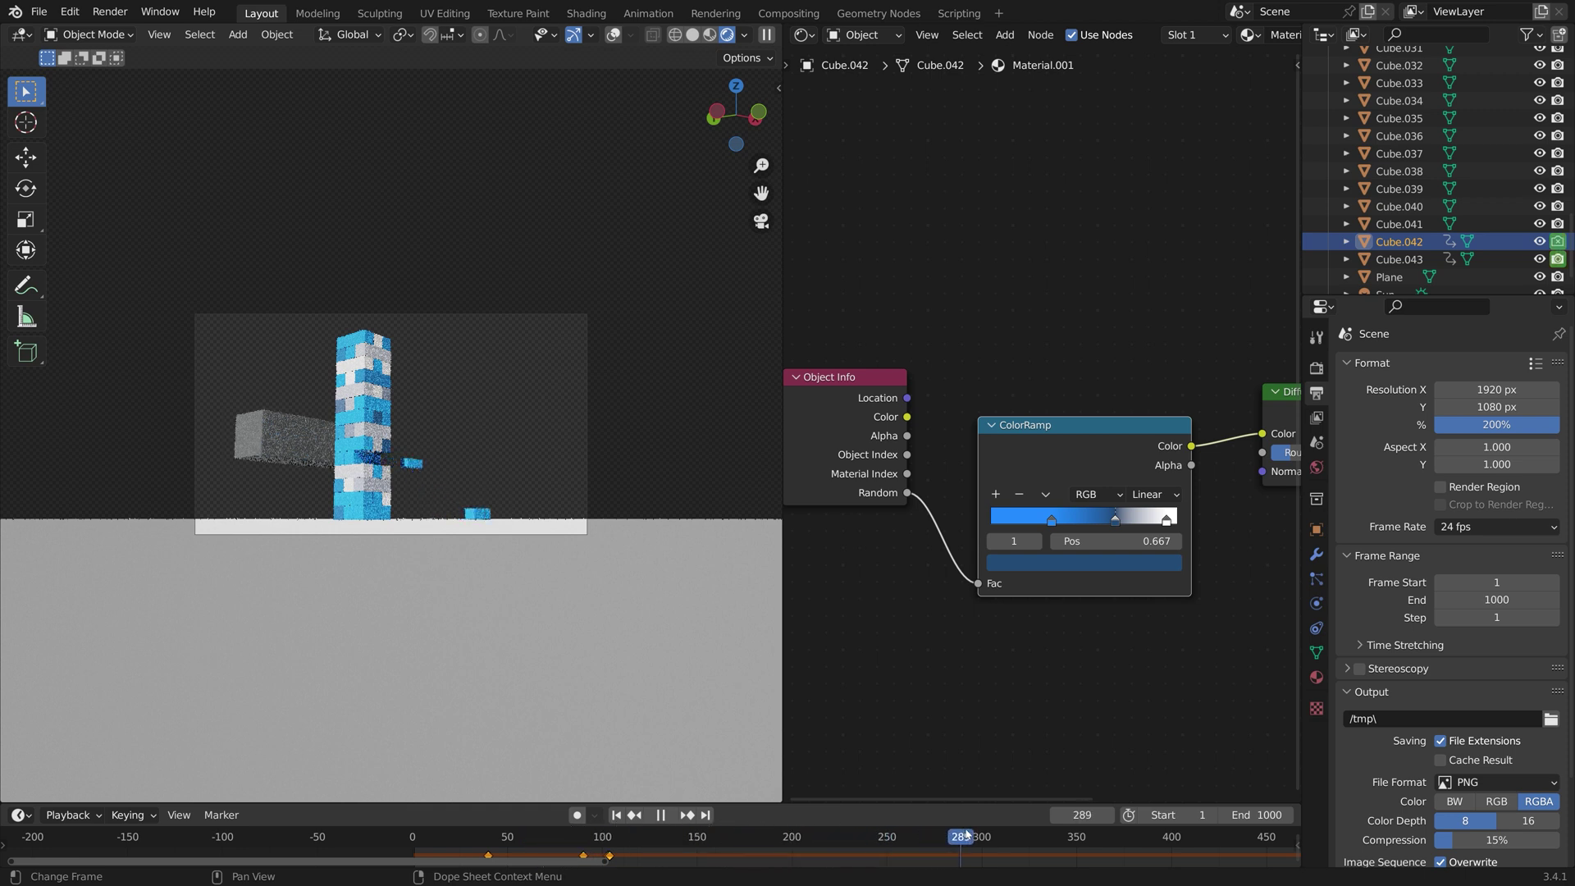
pyautogui.moveTo(972, 835); pyautogui.dragTo(1194, 837)
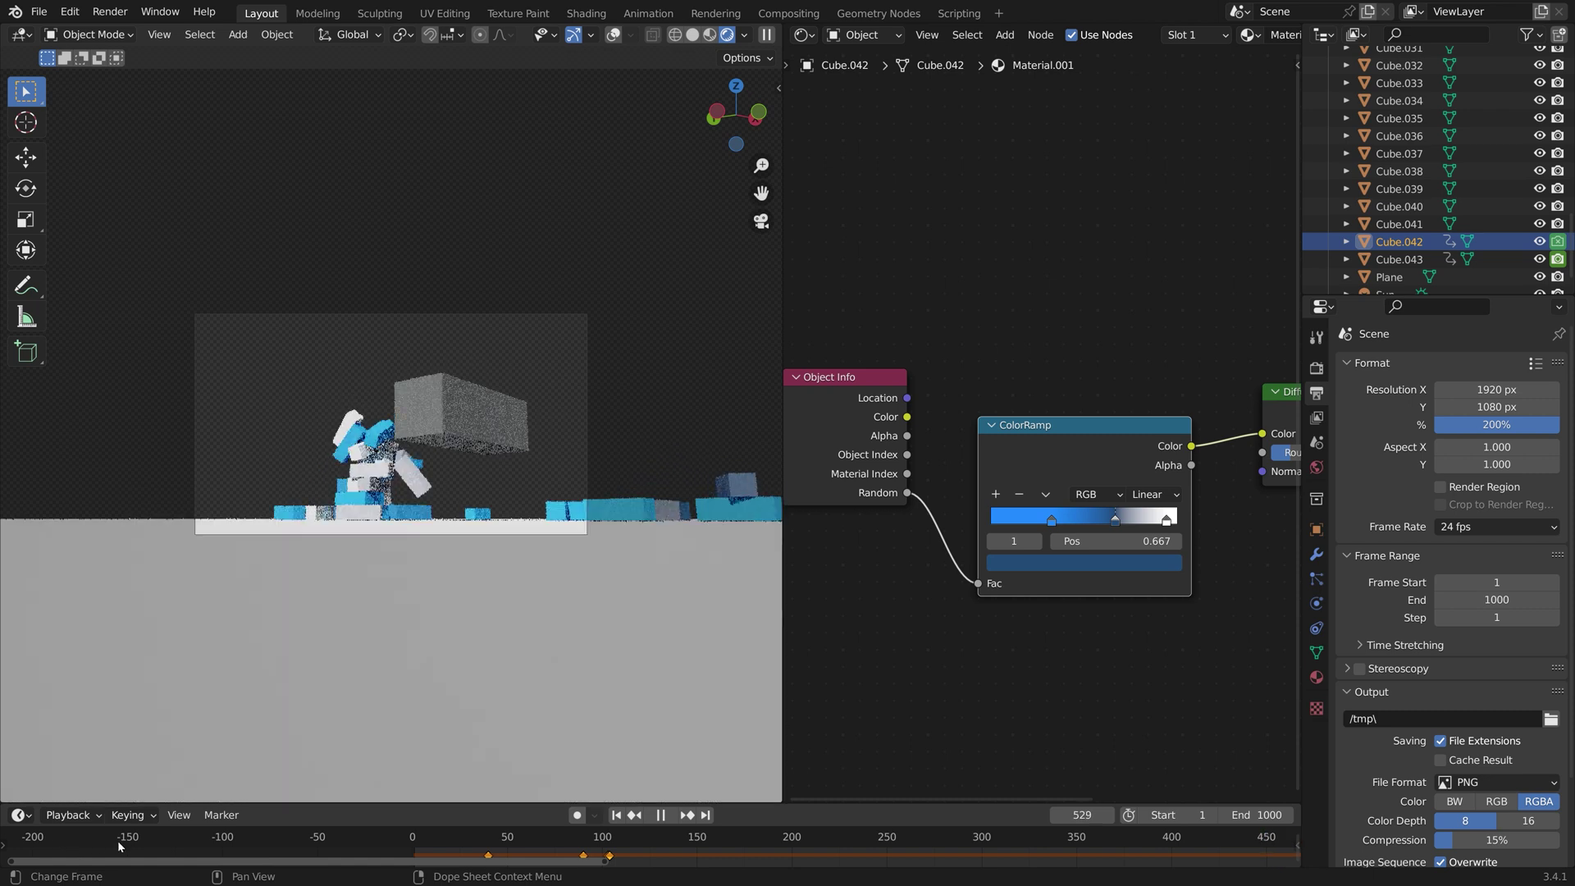
pyautogui.moveTo(118, 845); pyautogui.dragTo(1031, 842)
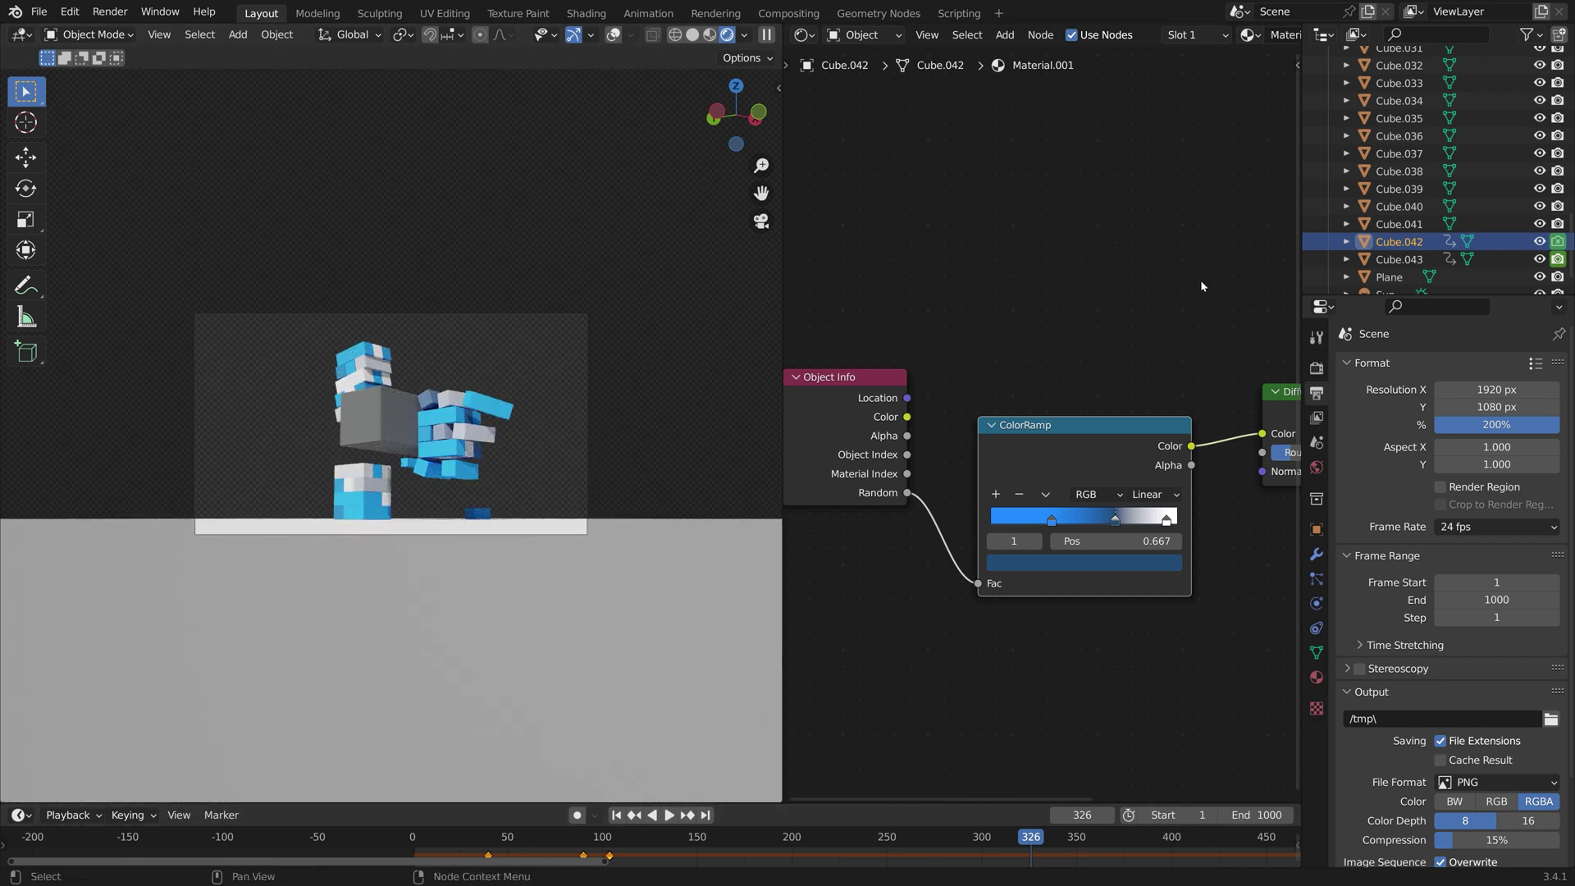
# Select the camera and keyframe its location and rotation at frame 326.
pyautogui.click(588, 318)
pyautogui.scroll(-1, 1444, 246)
pyautogui.write('cam')
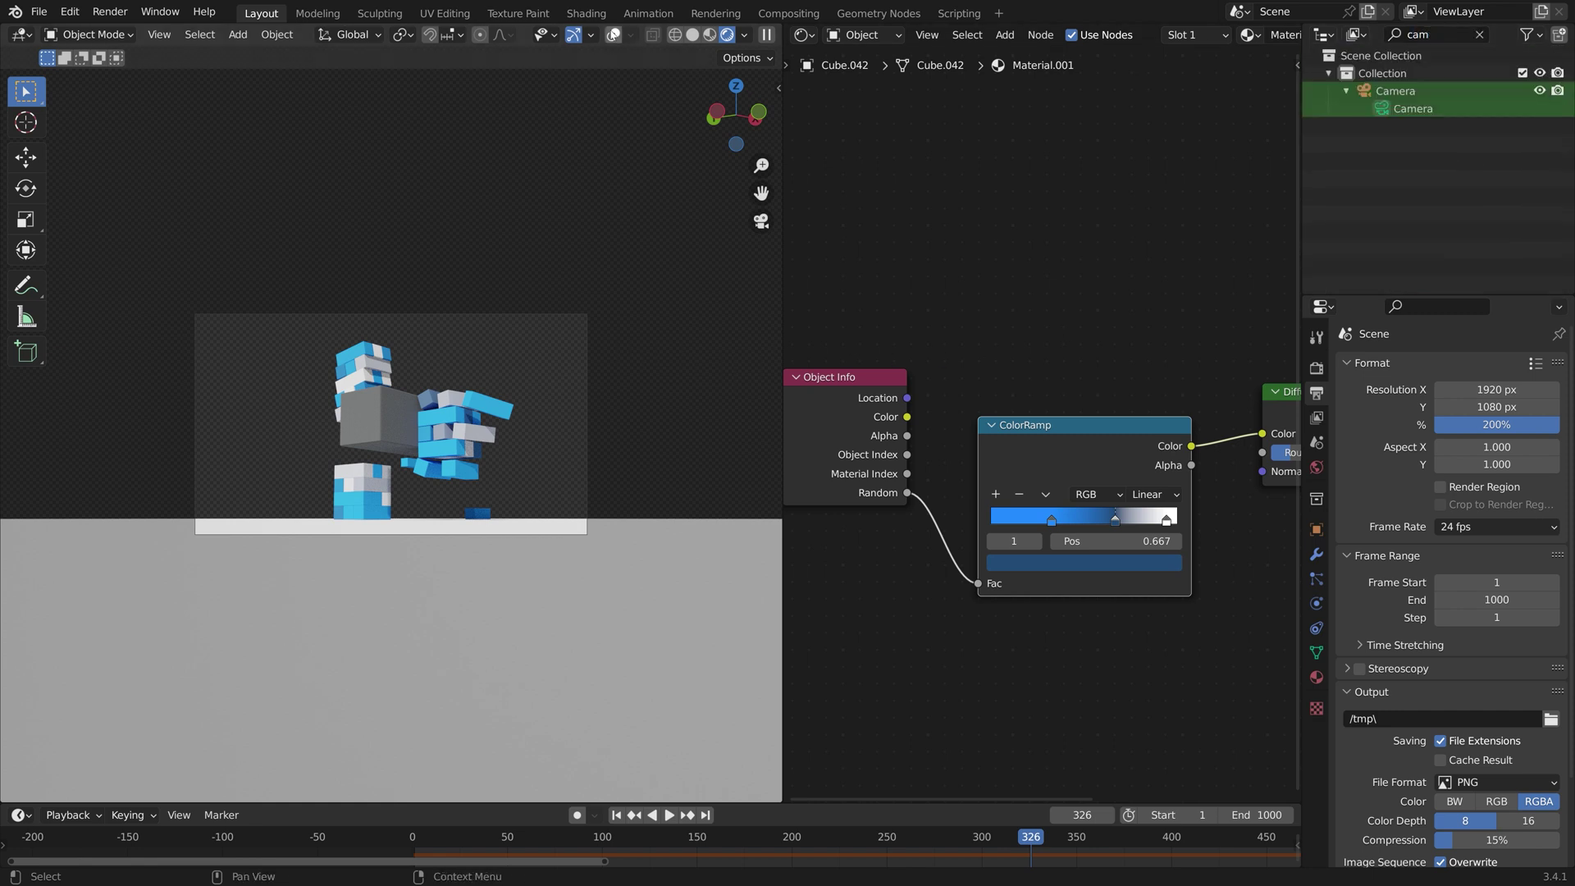
pyautogui.click(614, 36)
pyautogui.click(560, 312)
pyautogui.press('i')
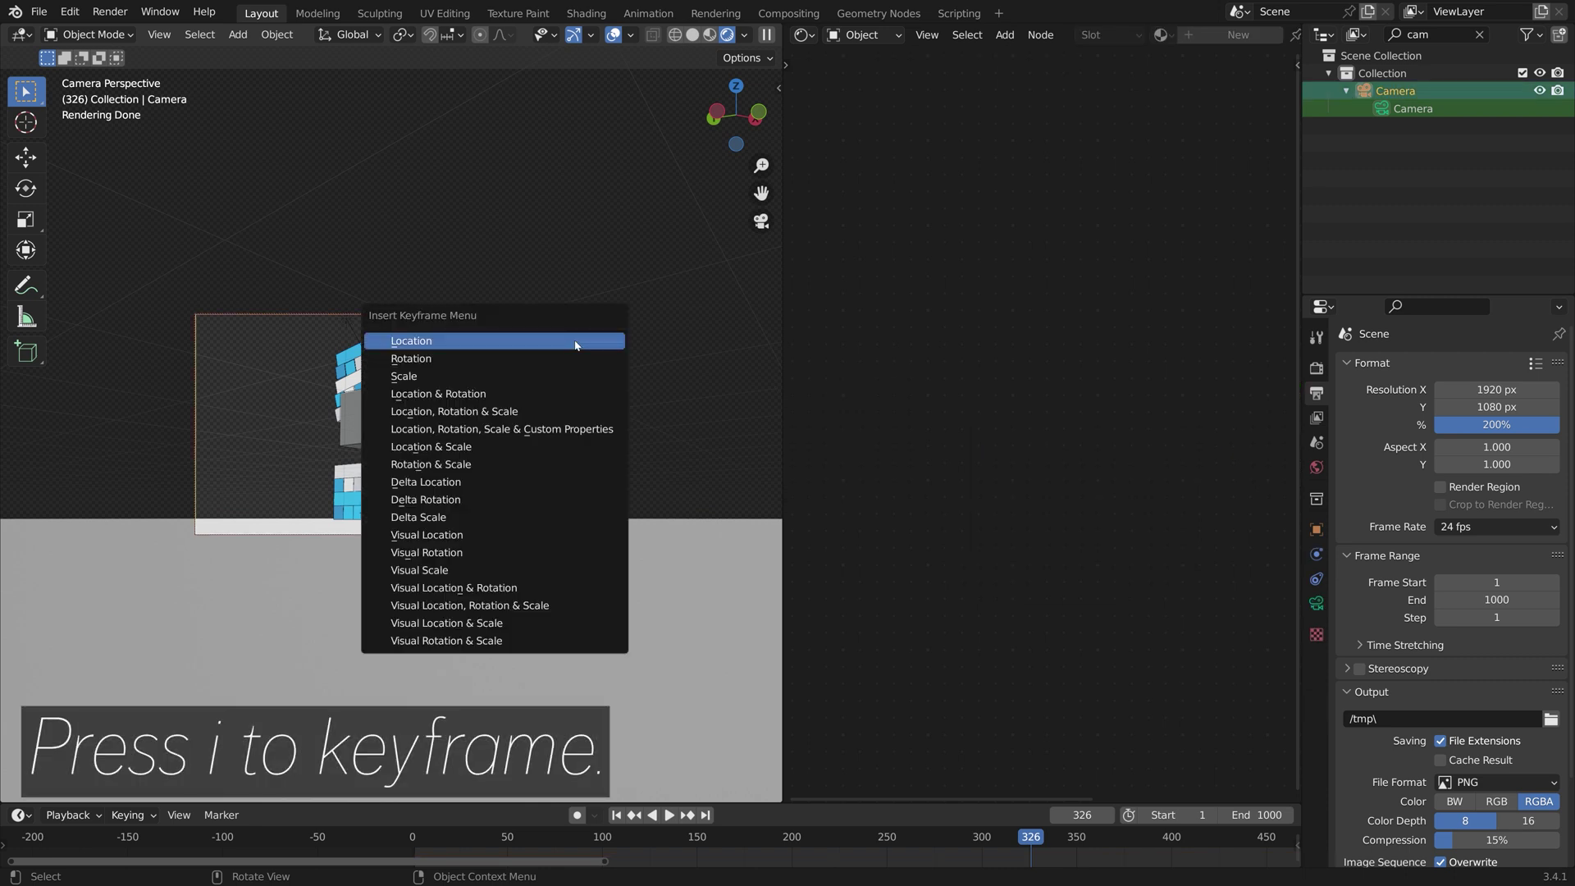
pyautogui.click(545, 394)
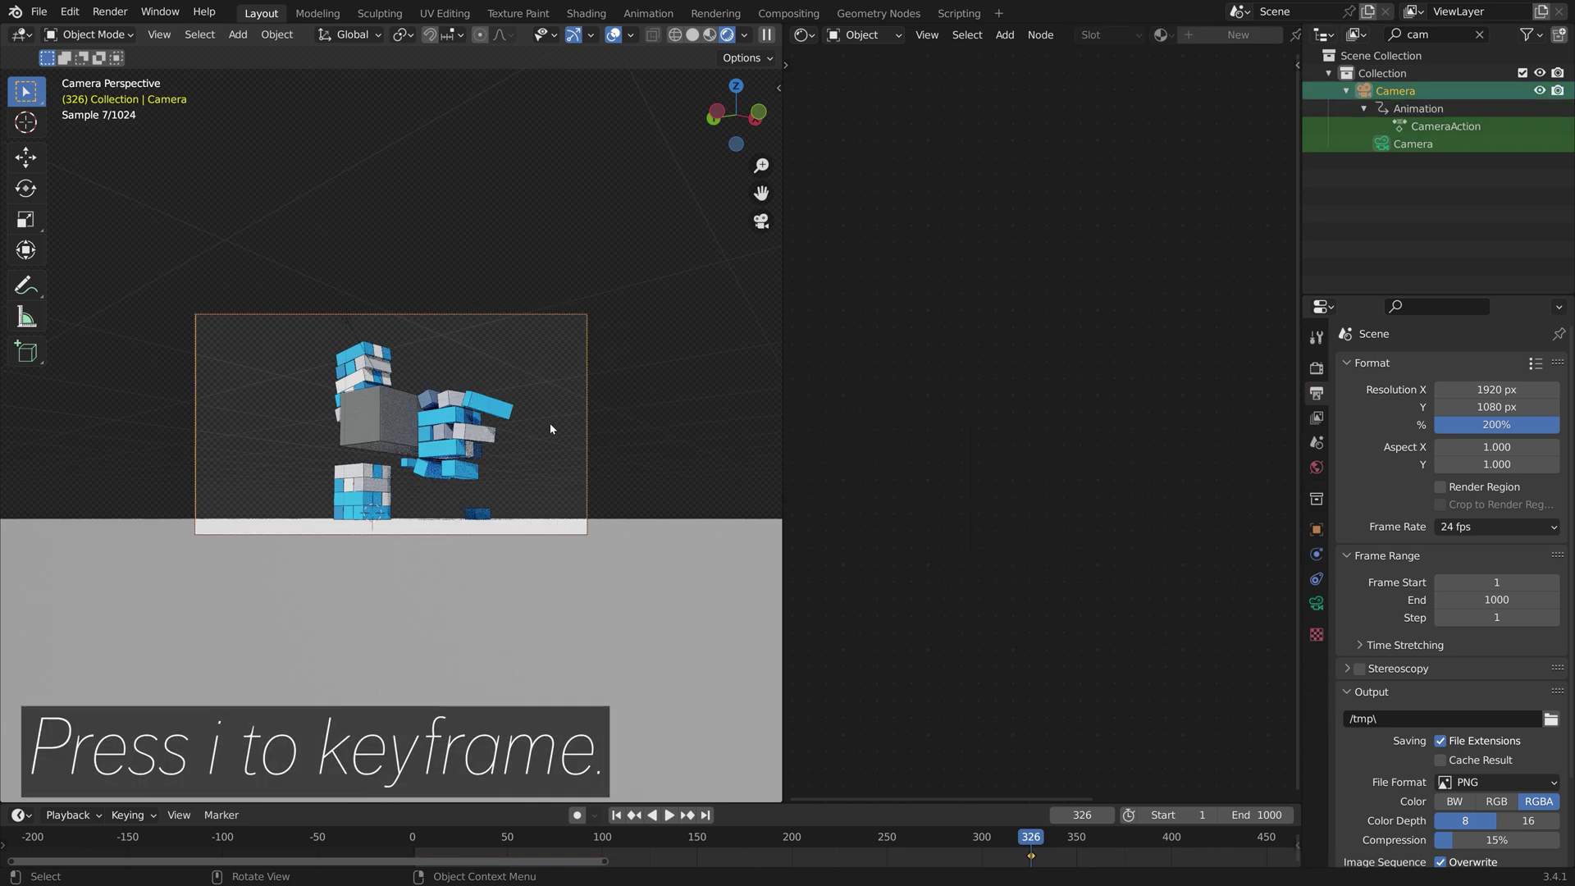
# Pull the camera back from the collapsing tower and keyframe it at frame 375.
pyautogui.press('space')
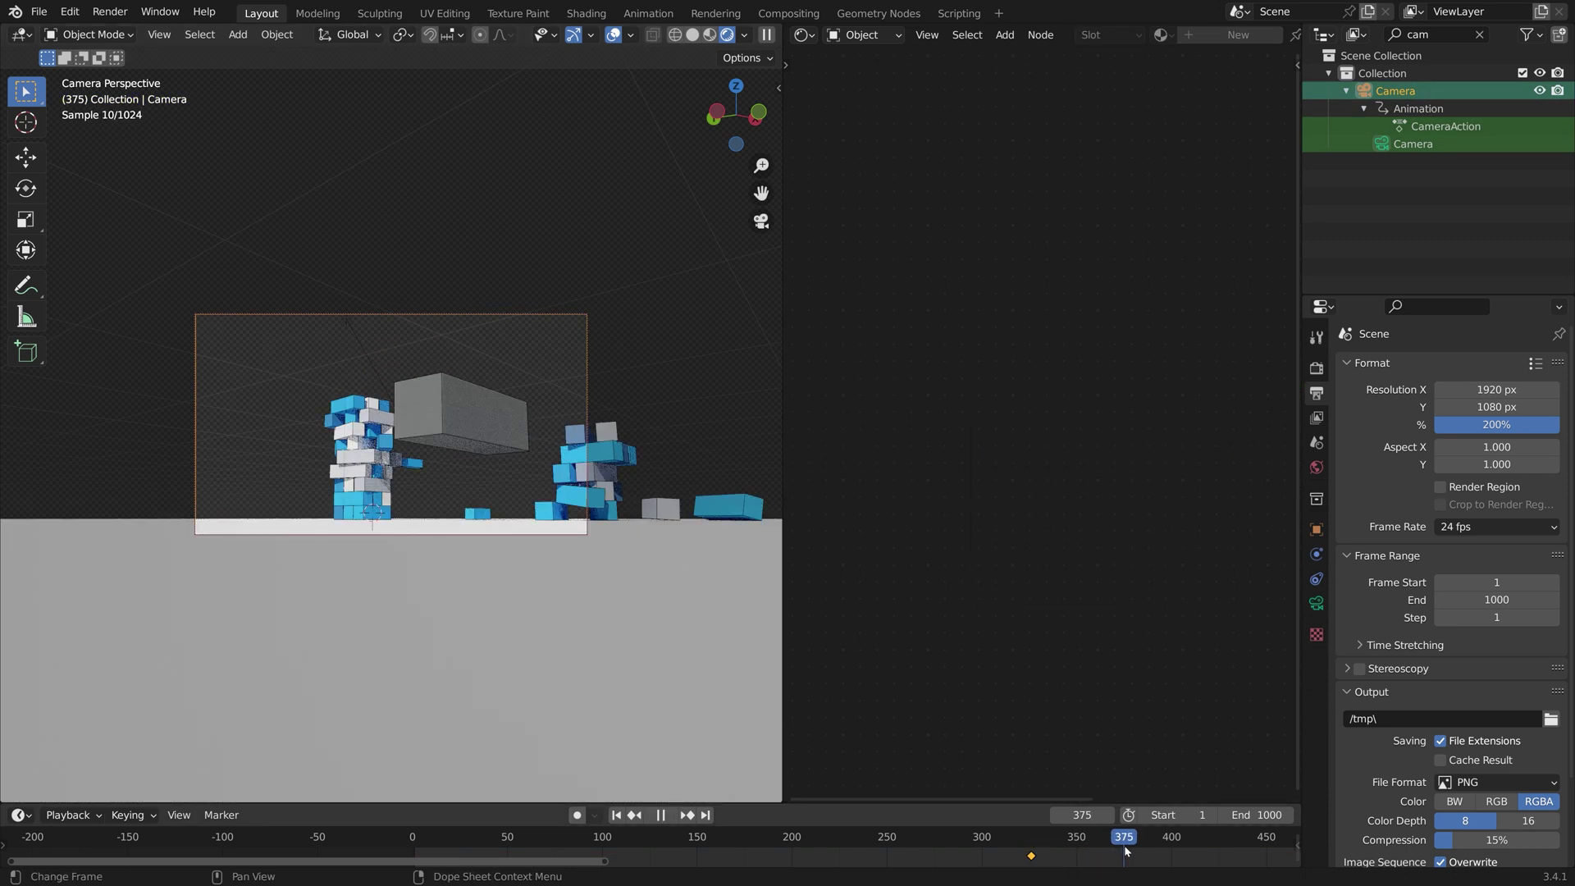
pyautogui.press('g')
pyautogui.click(520, 654)
pyautogui.press('g')
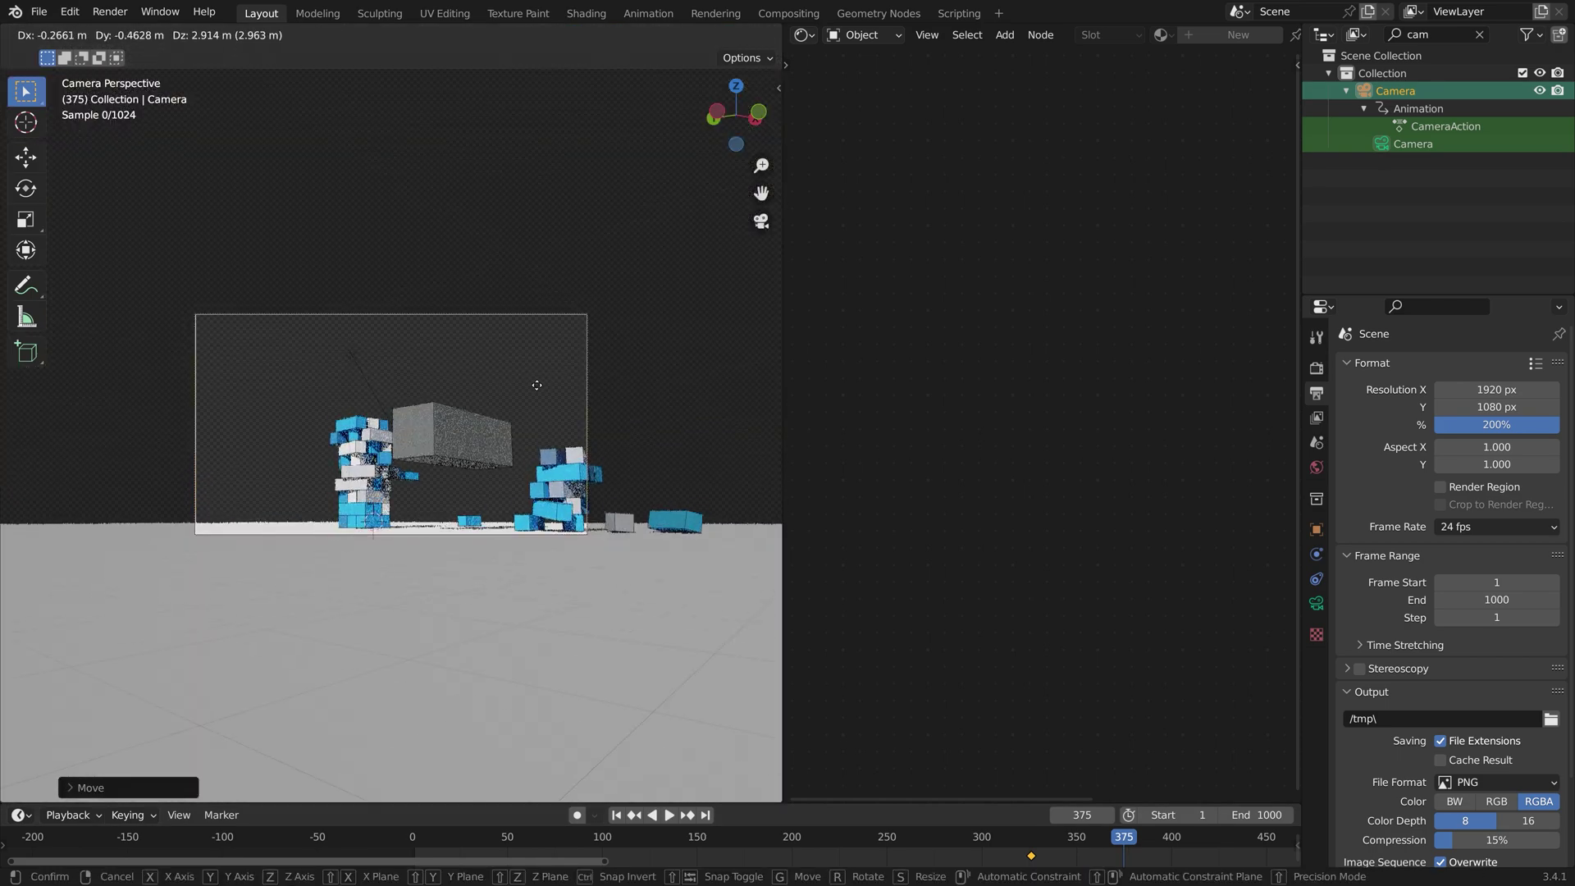
pyautogui.click(541, 459)
pyautogui.keyDown('ctrl'); pyautogui.moveTo(541, 459); pyautogui.dragTo(495, 485, button='middle'); pyautogui.keyUp('ctrl')
pyautogui.scroll(2, 498, 485)
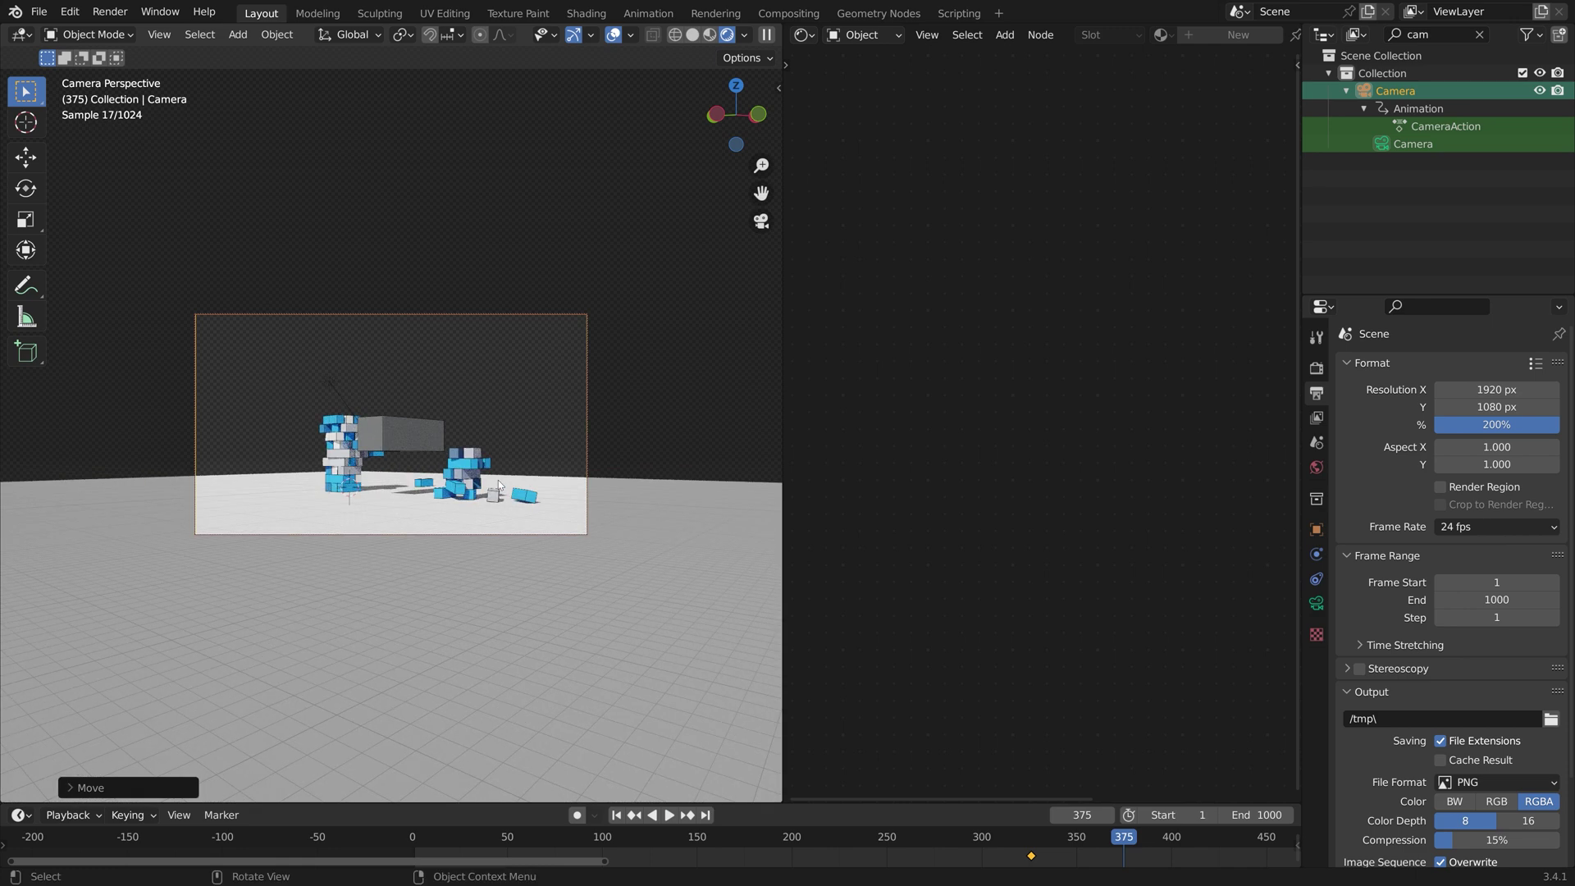
pyautogui.click(779, 88)
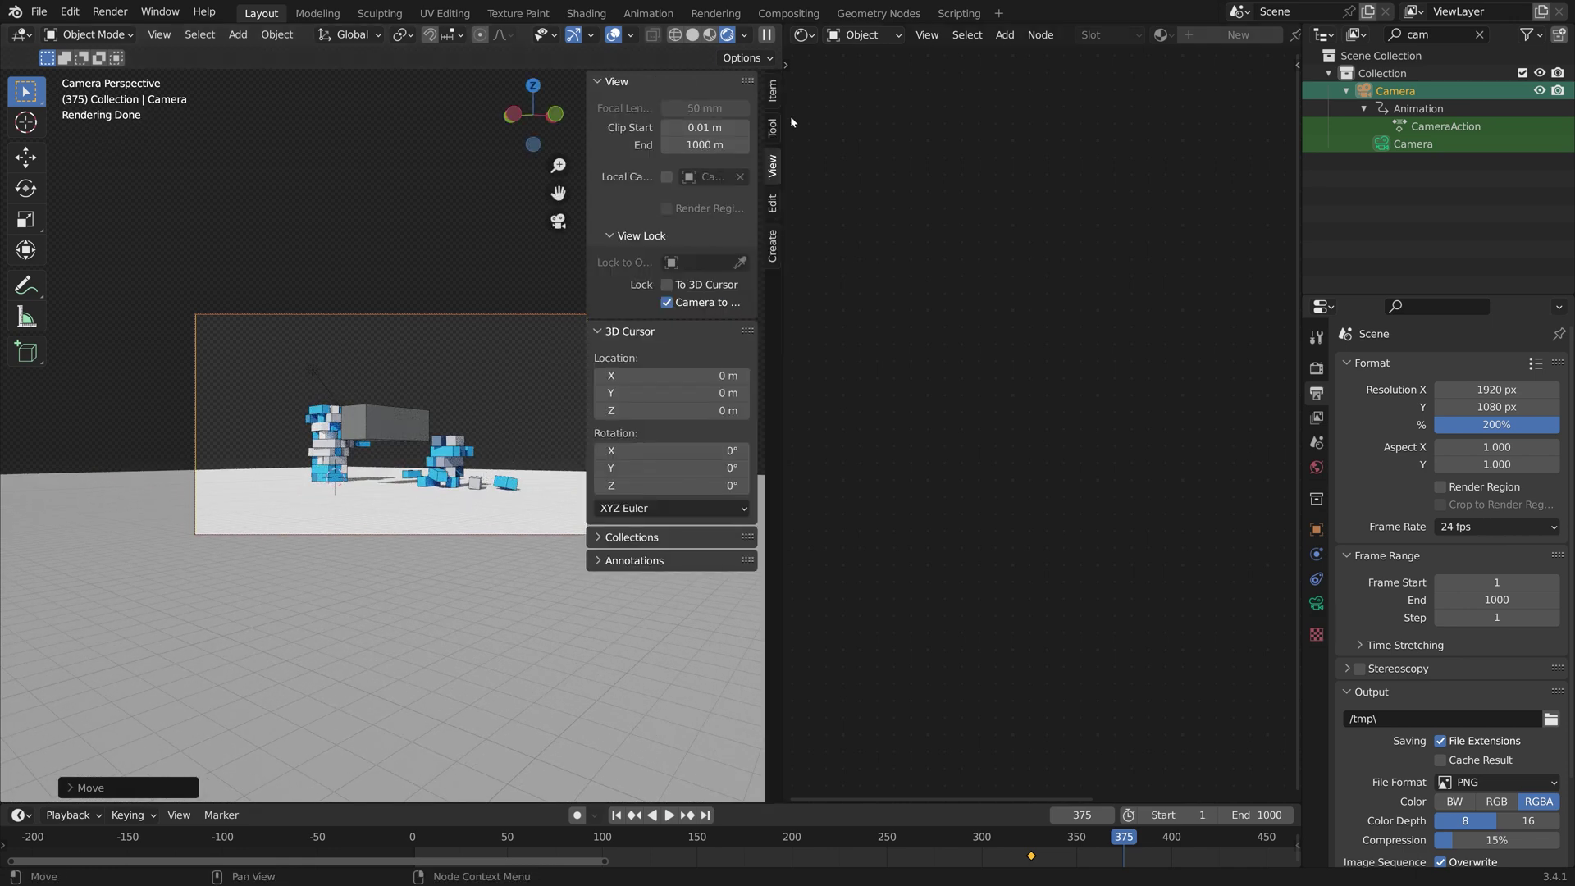
pyautogui.press('n')
pyautogui.press('i')
pyautogui.click(528, 349)
# Move the camera again, keyframe it at frame 441, and return to frame 0.
pyautogui.moveTo(1104, 850); pyautogui.dragTo(1135, 843)
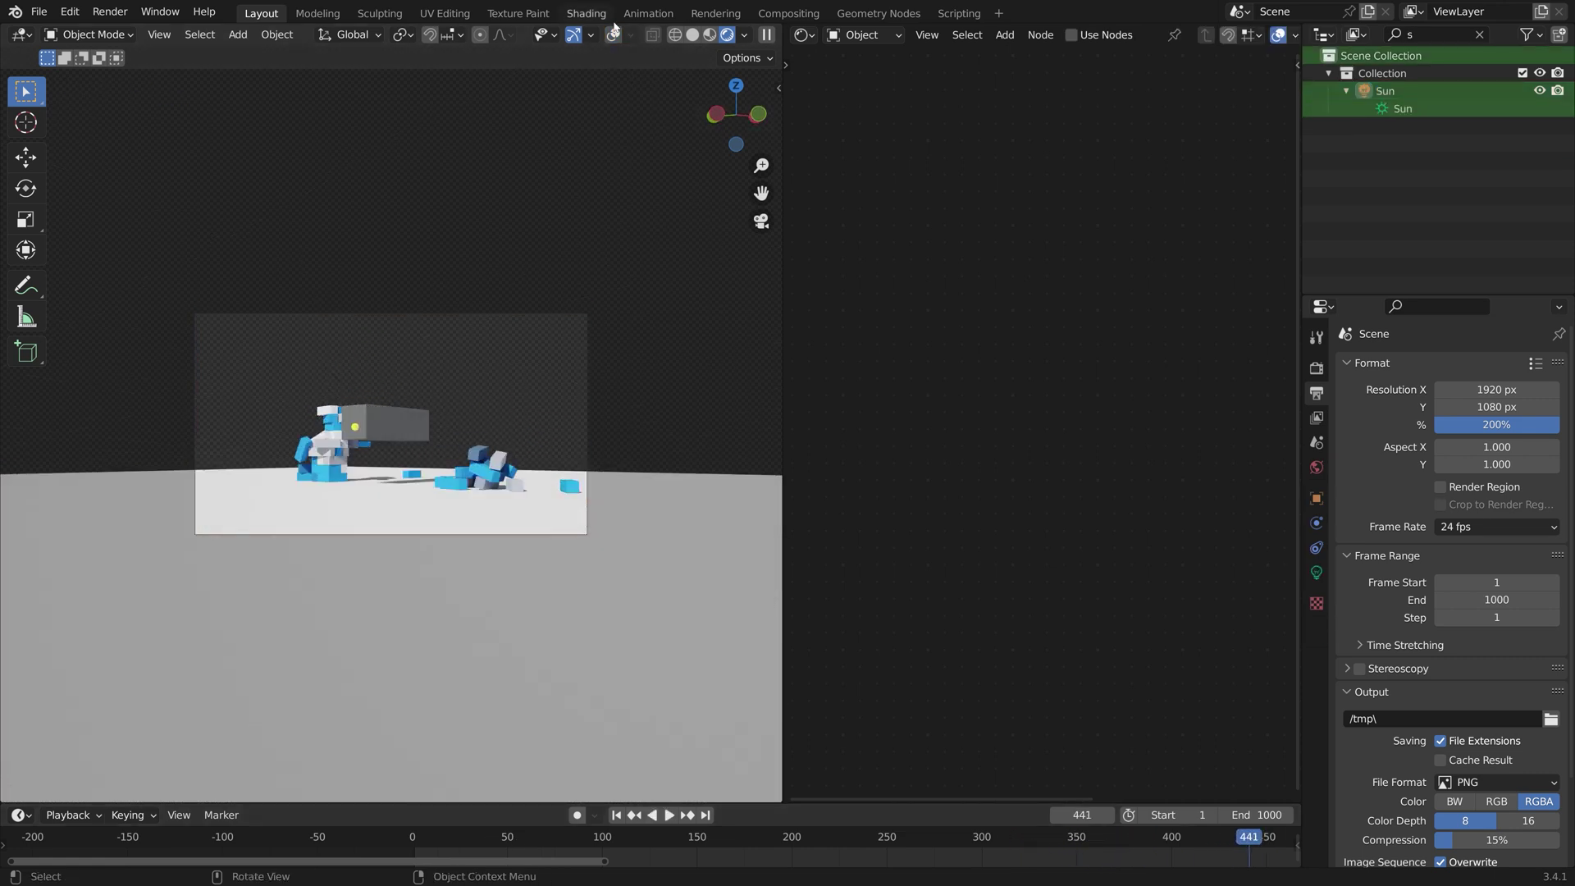
pyautogui.click(614, 34)
pyautogui.click(589, 353)
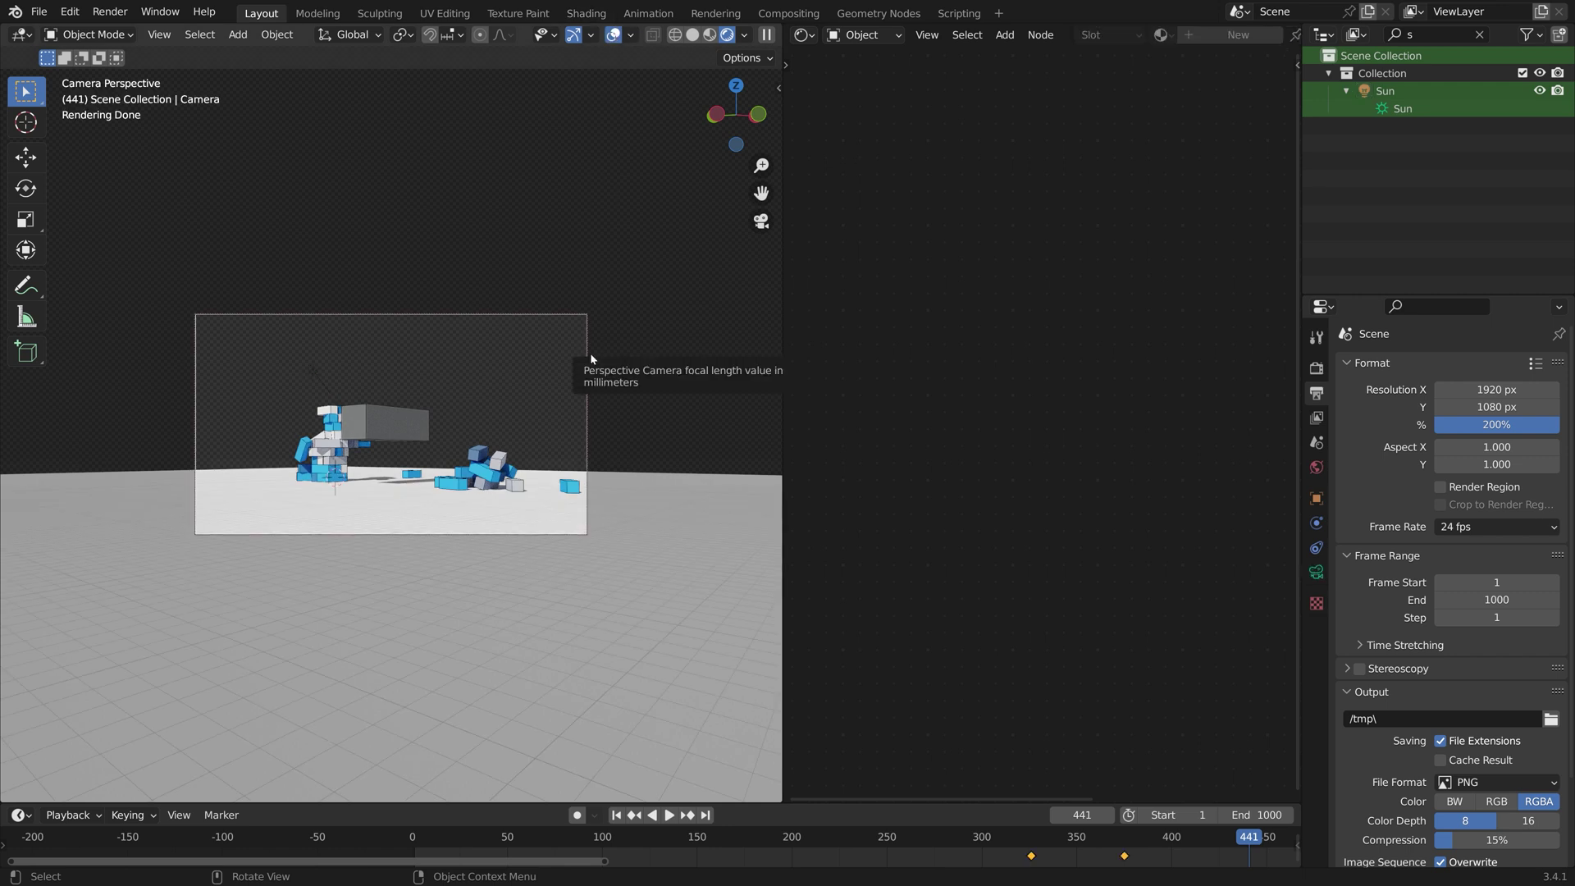
pyautogui.press('g')
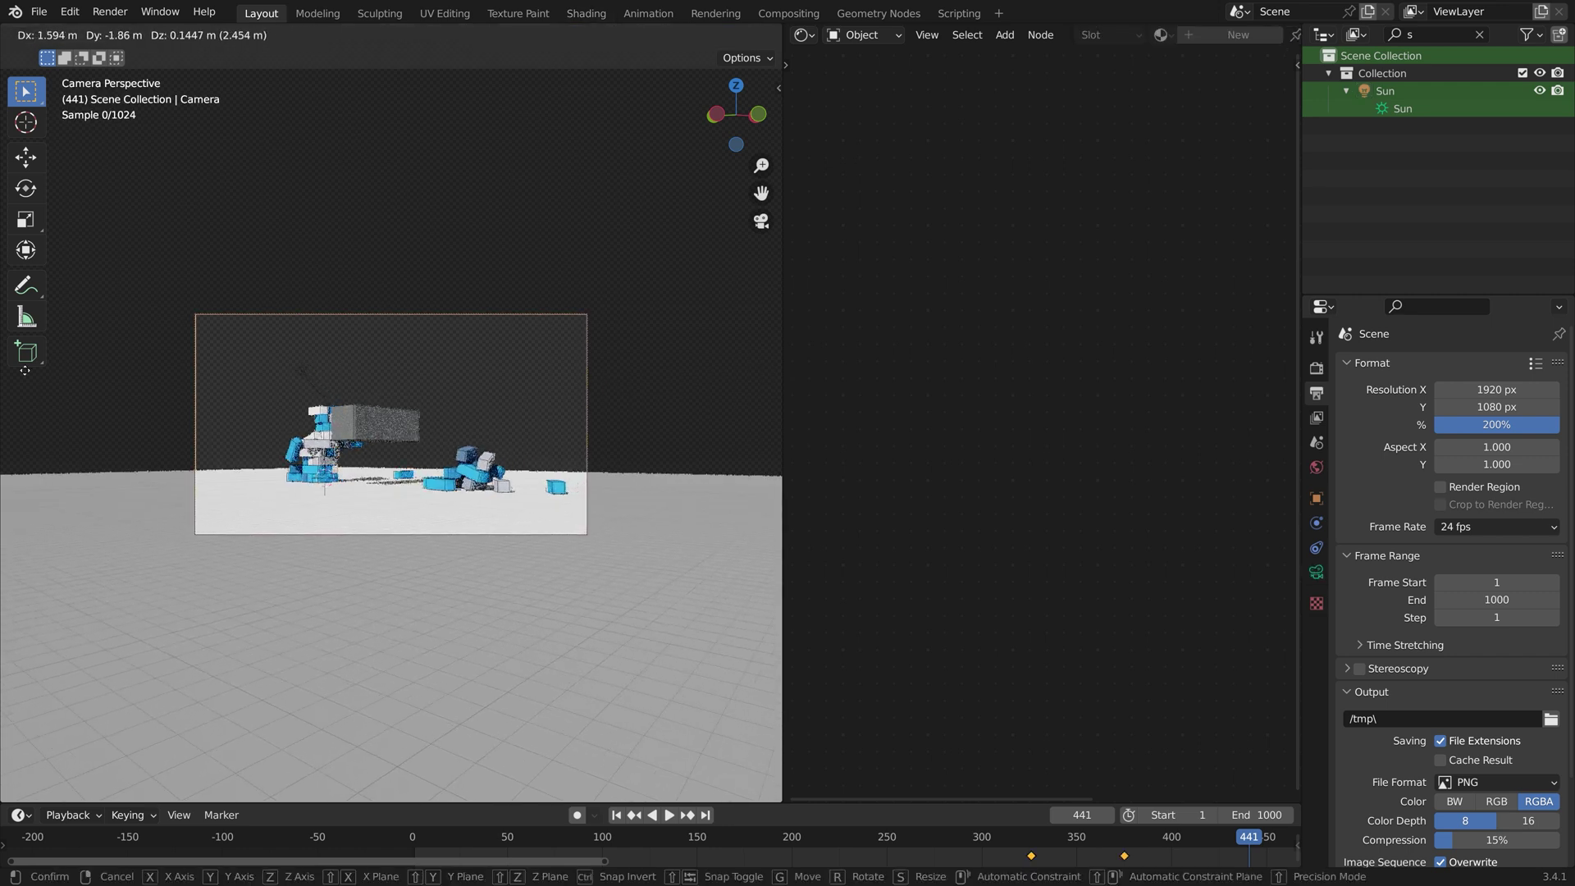
pyautogui.click(159, 366)
pyautogui.press('i')
pyautogui.click(608, 482)
pyautogui.moveTo(1239, 841); pyautogui.dragTo(338, 844)
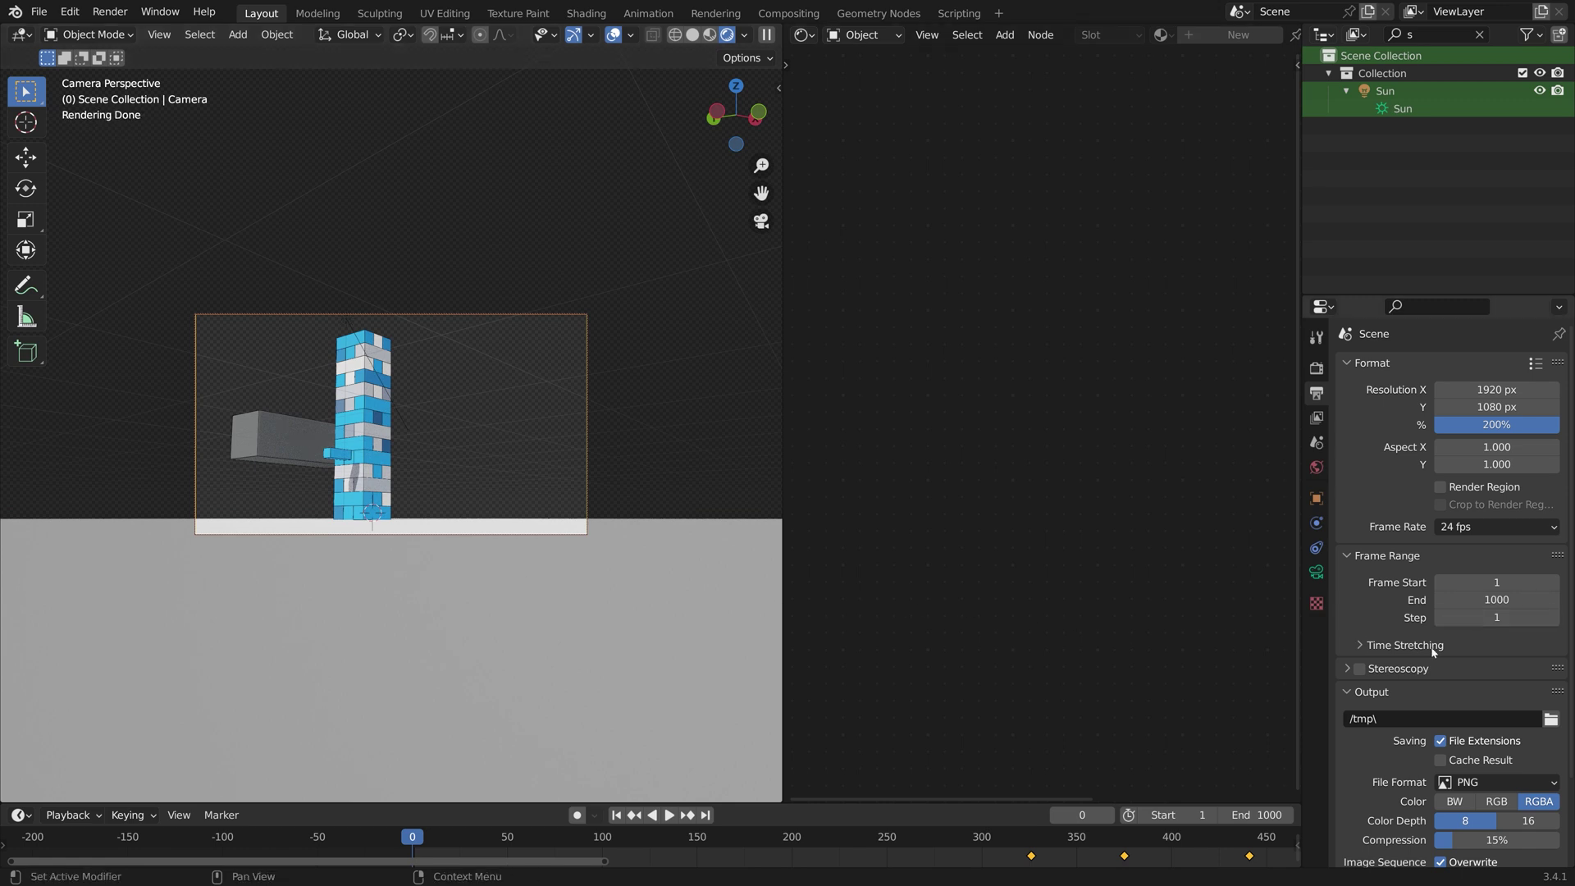
# Set the render output to a new E:\Large renders\Basic sim folder with prefix tut.
pyautogui.click(1551, 718)
pyautogui.click(187, 274)
pyautogui.doubleClick(353, 320)
pyautogui.click(423, 212)
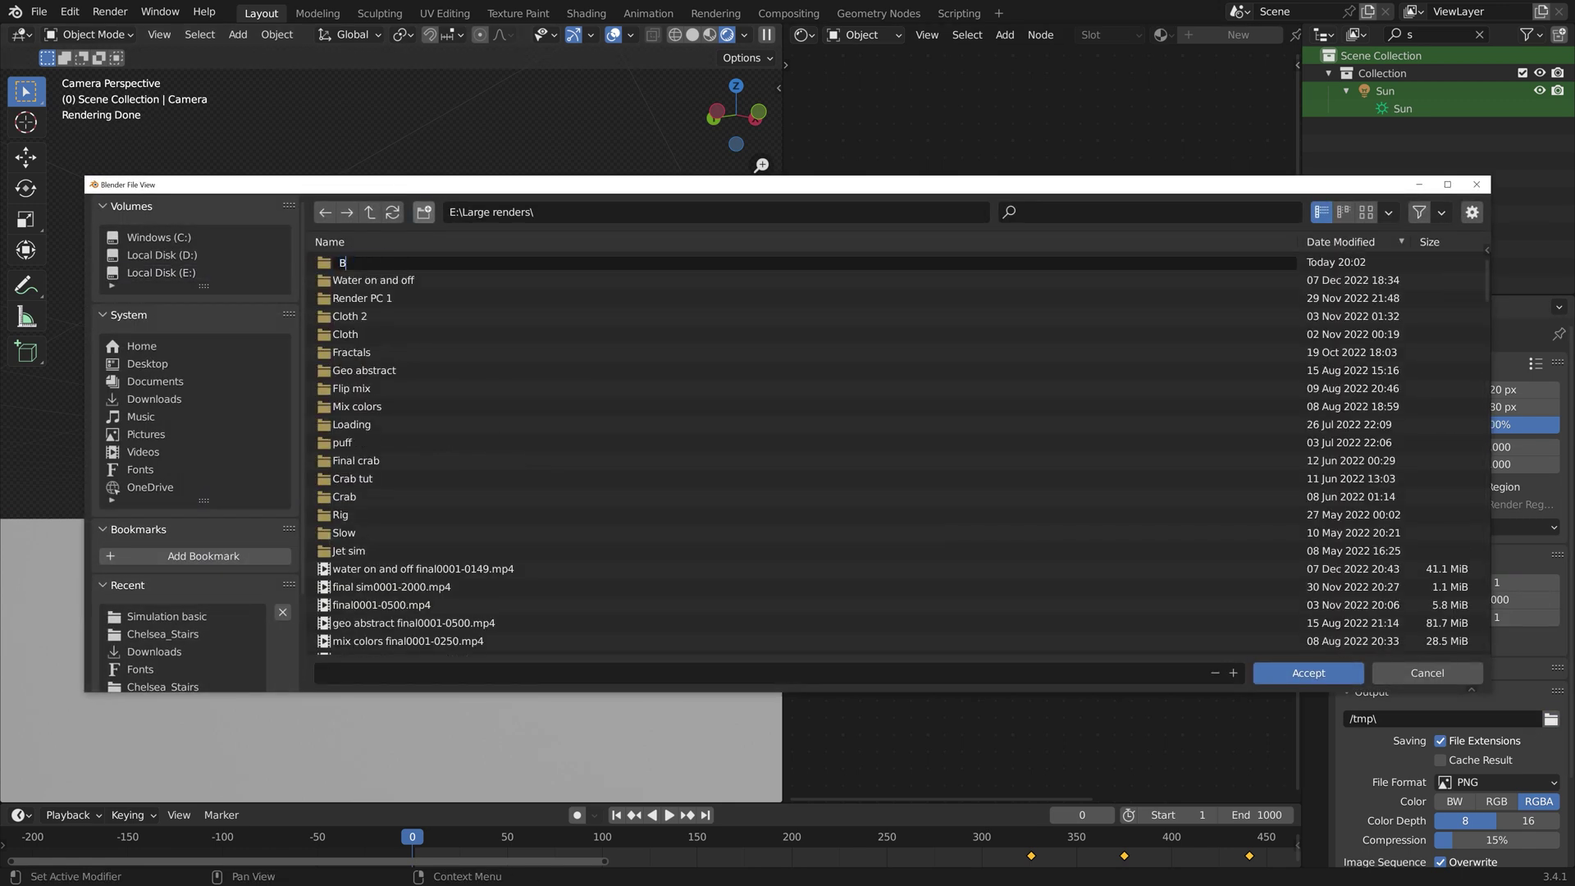
pyautogui.write('Basic sim')
pyautogui.press('Return')
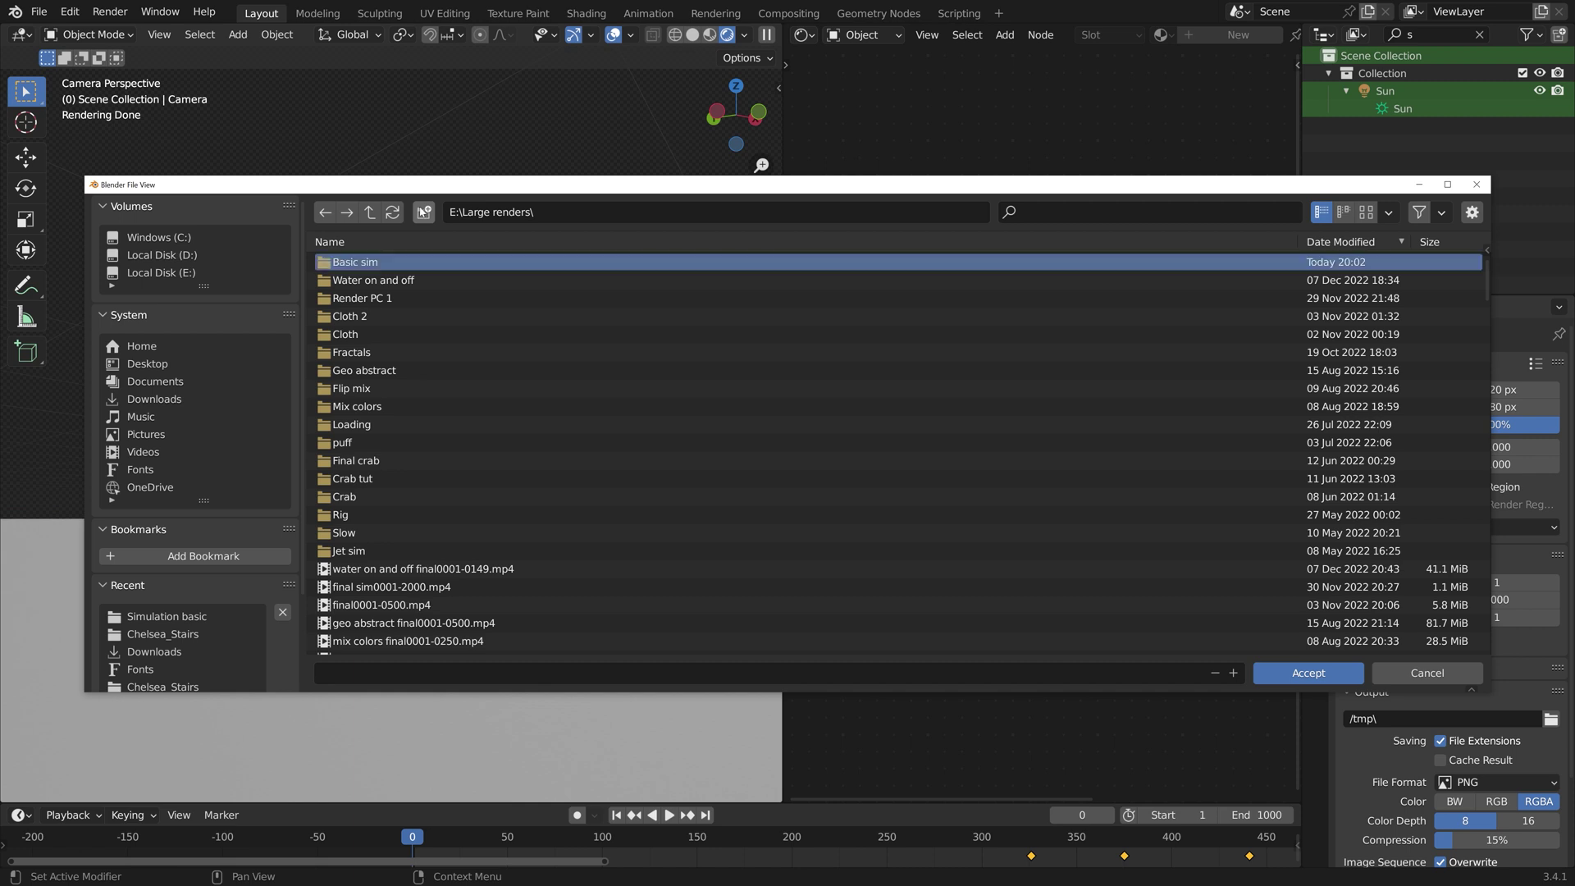
pyautogui.doubleClick(354, 262)
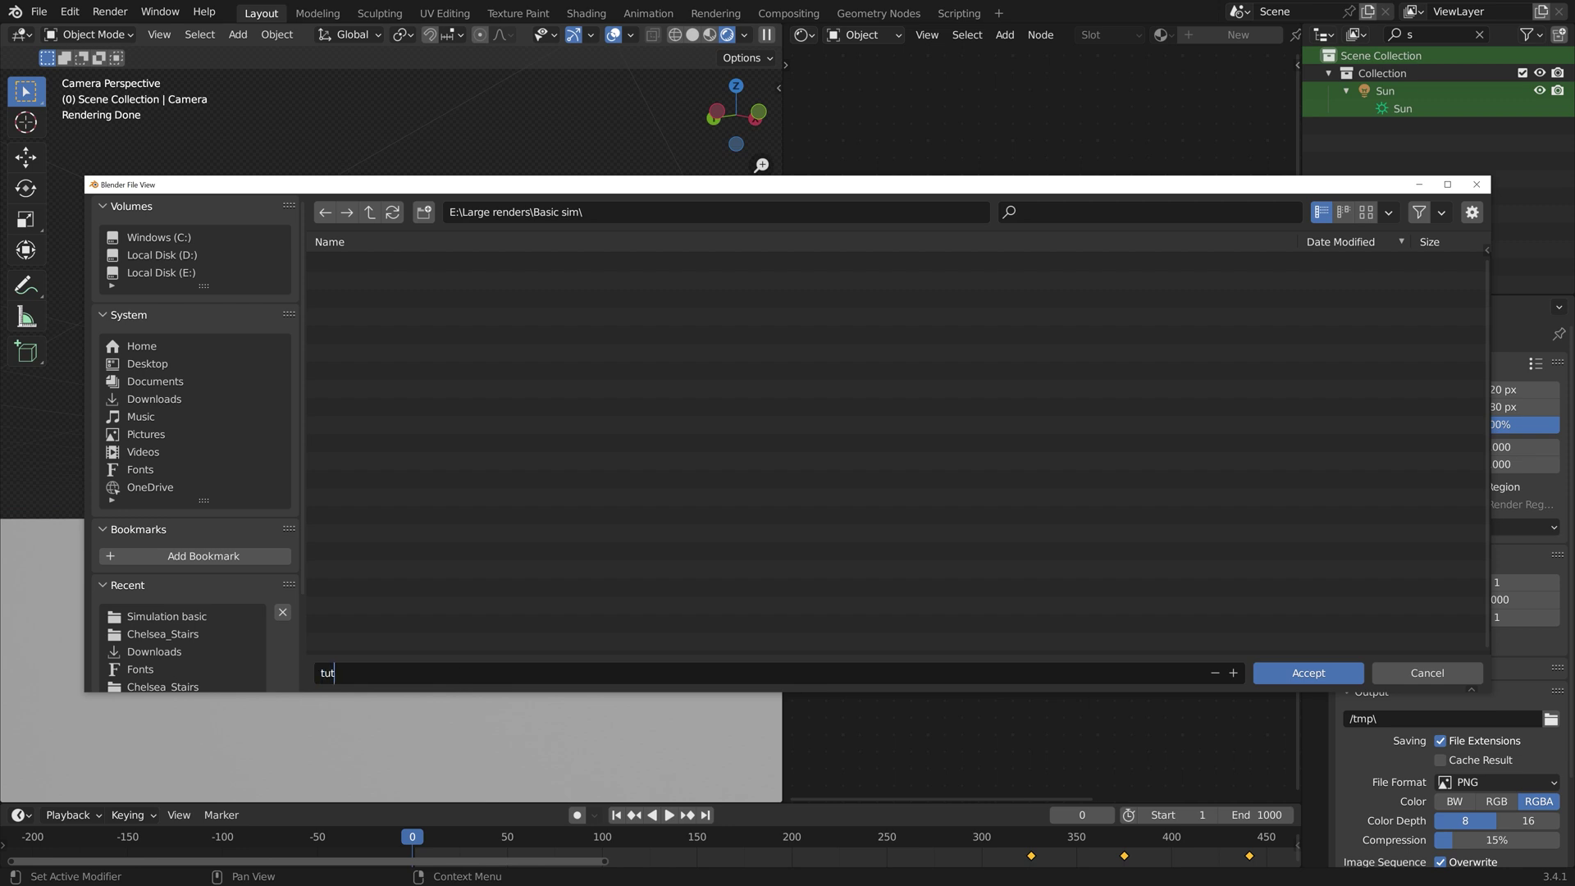
pyautogui.click(454, 665)
pyautogui.write('tut')
pyautogui.press('Return')
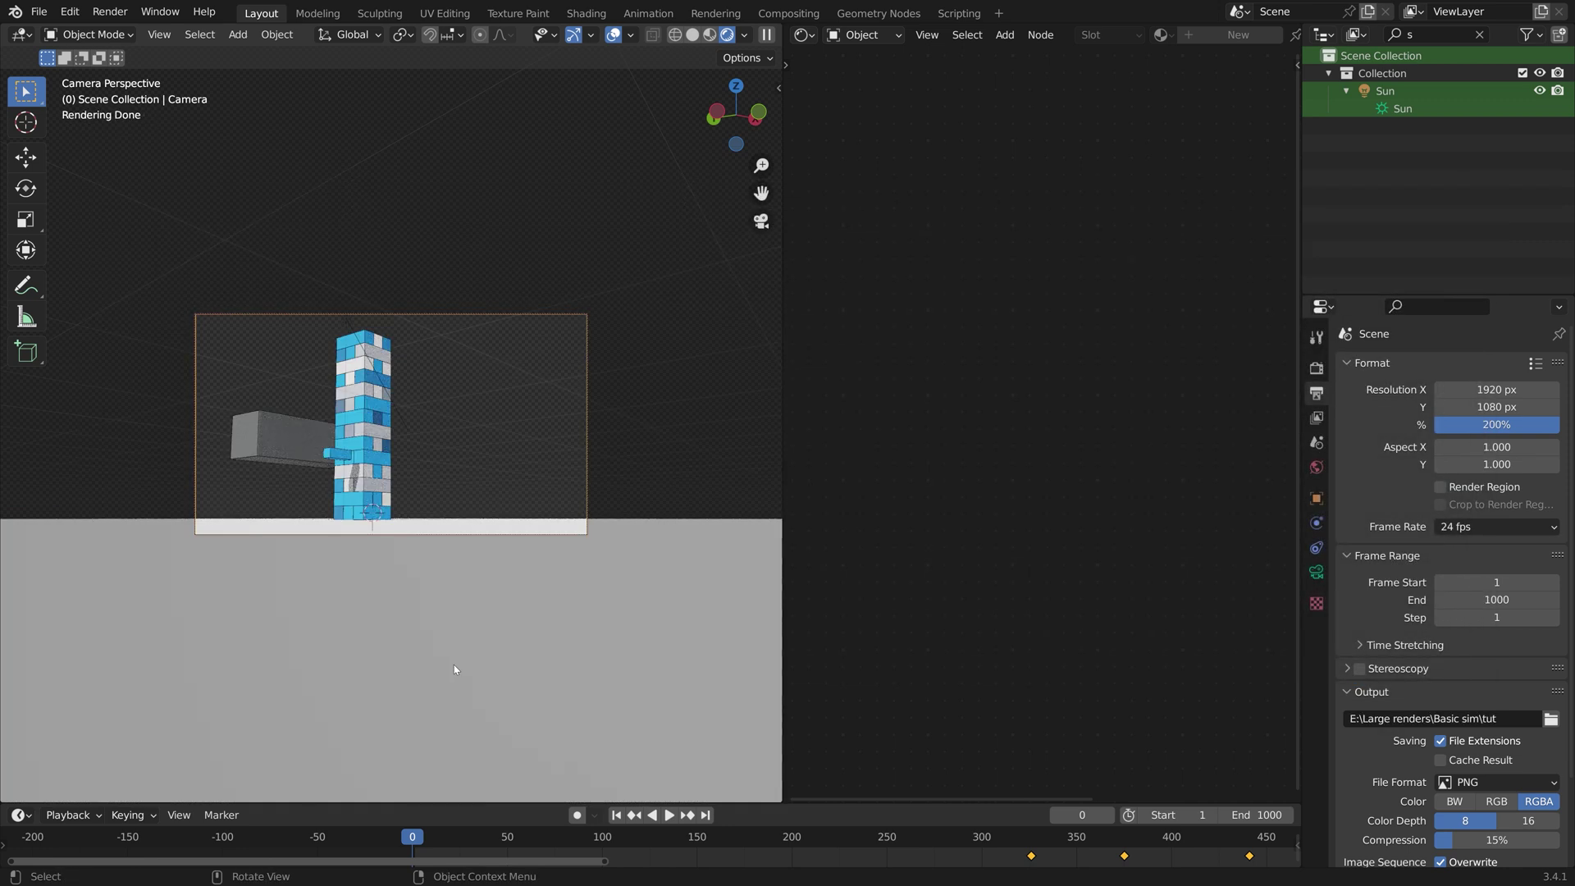
# Save the project as tut12.blend.
pyautogui.hotkey('ctrl', 'shift', 's')
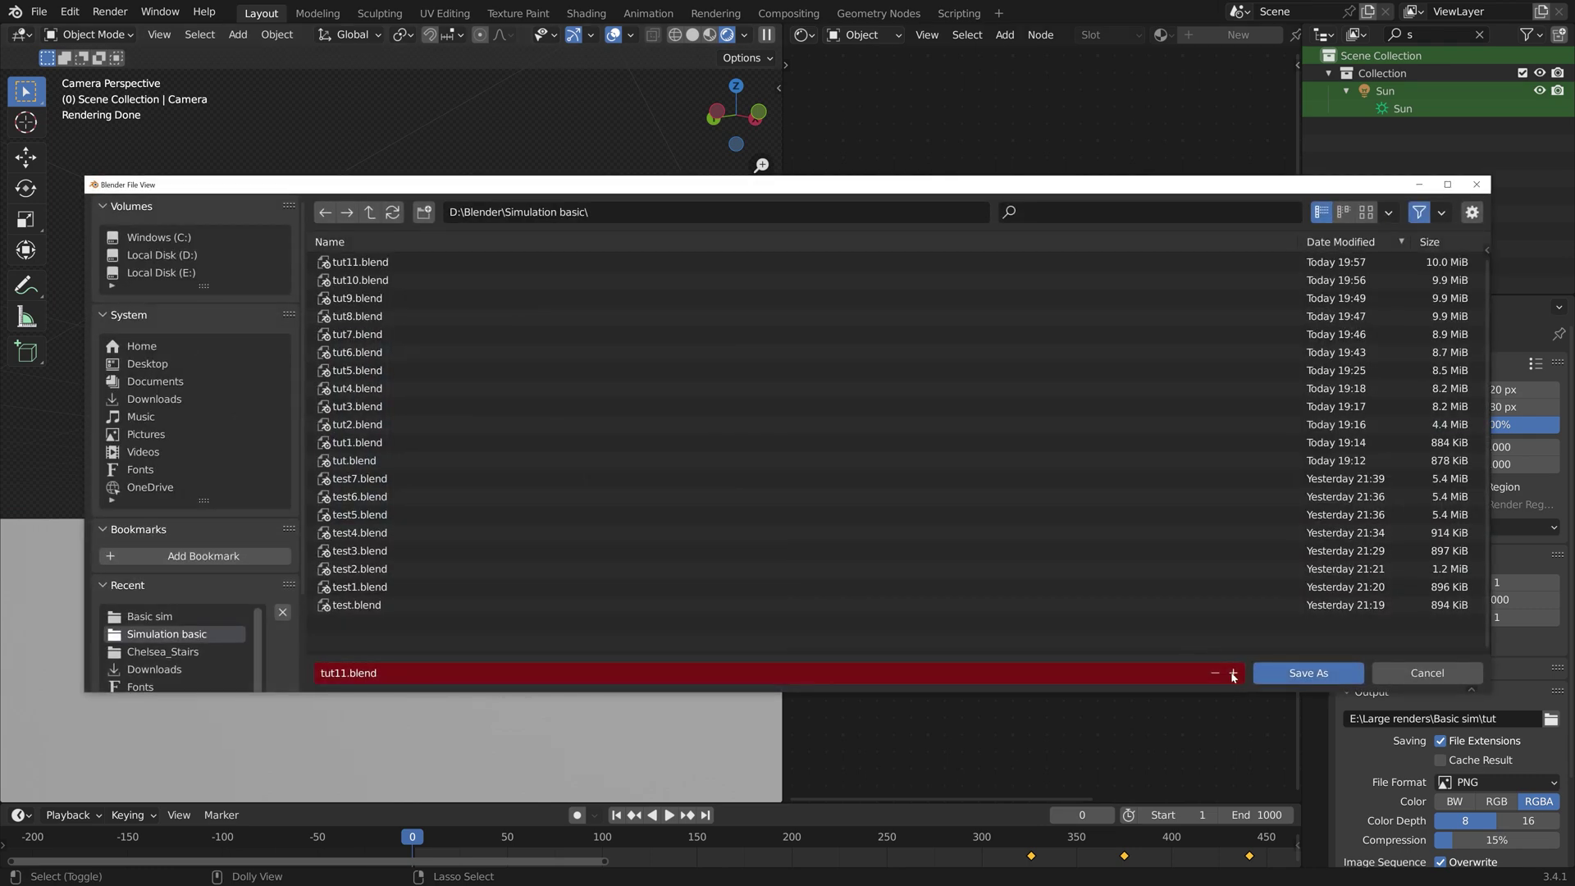
pyautogui.click(1233, 673)
pyautogui.click(1255, 671)
# Darken the grey beam's diffuse colour.
pyautogui.hotkey('shift', 'alt', 'z')
pyautogui.click(281, 429)
pyautogui.click(1119, 433)
pyautogui.moveTo(1165, 391); pyautogui.dragTo(1144, 391)
# Save the project as tut13.blend, then start rendering the full animation.
pyautogui.hotkey('ctrl', 'shift', 's')
pyautogui.click(1228, 665)
pyautogui.click(1301, 667)
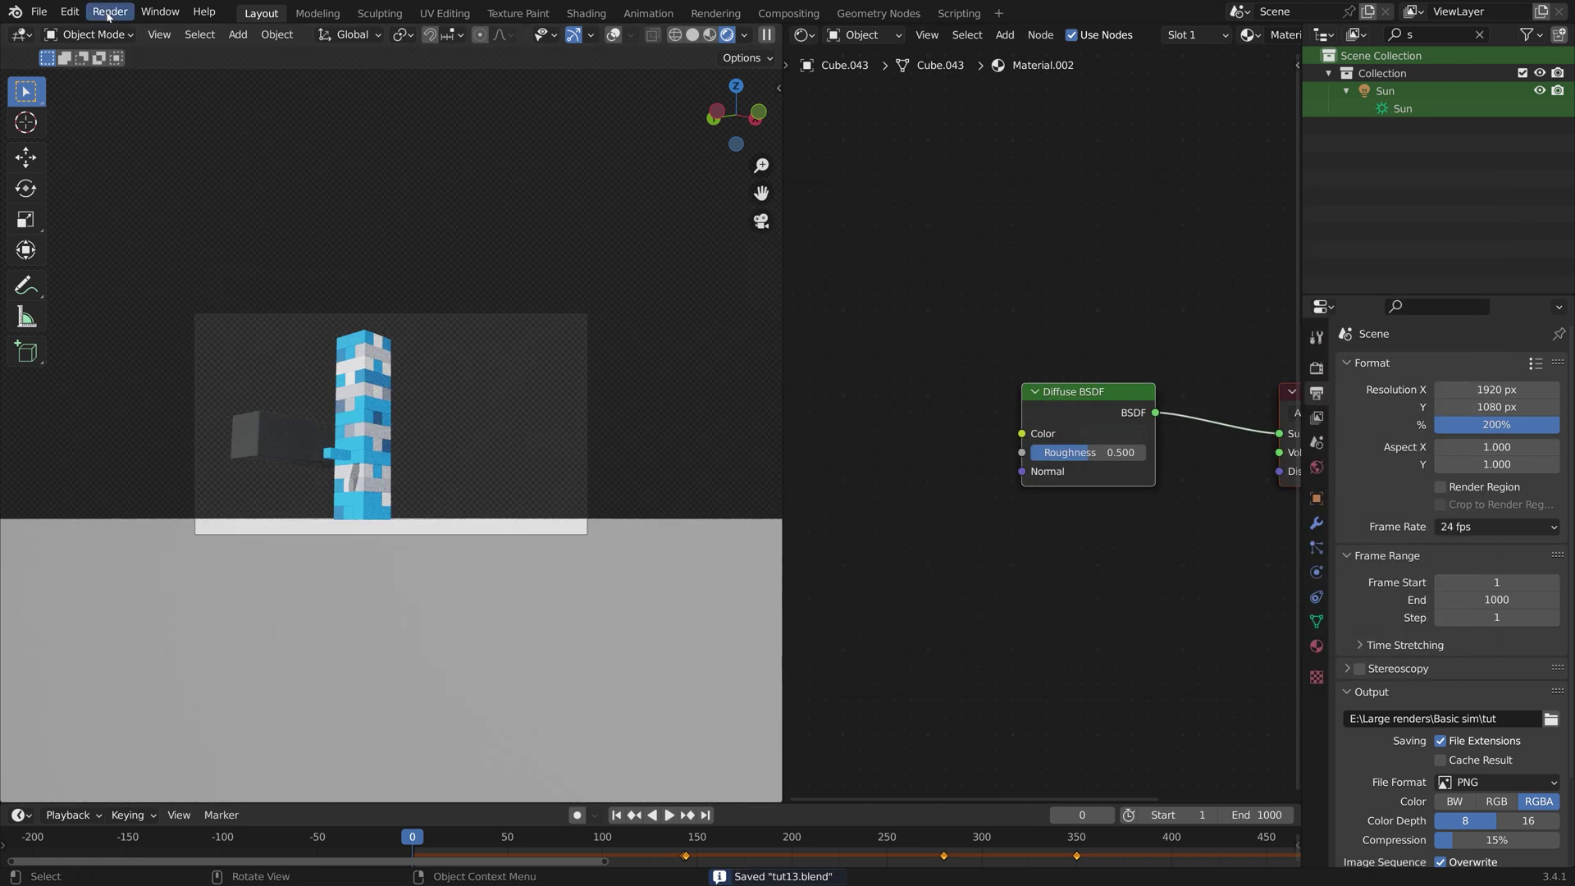
pyautogui.click(109, 12)
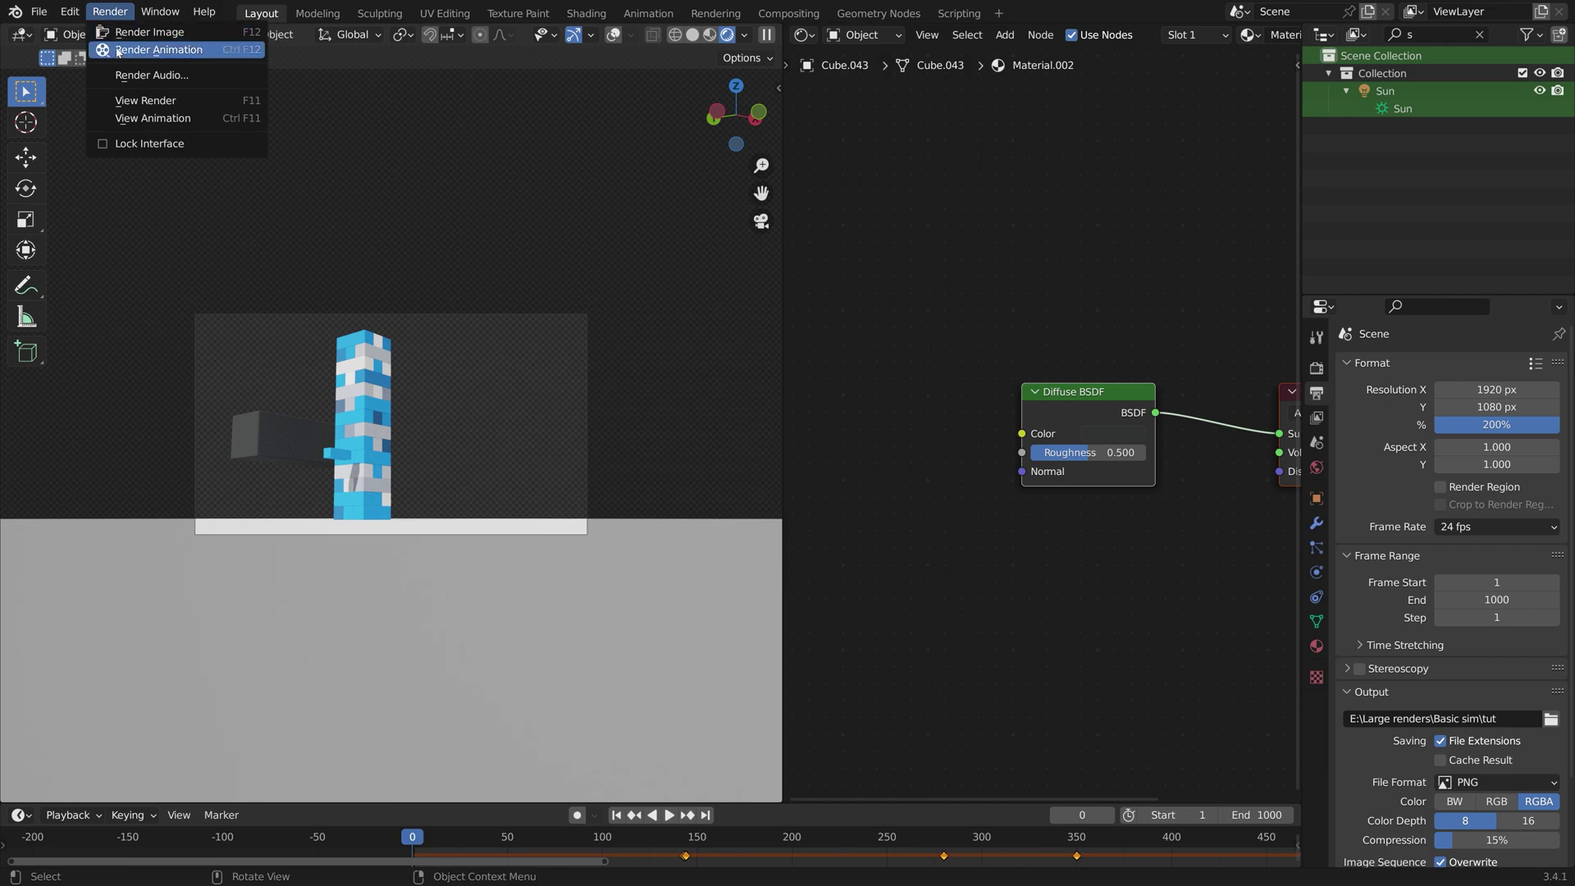
pyautogui.click(156, 50)
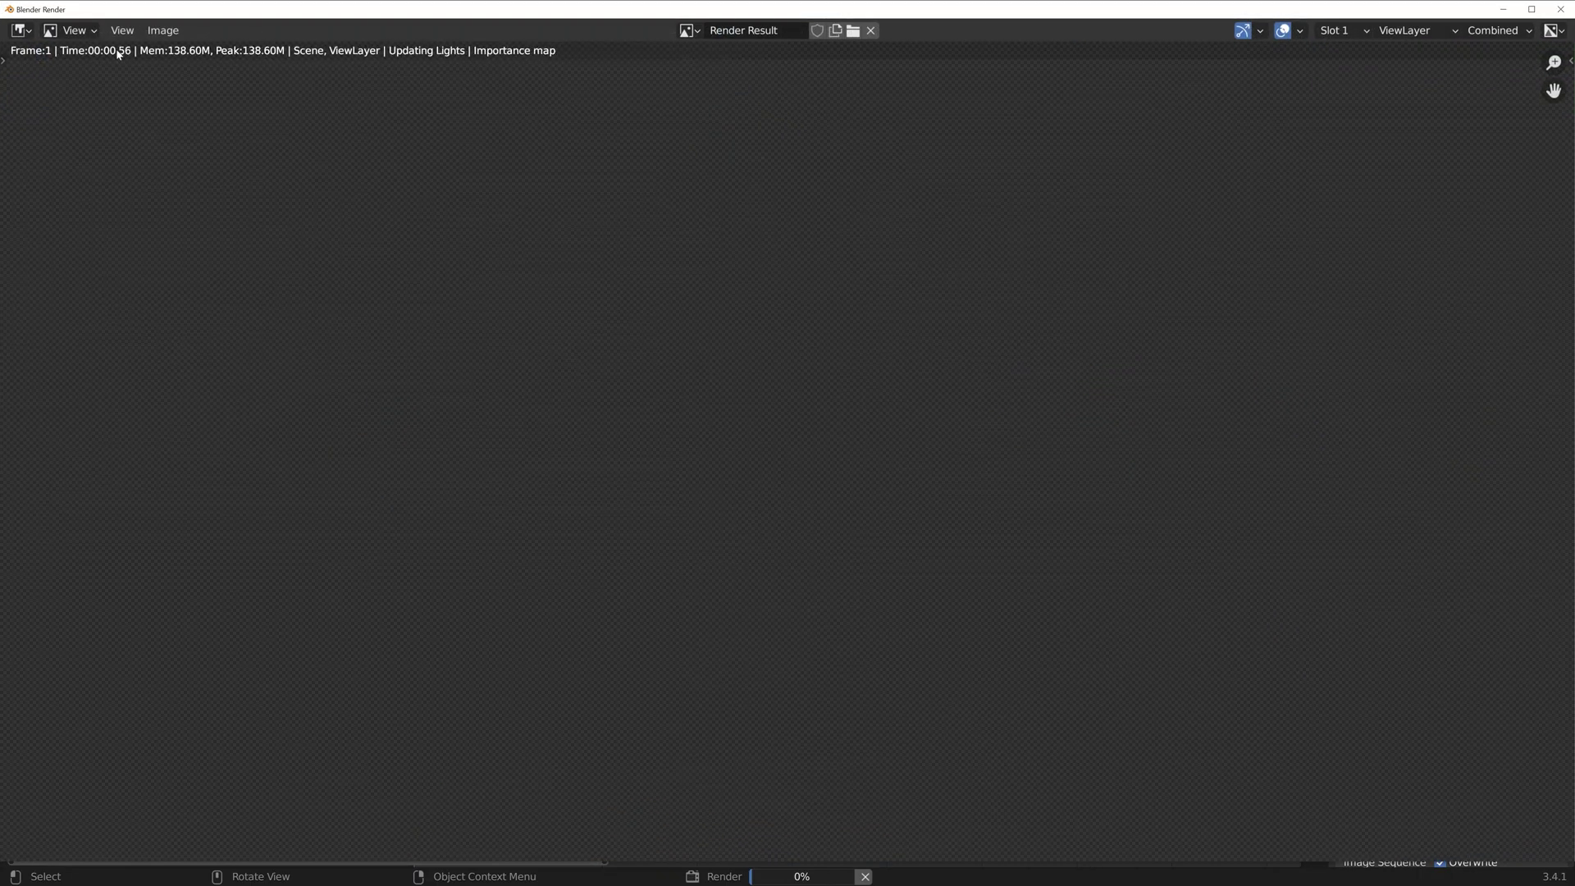